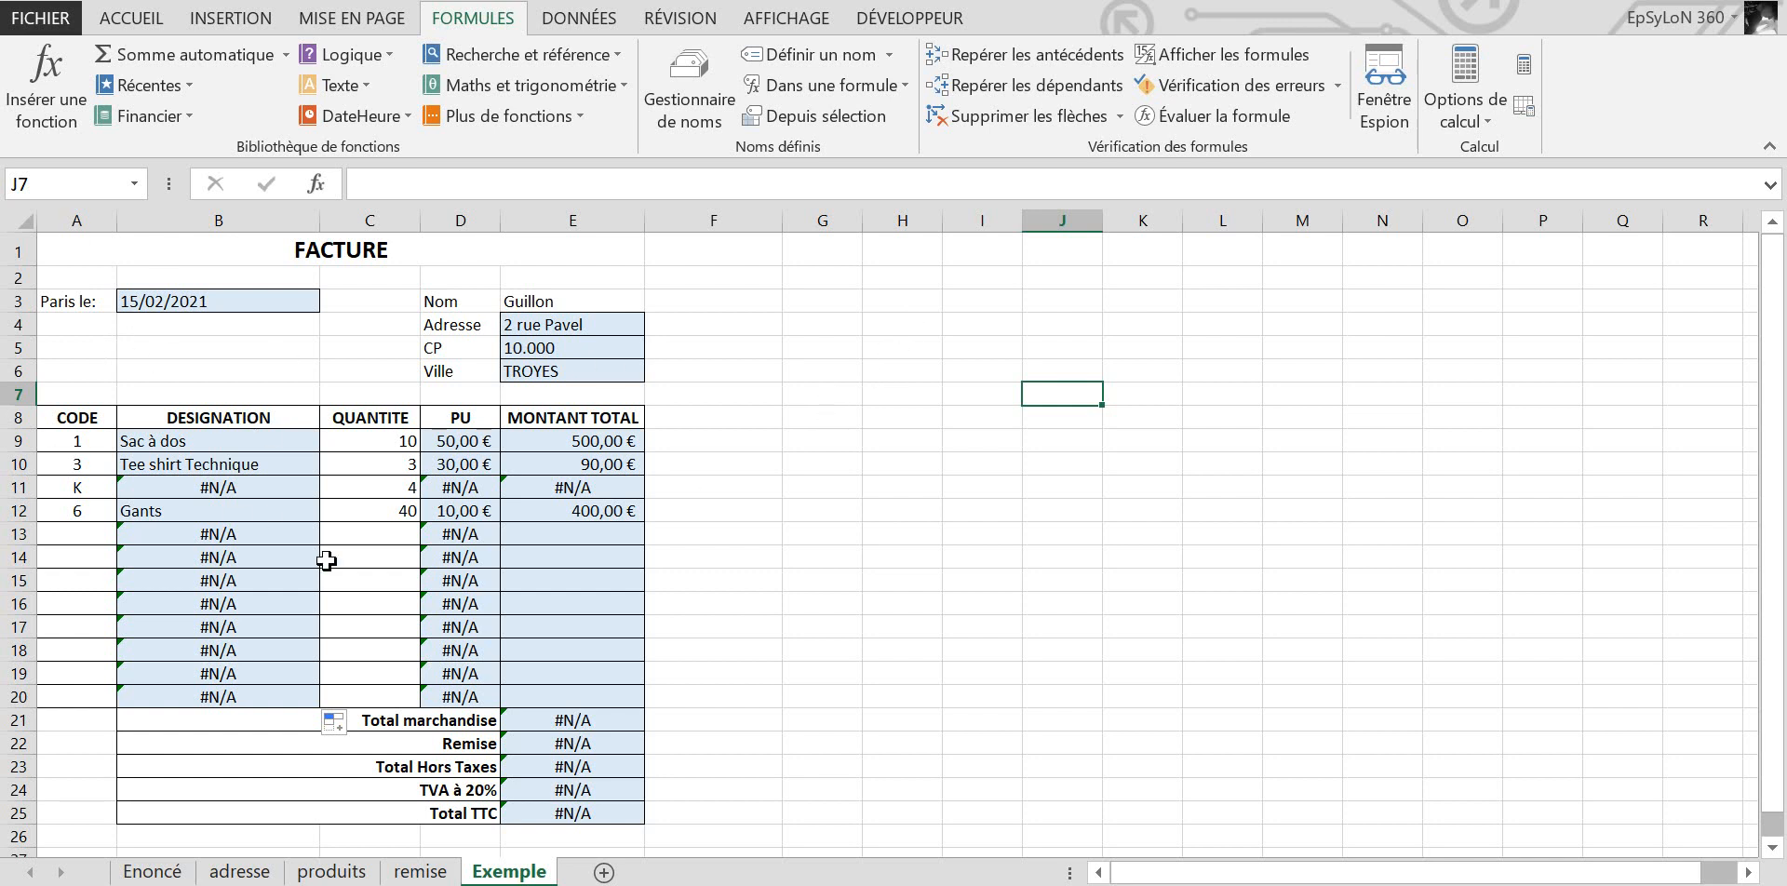
Step: Examine the searched code and table range in B9's RECHERCHEV formula against the product table on the produits sheet
left_click(892, 398)
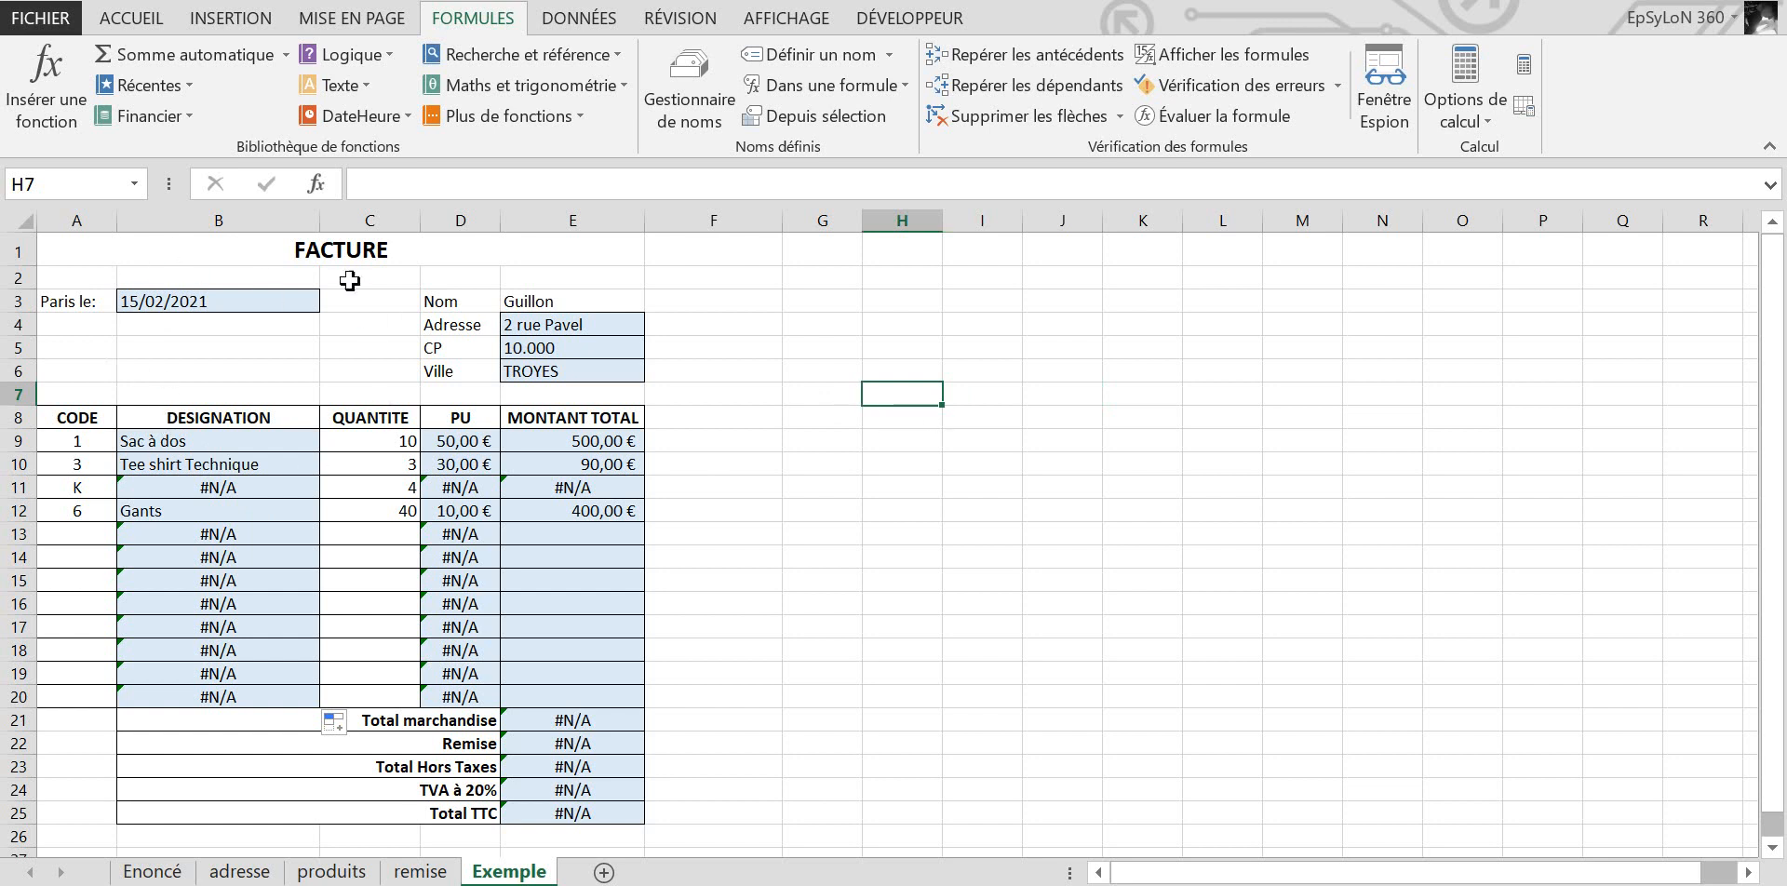
left_click(229, 442)
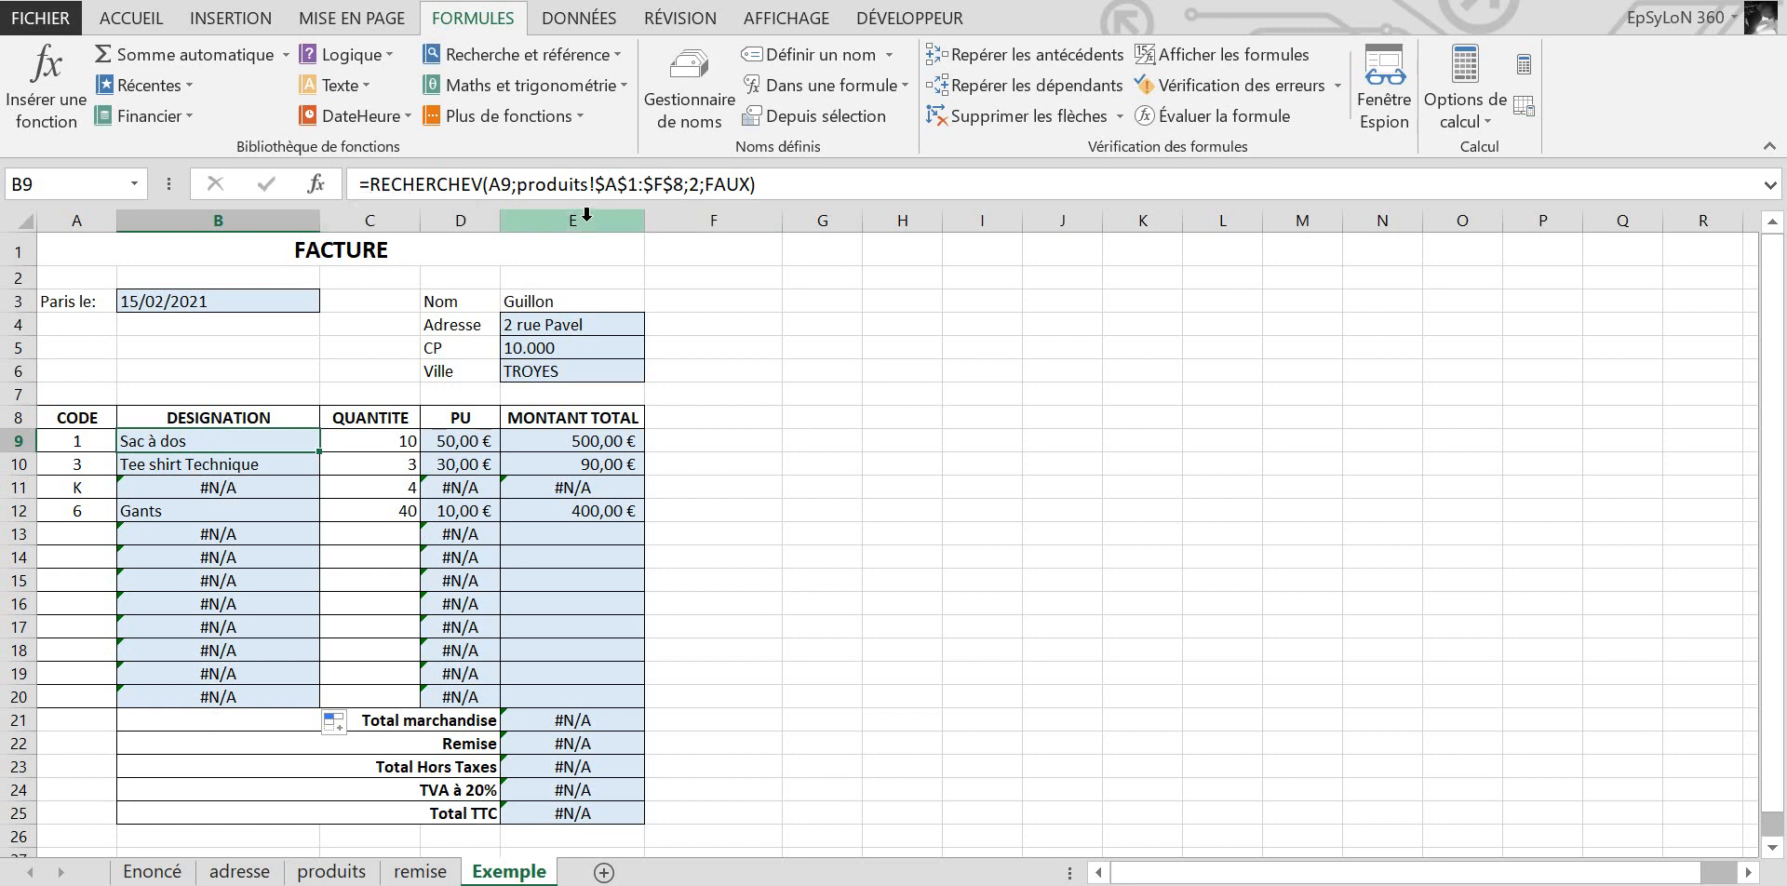
left_click(487, 184)
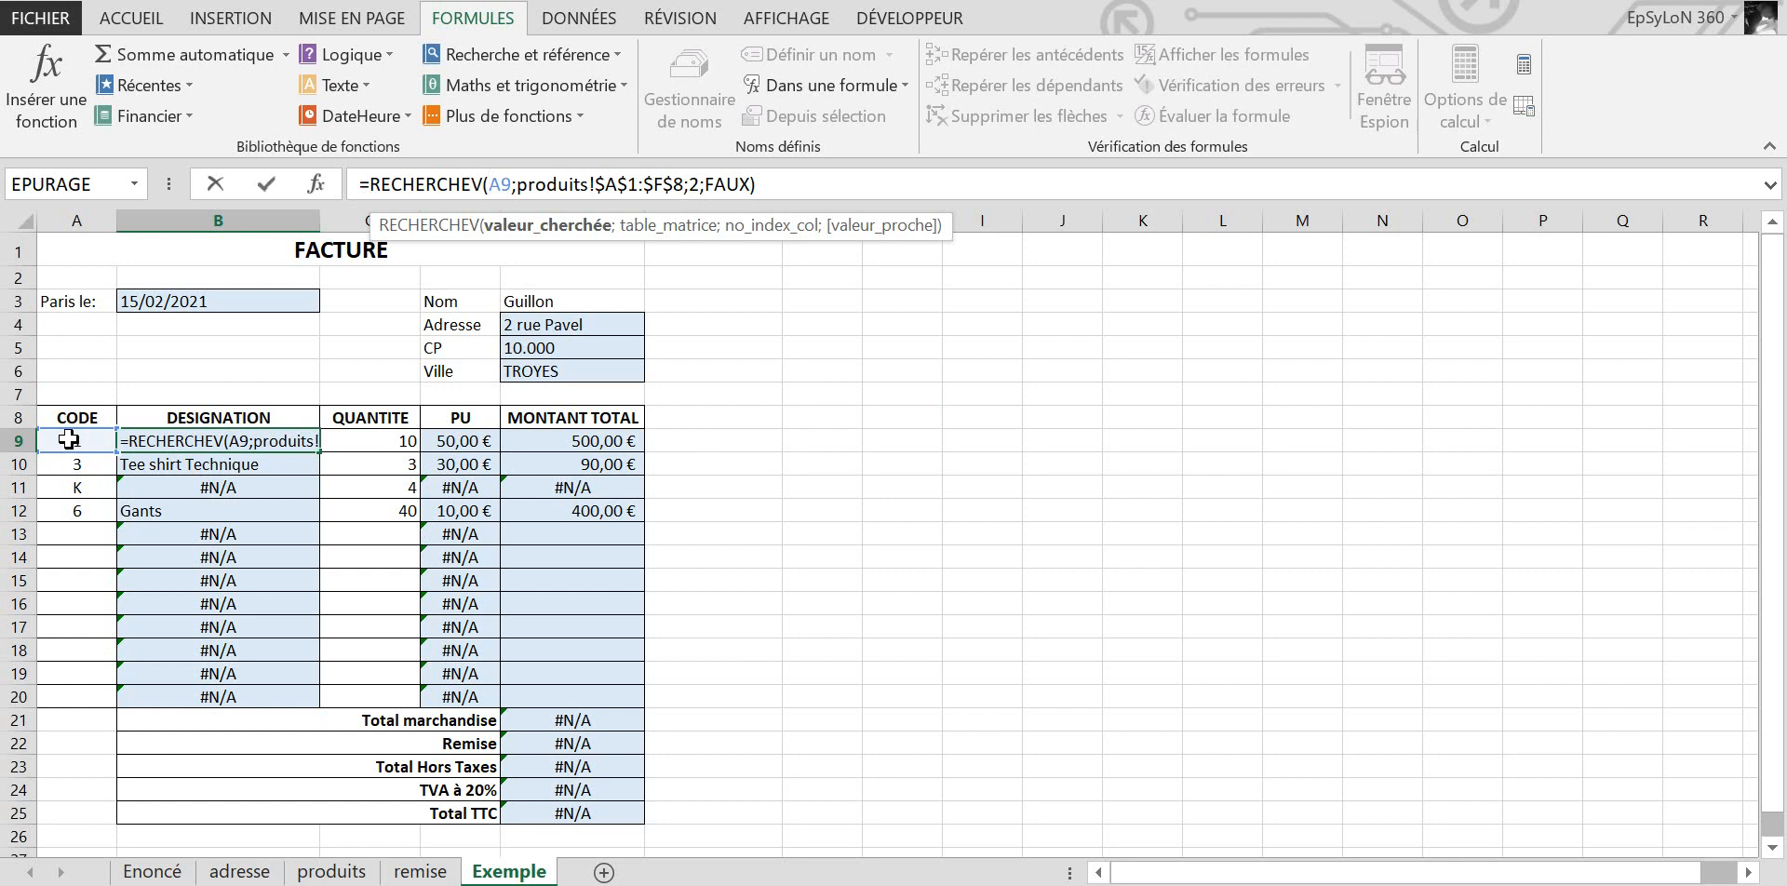
left_click_drag(514, 177, 648, 190)
key("Return")
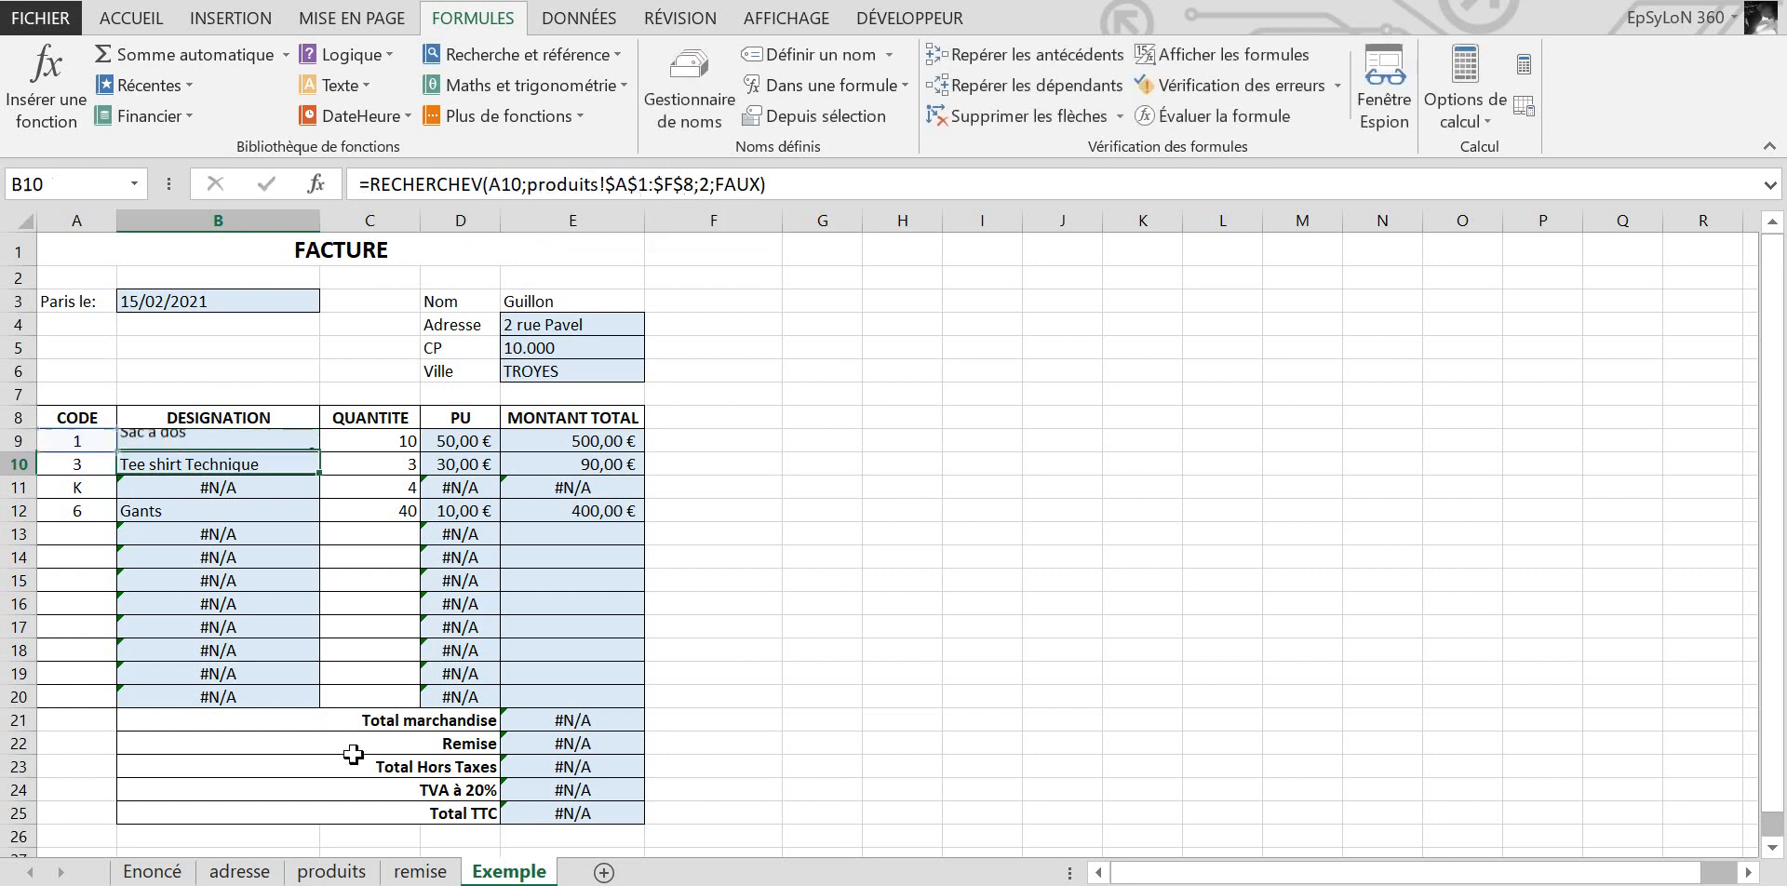
left_click(330, 871)
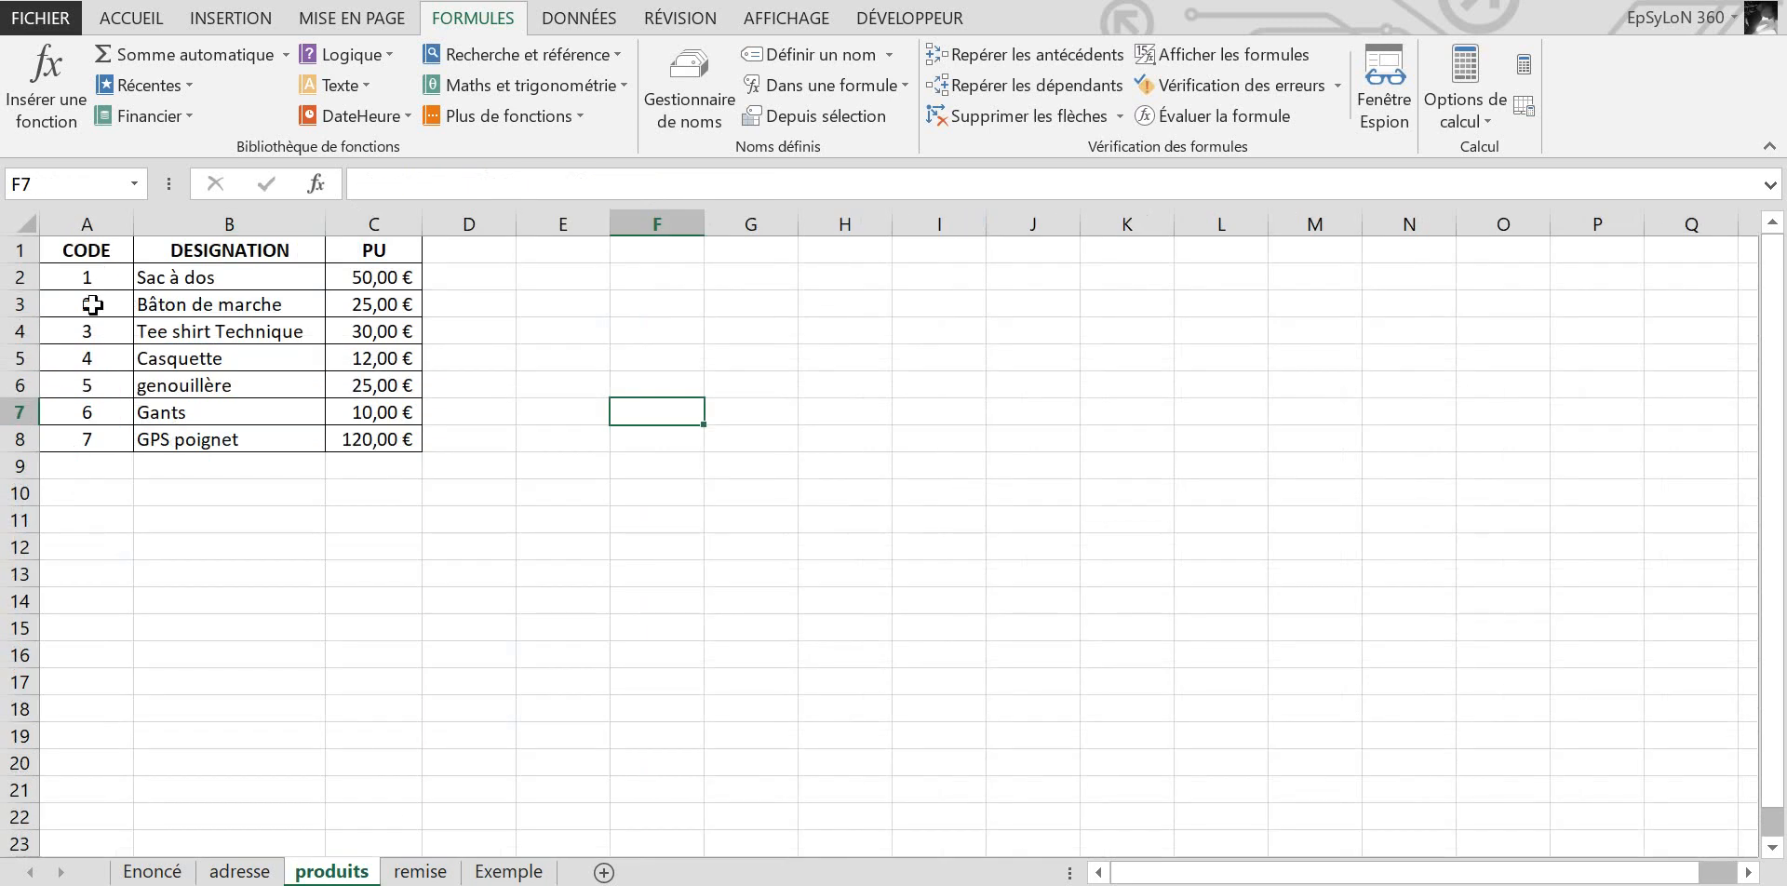
left_click(476, 873)
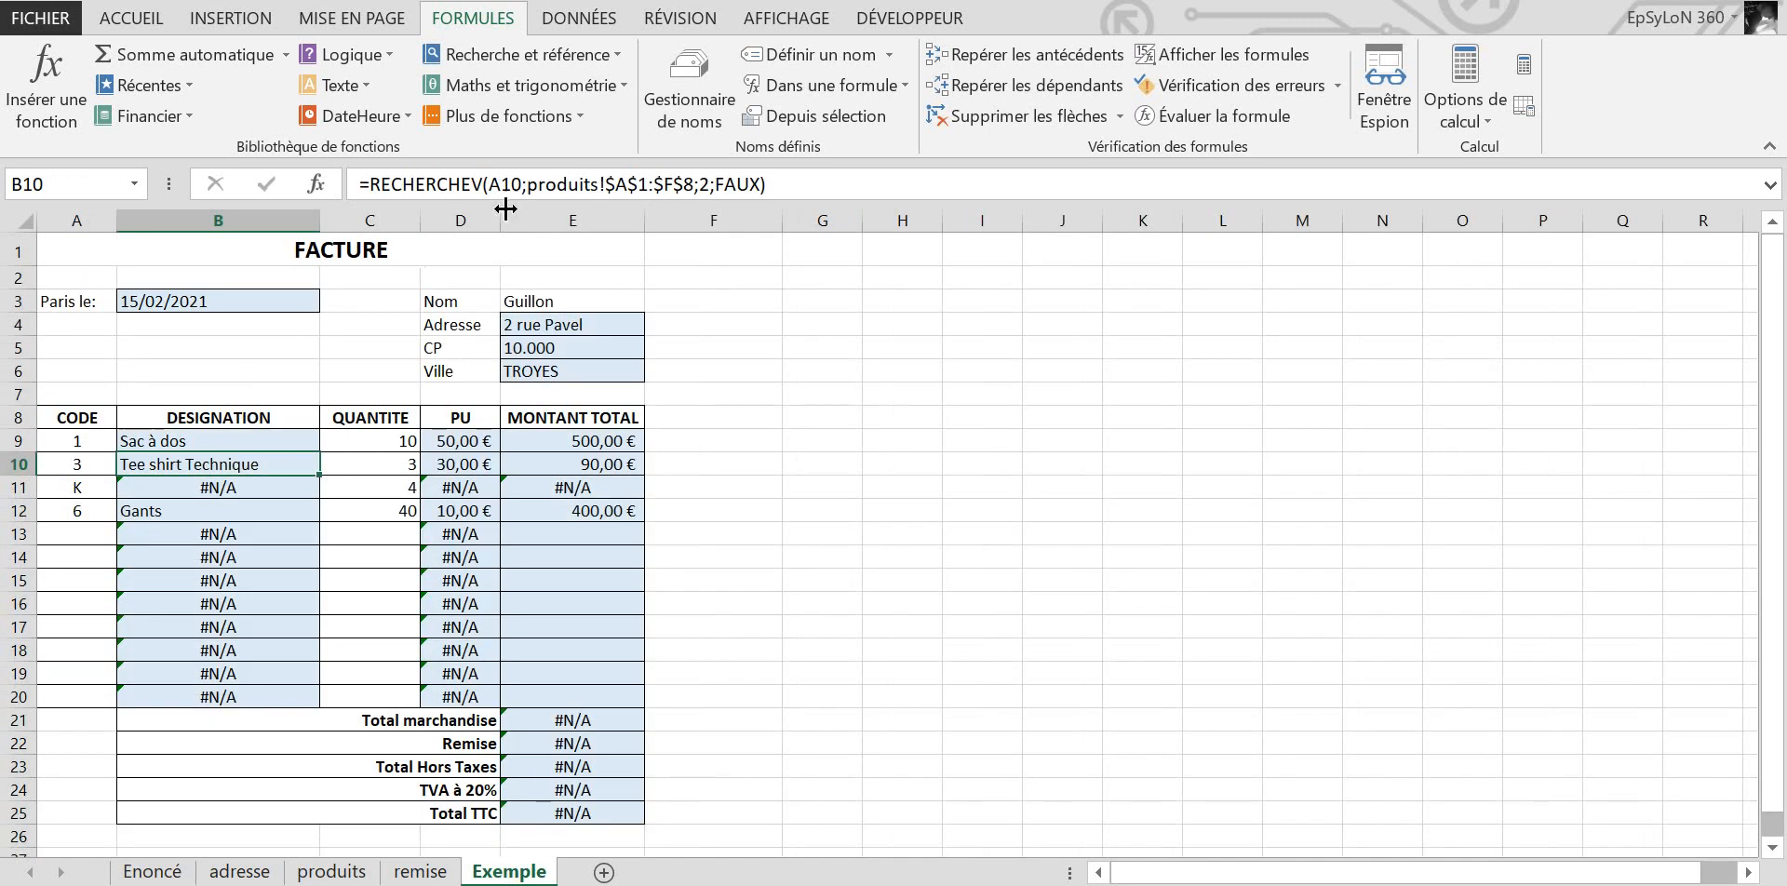
Step: Examine the column index and FAUX arguments of the lookups in B10 and B11 against the designation column on the produits sheet
left_click(710, 192)
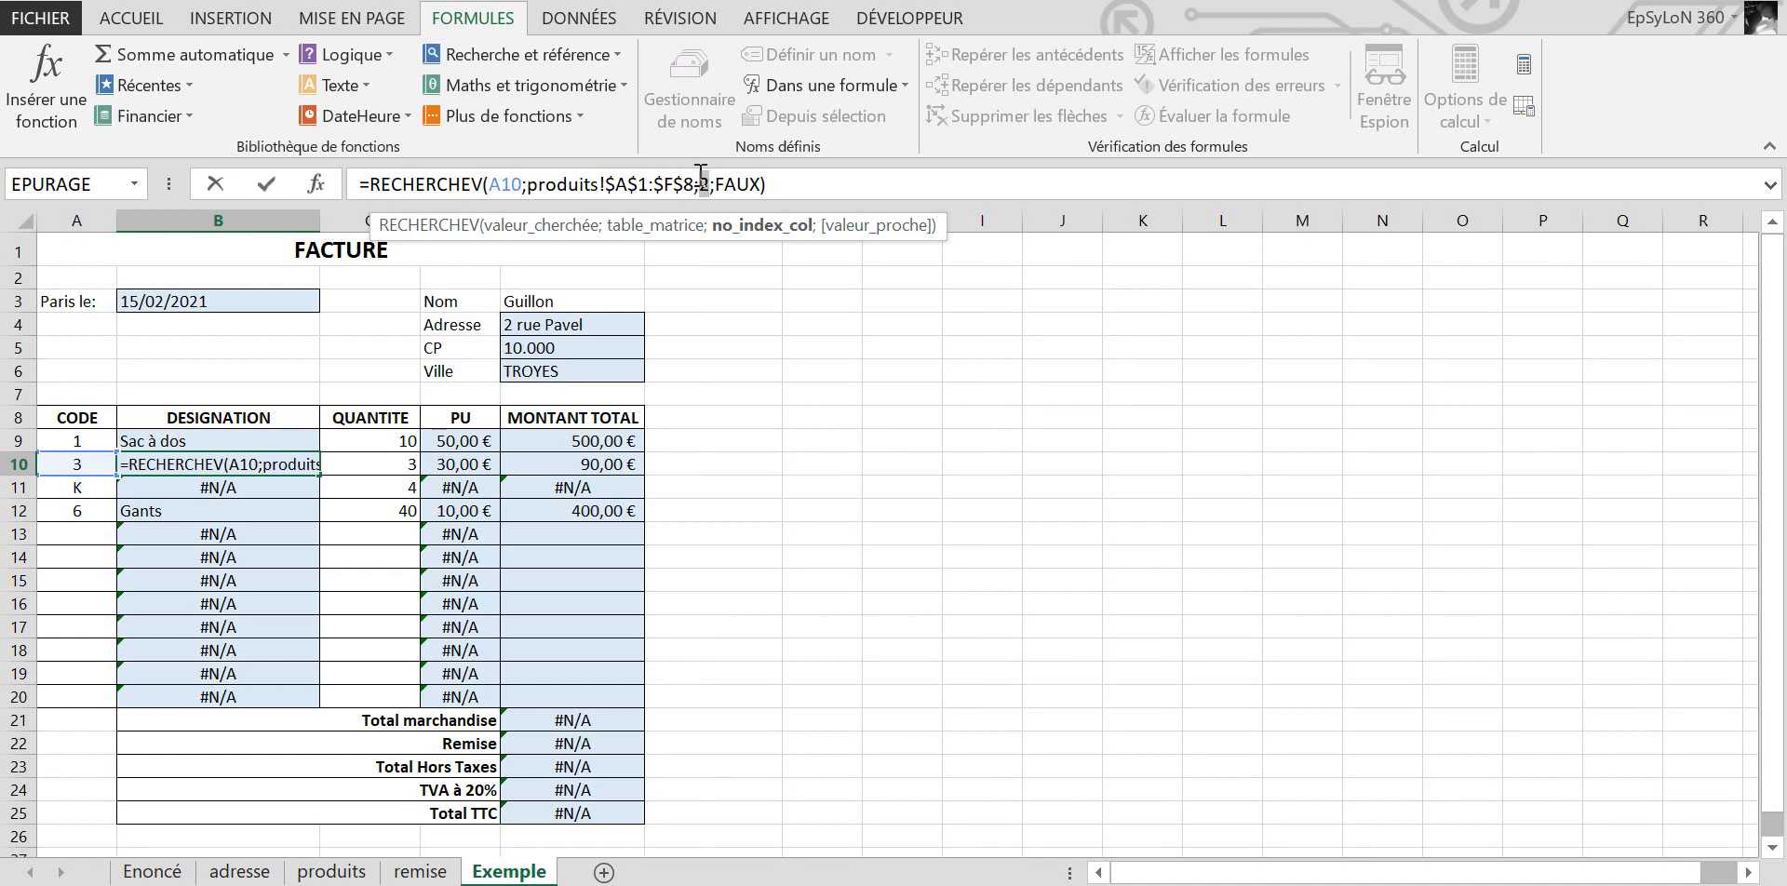
left_click_drag(490, 184, 523, 184)
key("Return")
left_click(331, 871)
left_click_drag(205, 271, 240, 441)
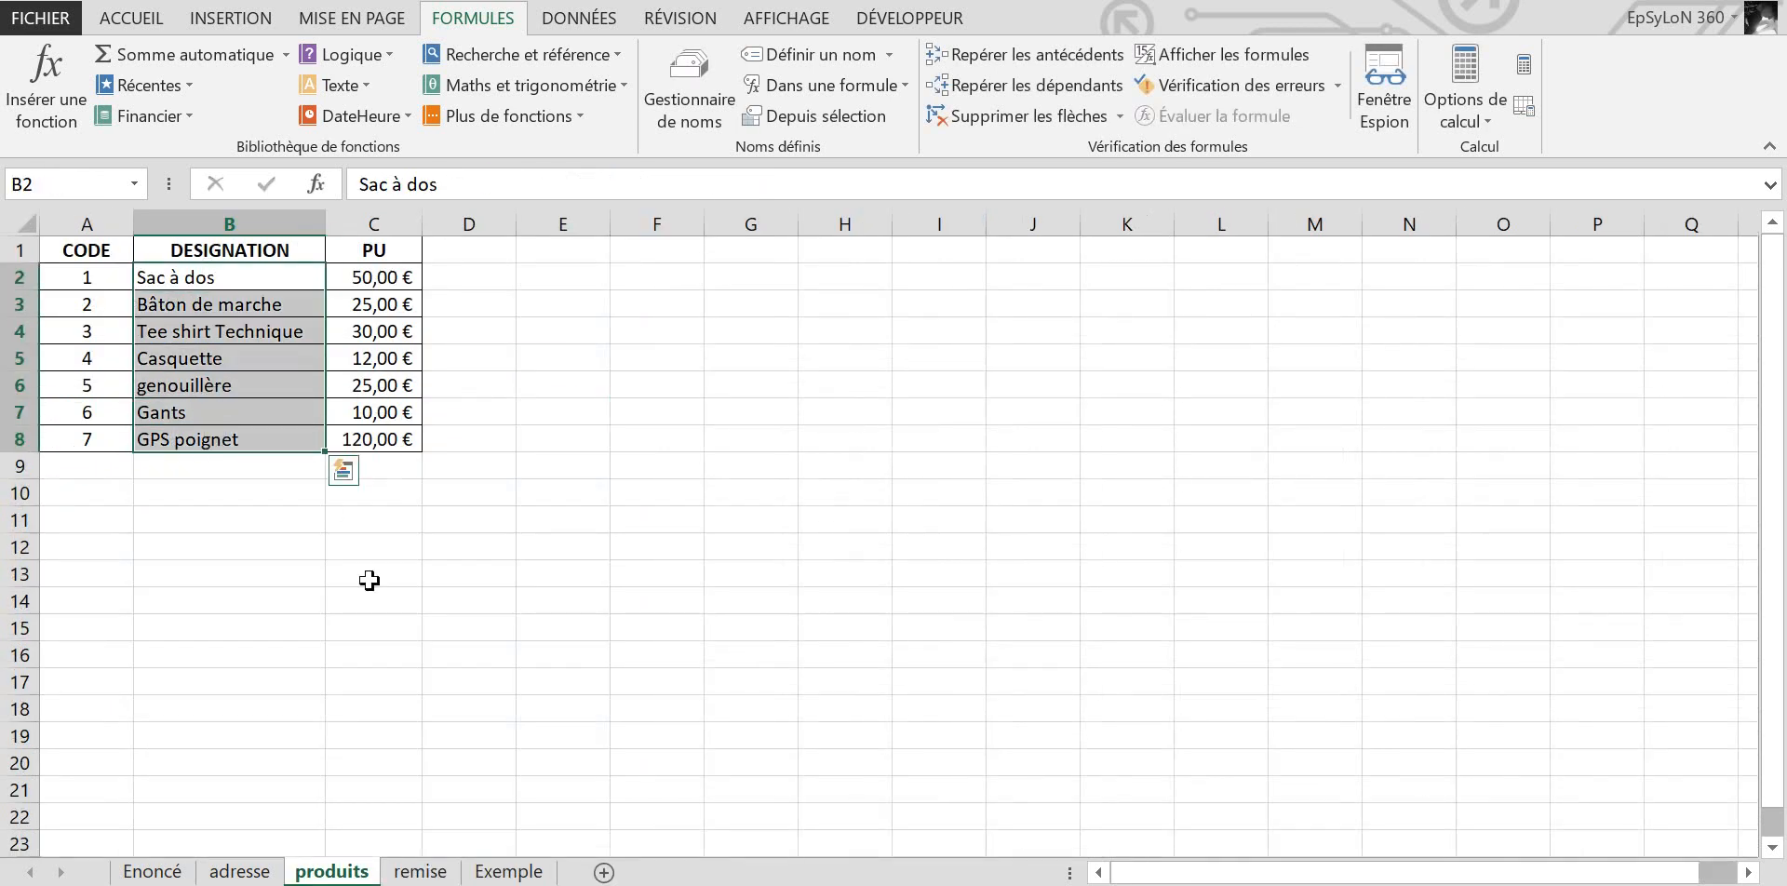
left_click(419, 871)
left_click(508, 871)
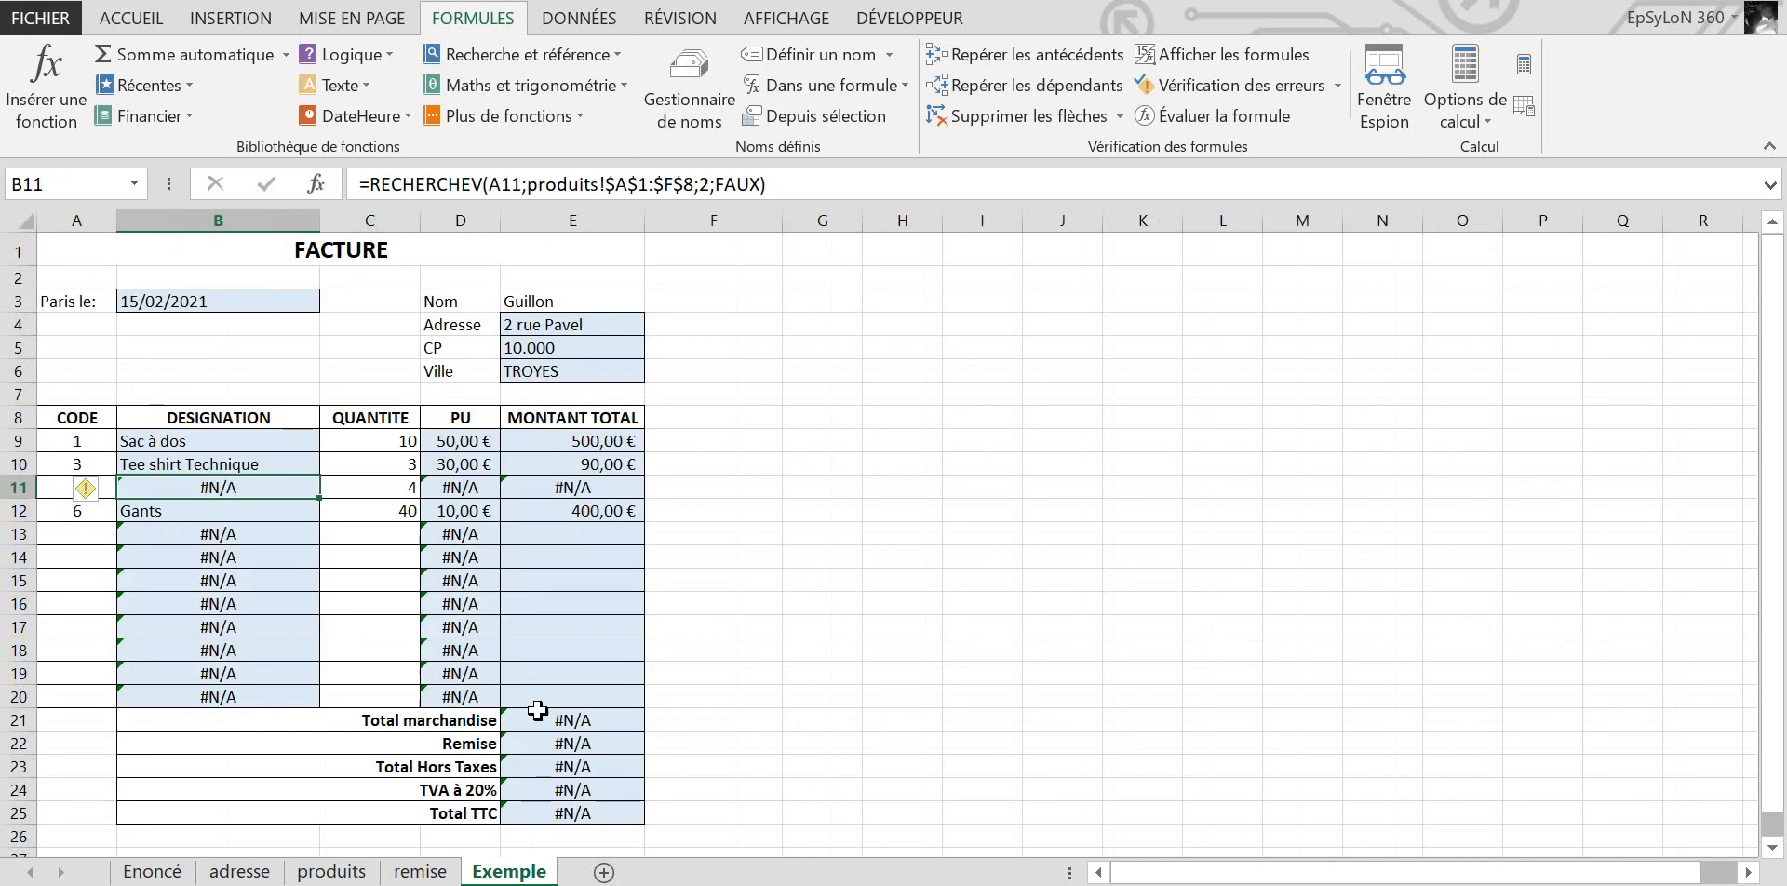
left_click(751, 184)
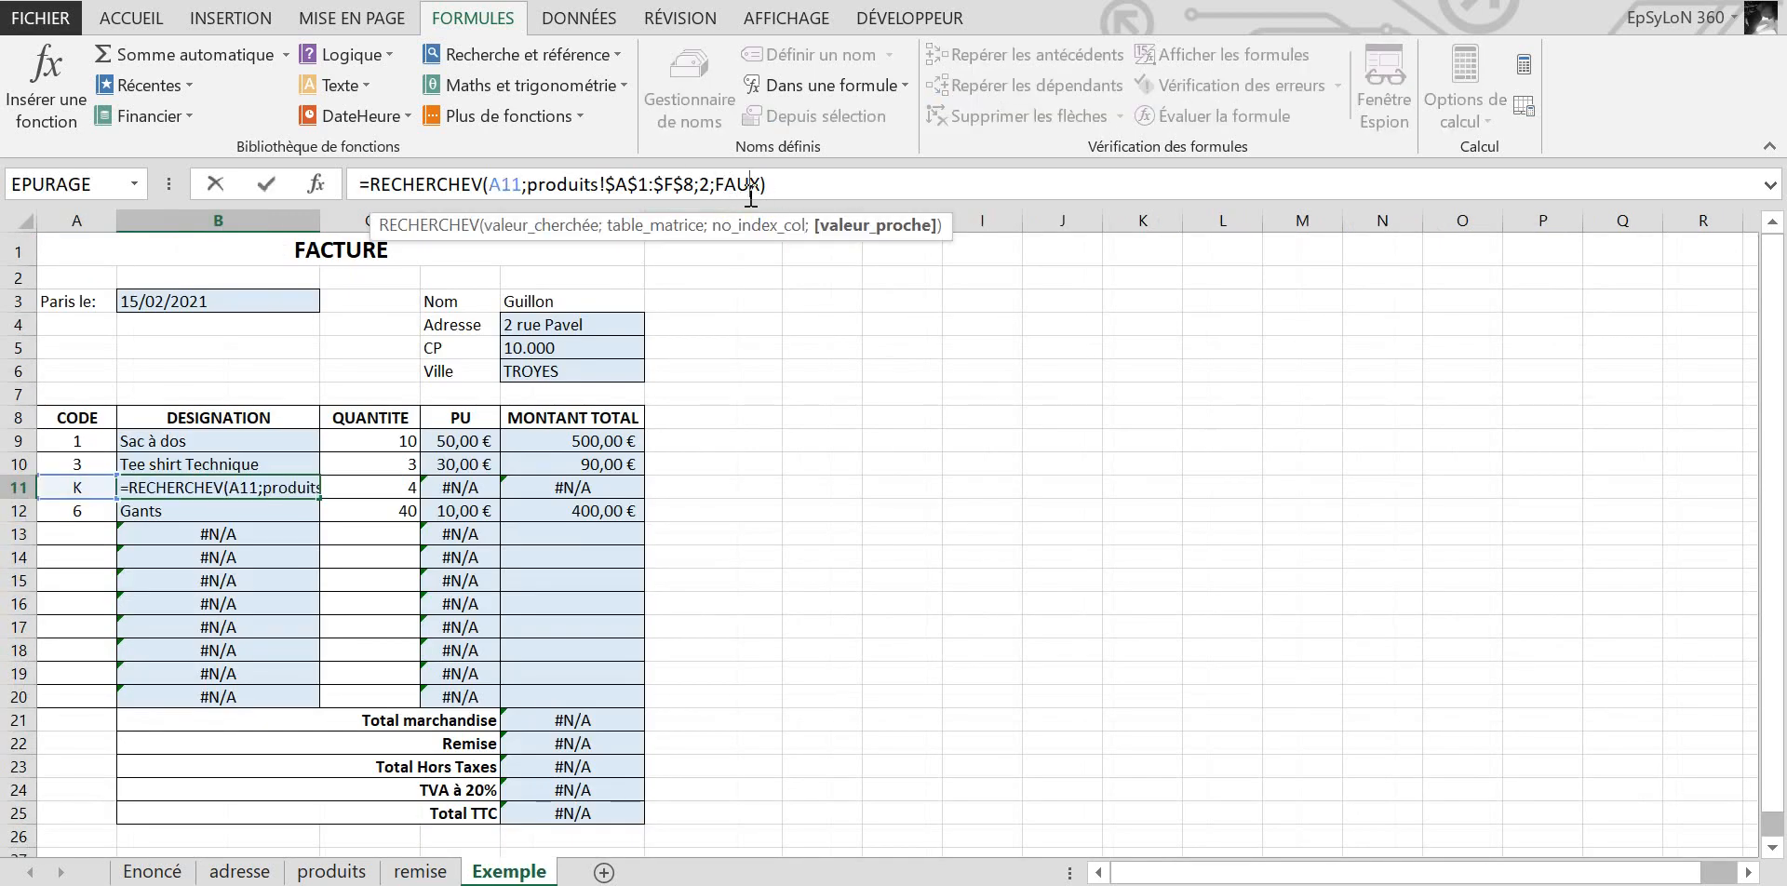
key("Return")
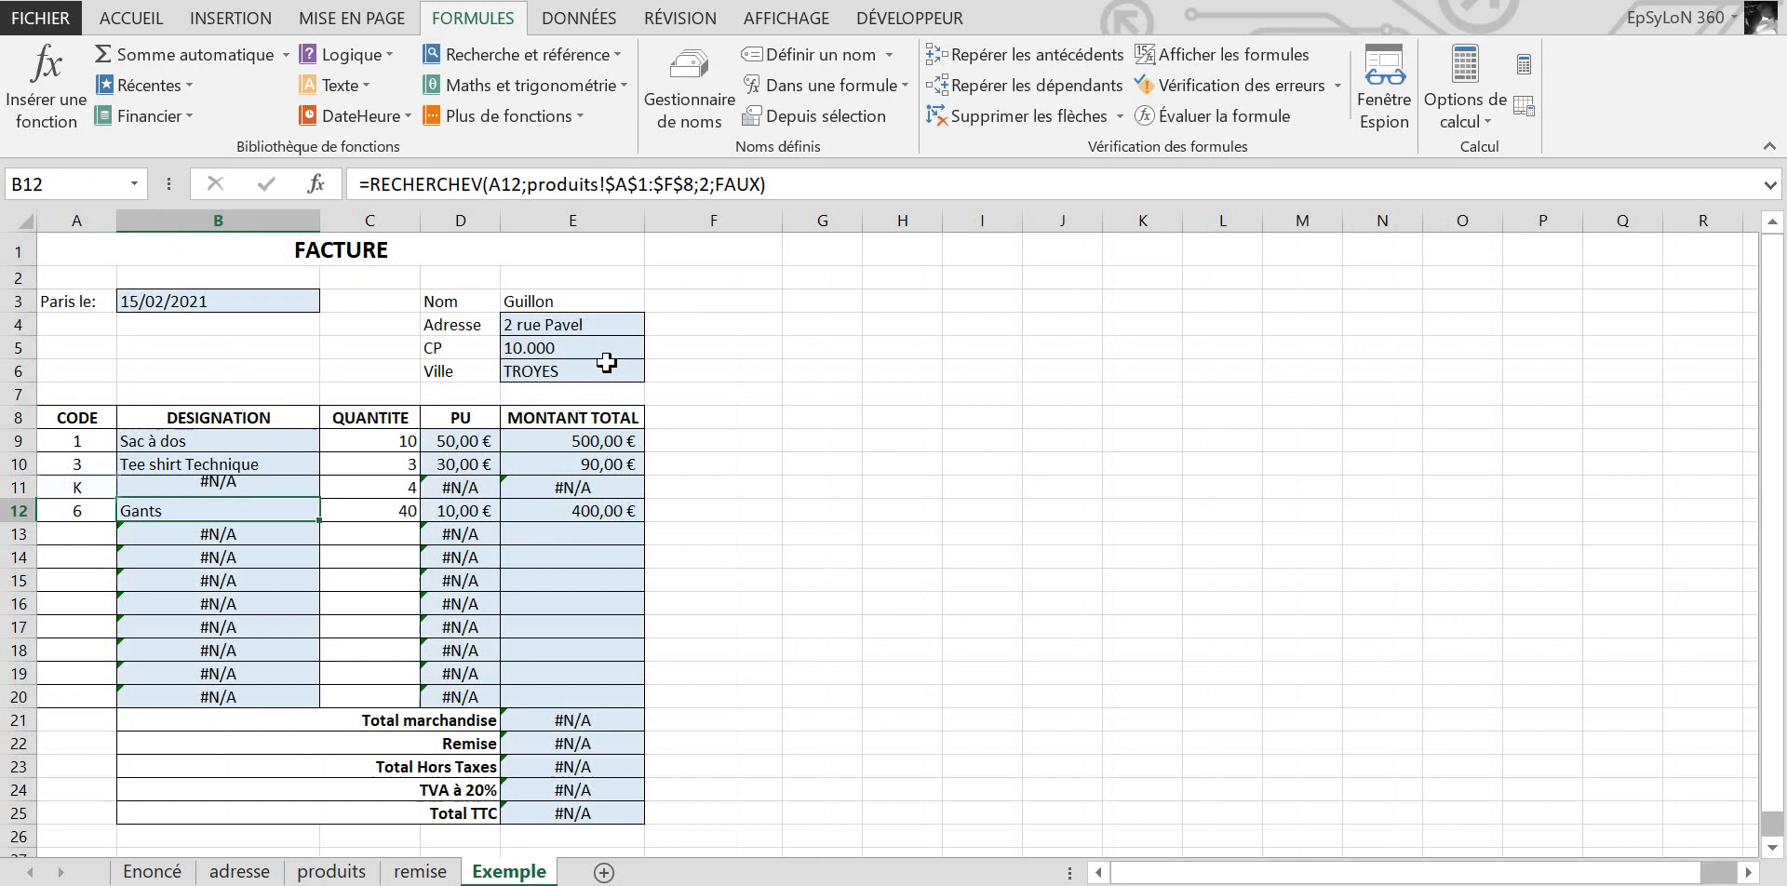
Step: Inspect the unit price and total formulas in D9 and E9 and the designation cells B11 and B13:B20
left_click(224, 445)
left_click(477, 443)
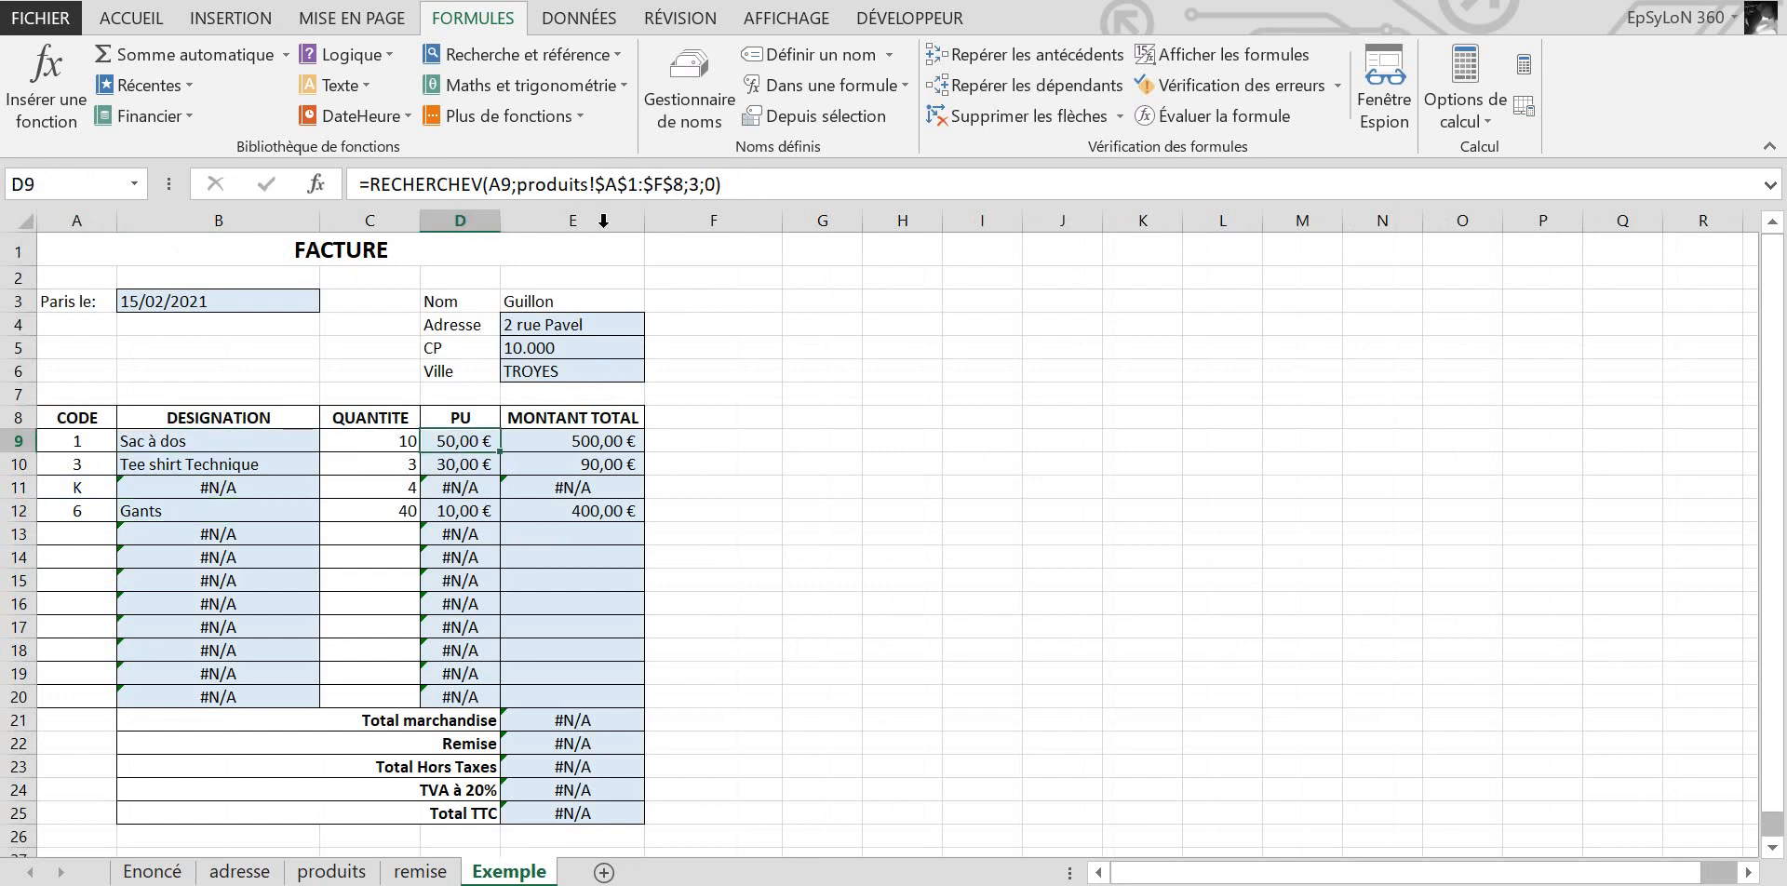
left_click(590, 443)
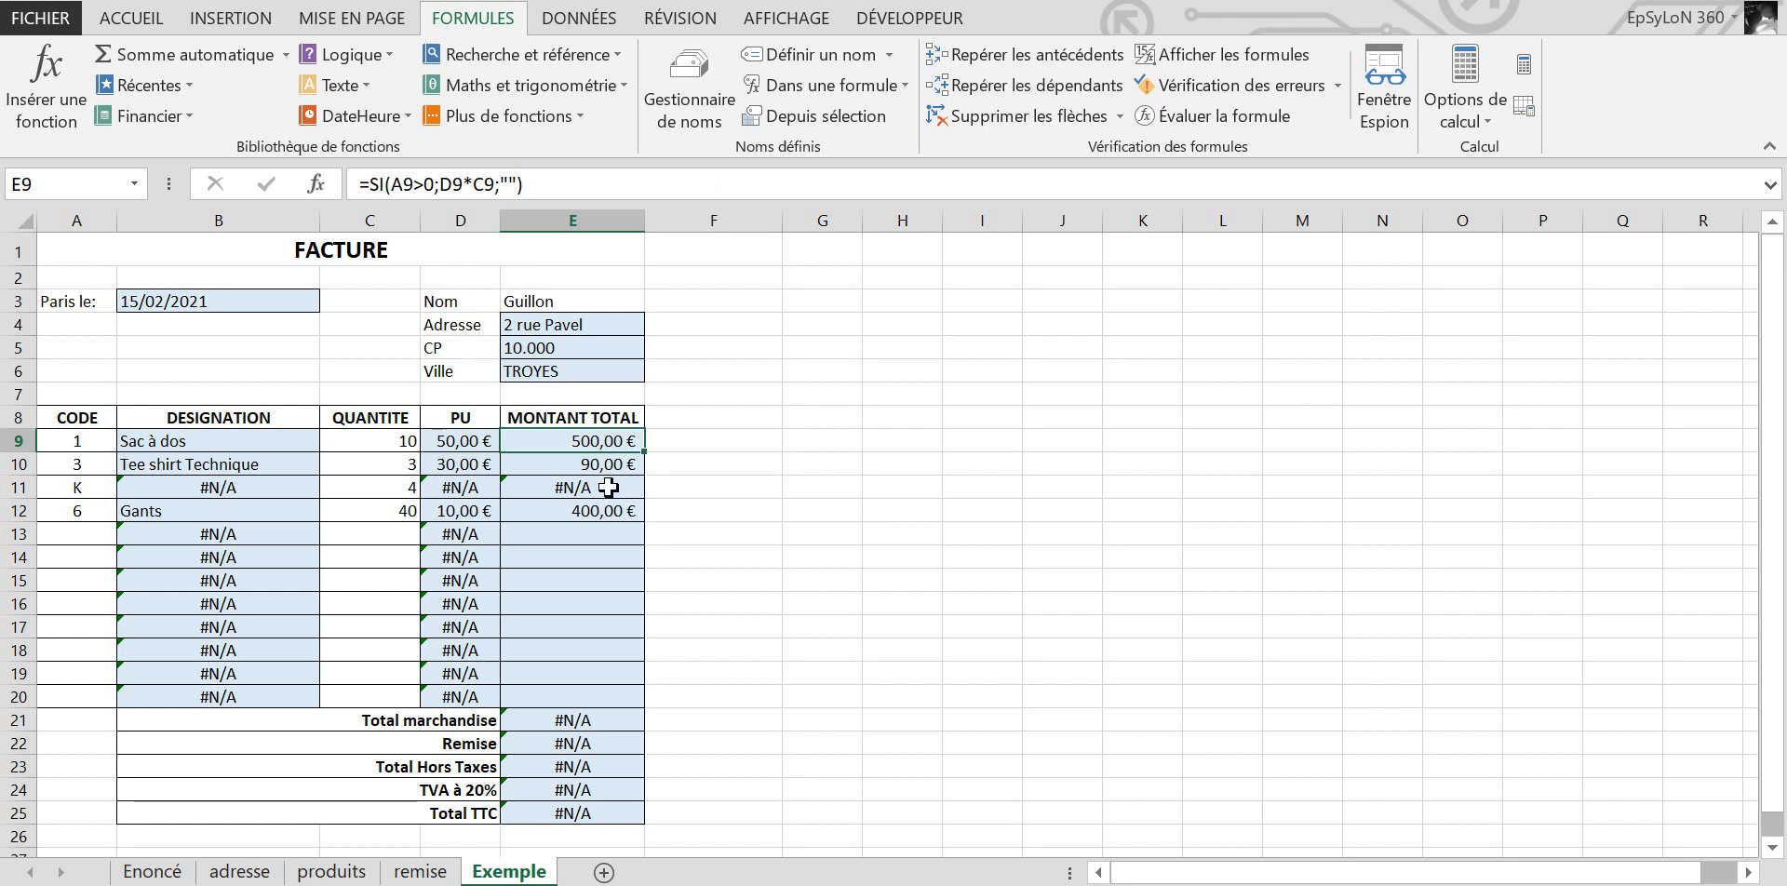
left_click(782, 504)
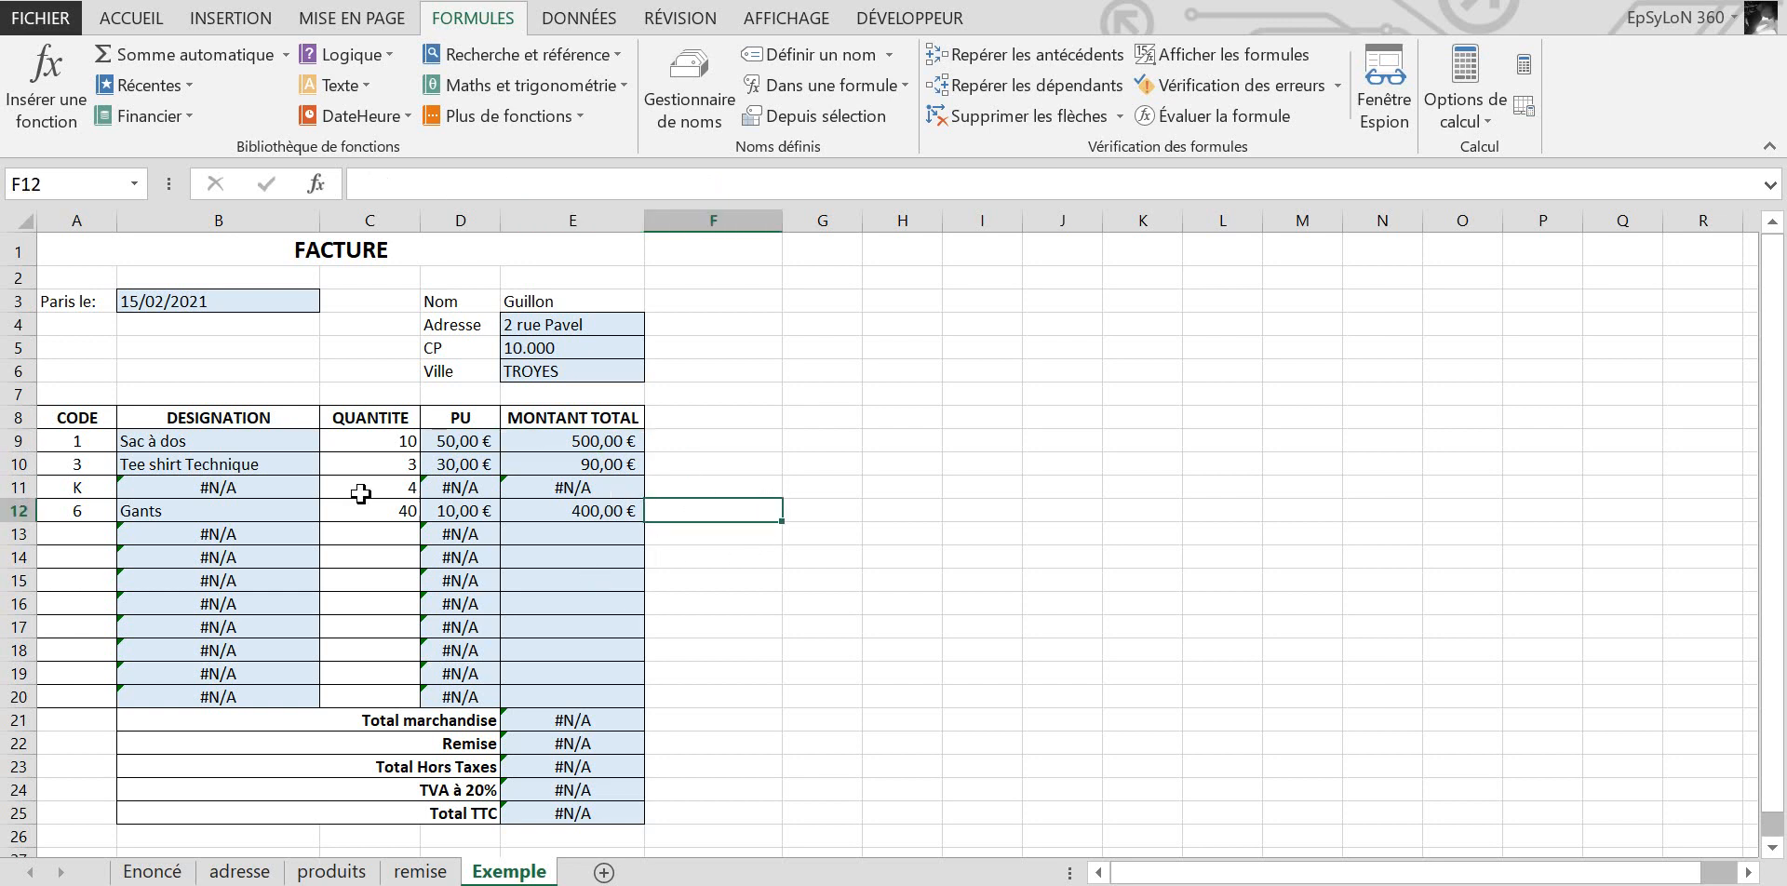
left_click(197, 445)
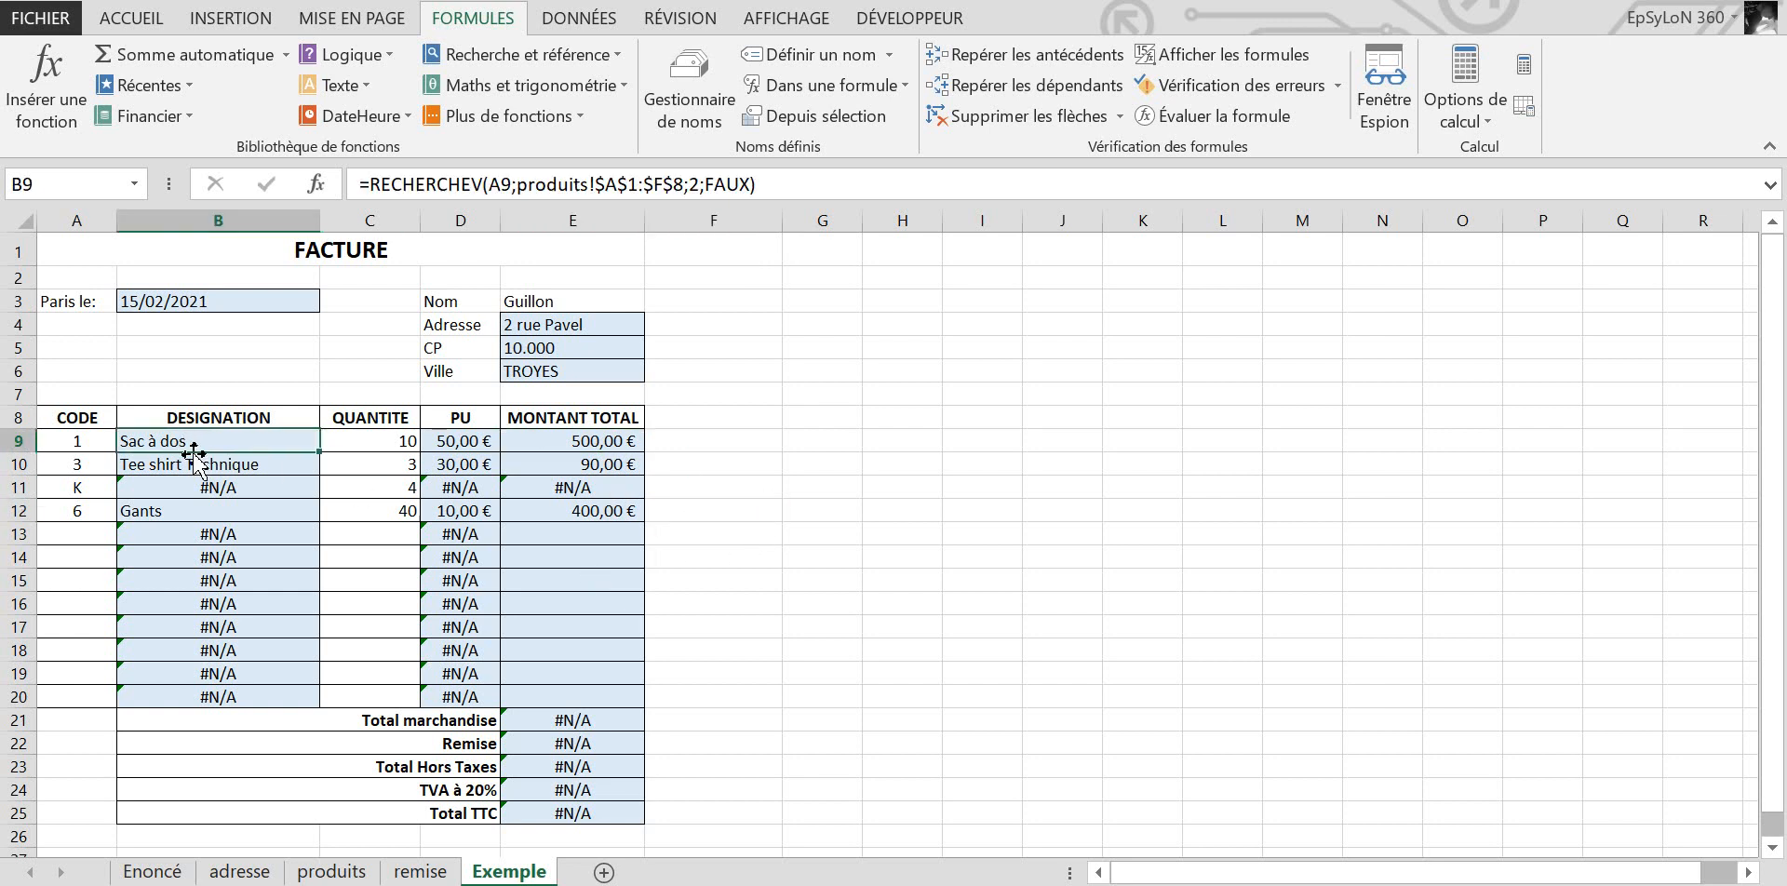
left_click(240, 488)
left_click_drag(237, 527, 243, 696)
left_click(228, 487)
left_click(886, 574)
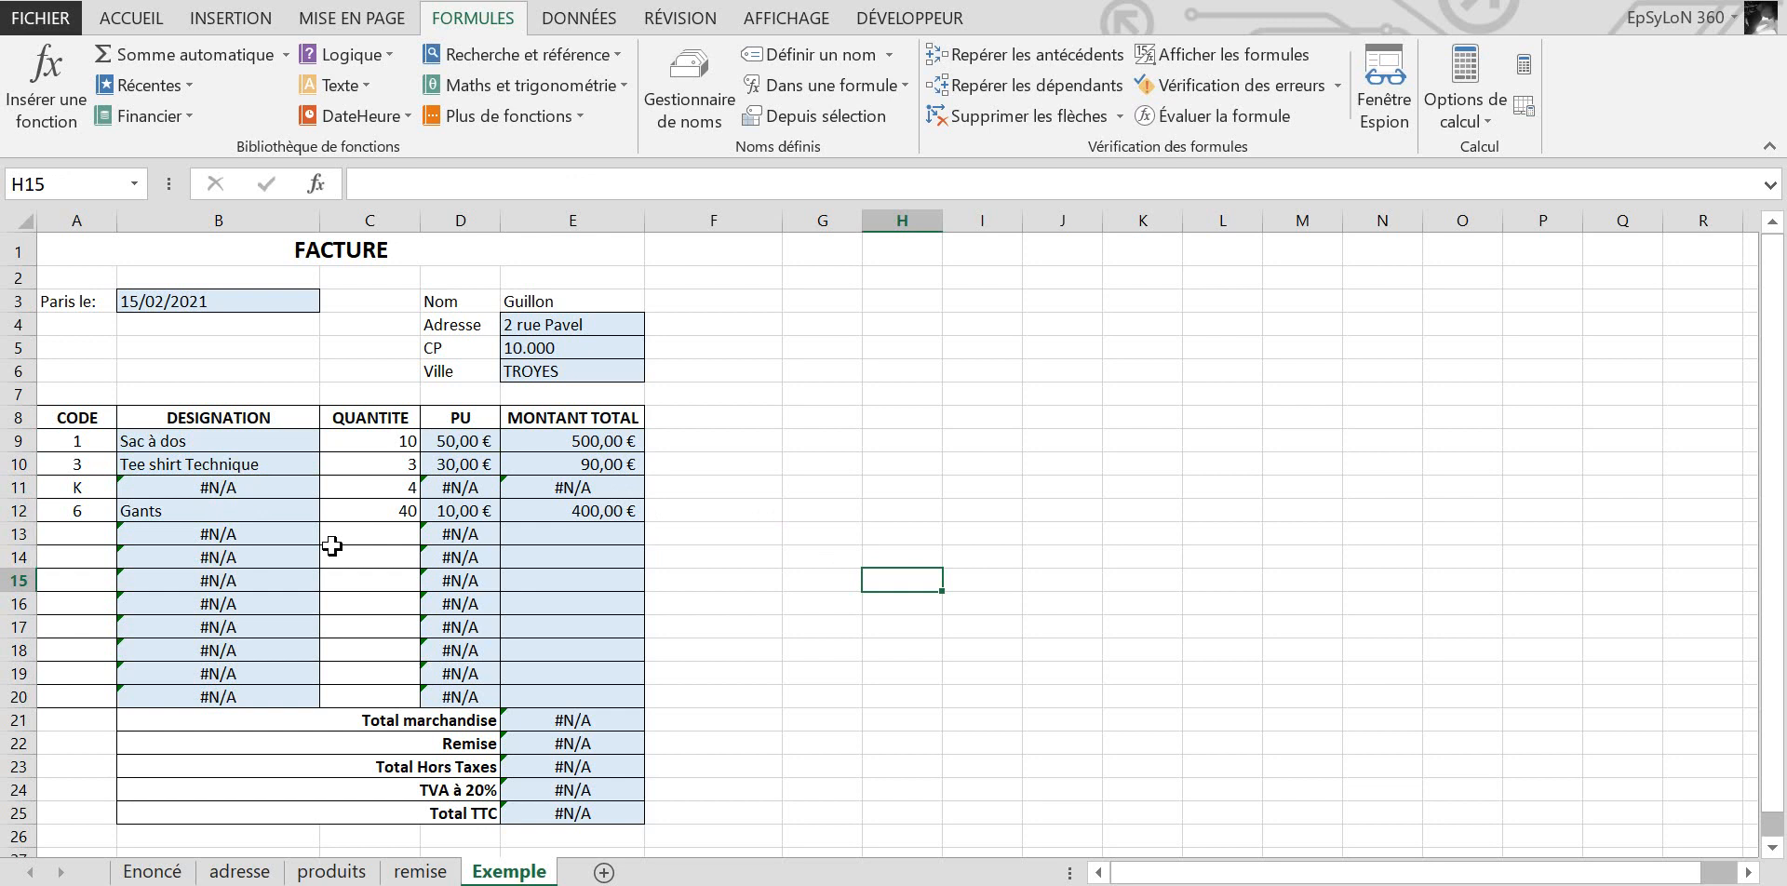
Step: Compare the lookup formula in B13 and its code cell A13 with the codes listed on the produits sheet
left_click(254, 542)
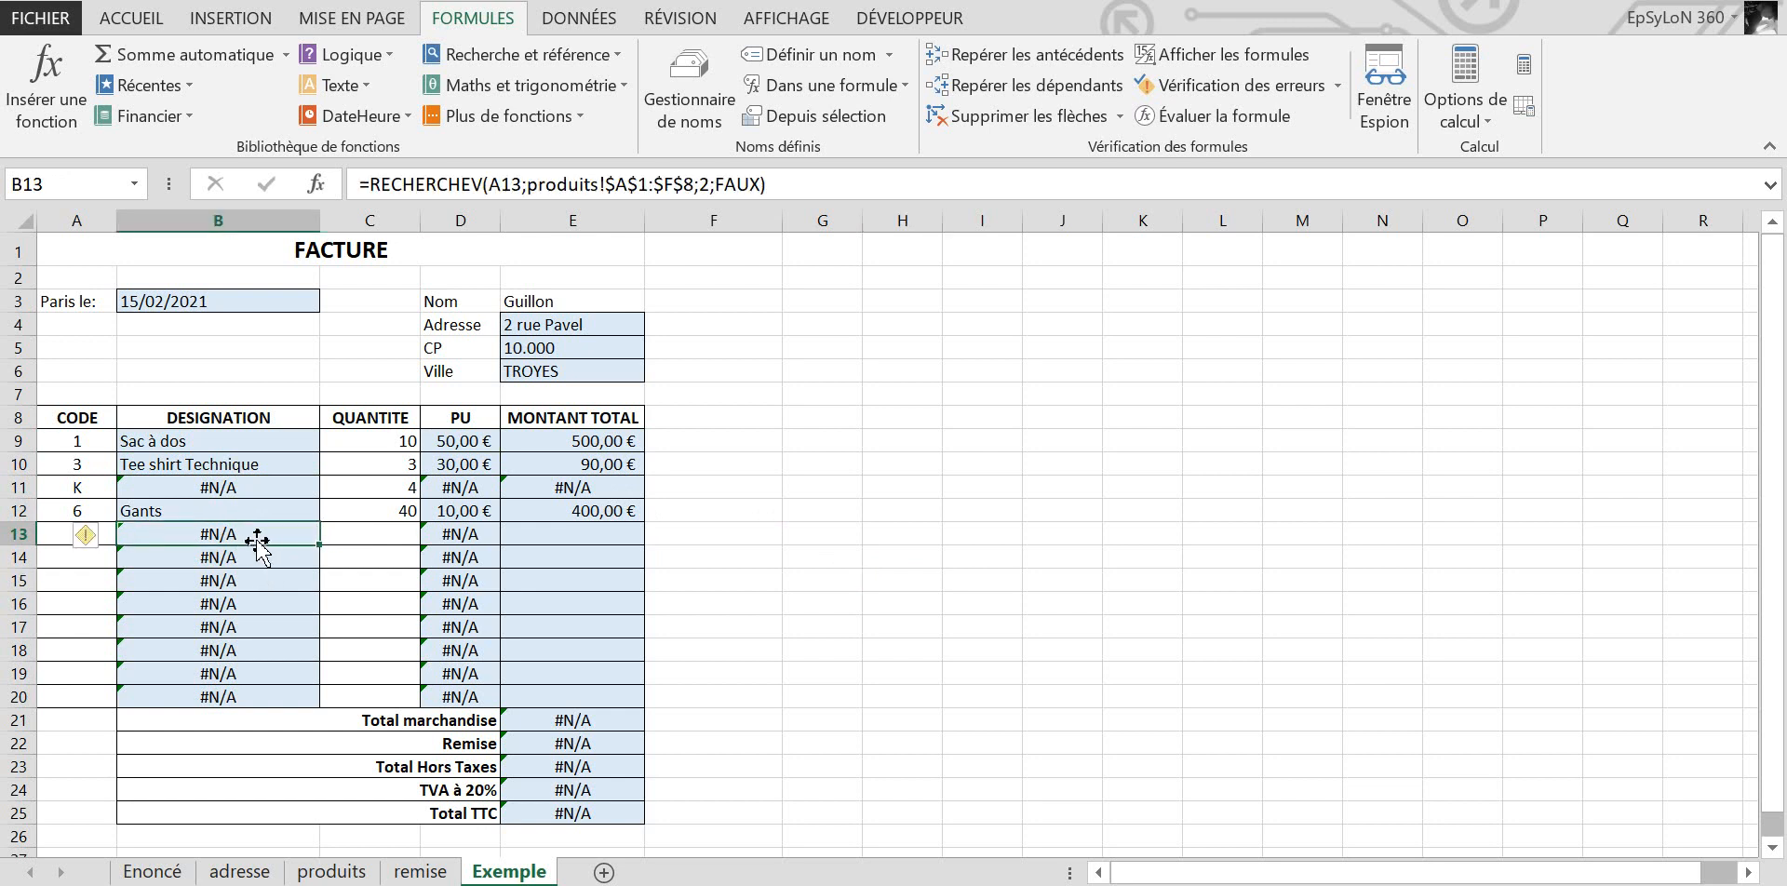
left_click(448, 186)
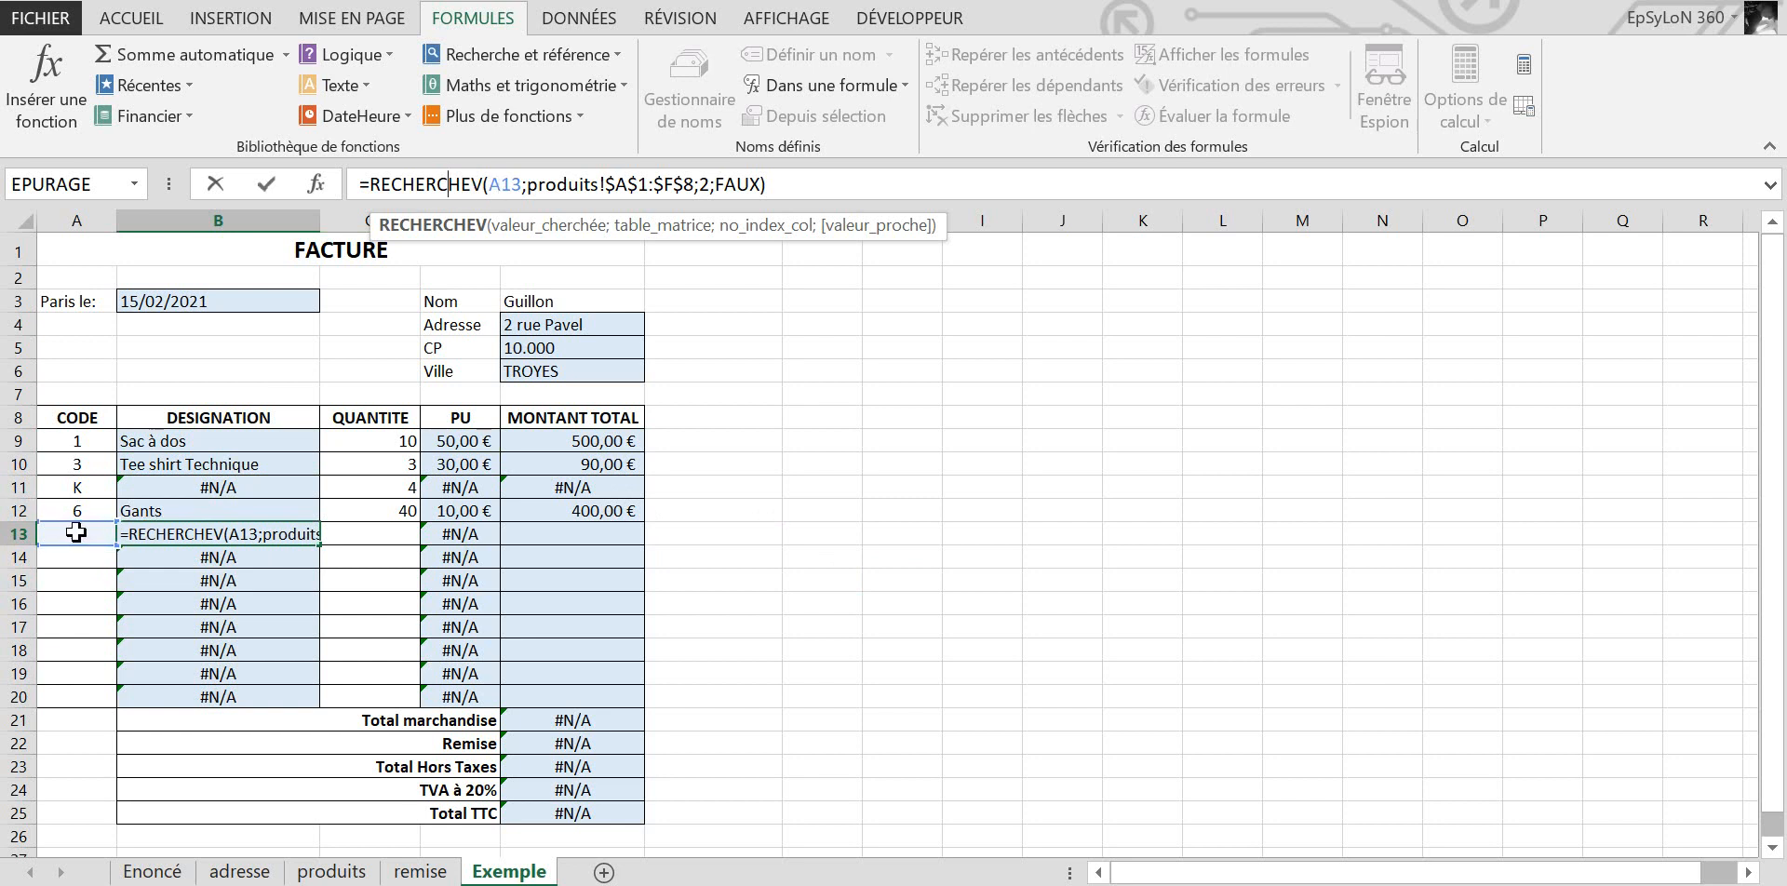
key("Return")
left_click(332, 871)
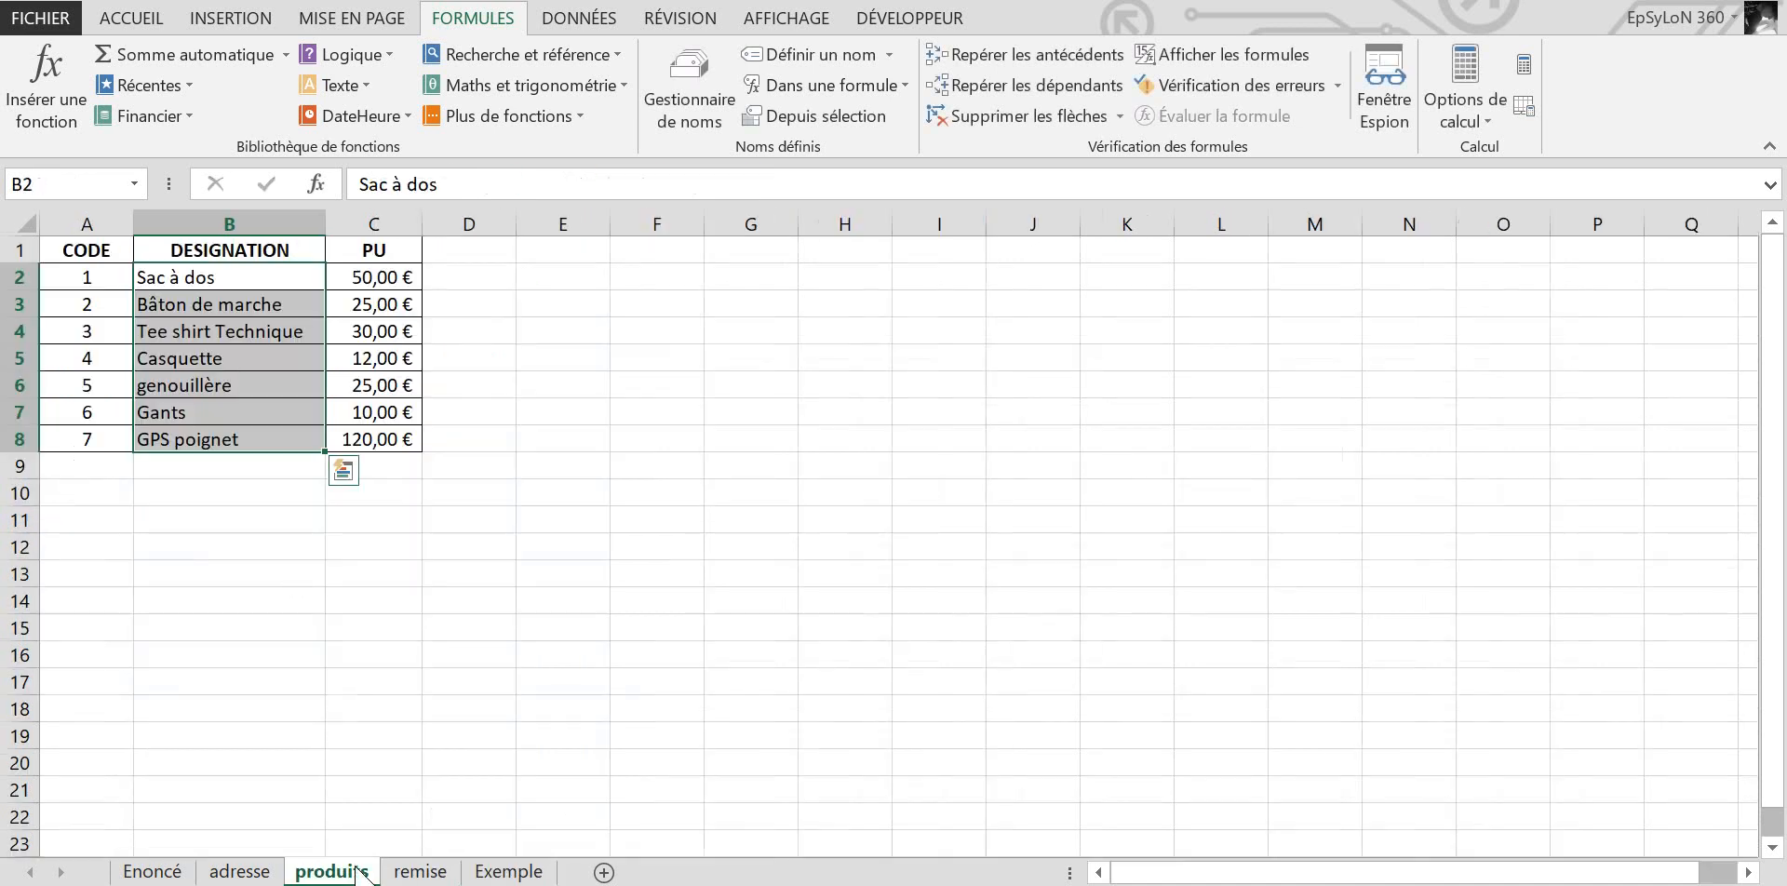
left_click(110, 314)
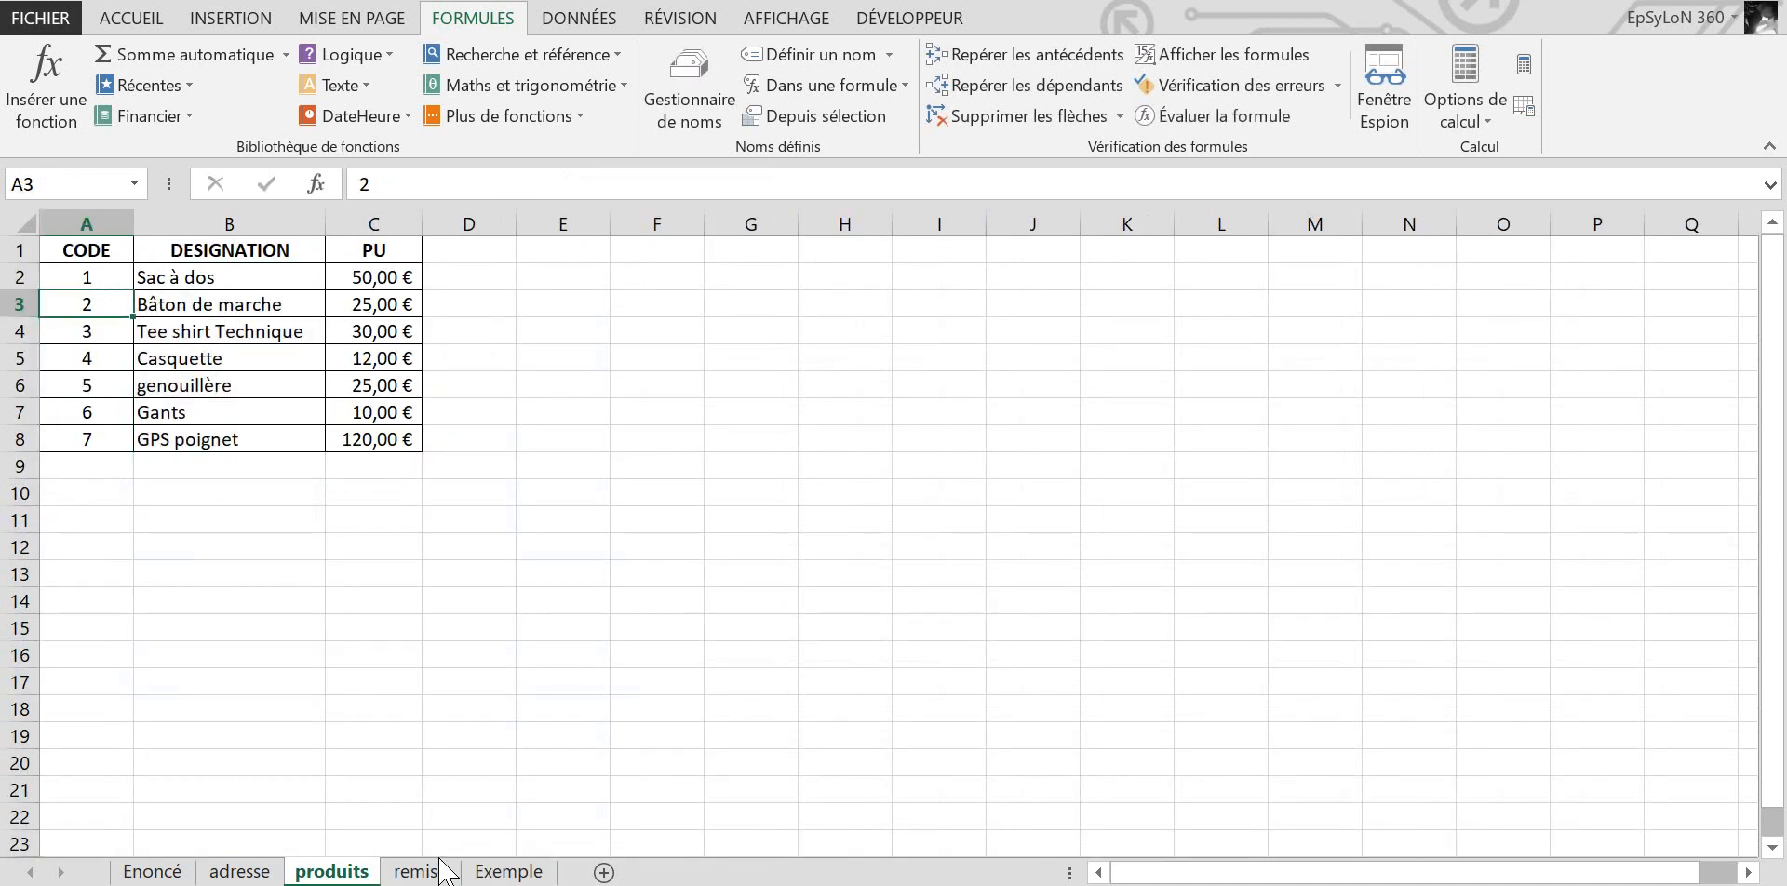
left_click(509, 872)
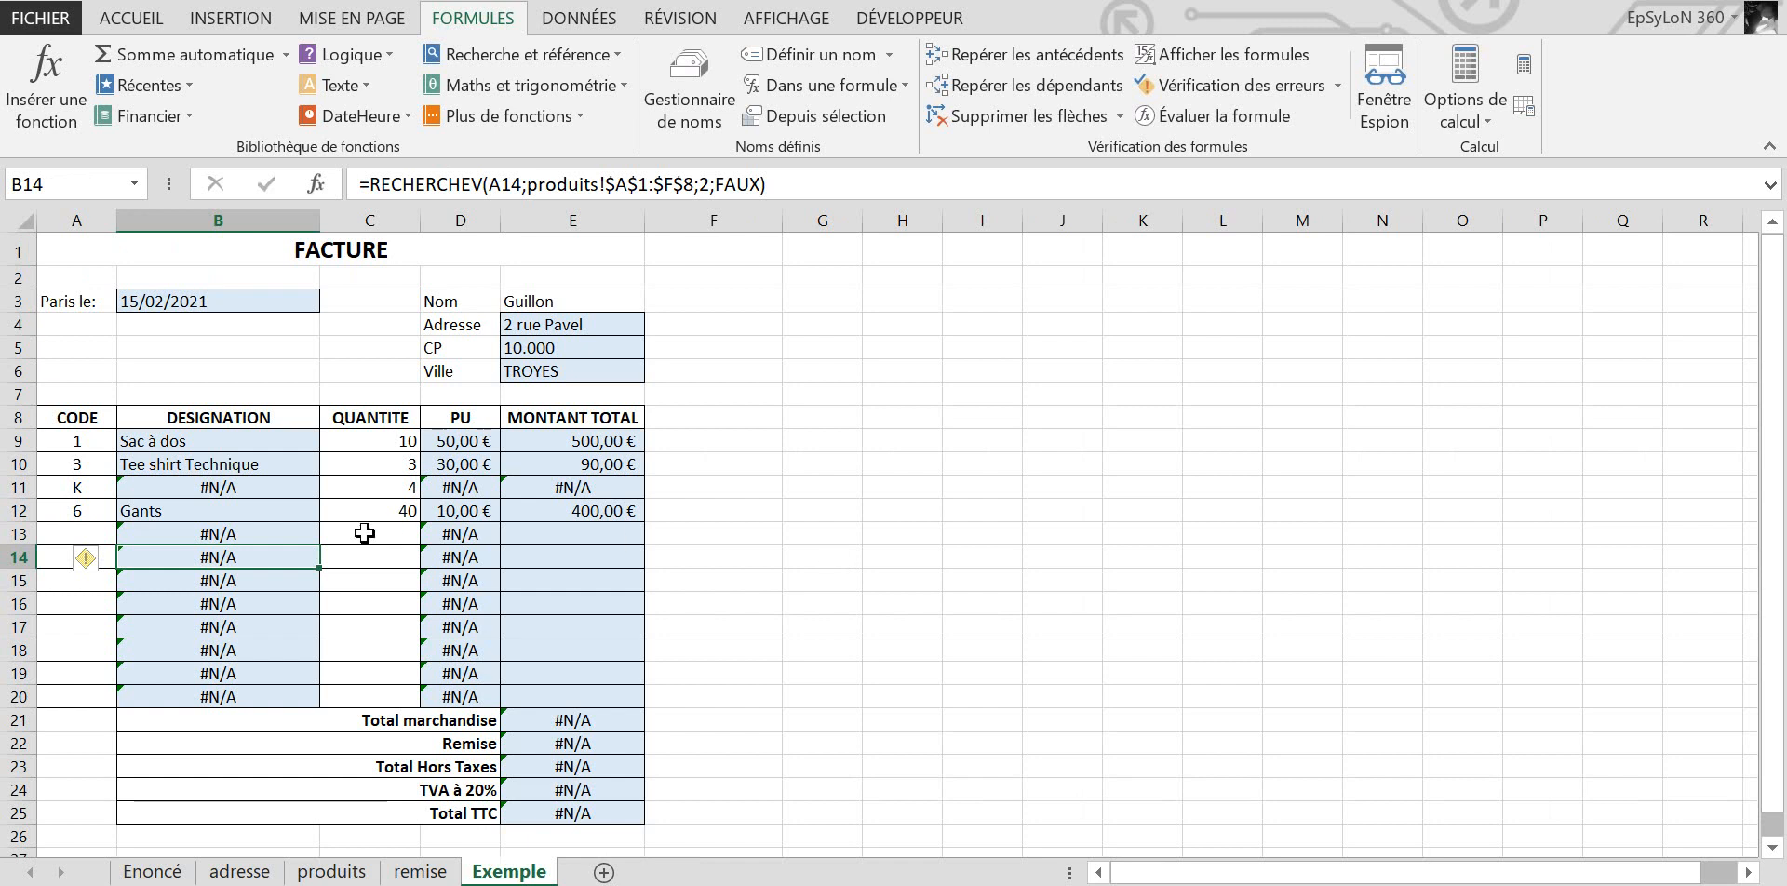
left_click(251, 537)
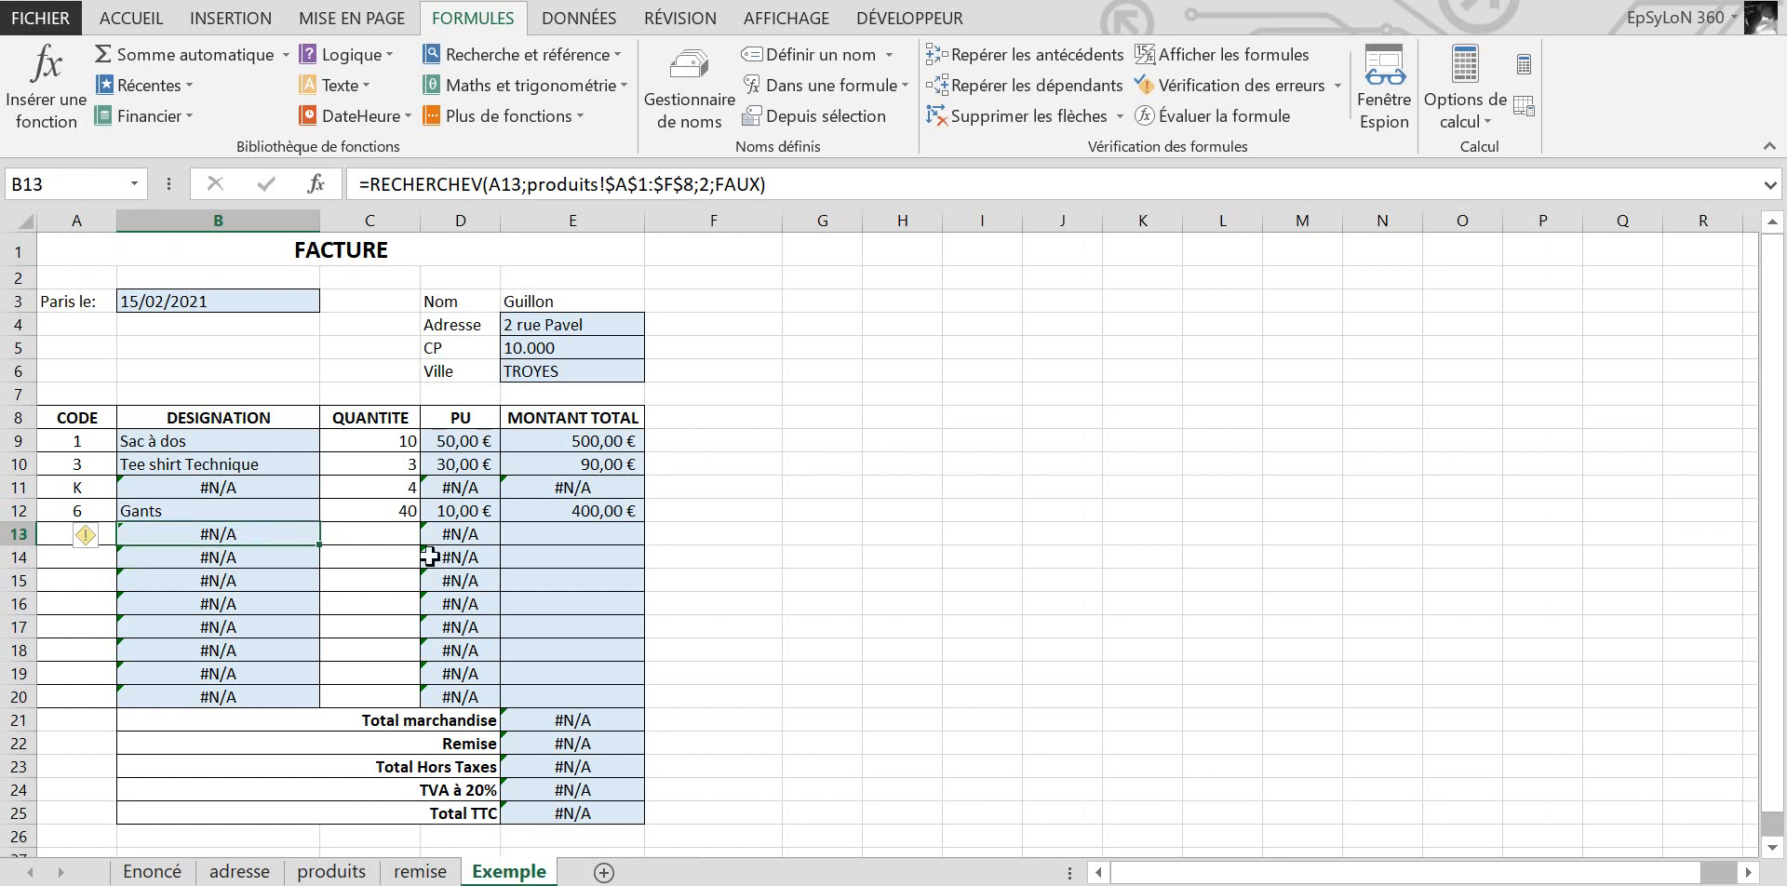
left_click(870, 556)
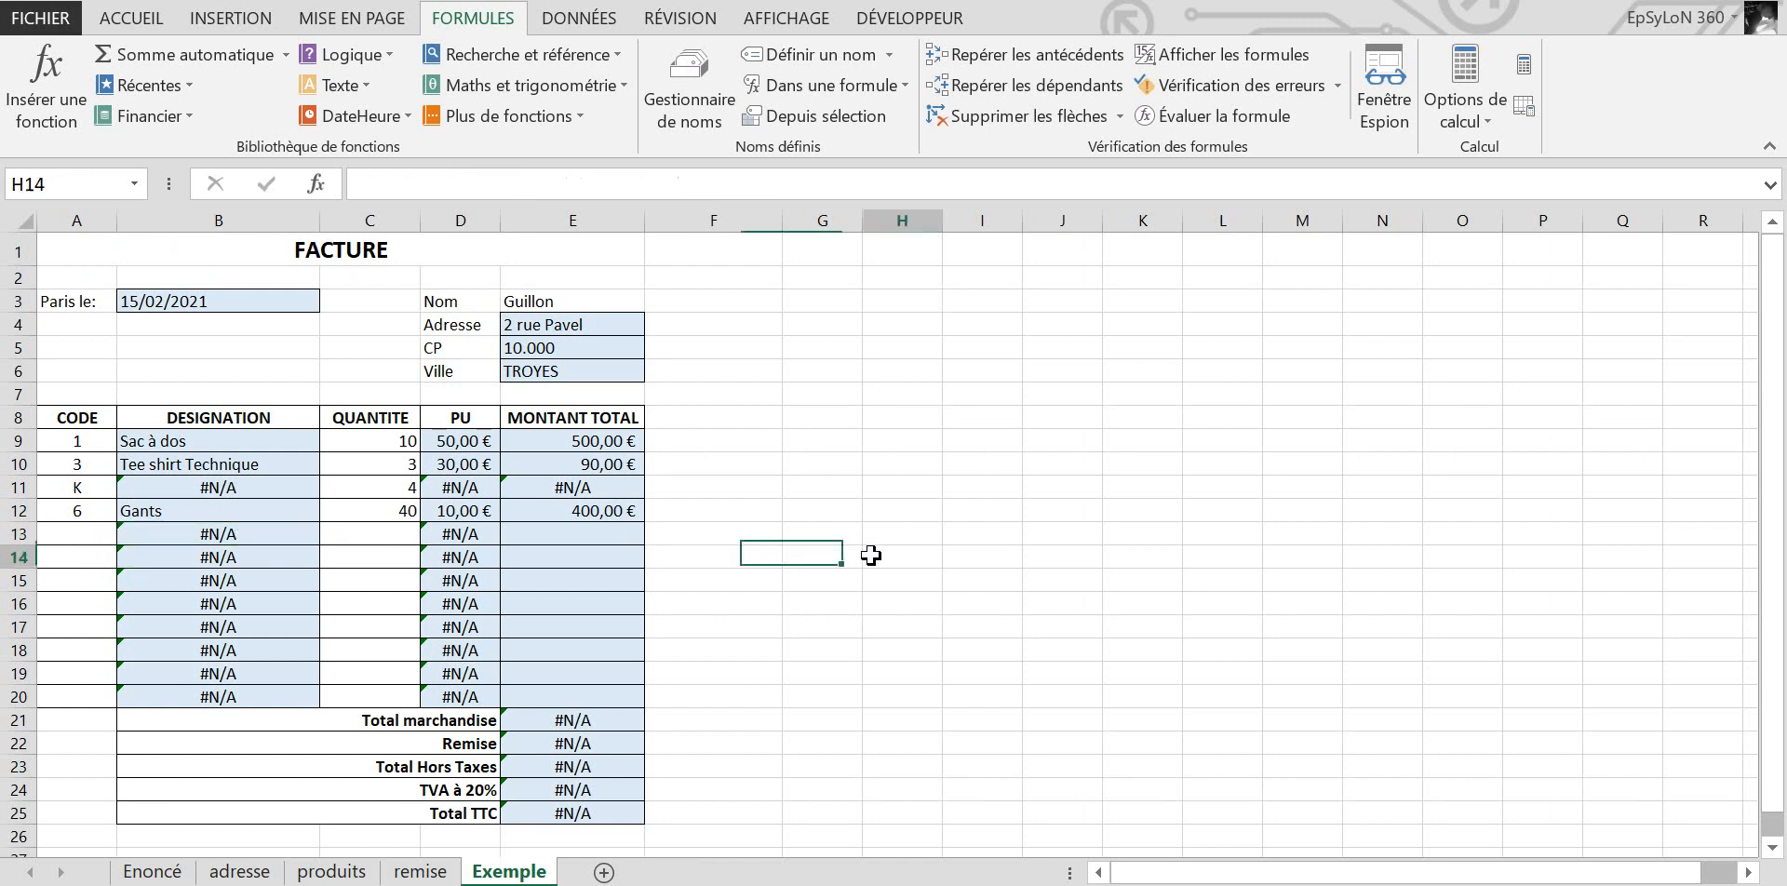
Step: Insert SI(ESTVIDE(A9) ahead of RECHERCHEV in cell B9's formula to test whether the code is empty
left_click(232, 457)
left_click(216, 439)
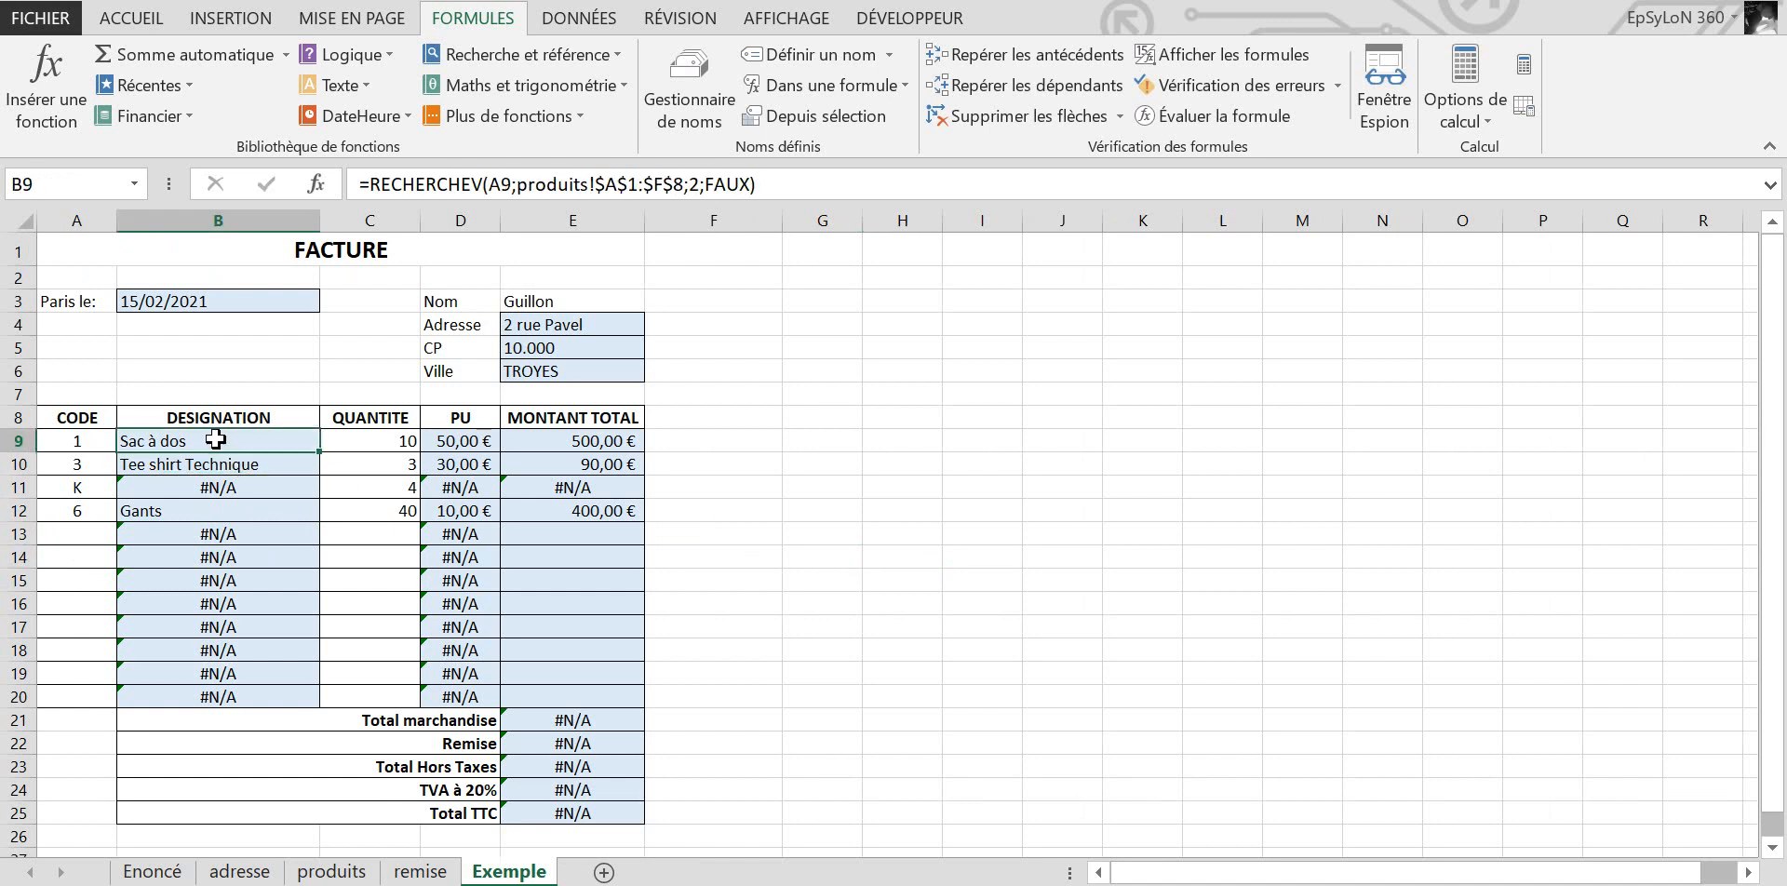
left_click(370, 186)
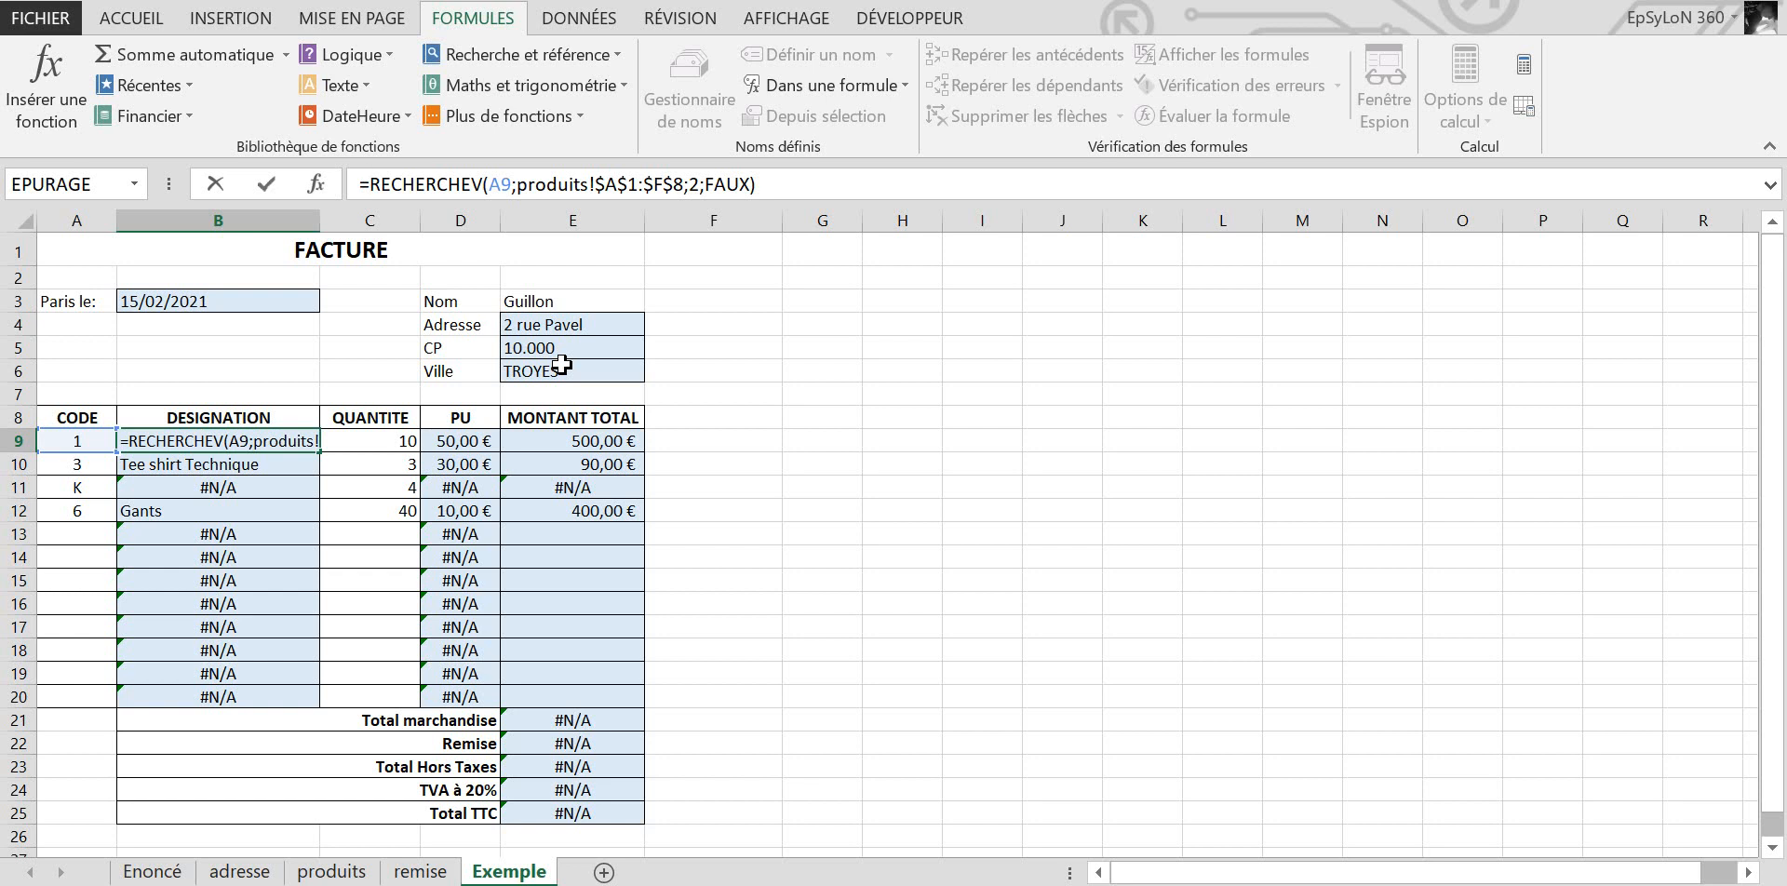
type("SI(EST")
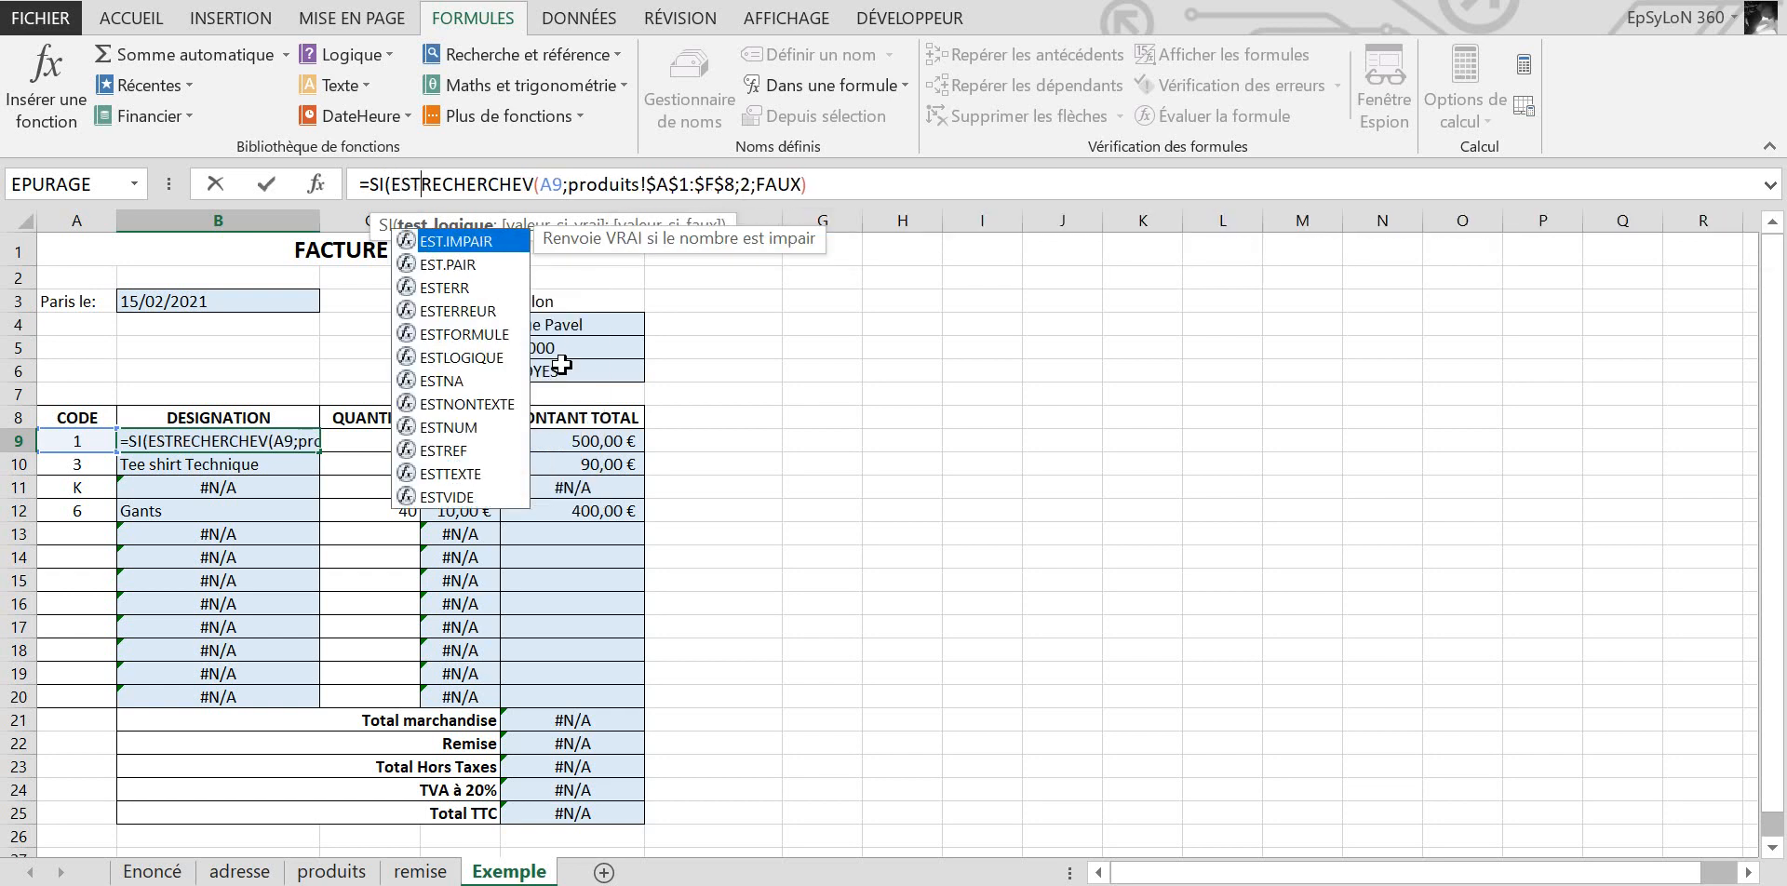
type("VIDE(")
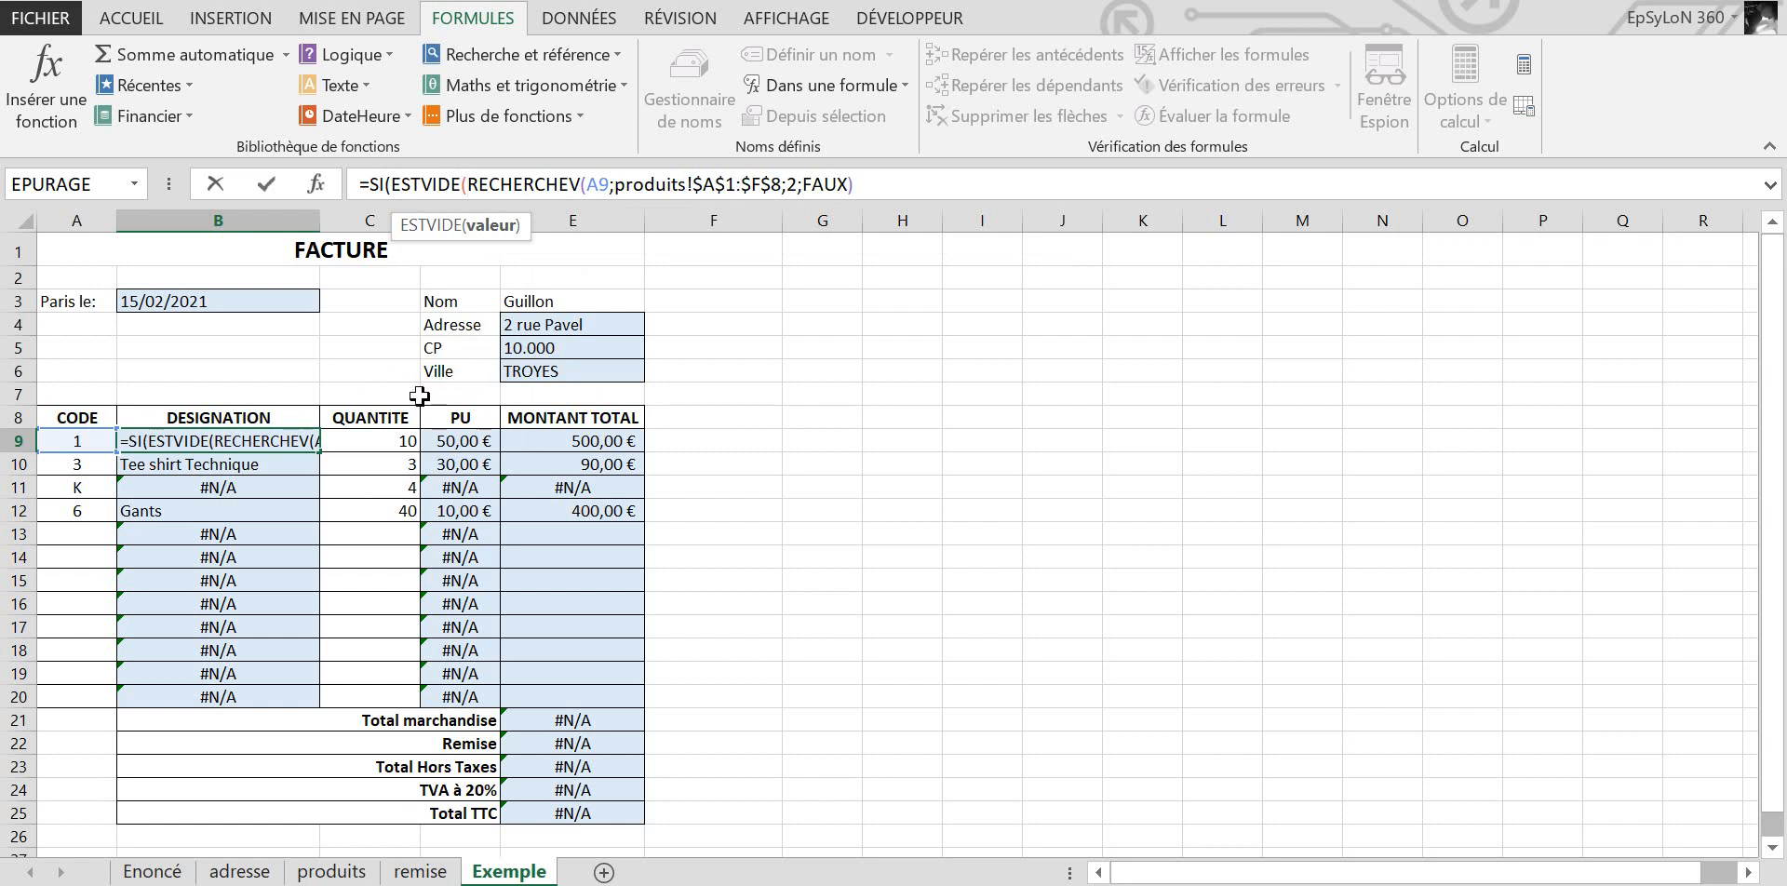
left_click(74, 440)
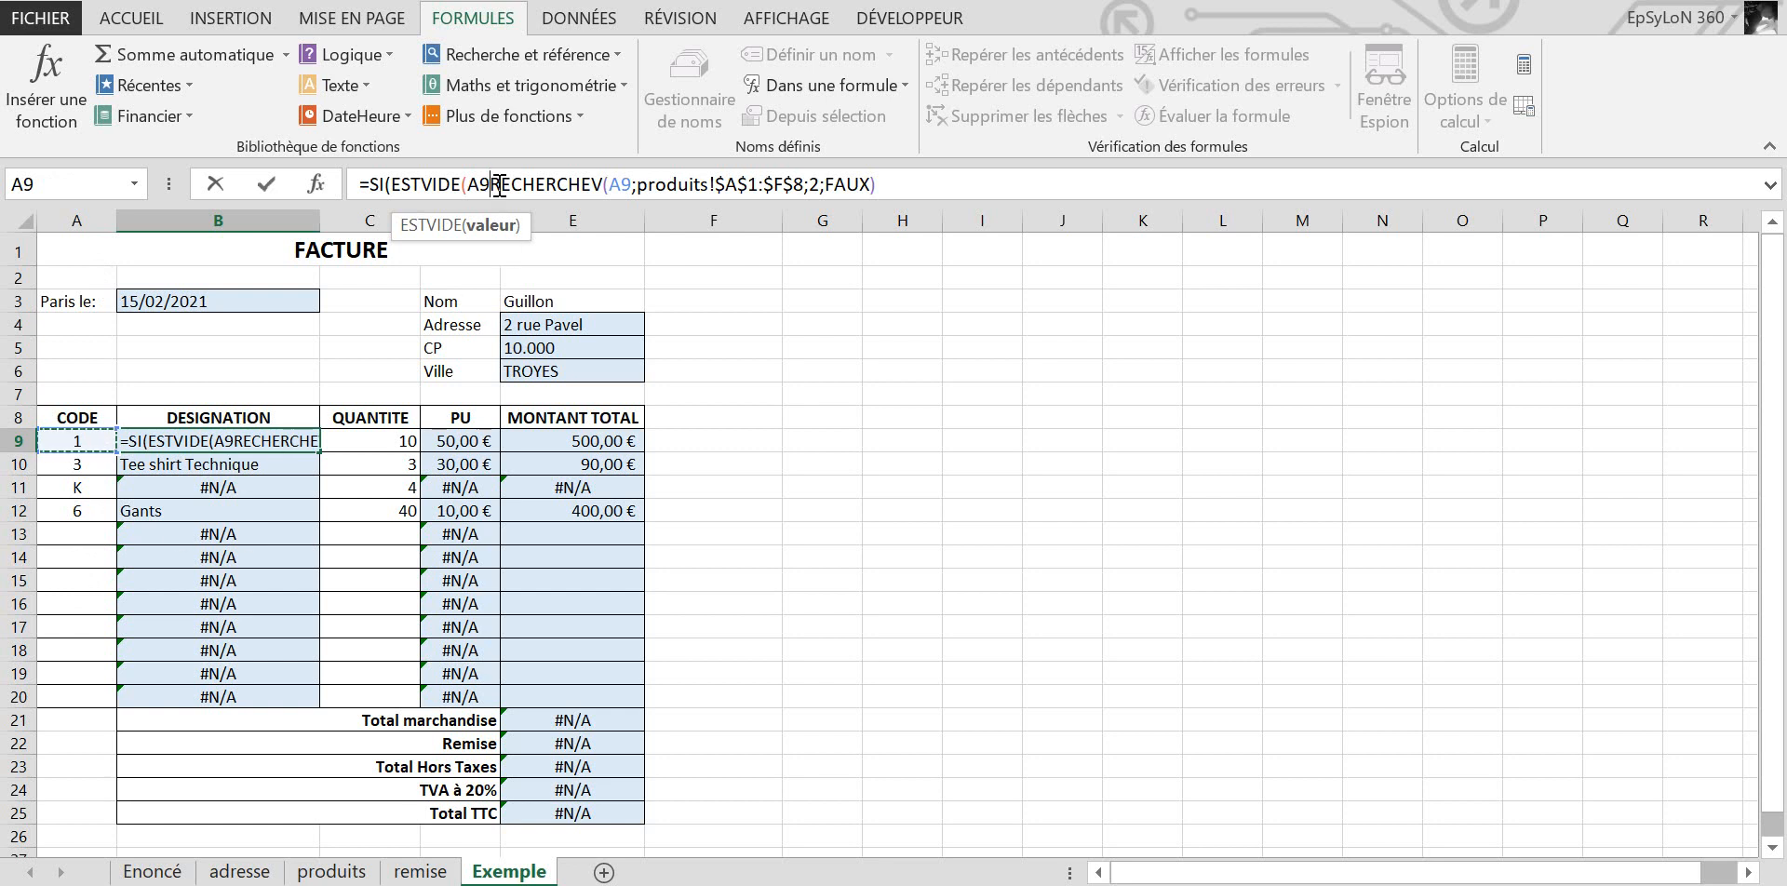
type(")")
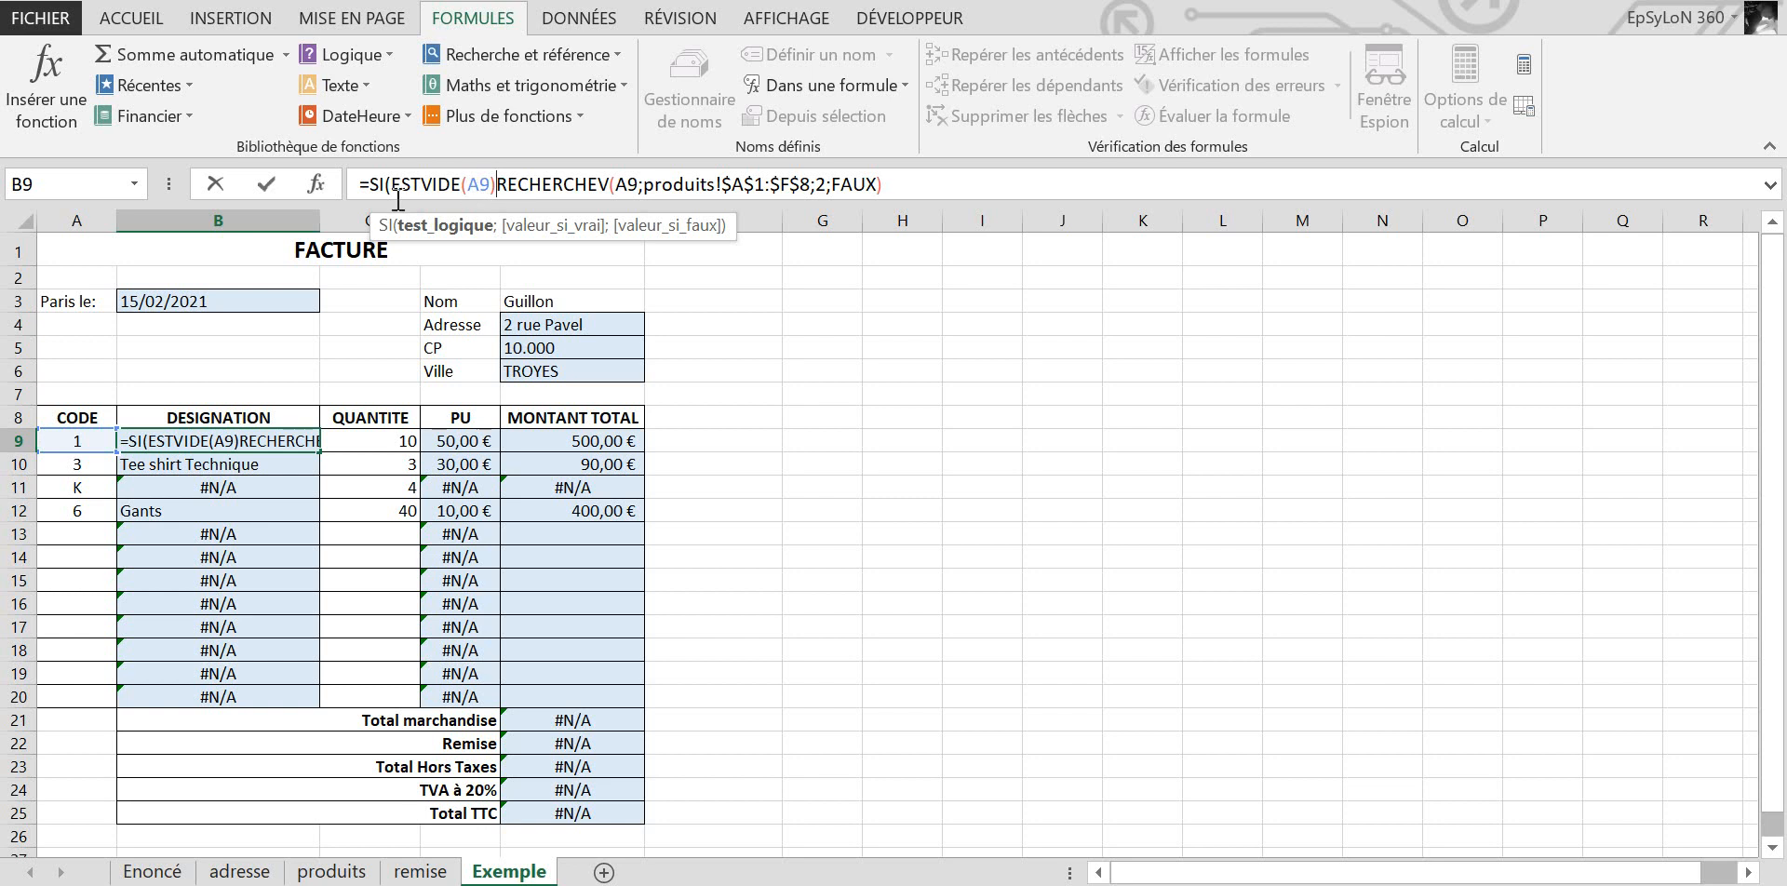
Step: Complete B9 as =SI(ESTVIDE(A9);"";RECHERCHEV(A9;produits!$A$1:$F$8;2;FAUX)) and fill the formula down to B20
type(";")
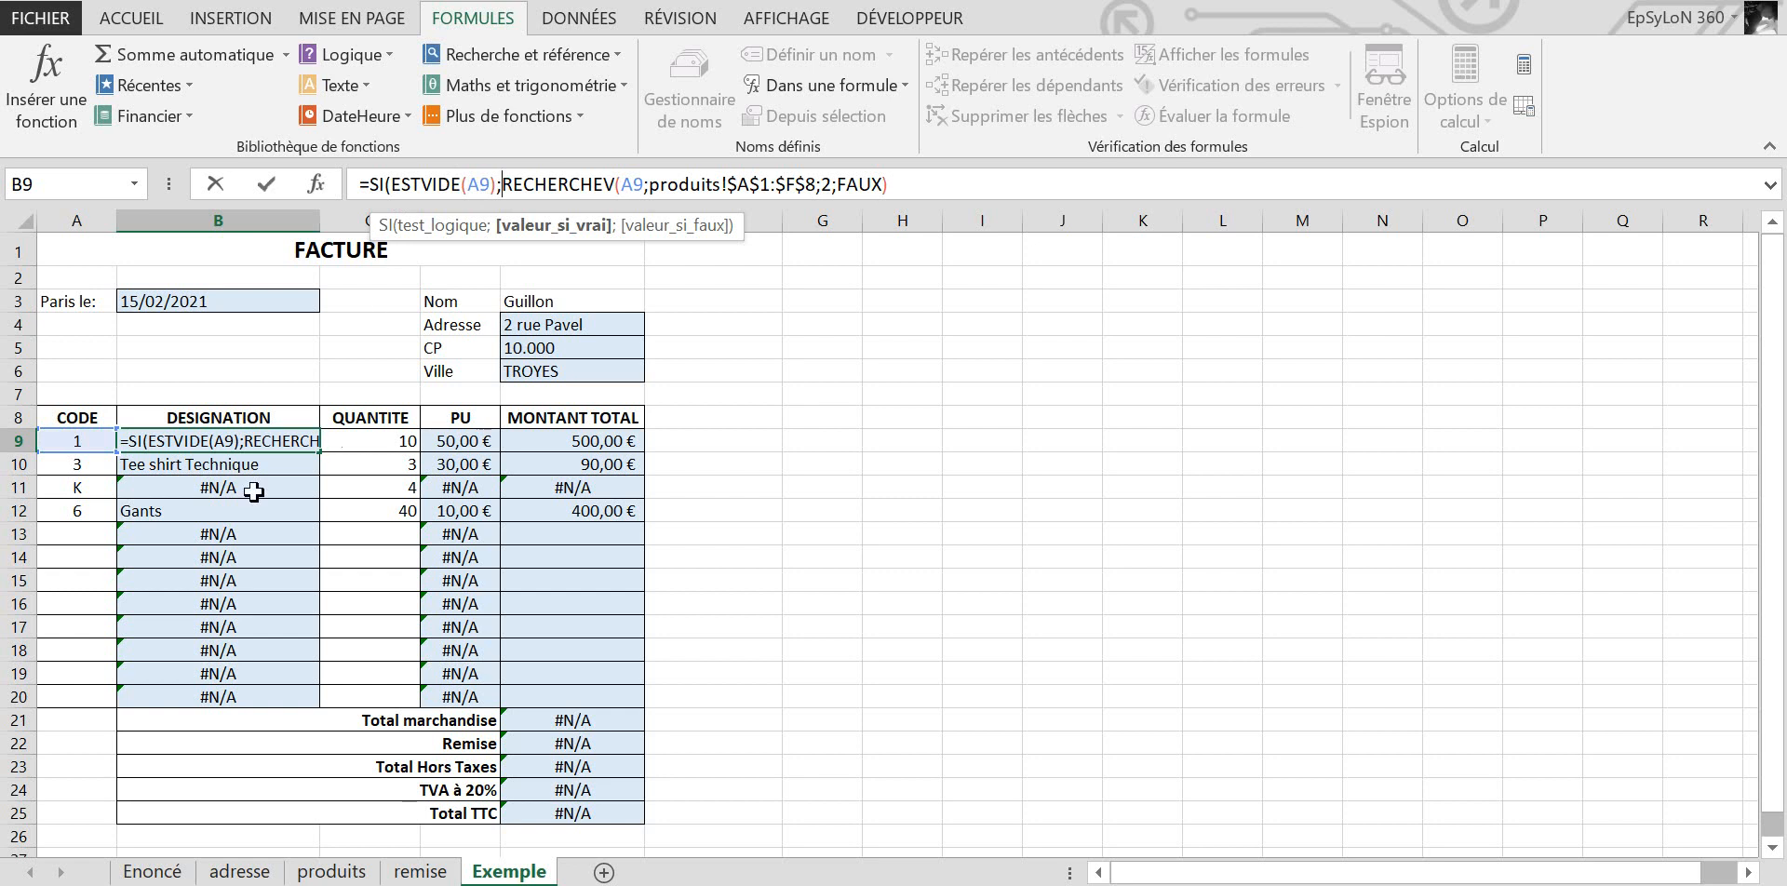
type("\"\"")
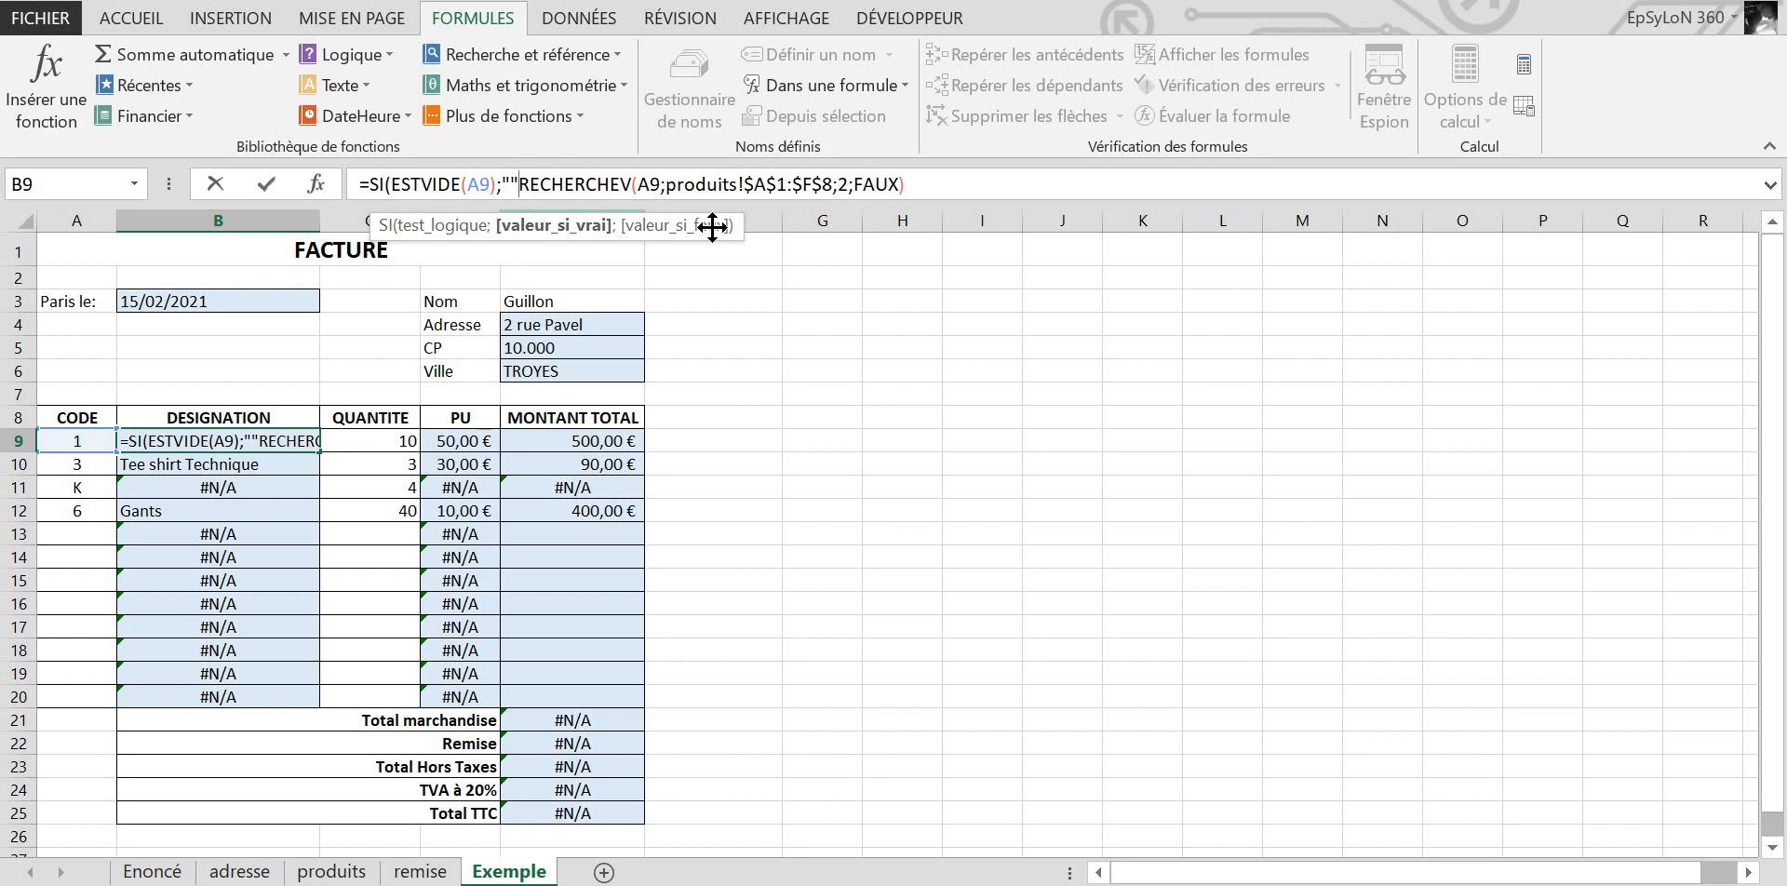
type(";")
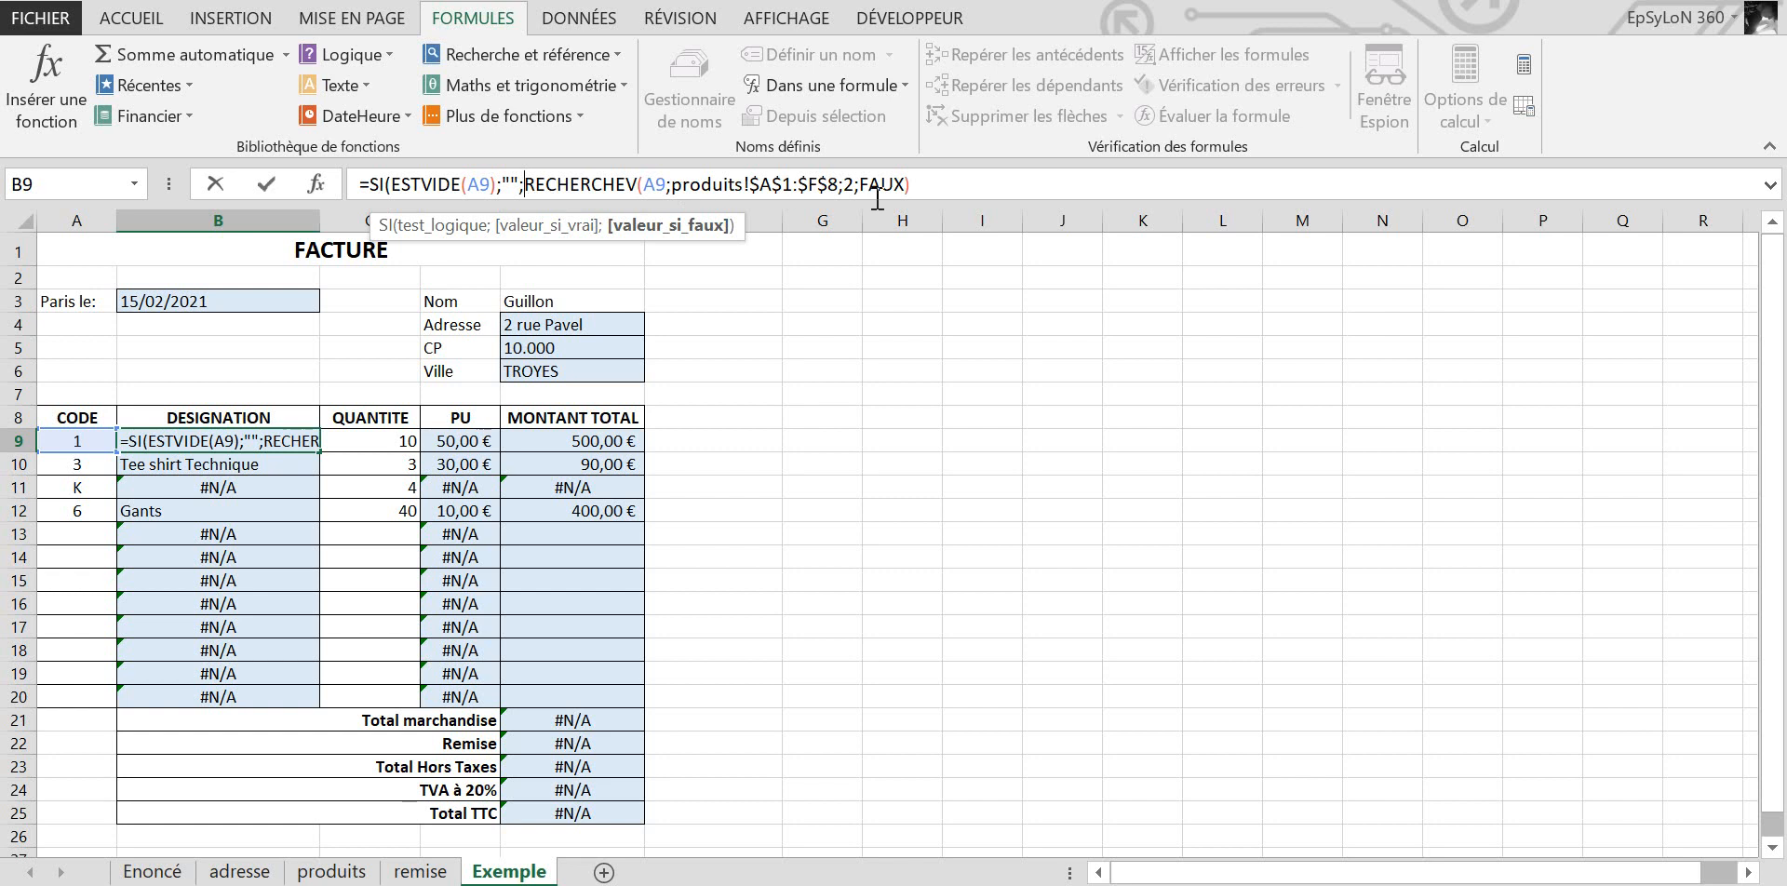
left_click(942, 193)
type(")")
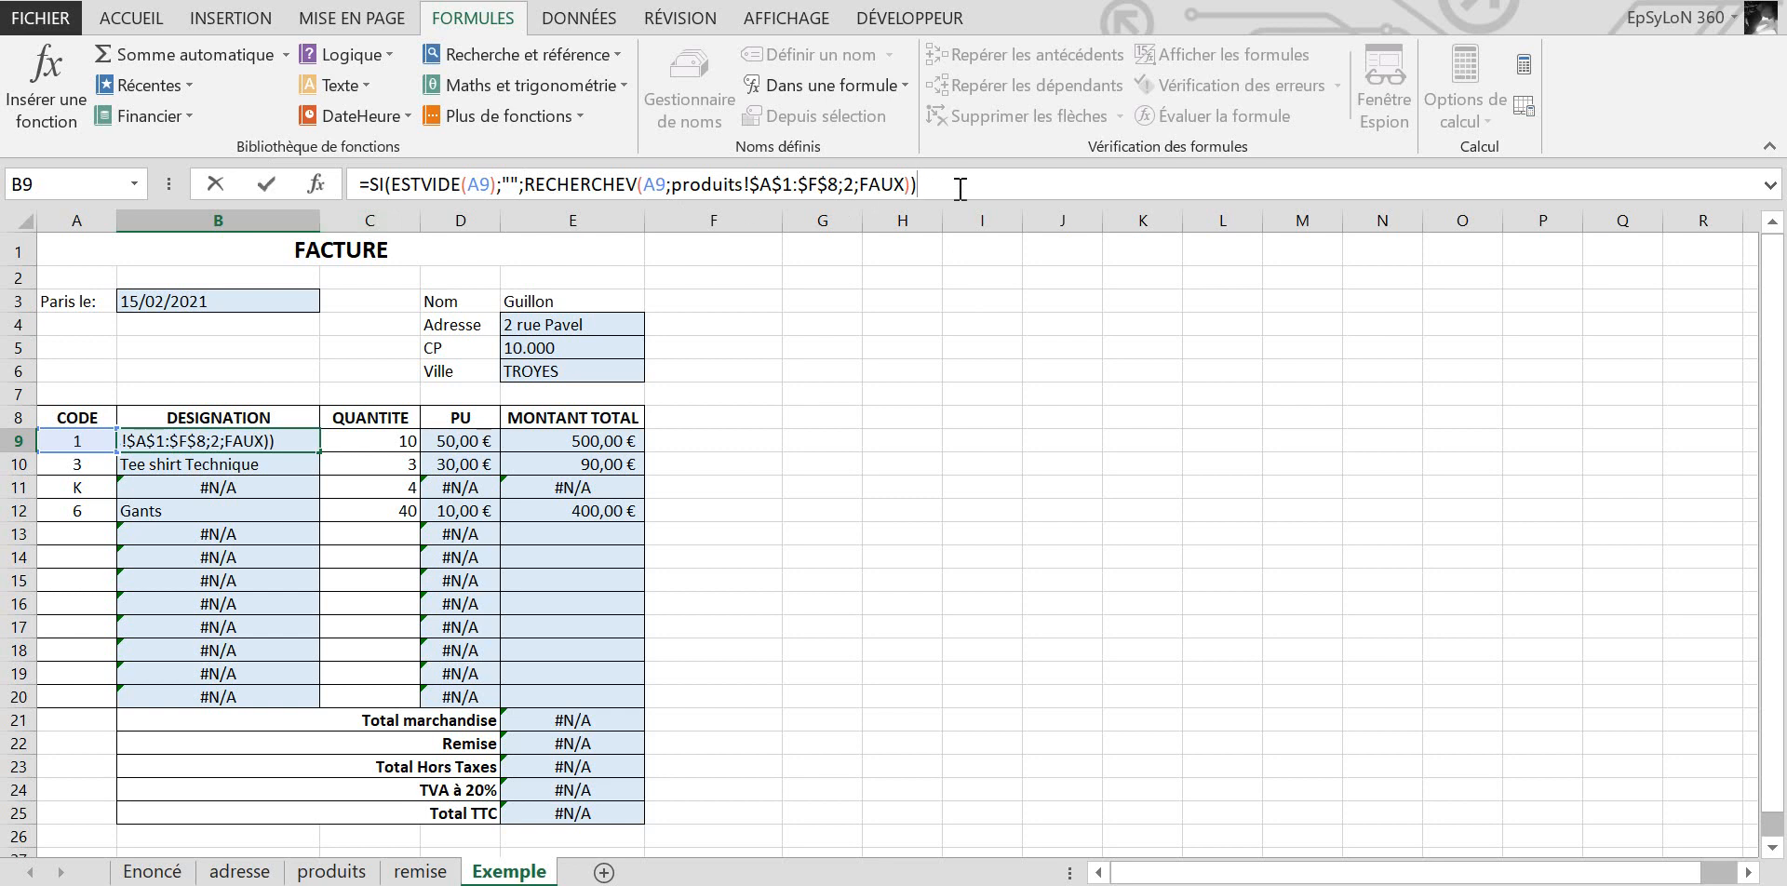
key("Return")
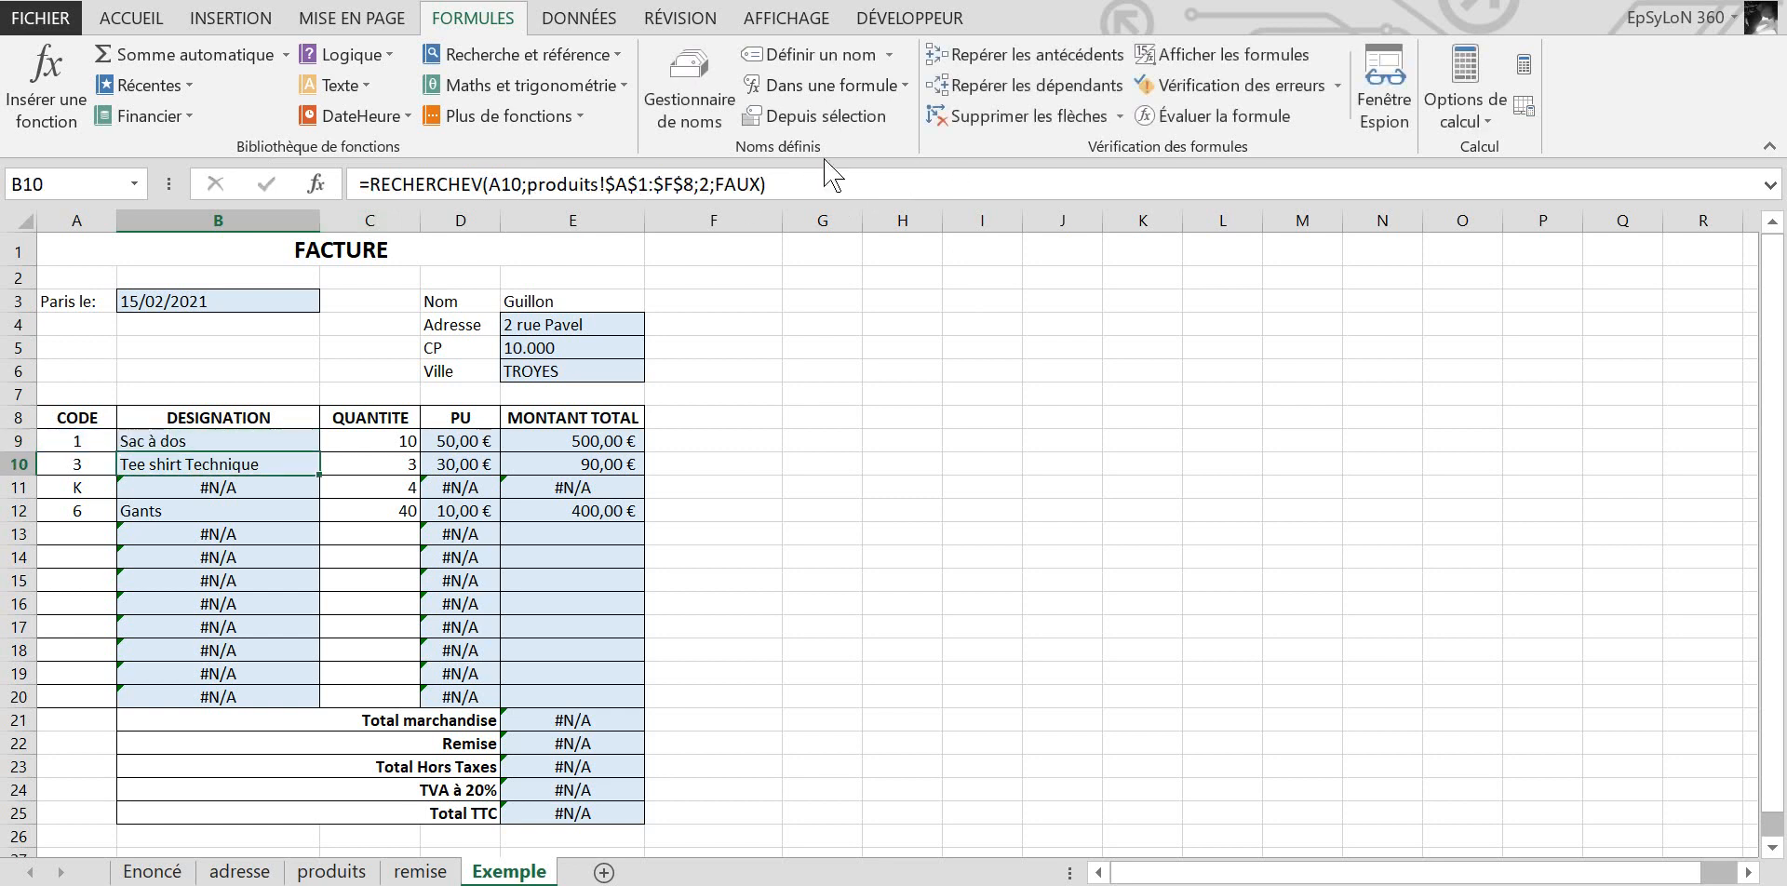
left_click(285, 430)
left_click_drag(321, 453, 295, 700)
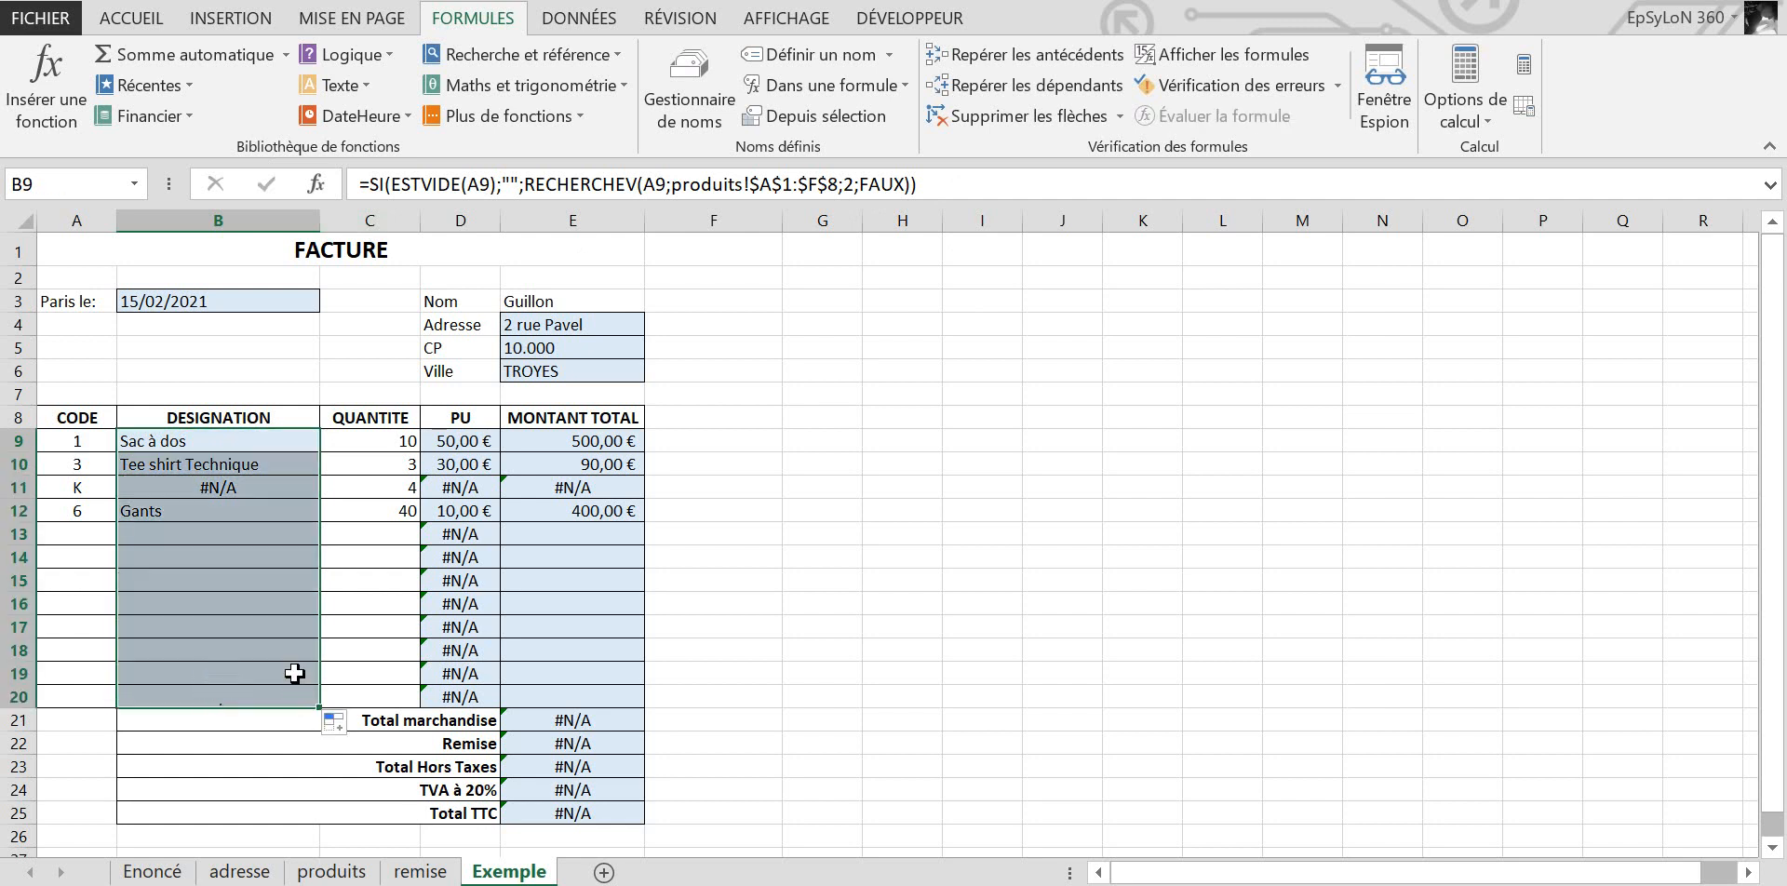
Step: Check the designation formulas in B13:B19 against the code cells A14 and A15 and the unit price formula in D14
left_click(248, 539)
left_click(217, 683)
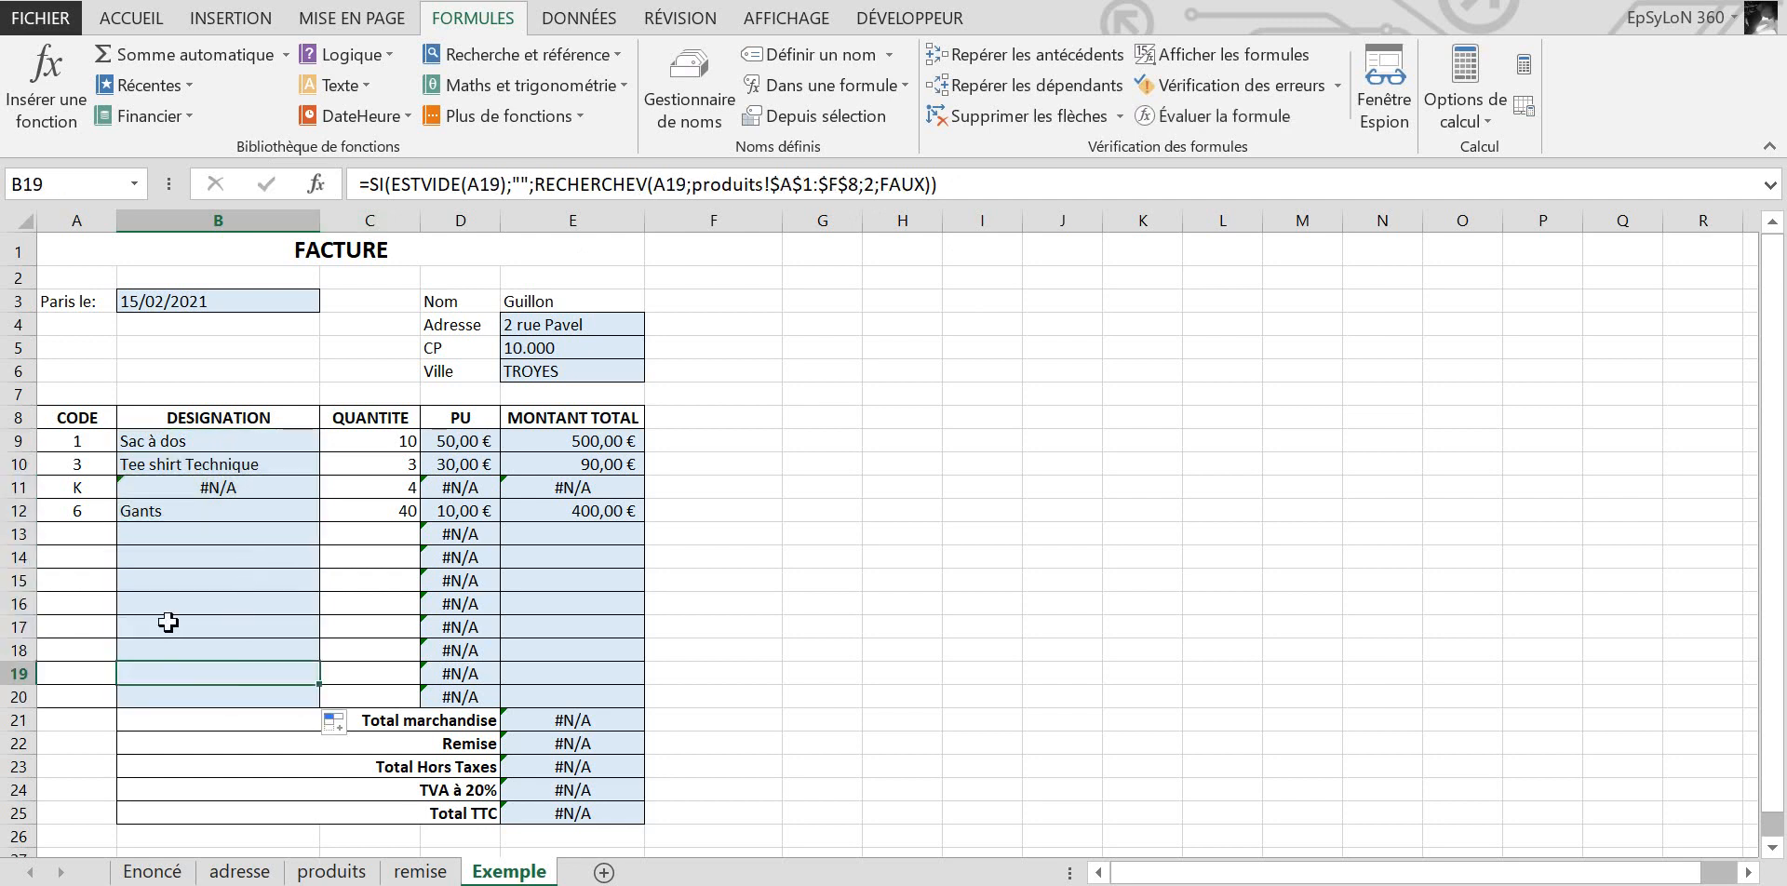
left_click(190, 543)
left_click(204, 577)
left_click(82, 573)
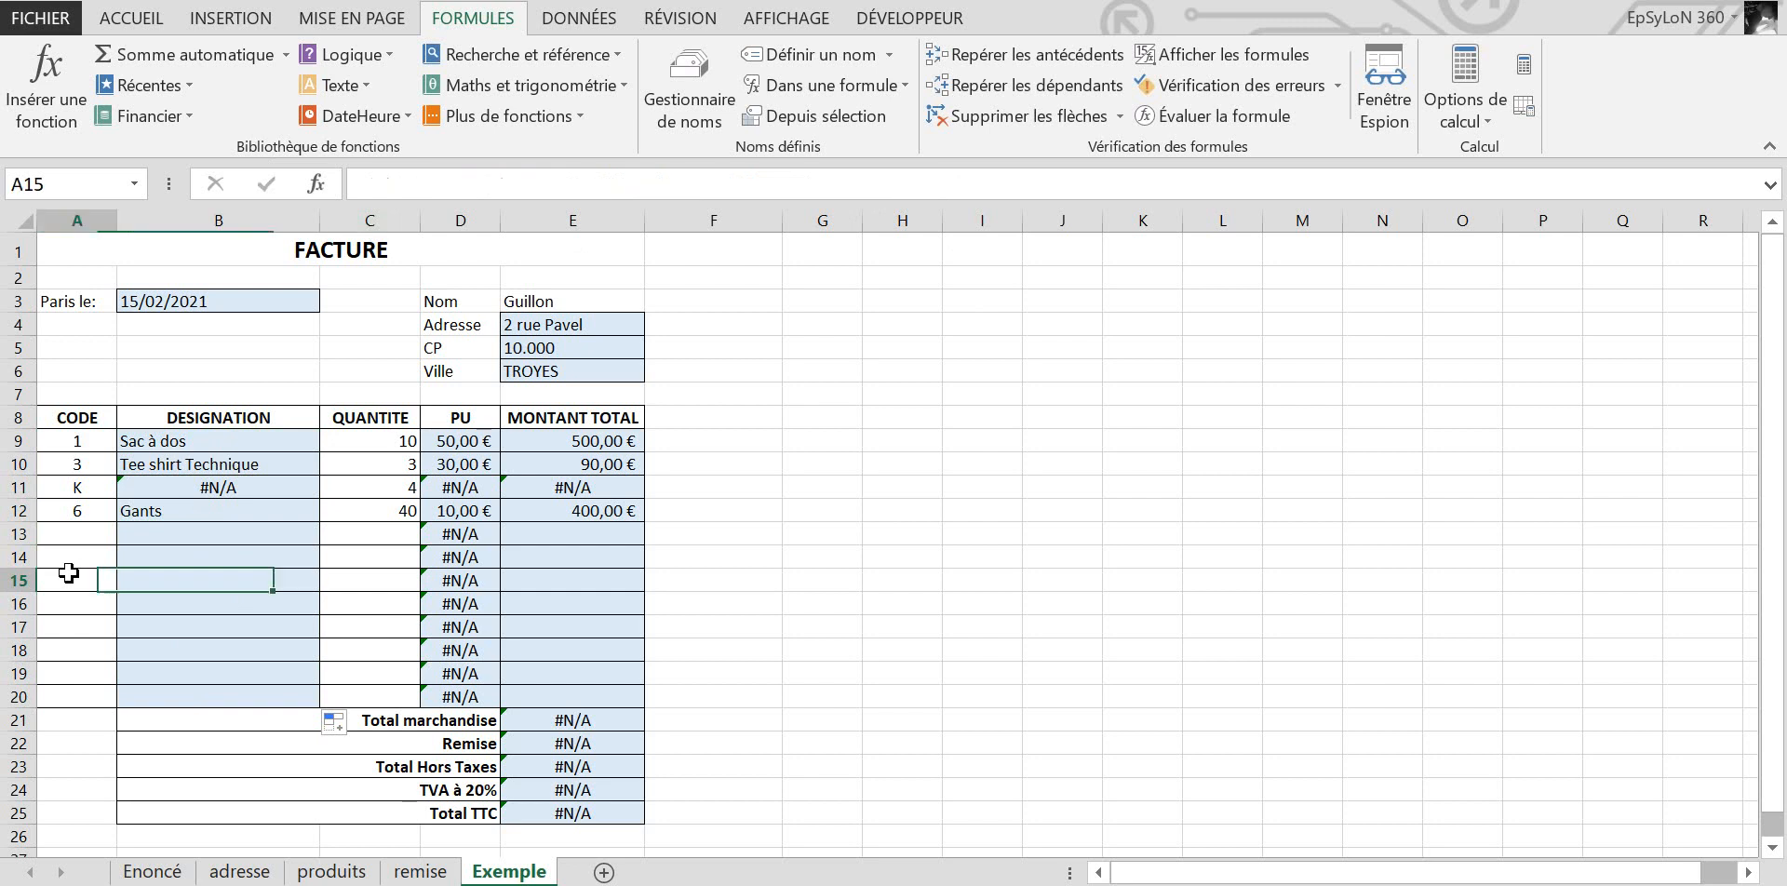
left_click(93, 556)
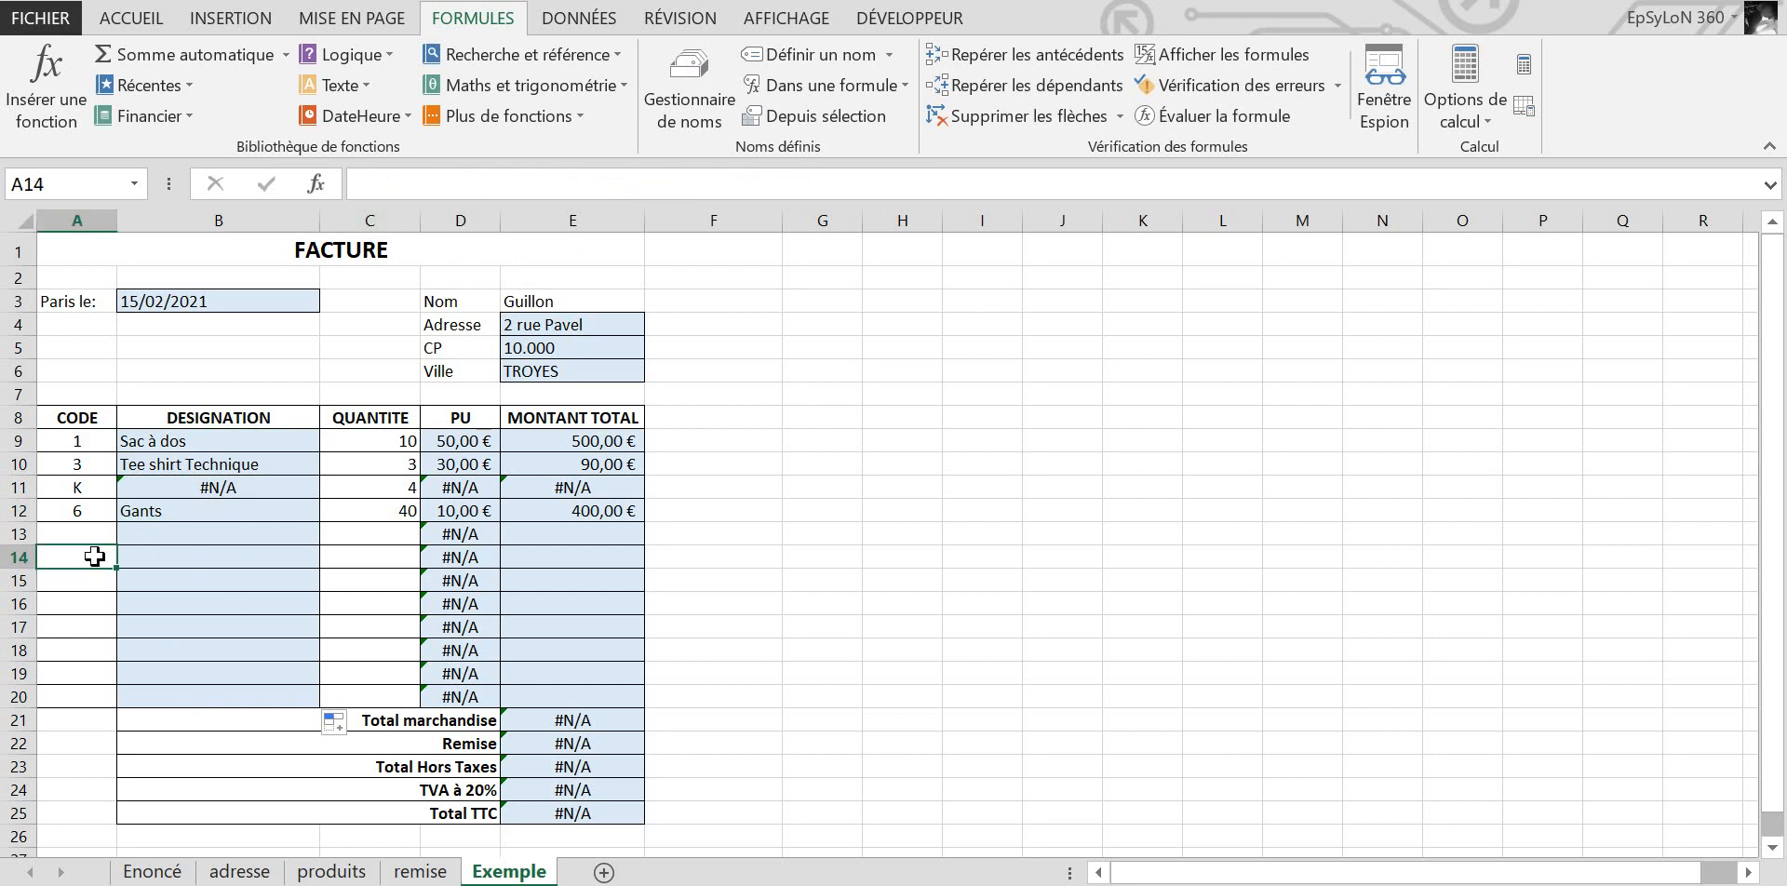
left_click(150, 558)
left_click(451, 552)
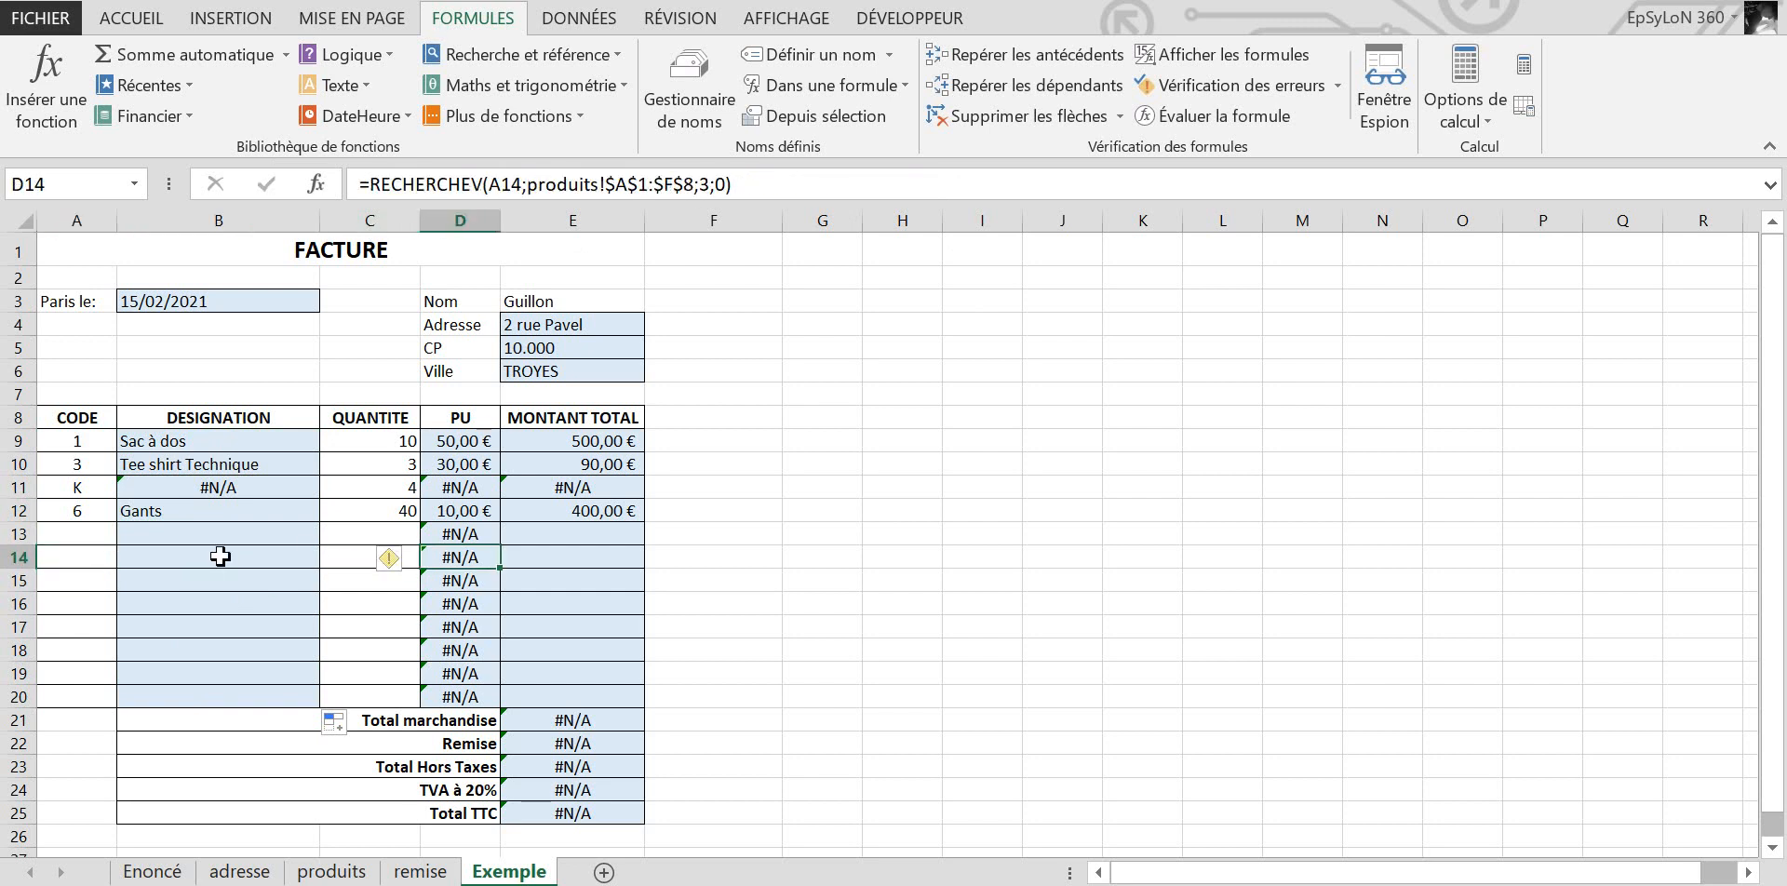
left_click(218, 557)
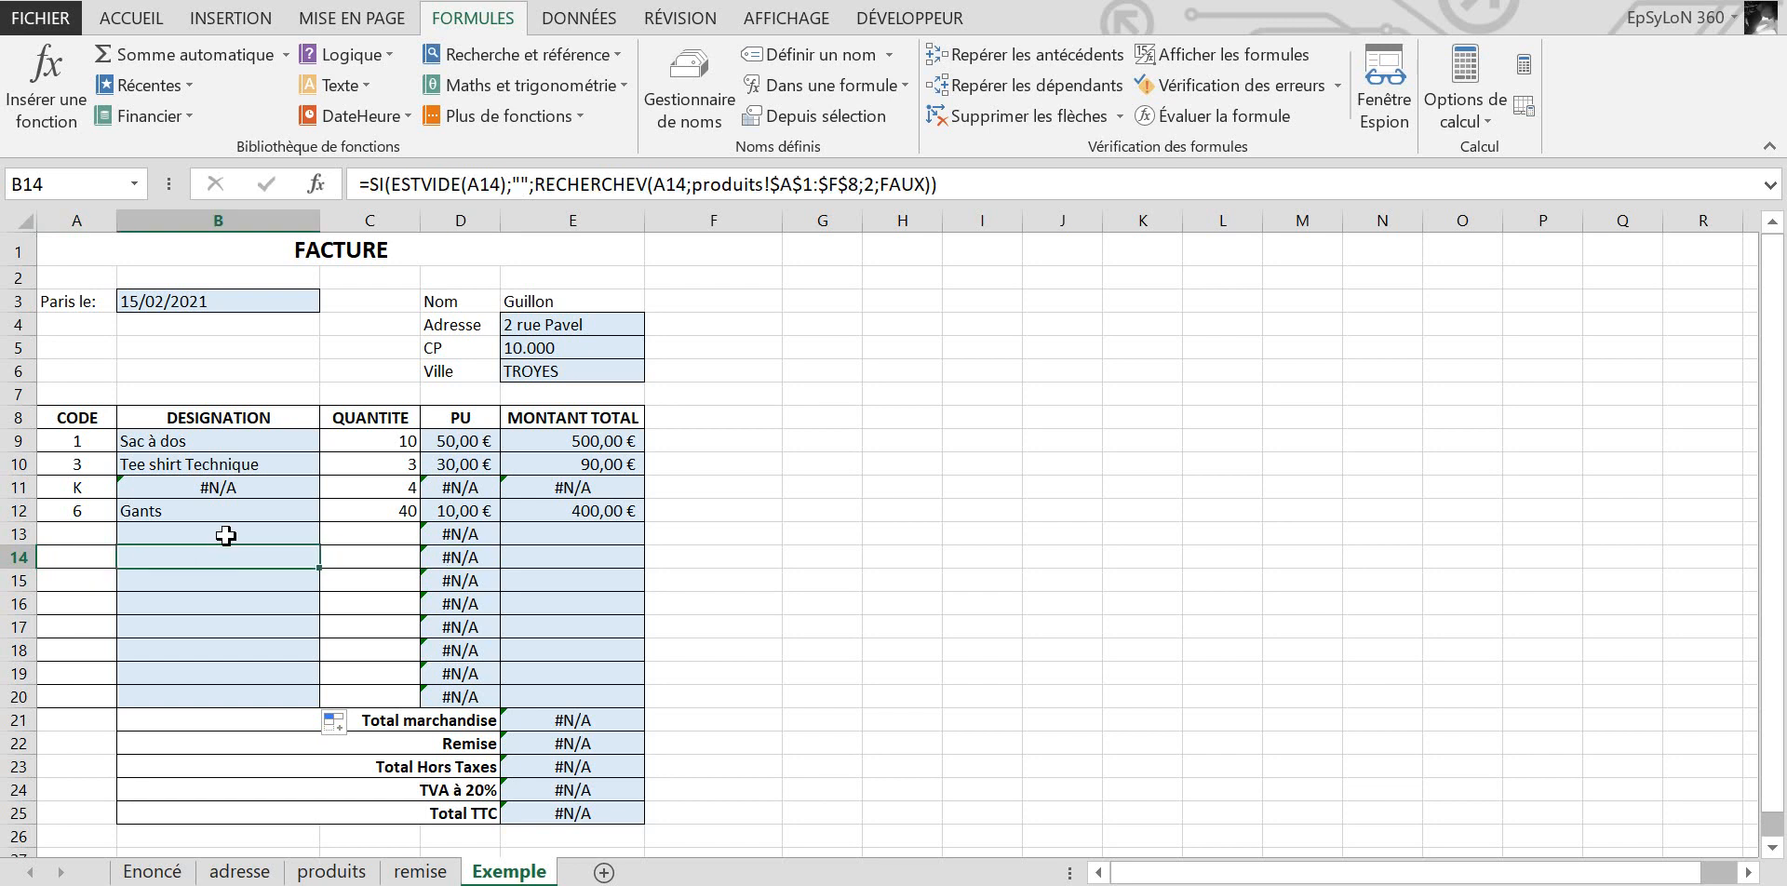
left_click(241, 535)
Step: Insert SI(ESTVIDE(A9) ahead of RECHERCHEV in the unit price formula of cell D9
left_click(476, 439)
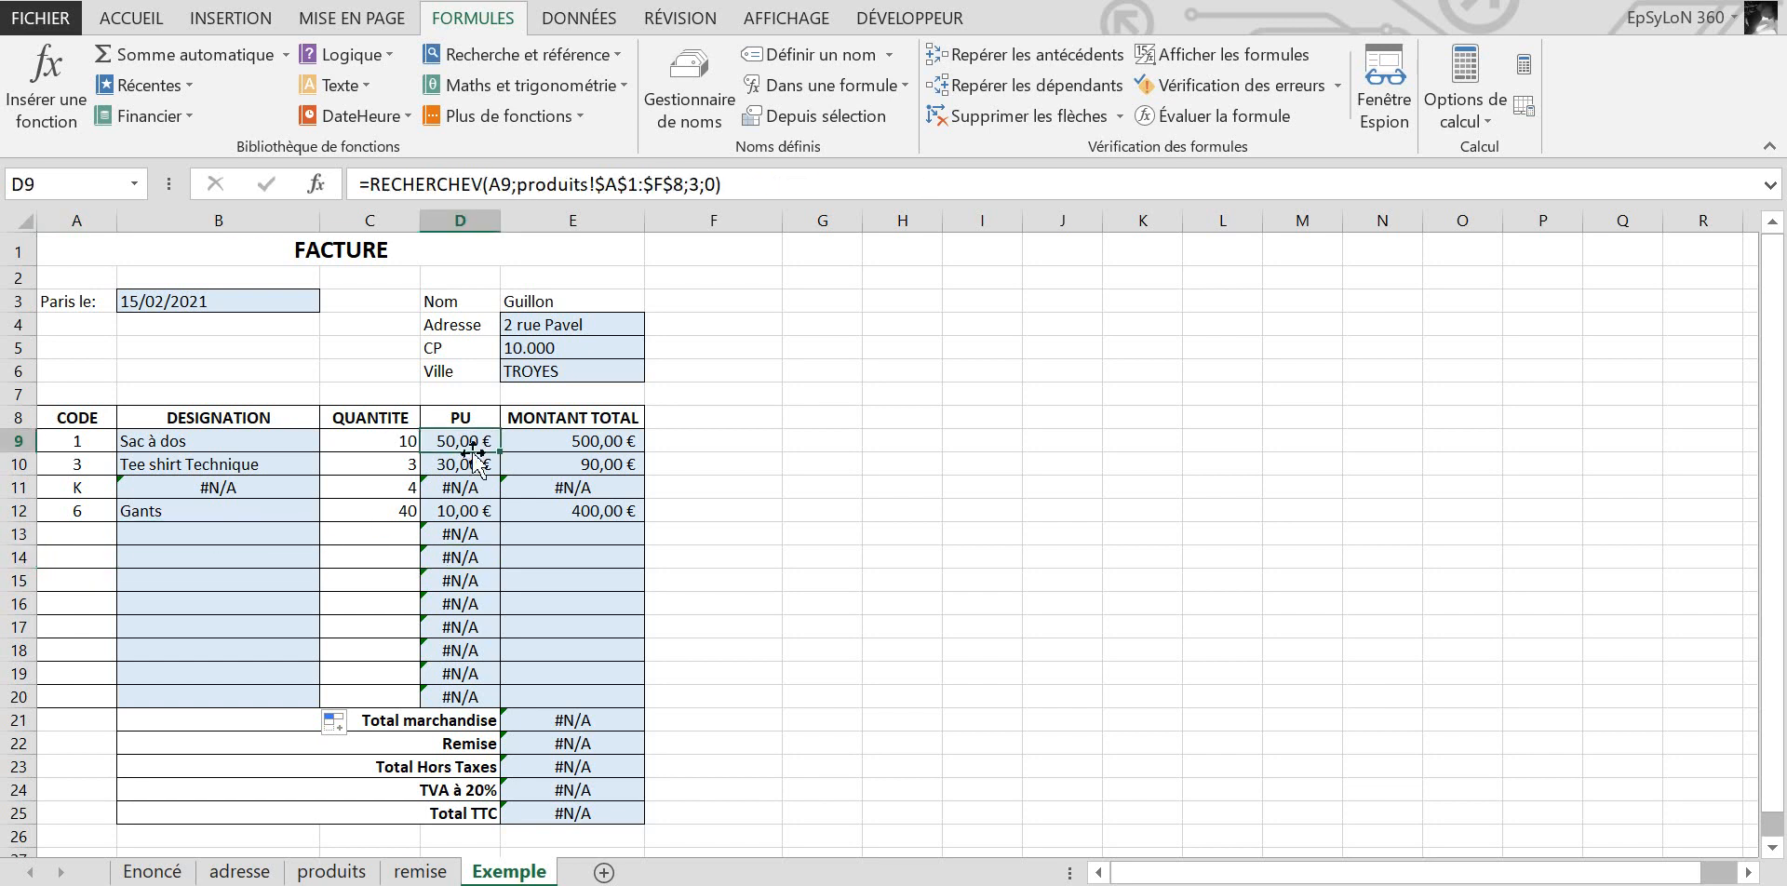
left_click(367, 184)
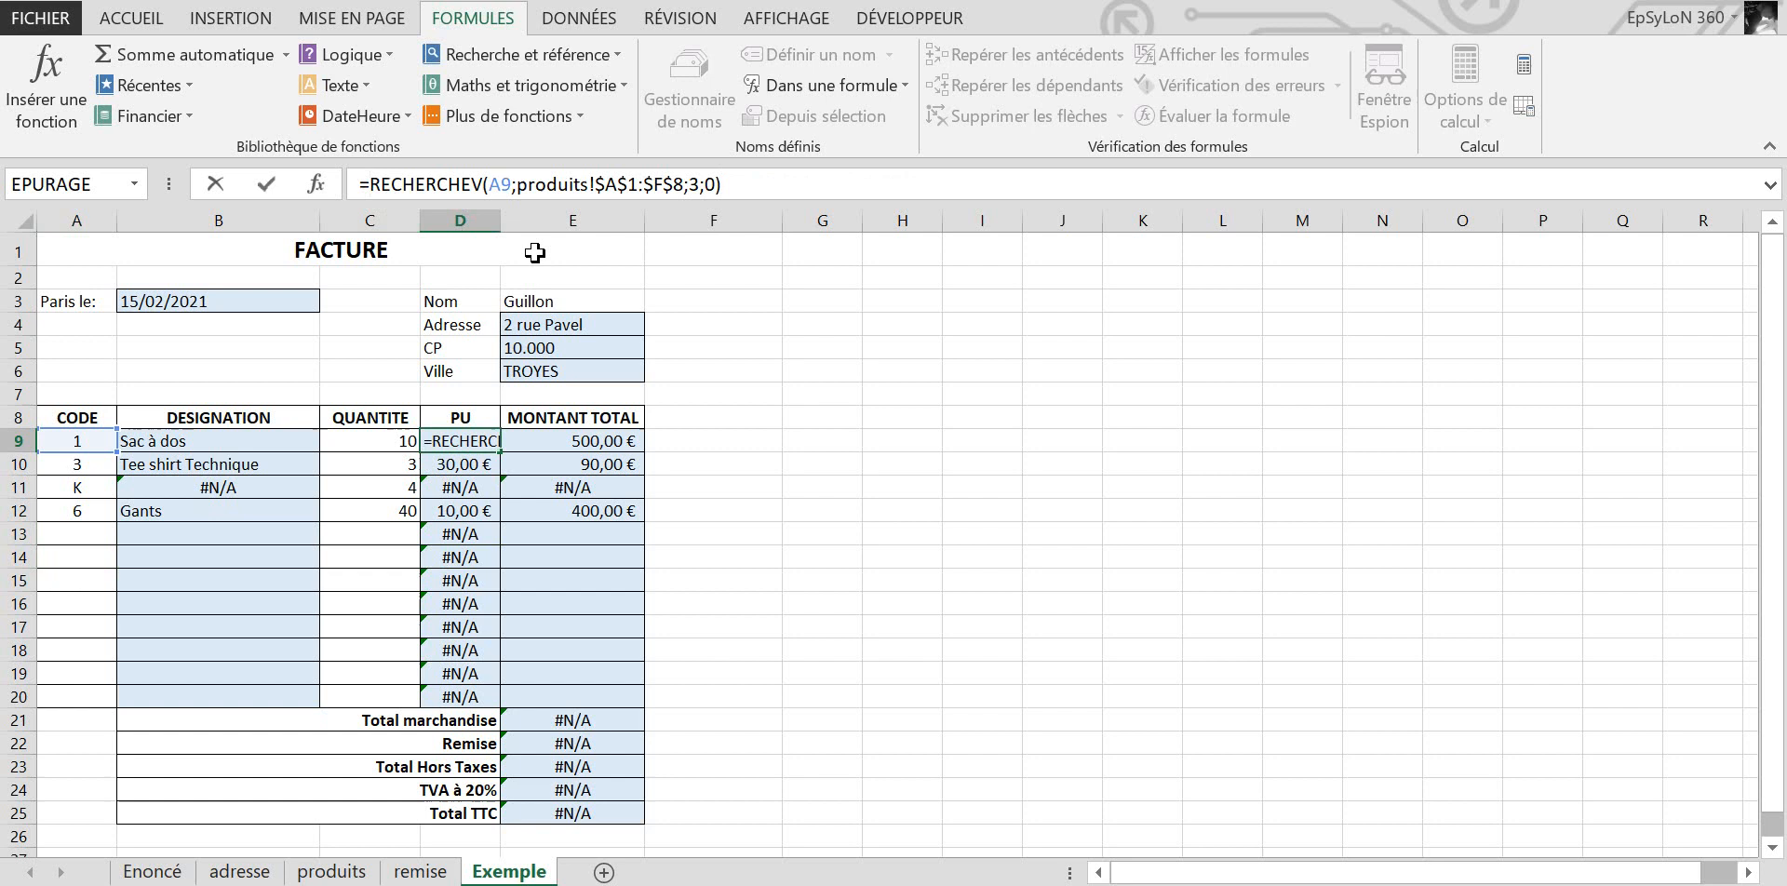
type("si")
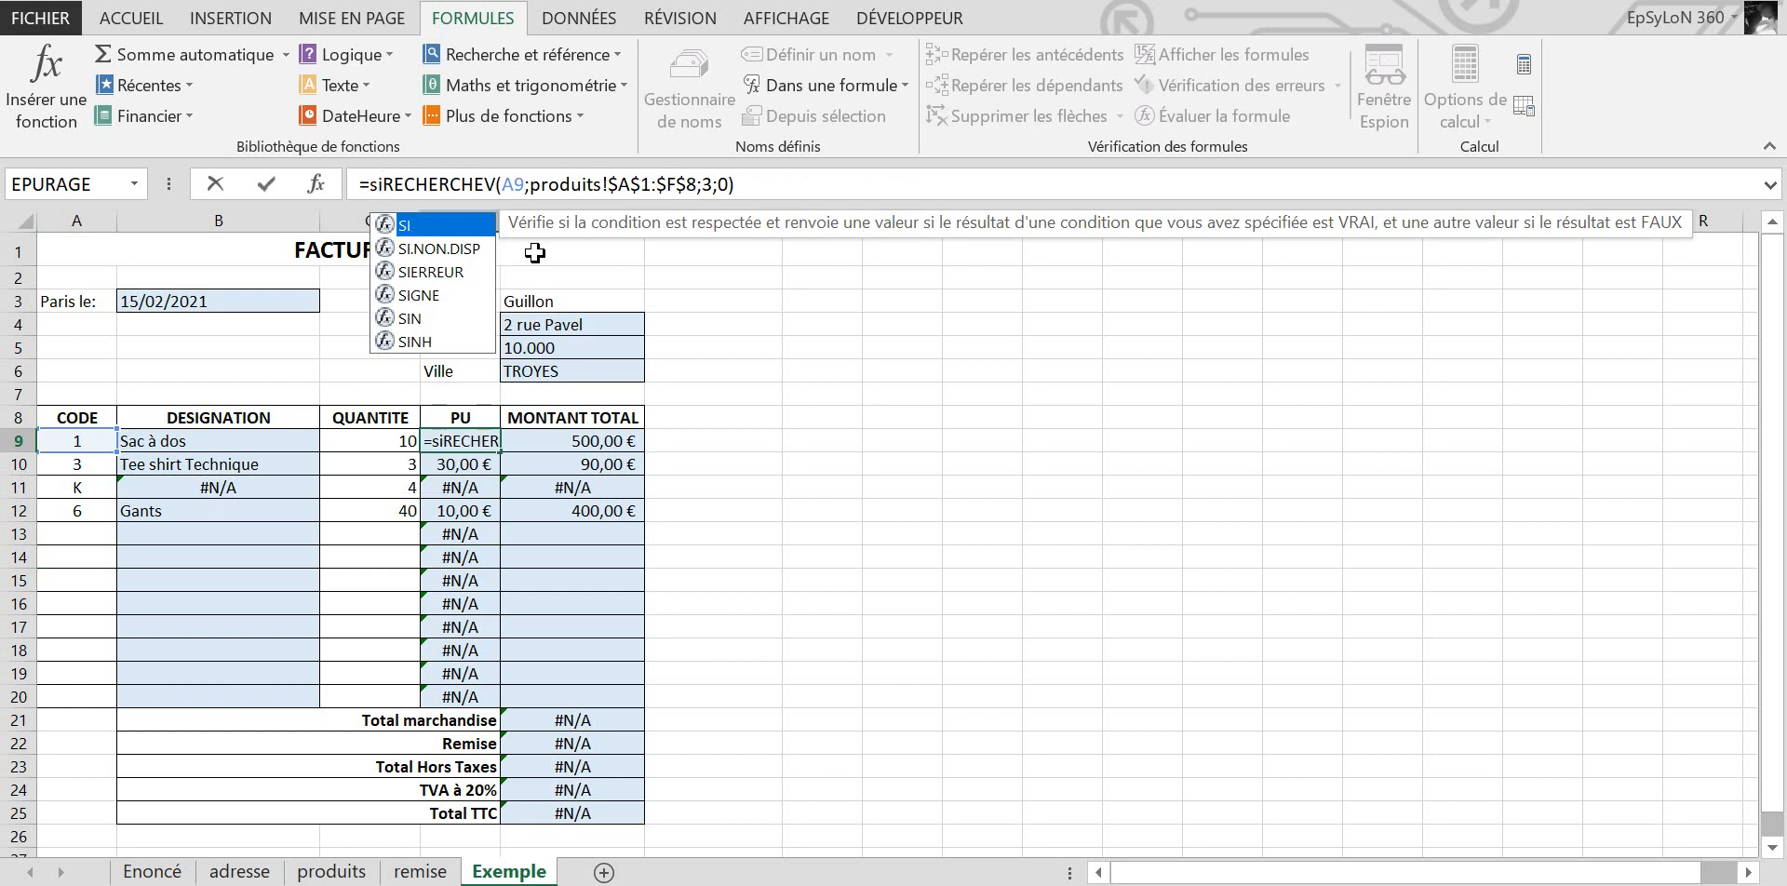
key("Tab")
type("ESTV")
key("Tab")
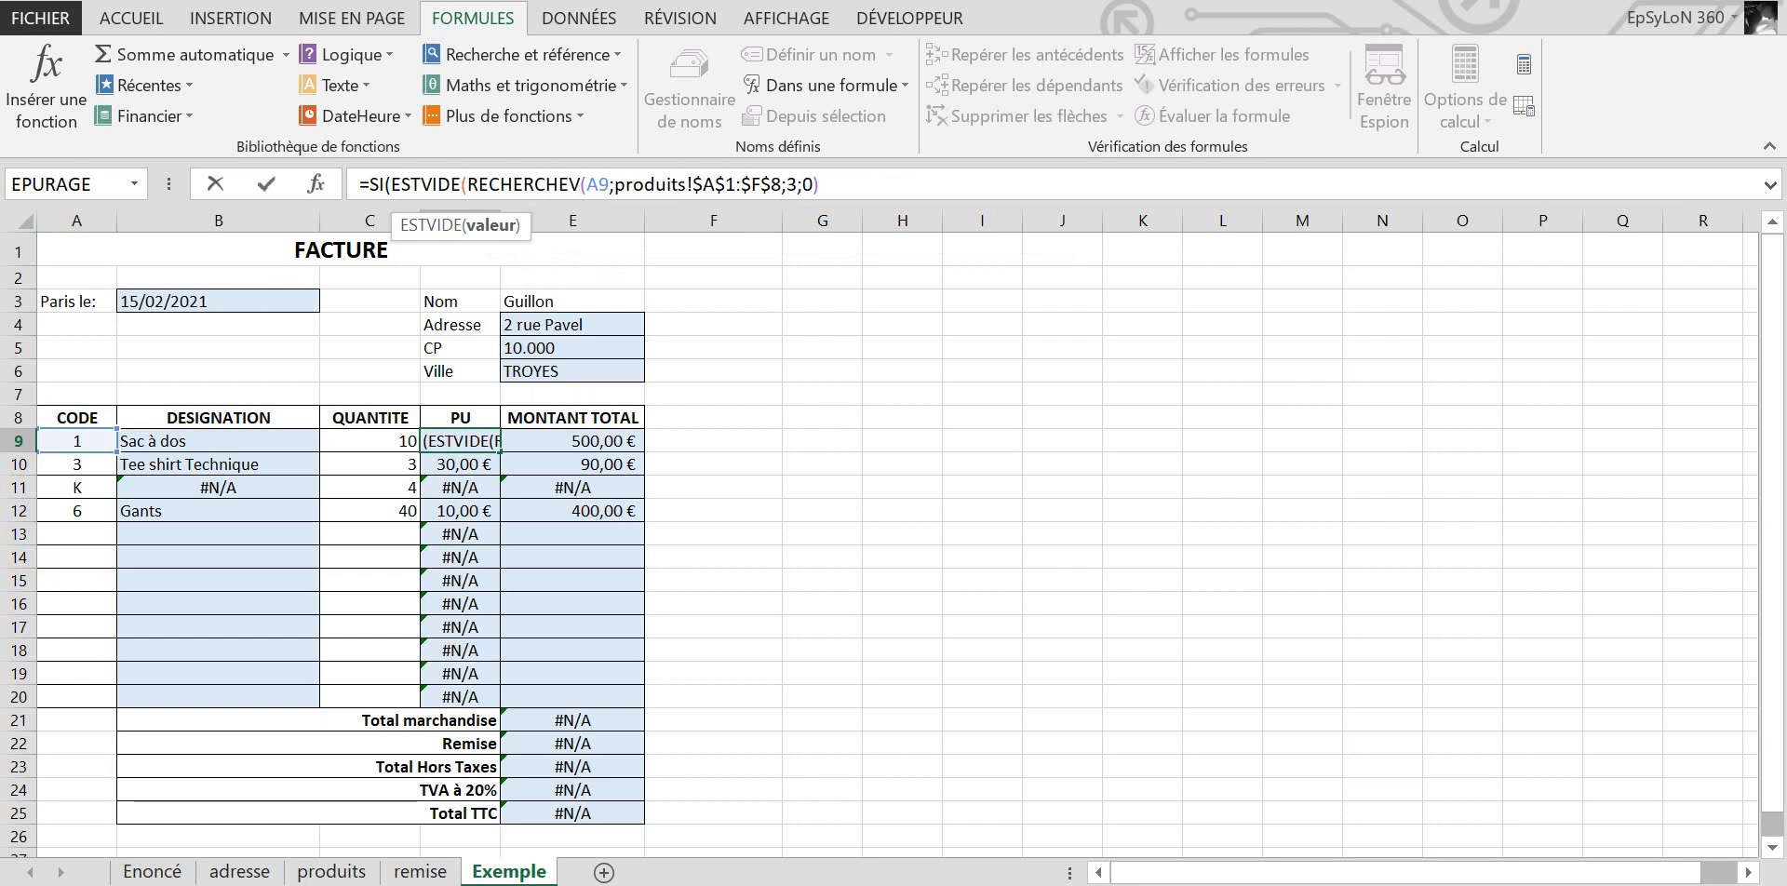
left_click(67, 439)
type("),")
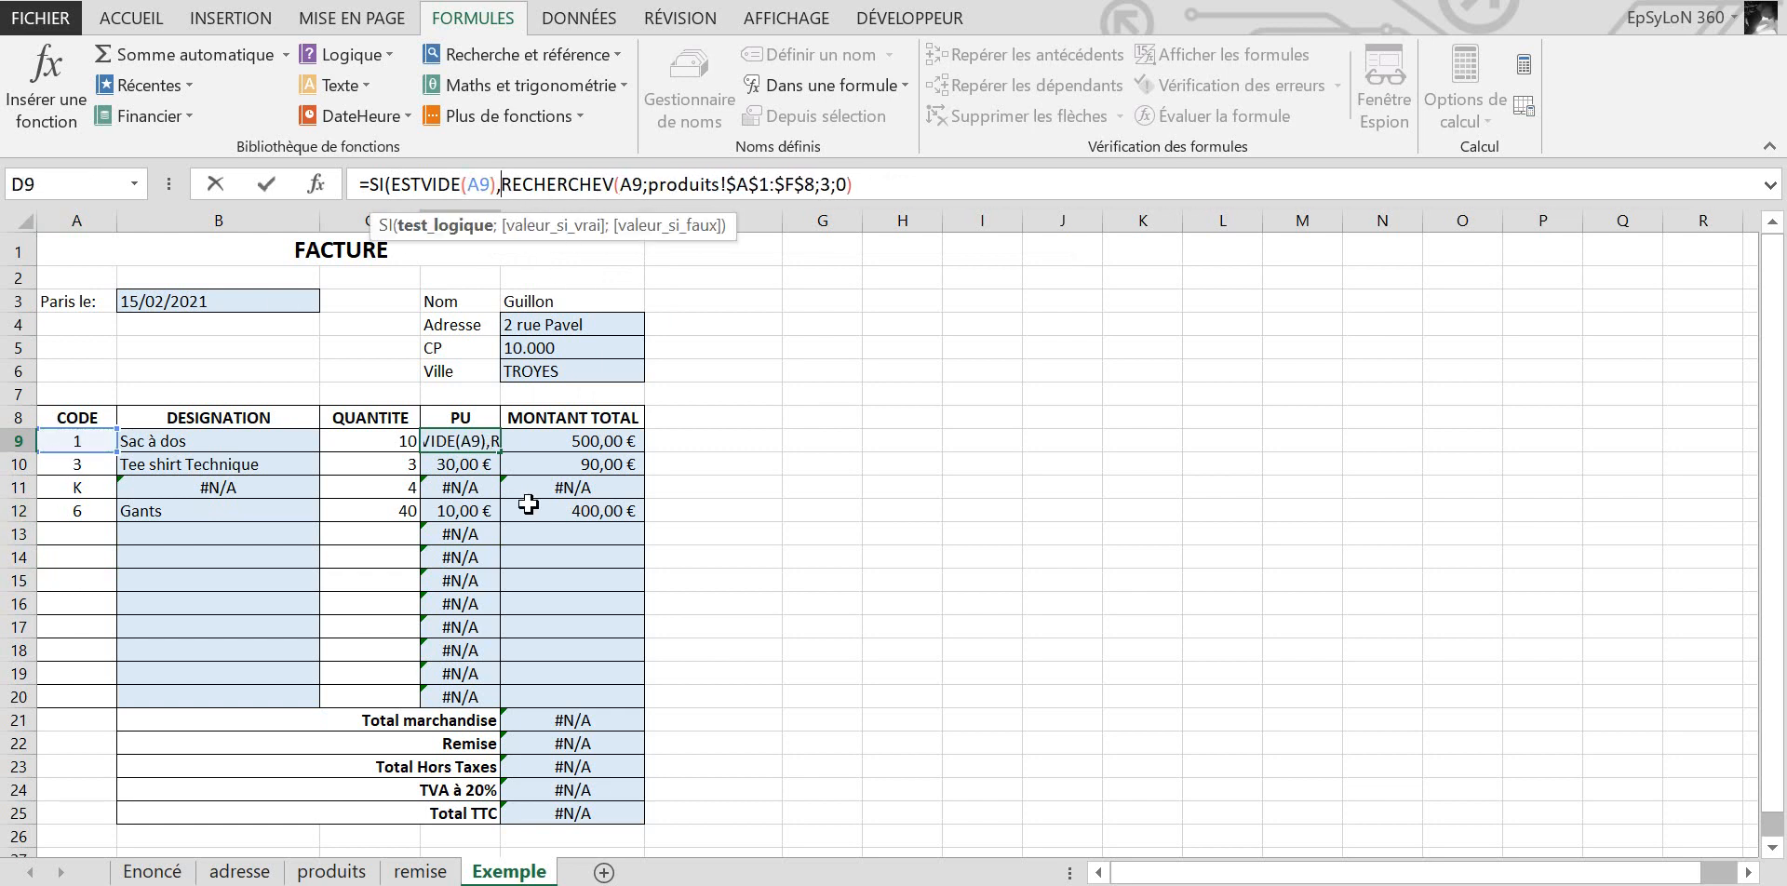
key("BackSpace")
Step: Complete D9 as =SI(ESTVIDE(A9);"";RECHERCHEV(A9;produits!$A$1:$F$8;3;0)) and fill the formula down to D20
type(";\"\"")
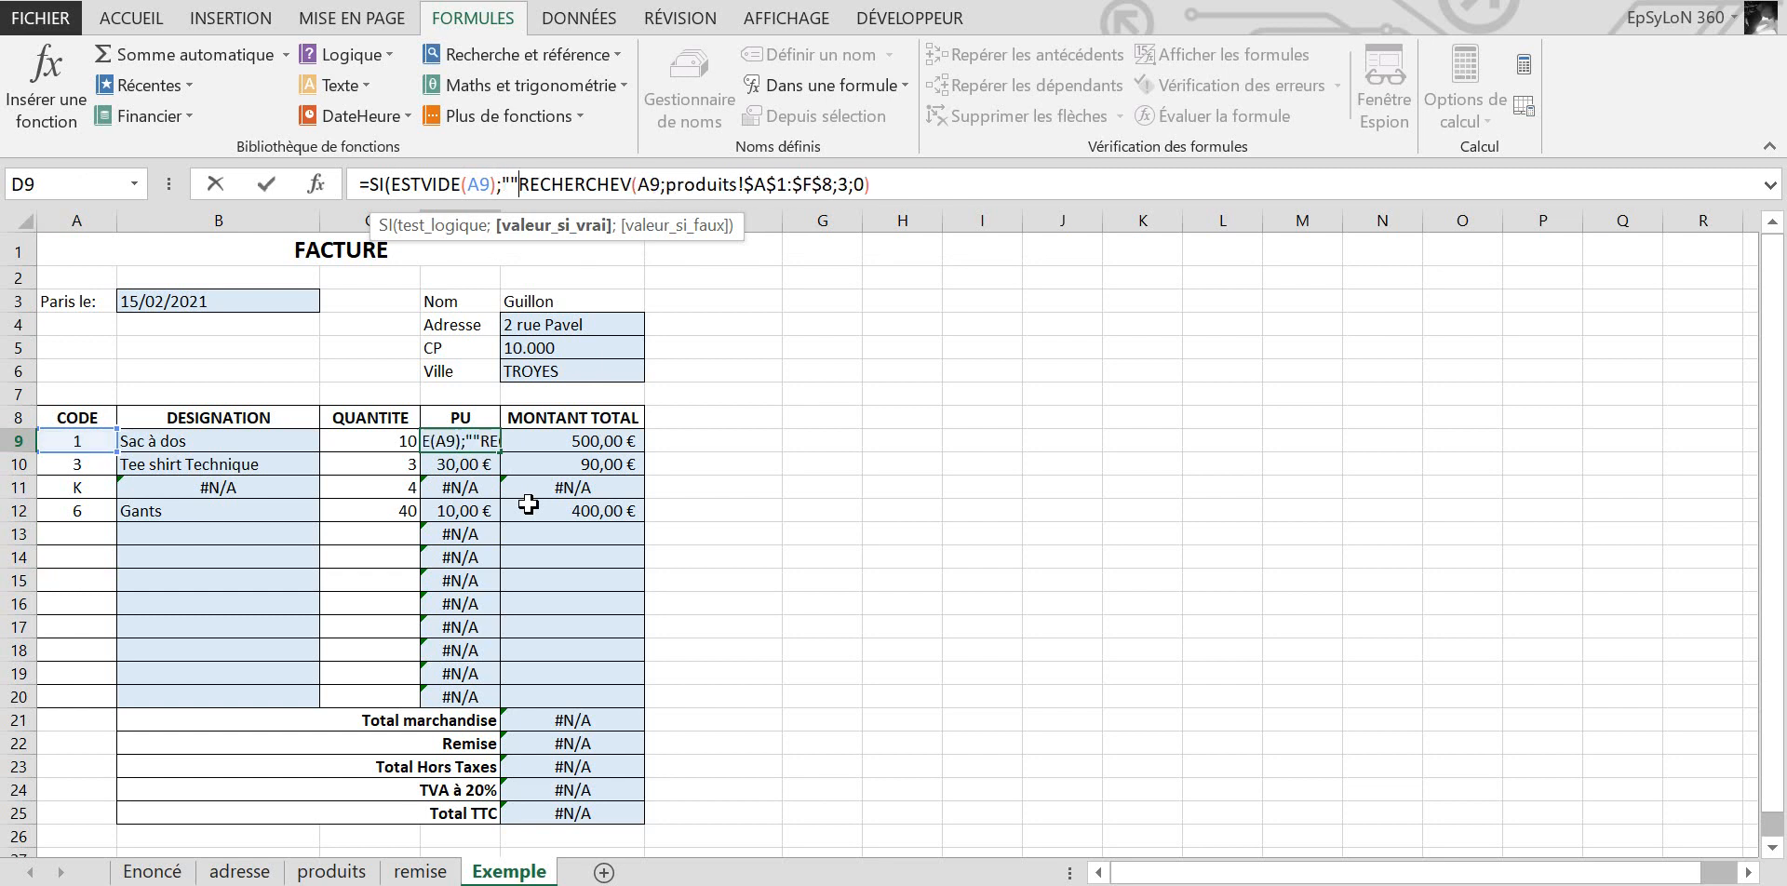
type(";")
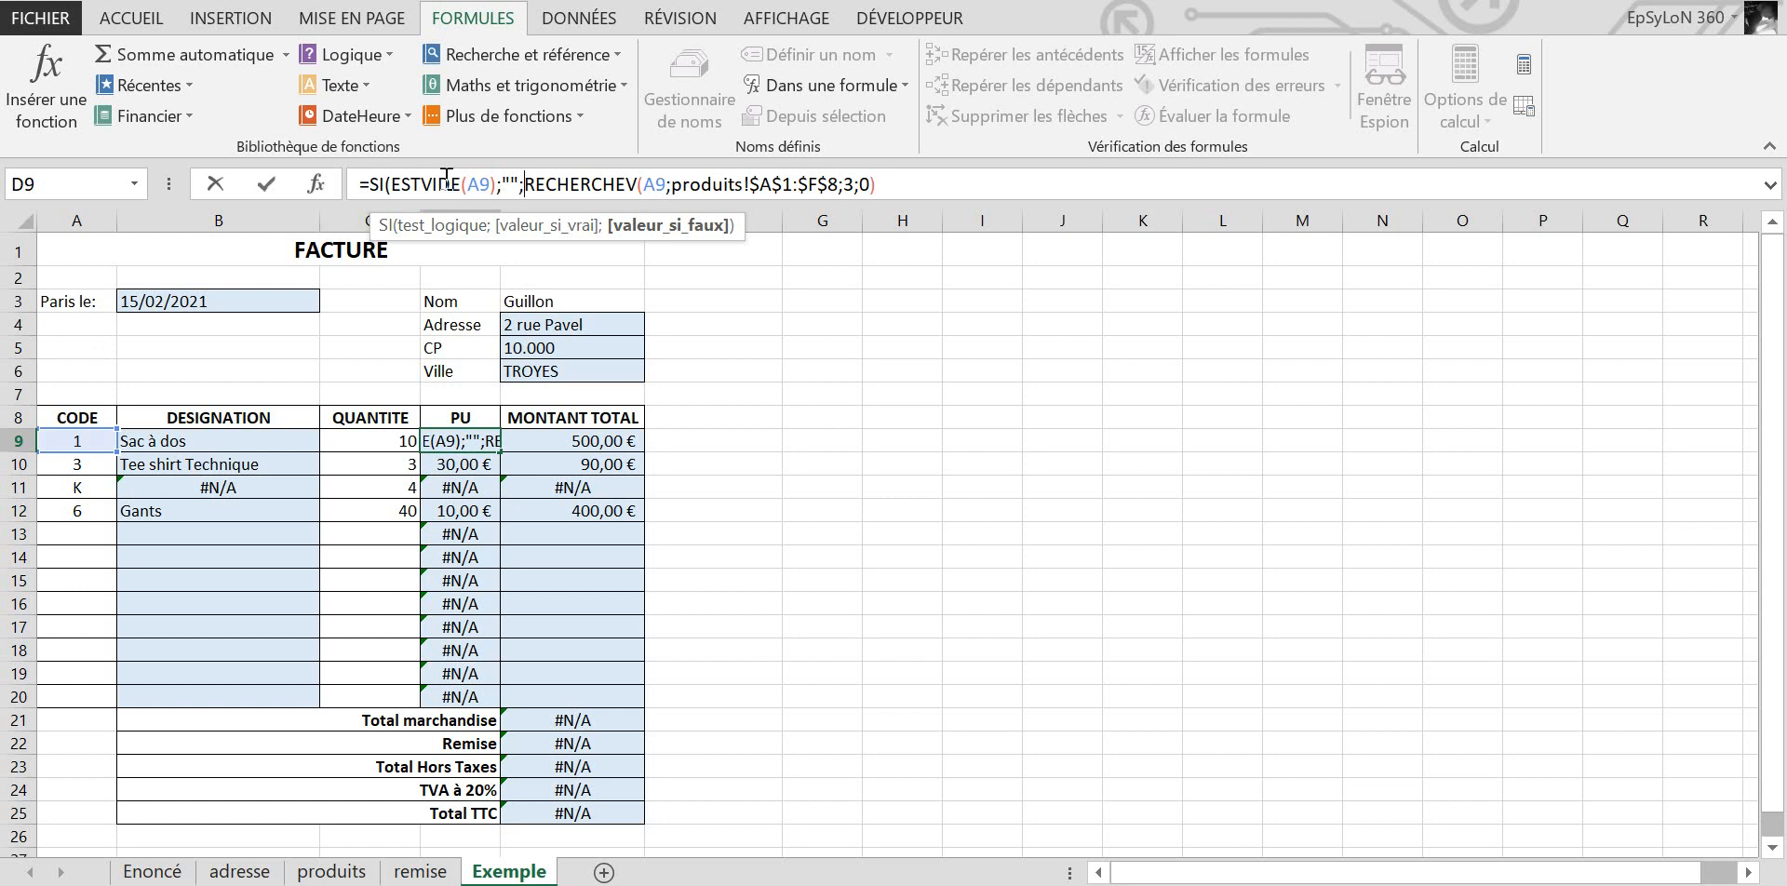
type(")")
key("Return")
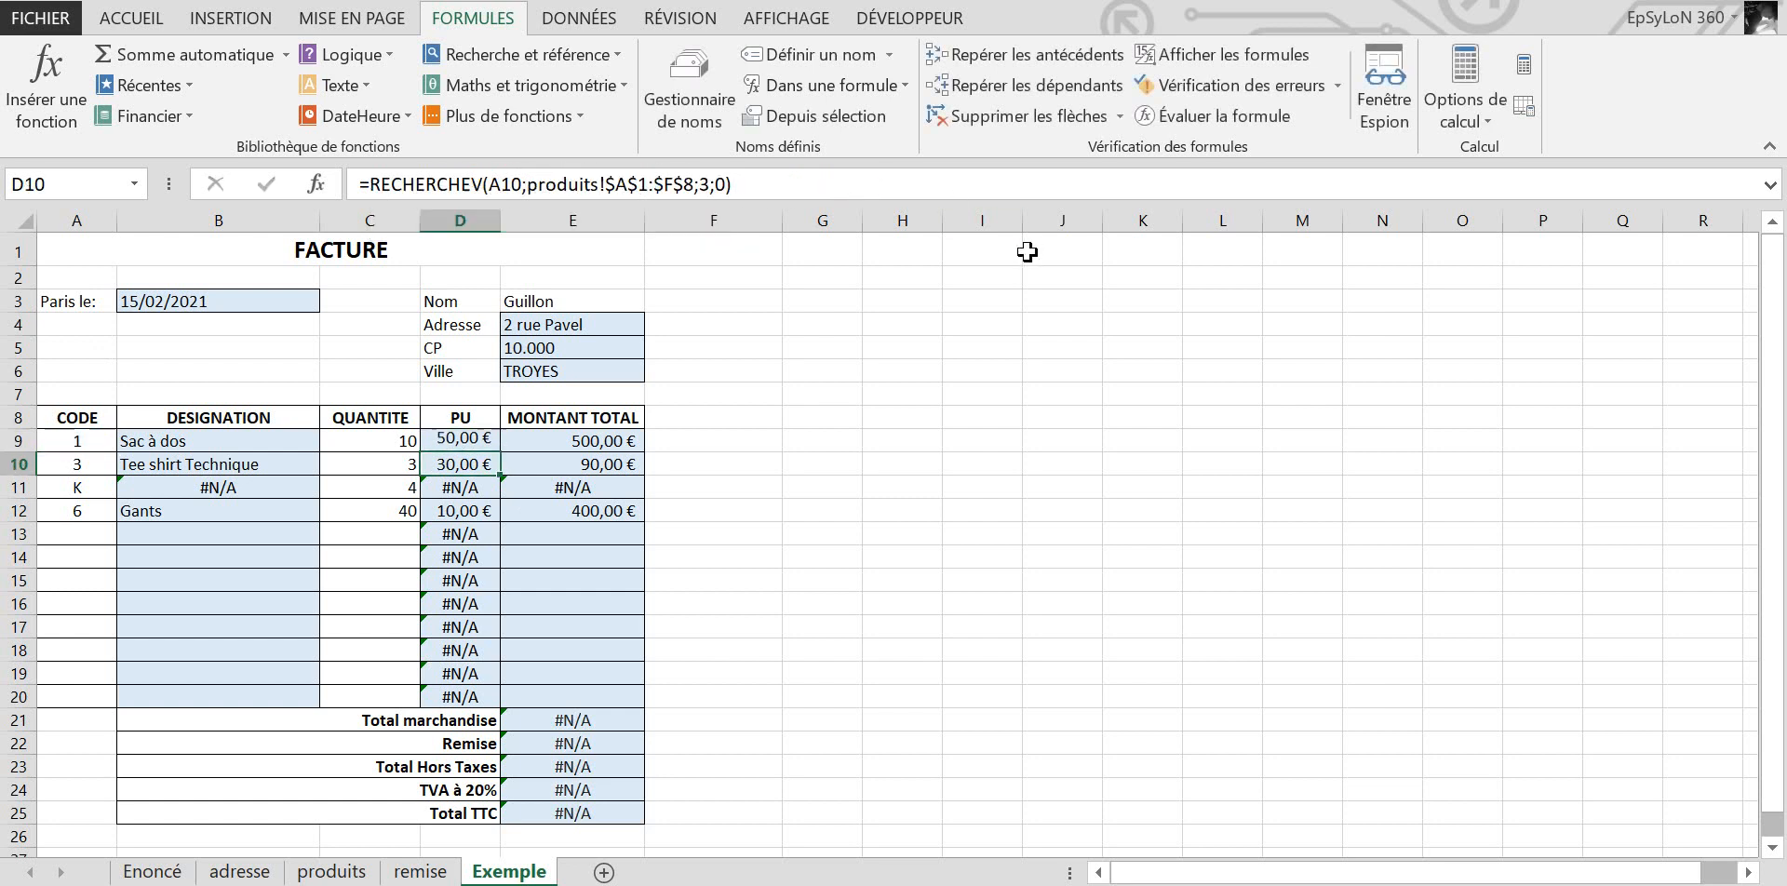
left_click(449, 439)
left_click_drag(506, 457, 462, 705)
left_click(891, 611)
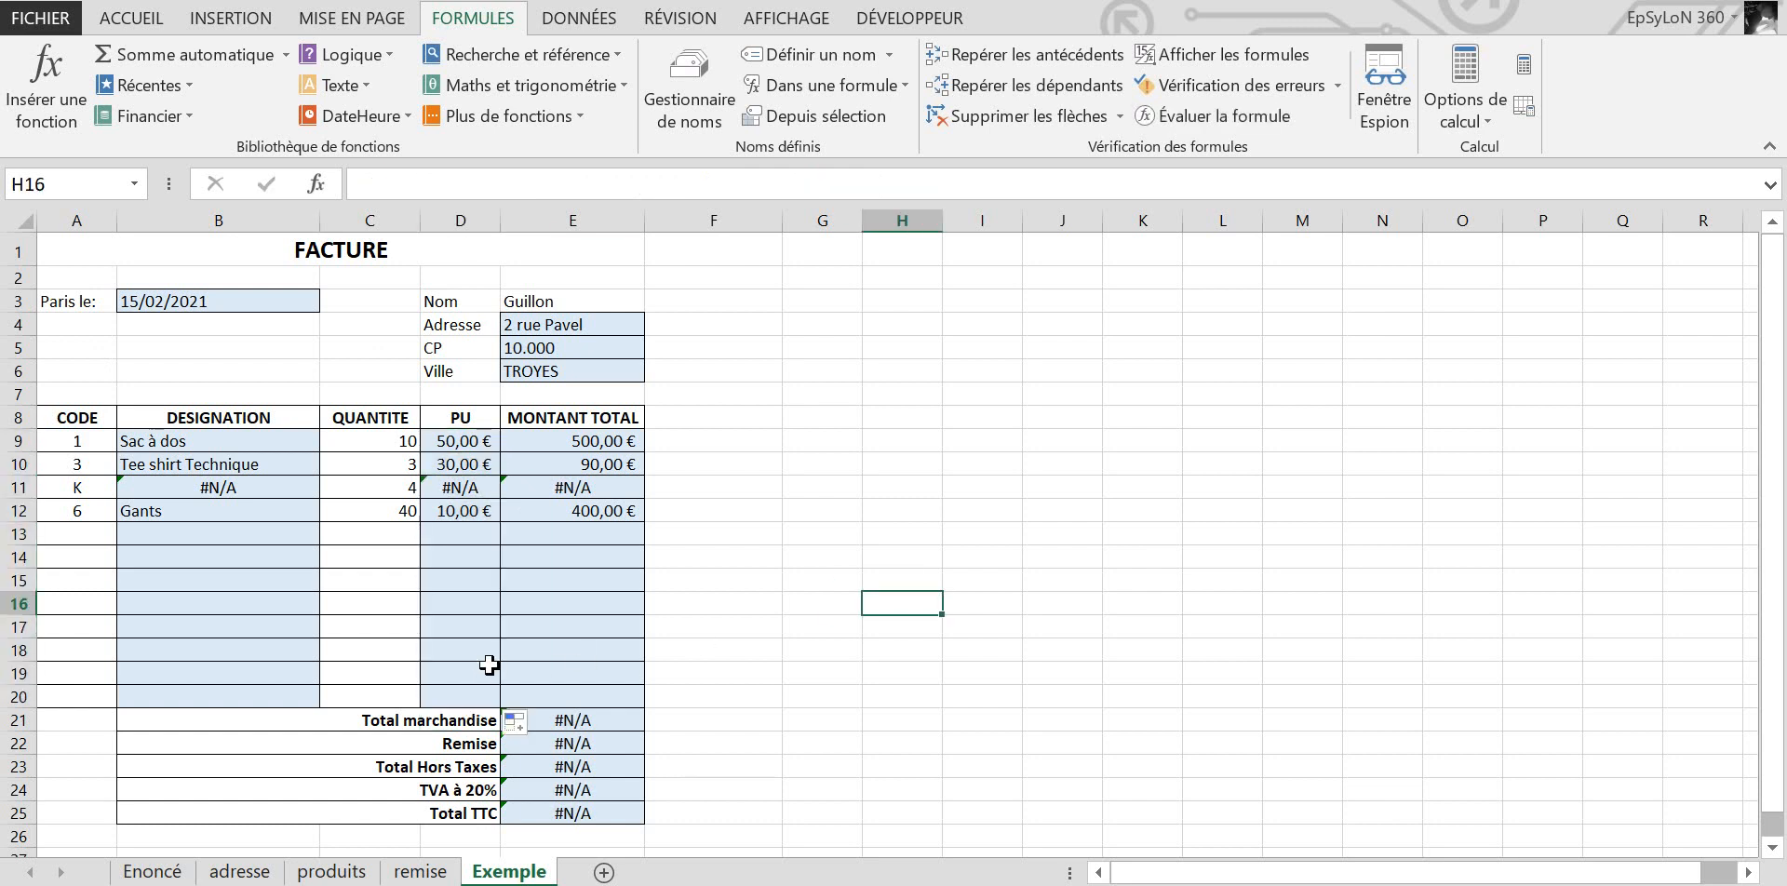
Step: Inspect the unit price formula in D15 and compare the designation formulas in B11 and B13
left_click(467, 580)
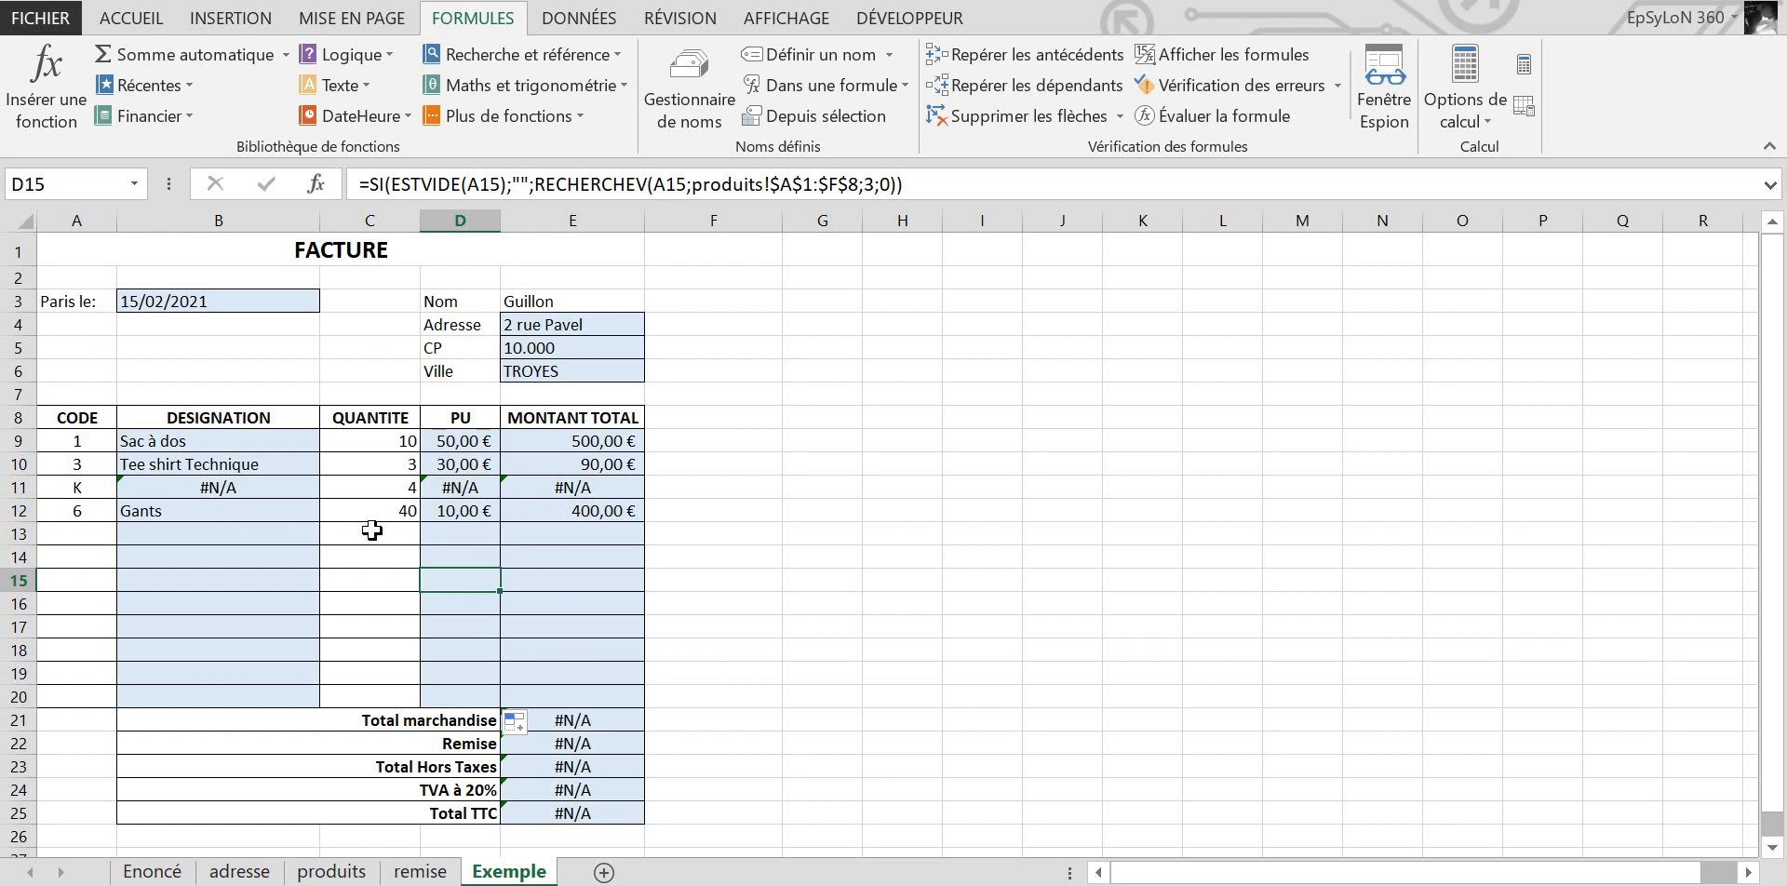
left_click(182, 496)
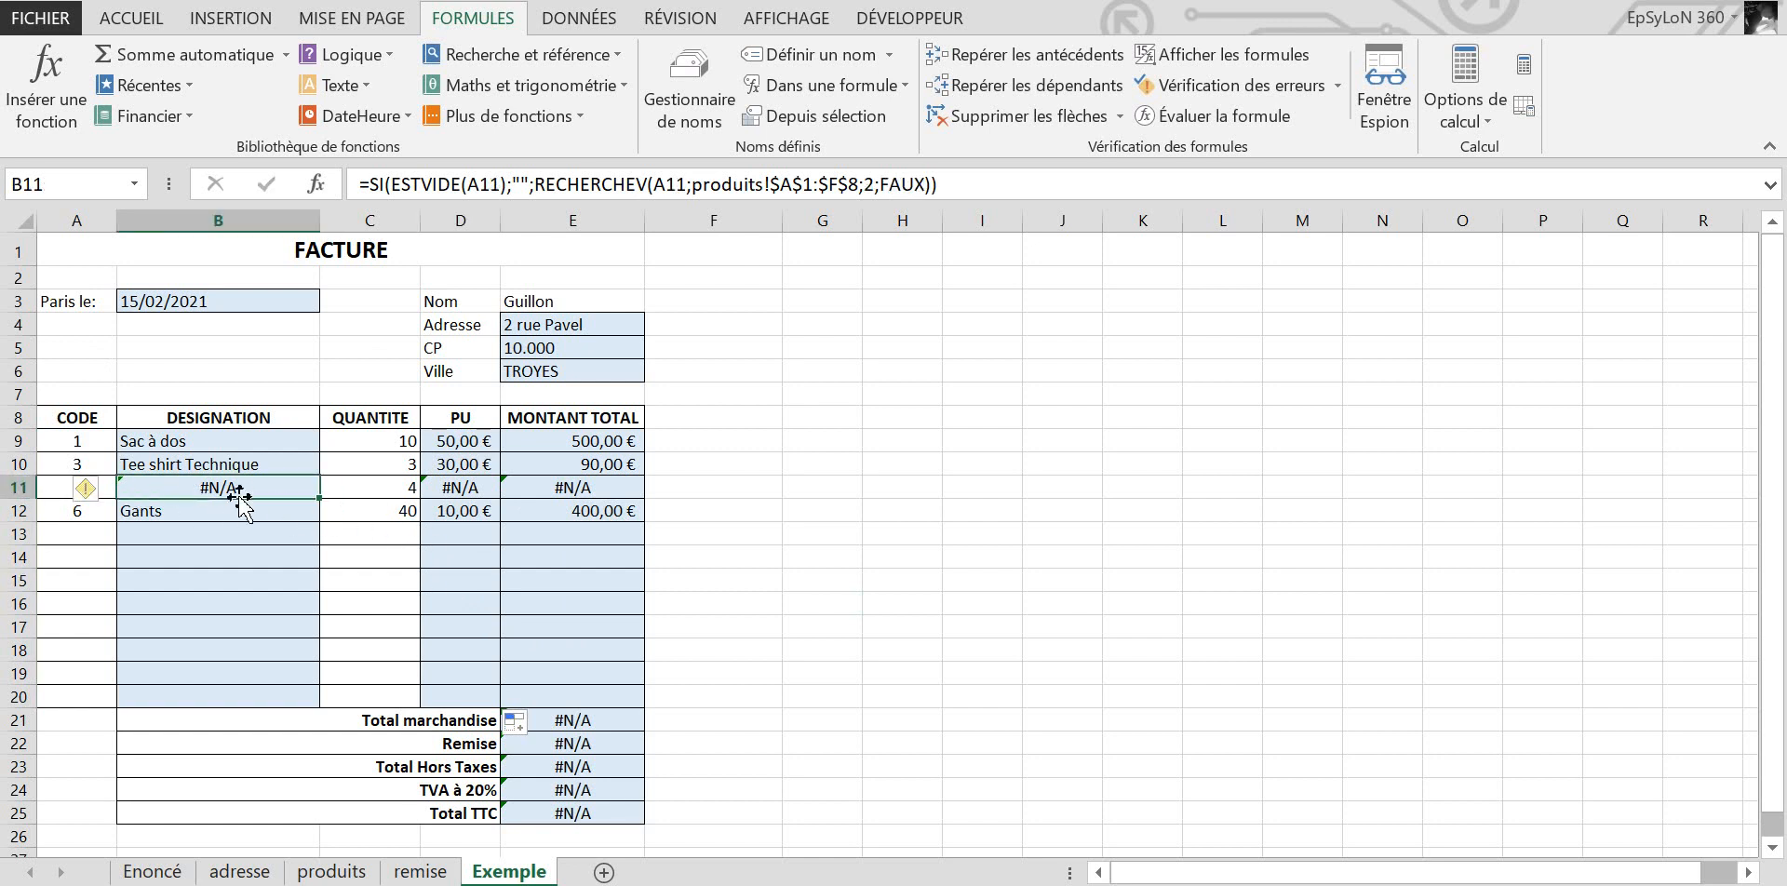
left_click(254, 533)
left_click(247, 496)
left_click(257, 533)
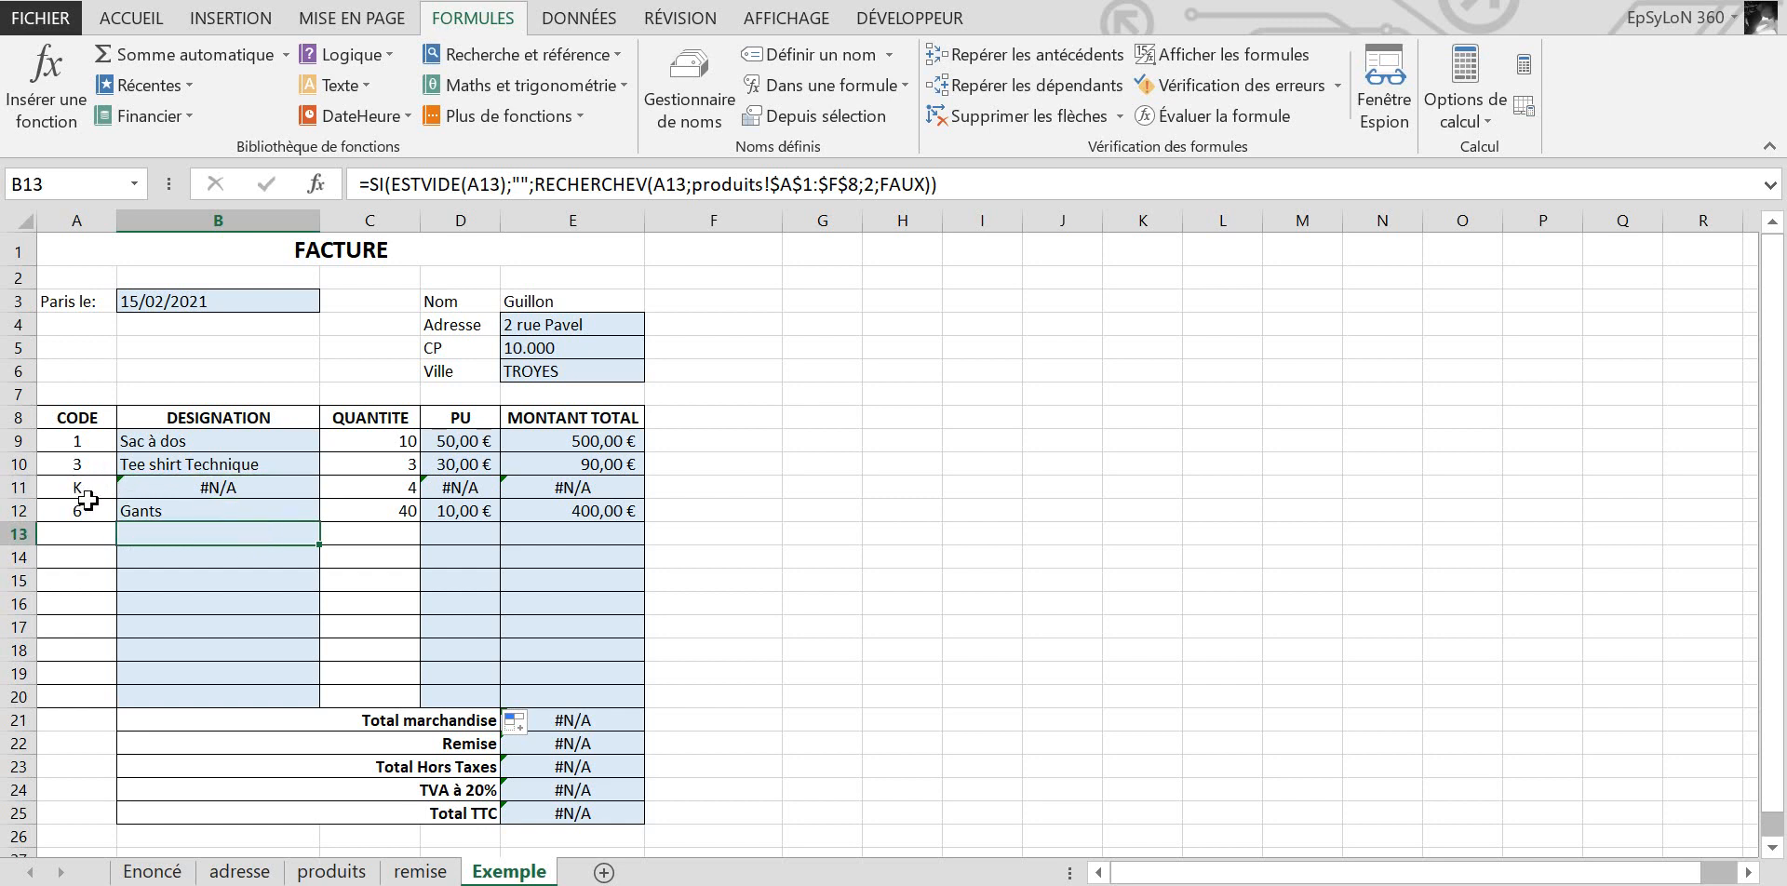
Step: Compare the code in A11 of the invoice with the product codes listed on the produits sheet
left_click(362, 873)
left_click_drag(102, 250, 327, 439)
left_click_drag(93, 277, 93, 439)
left_click(349, 736)
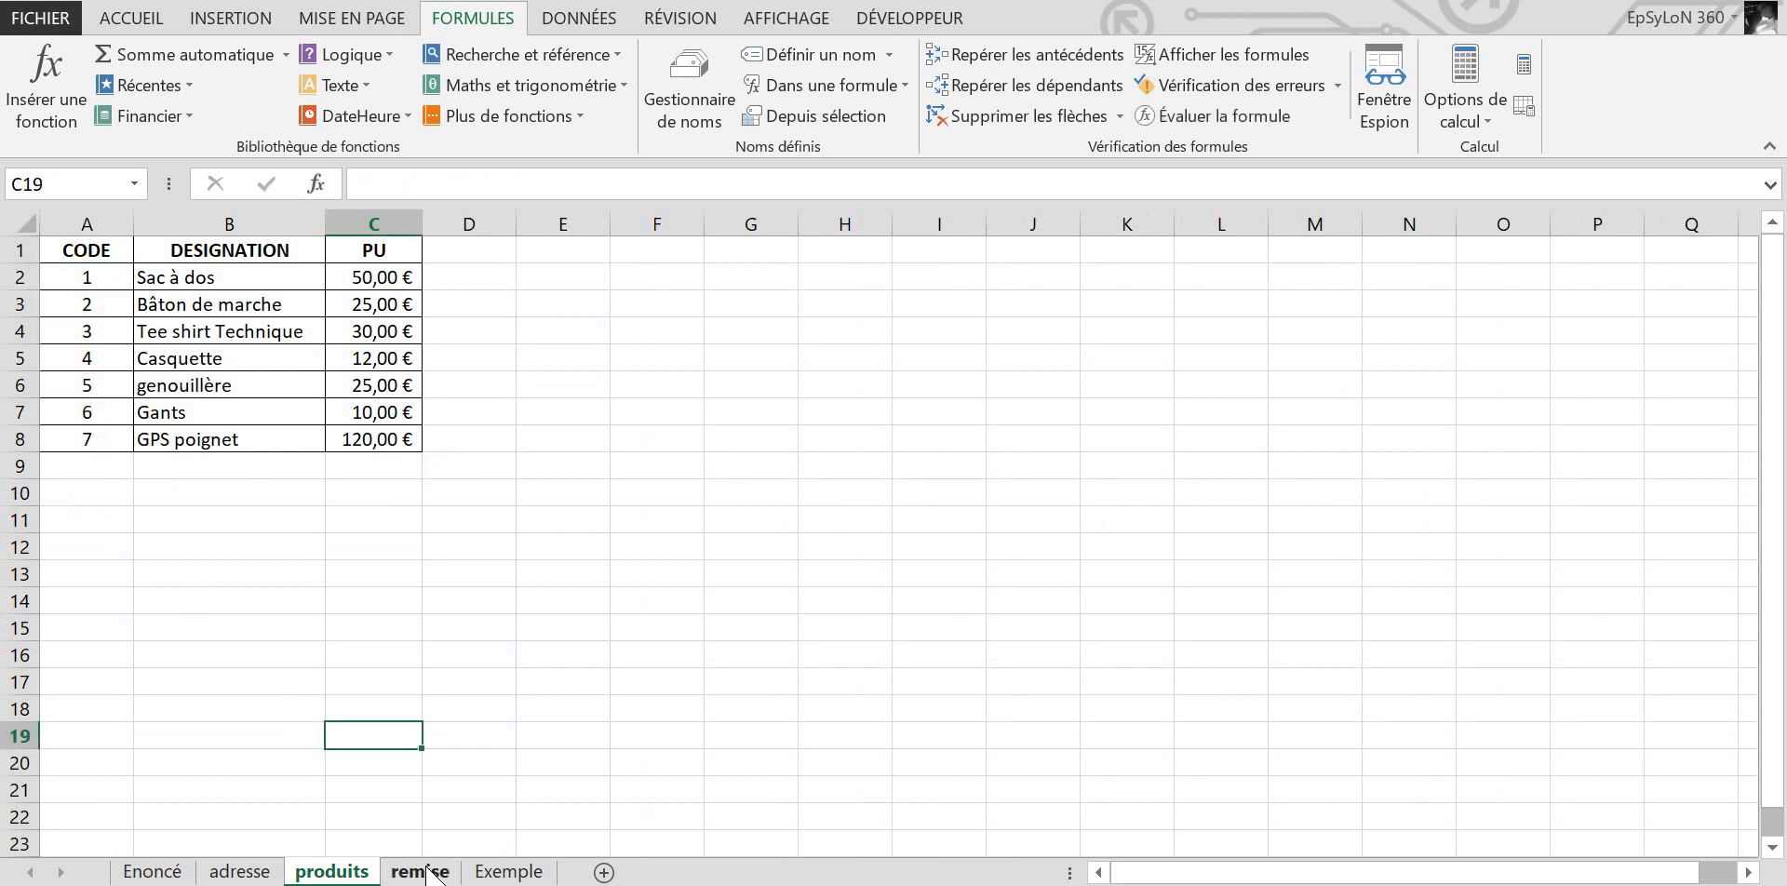
left_click(508, 872)
left_click(140, 528)
left_click(89, 488)
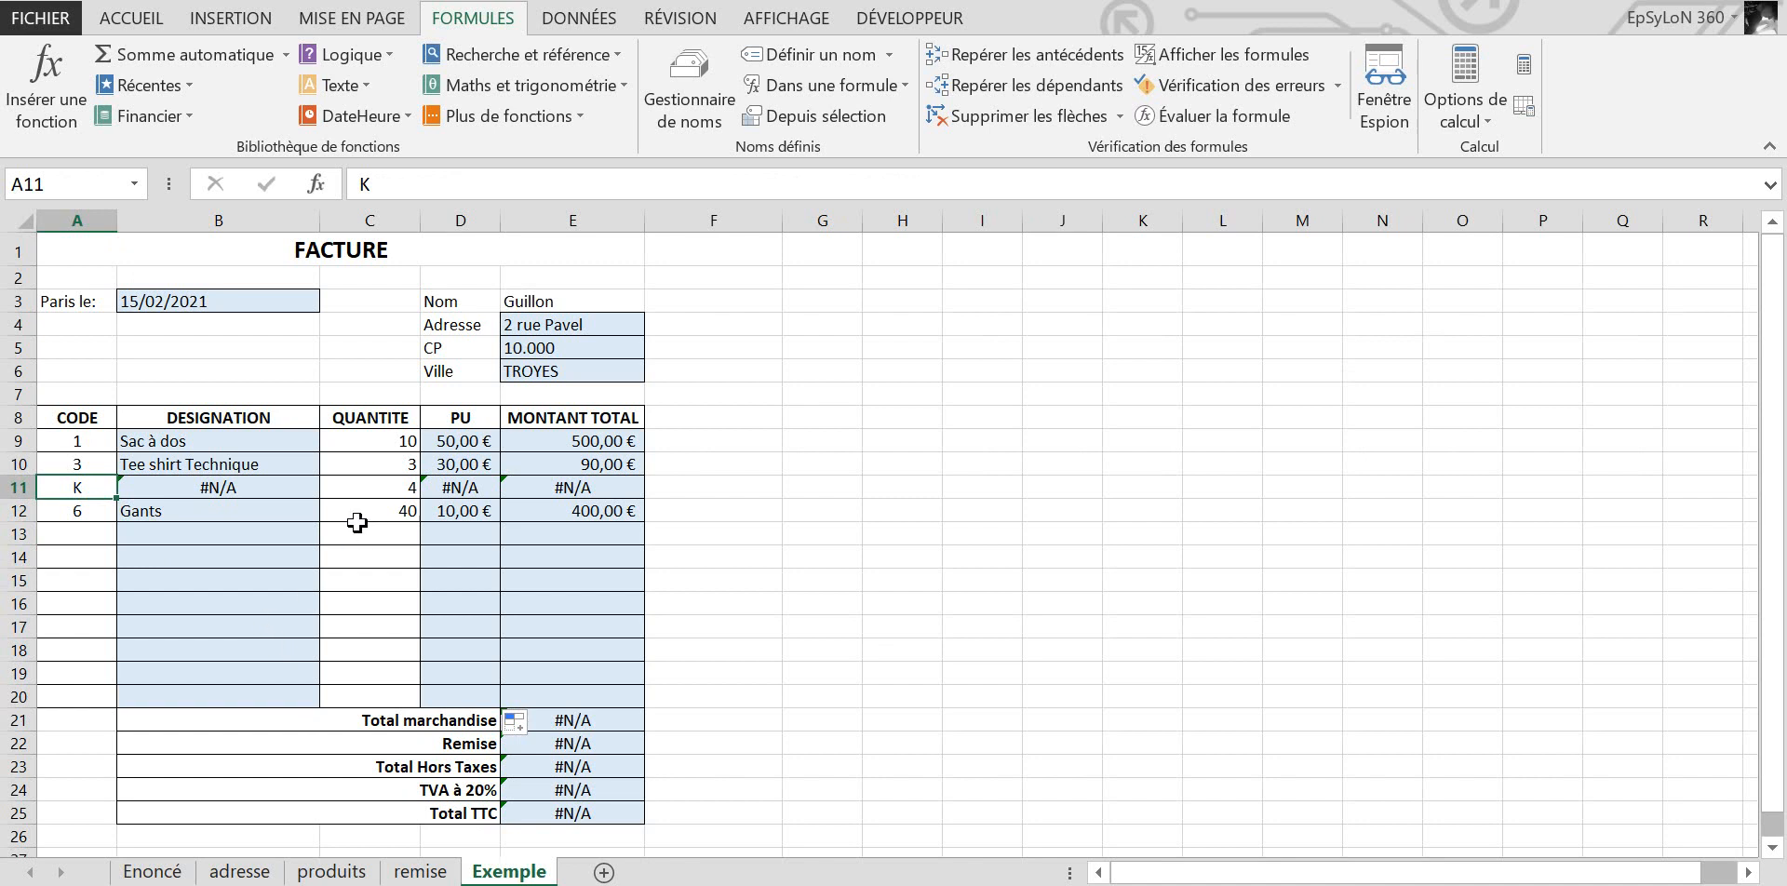
Step: Review the whole designation formula in cell B11 without editing it
left_click(224, 486)
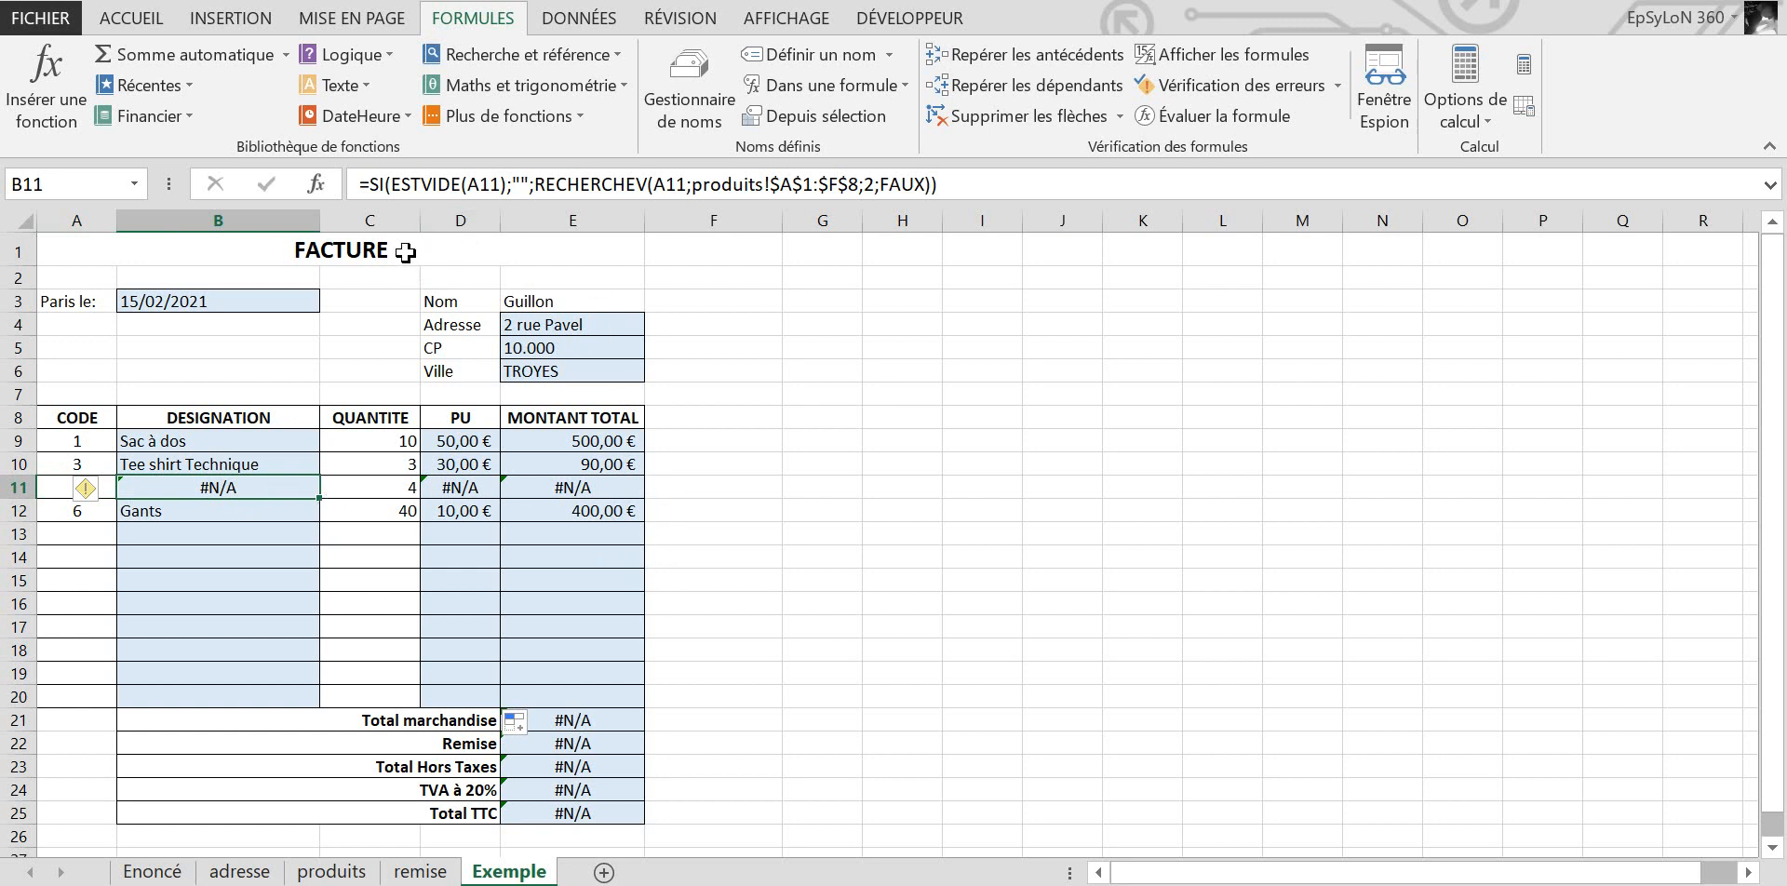
left_click(348, 183)
left_click(968, 183, "shift")
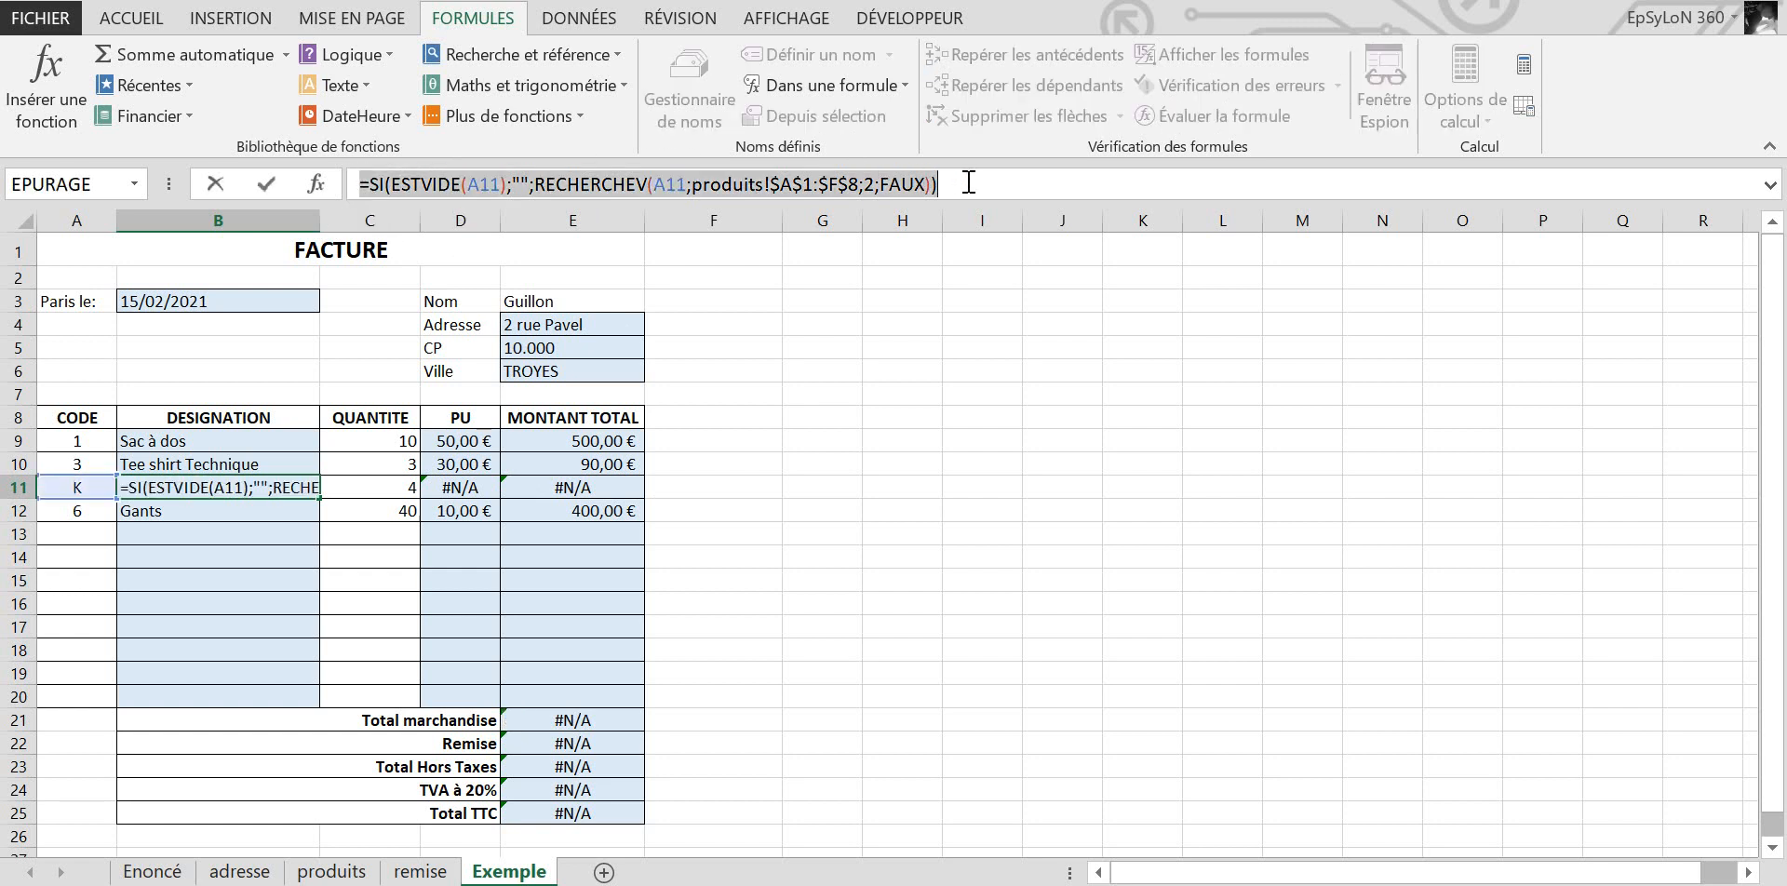
left_click(362, 183)
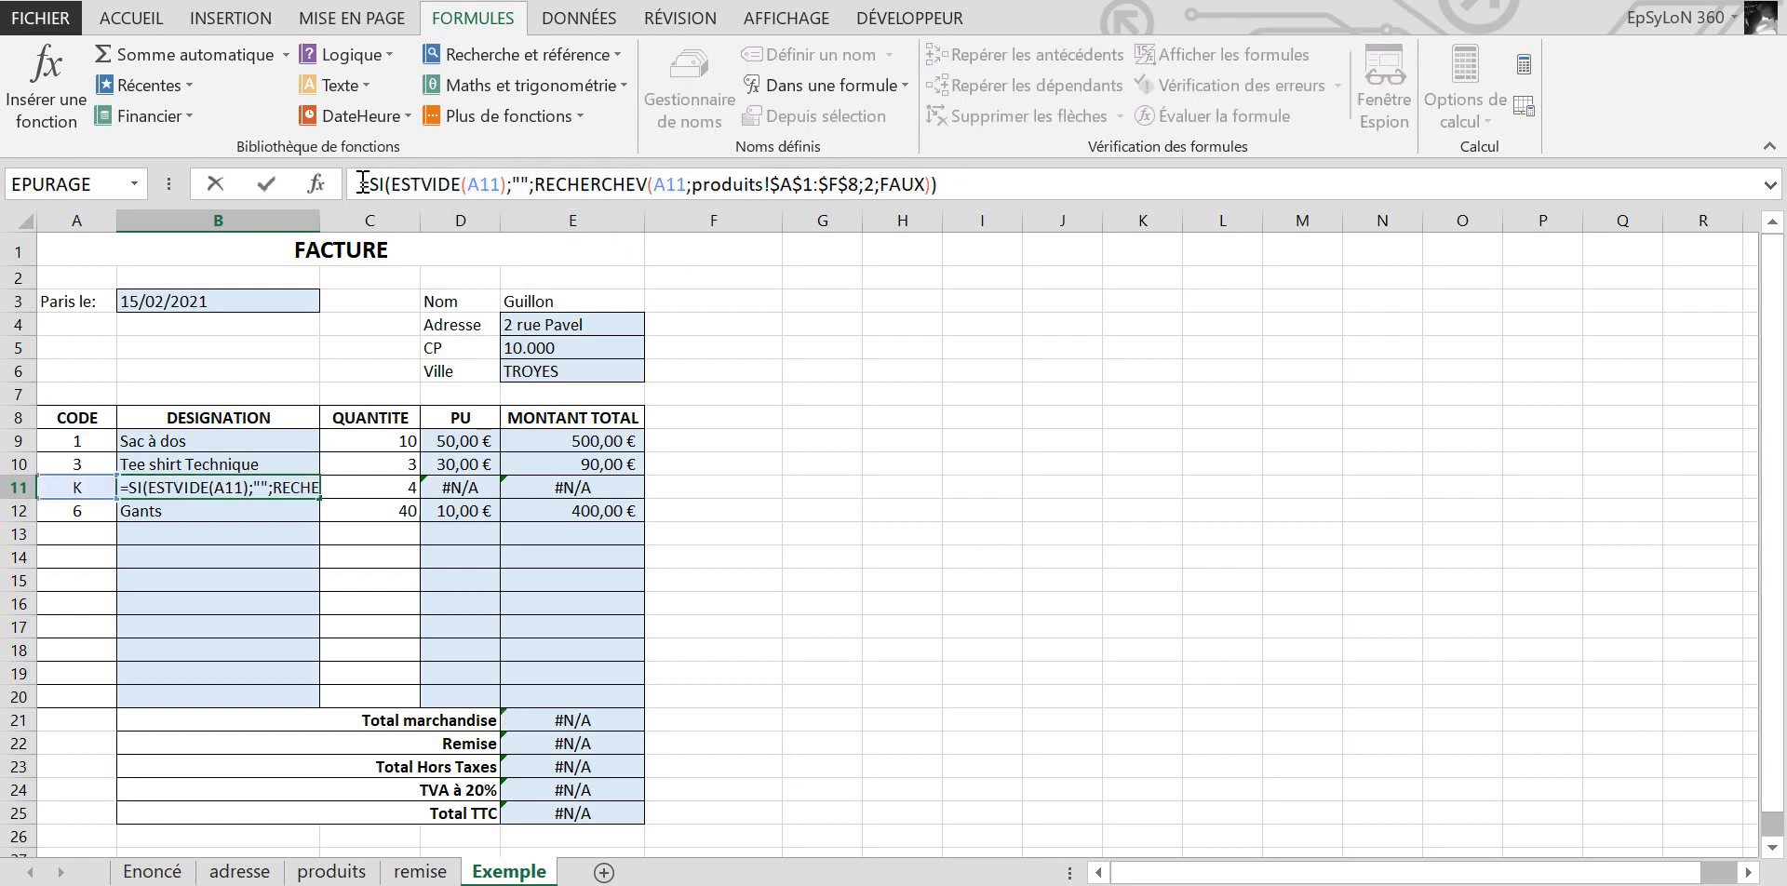
key("Return")
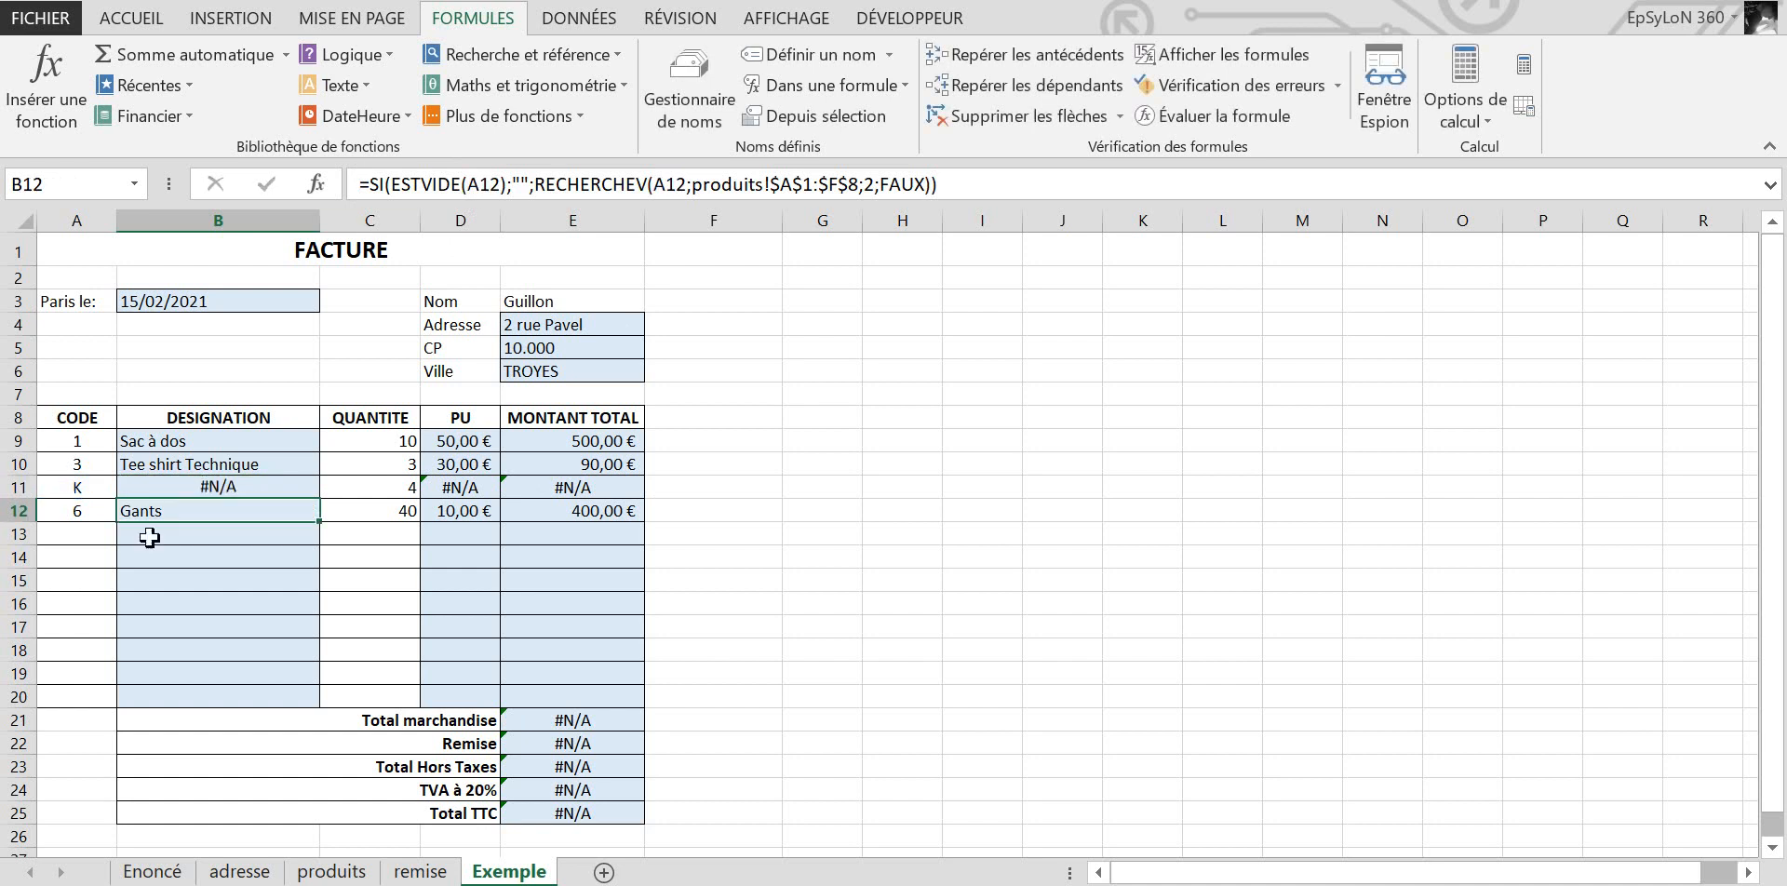
Step: Insert a nested SI(ESTERREUR( directly before RECHERCHEV in the designation formula of cell B9
left_click(176, 445)
left_click(420, 183)
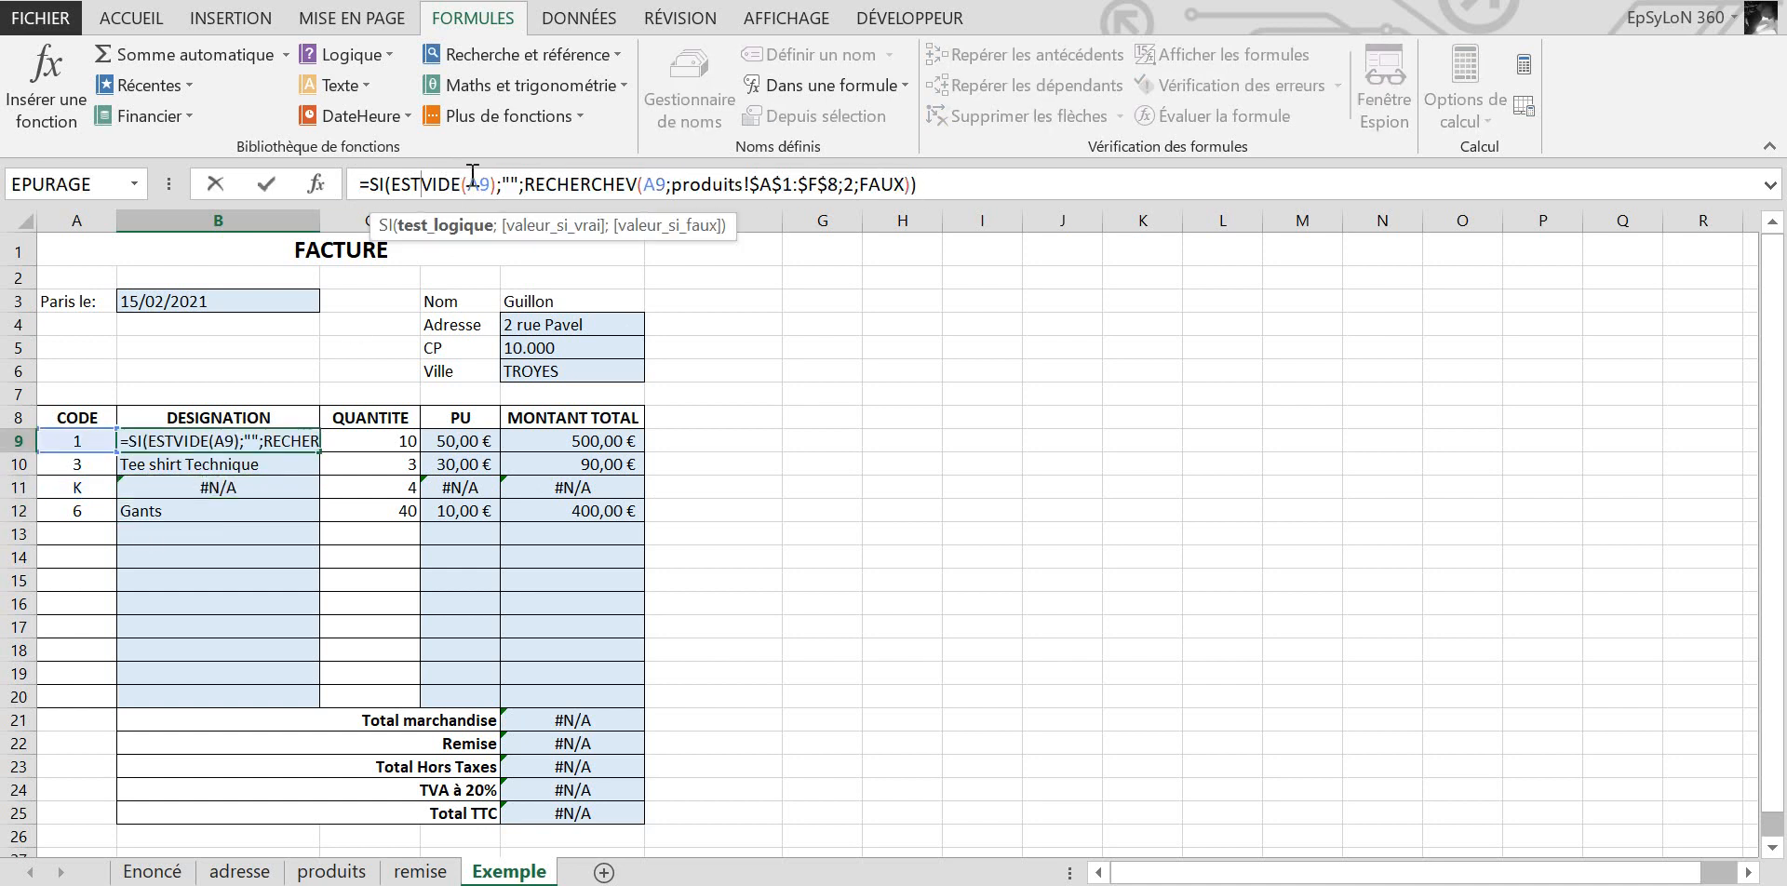
left_click(524, 185)
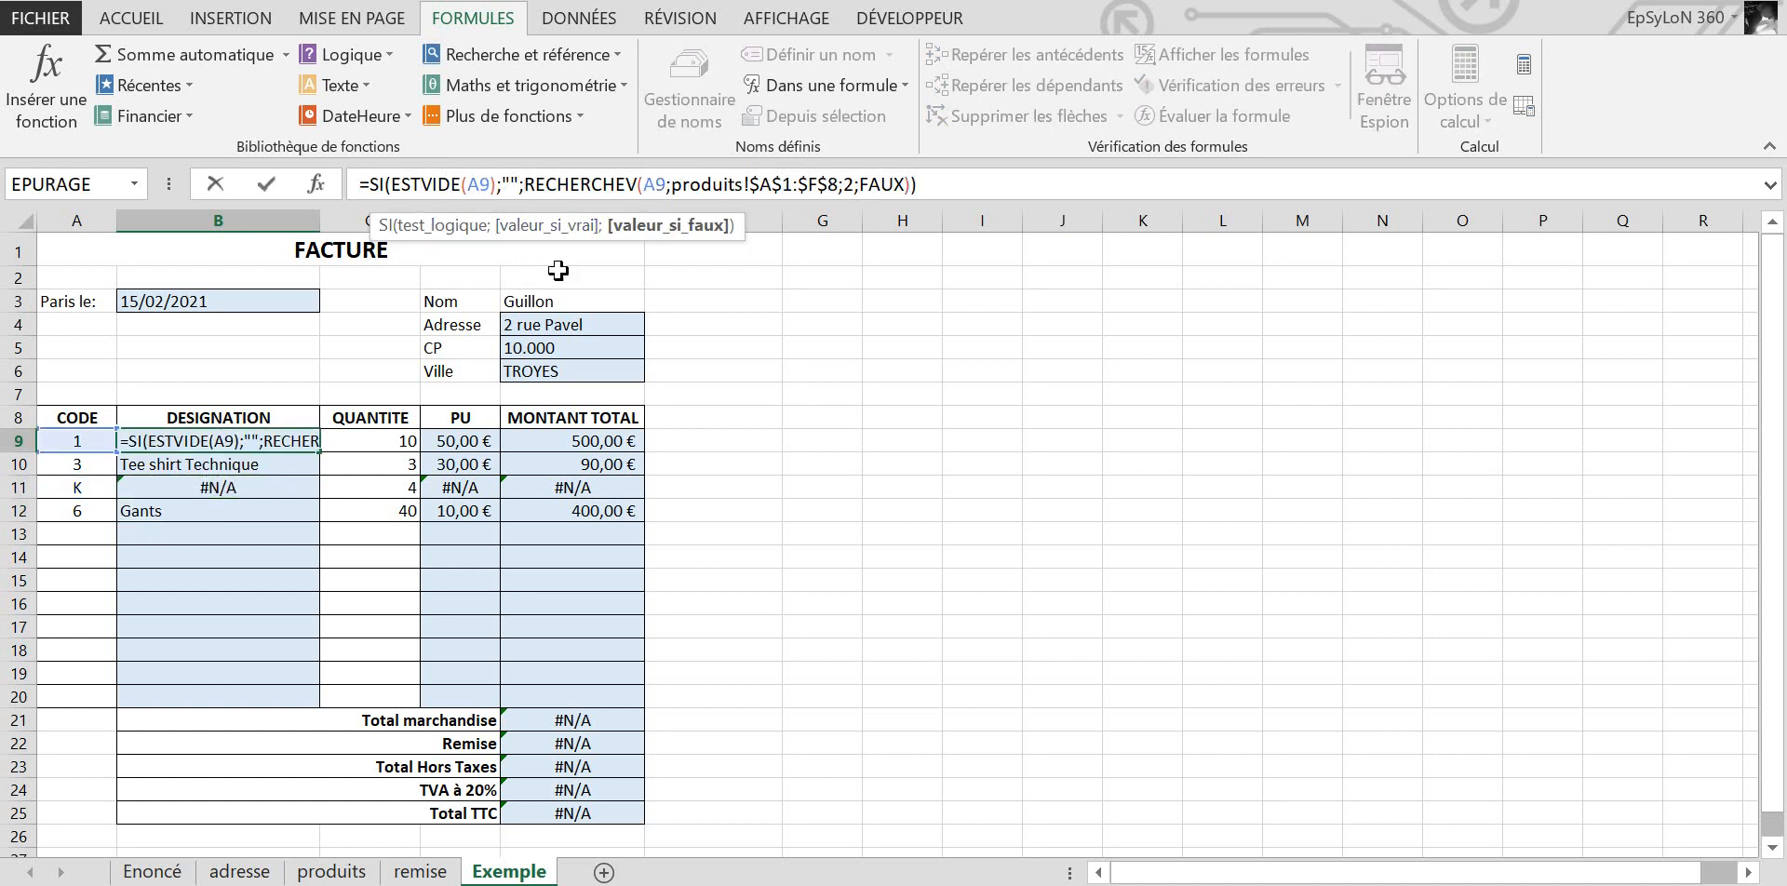
type("S")
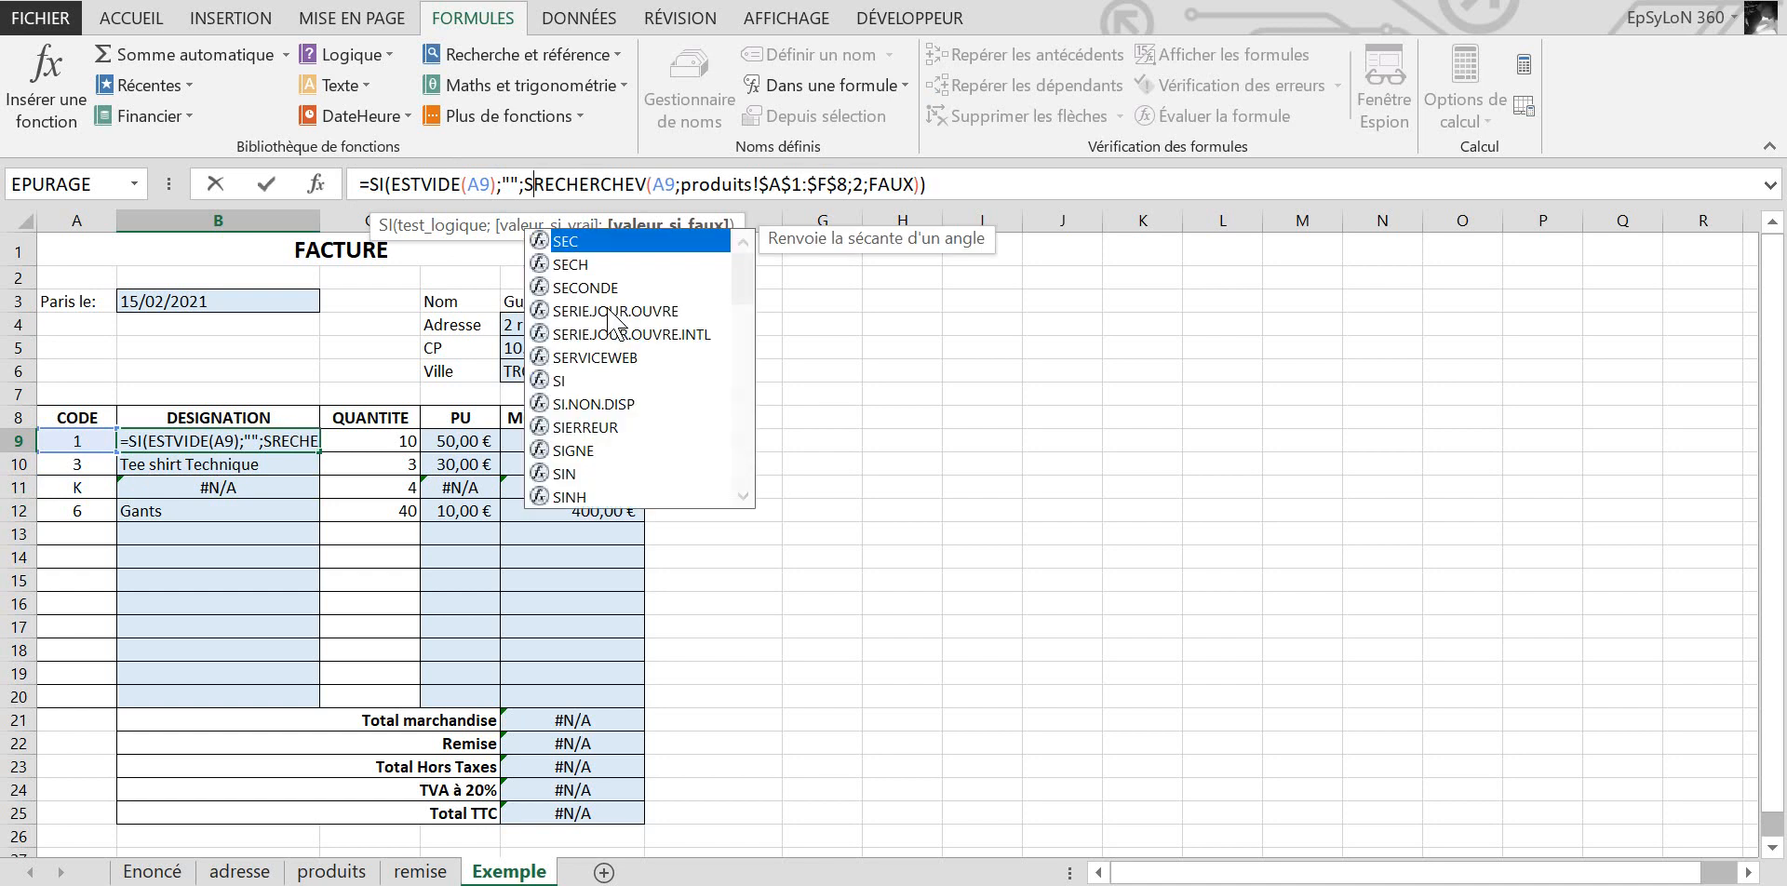
type("I")
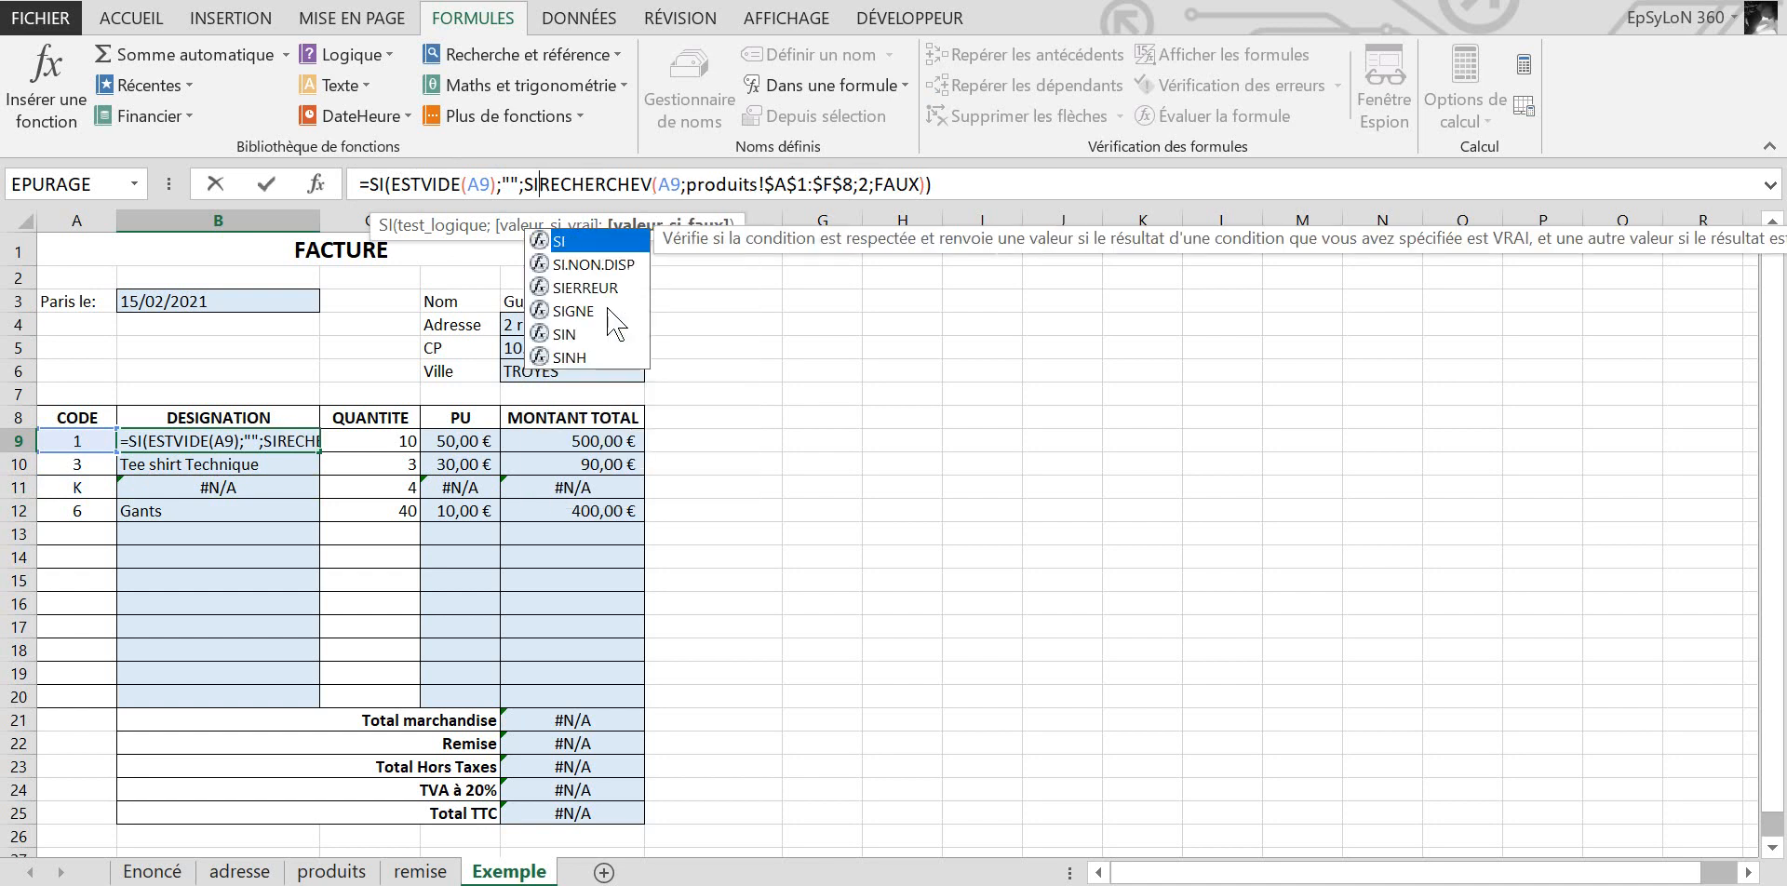
type("(EST")
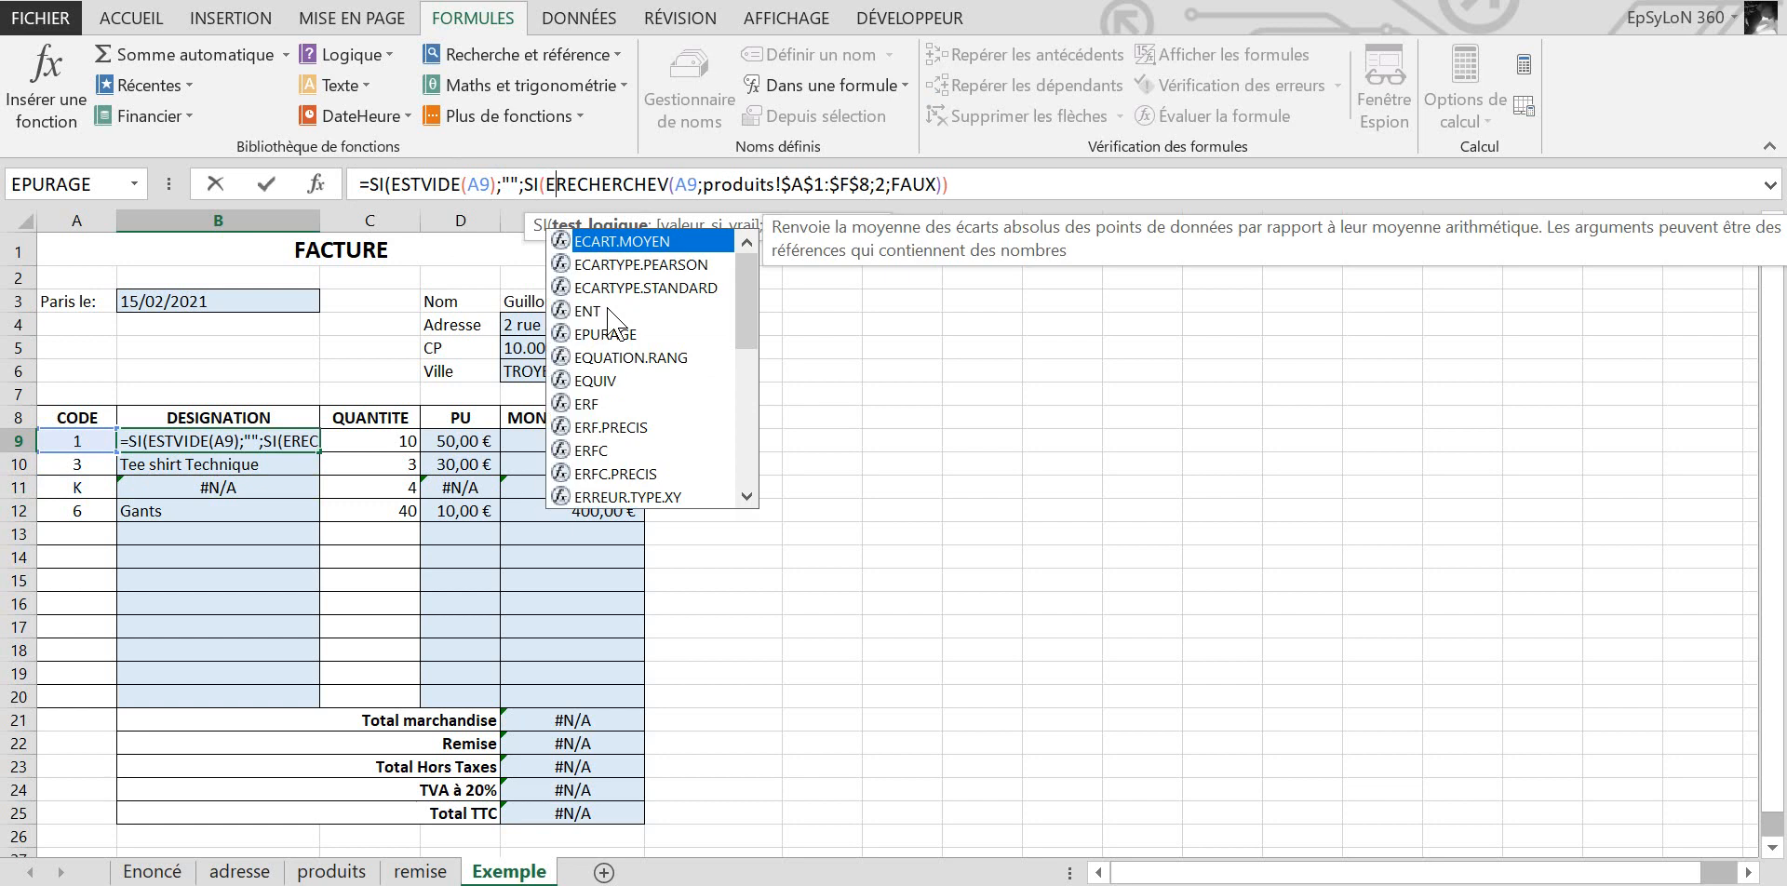
type("ERREUR")
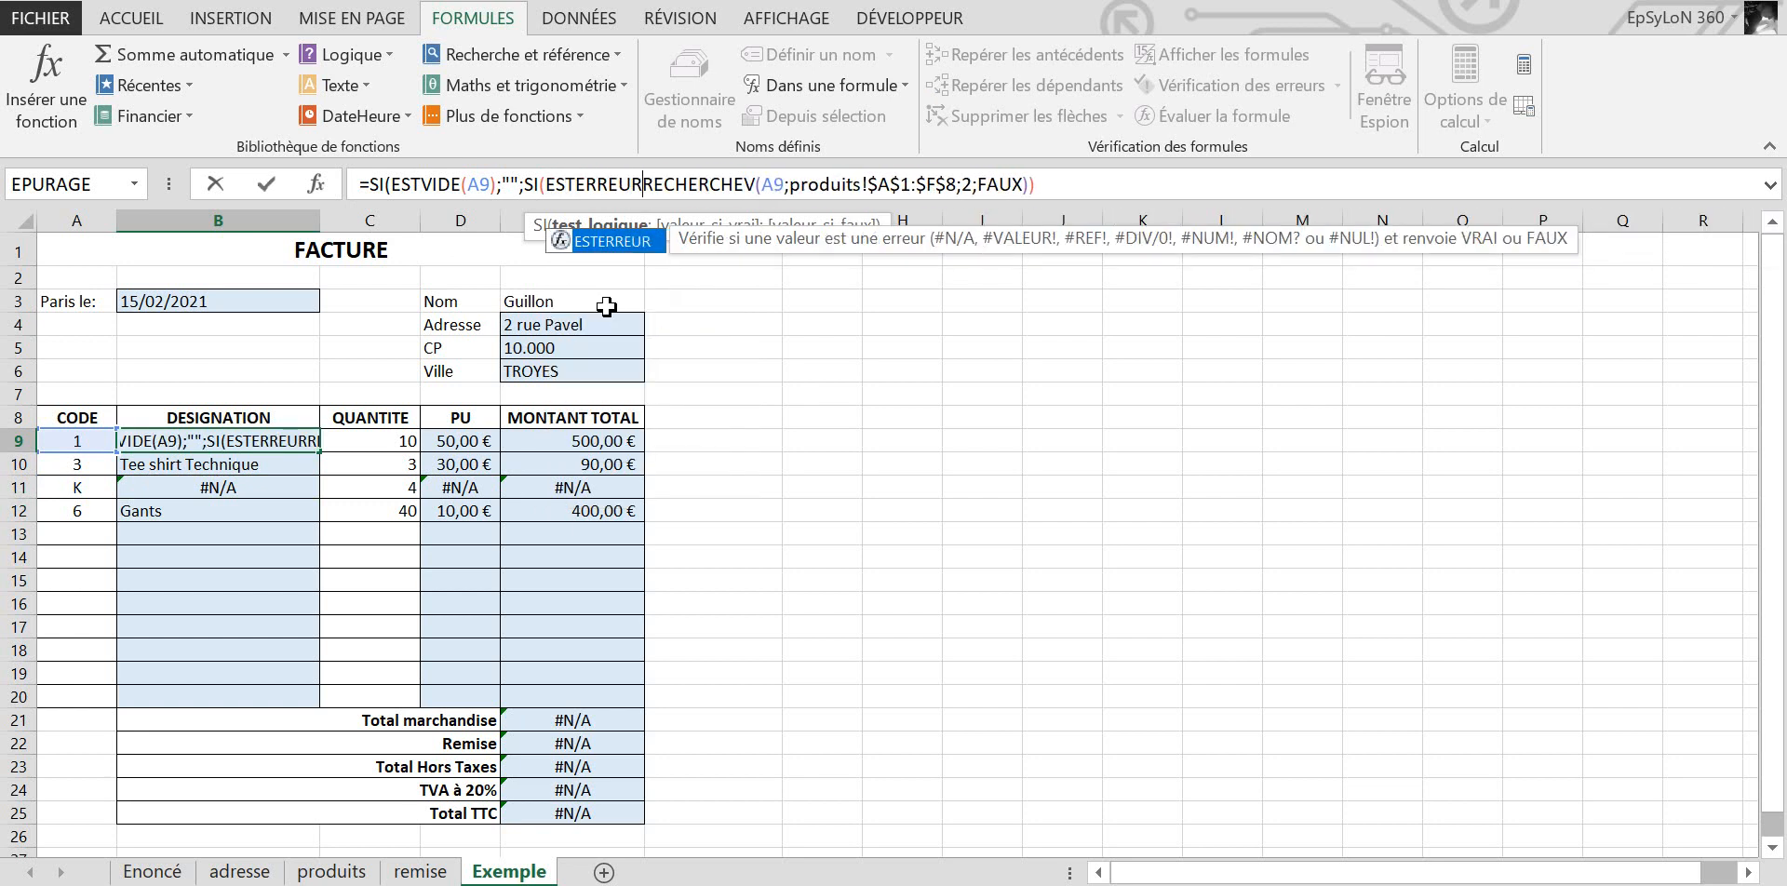
type("(")
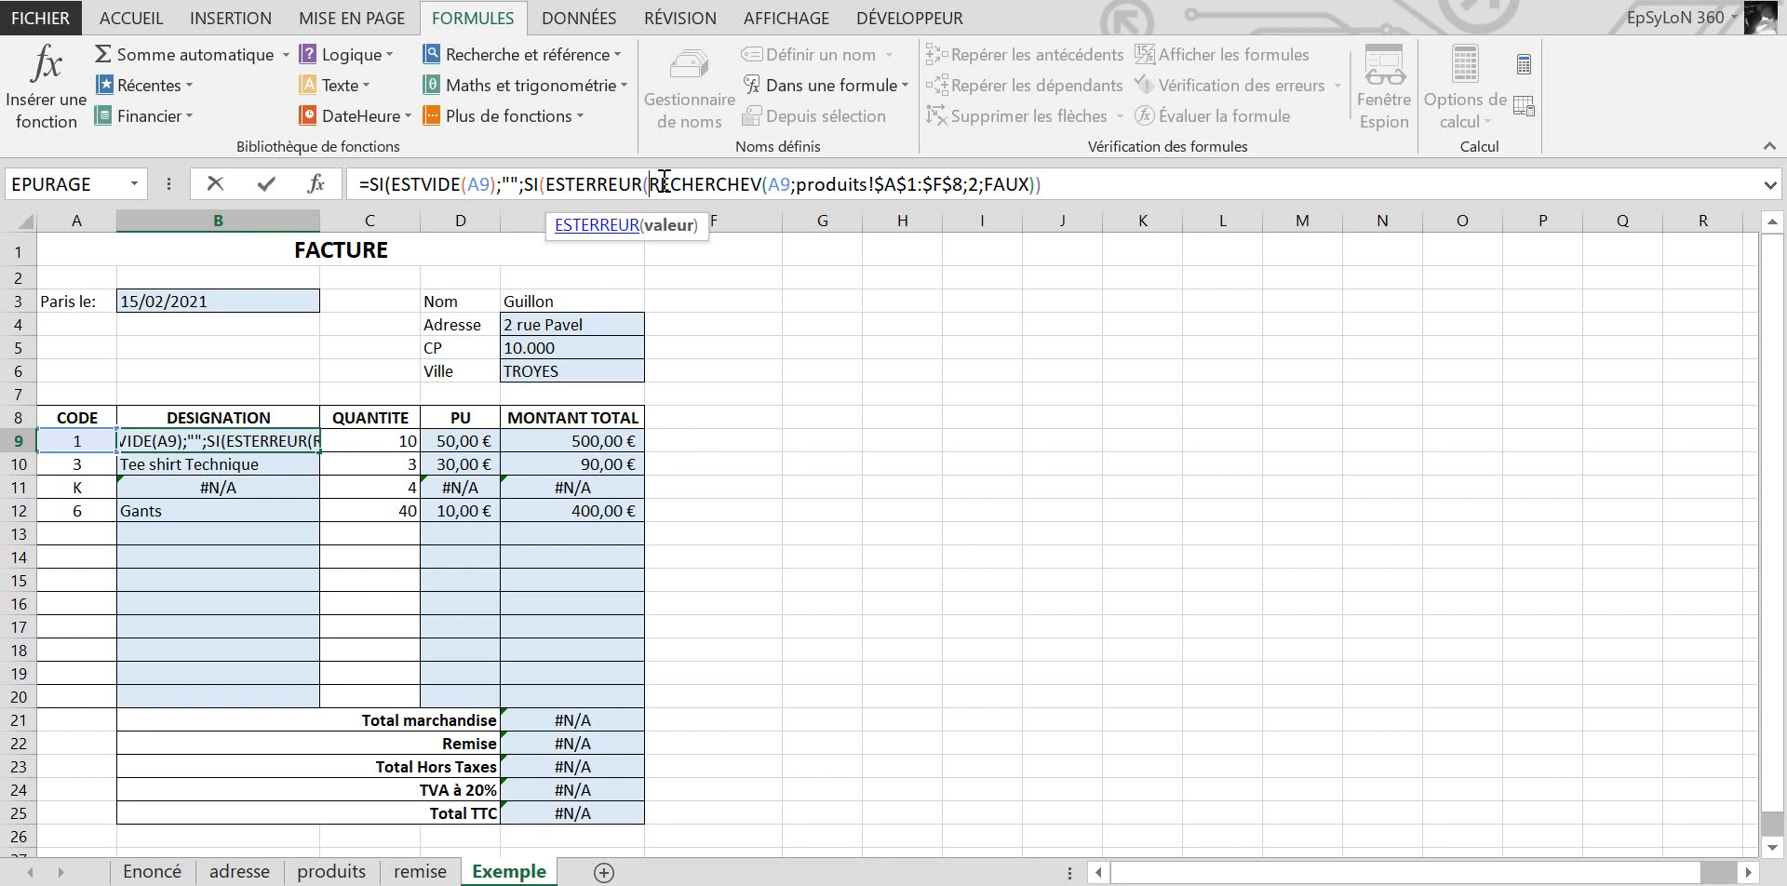
Step: Enclose the full RECHERCHEV expression in B9 within ESTERREUR and add a semicolon to start the nested SI's next argument
left_click_drag(648, 185, 1026, 188)
left_click(1037, 187)
type(";")
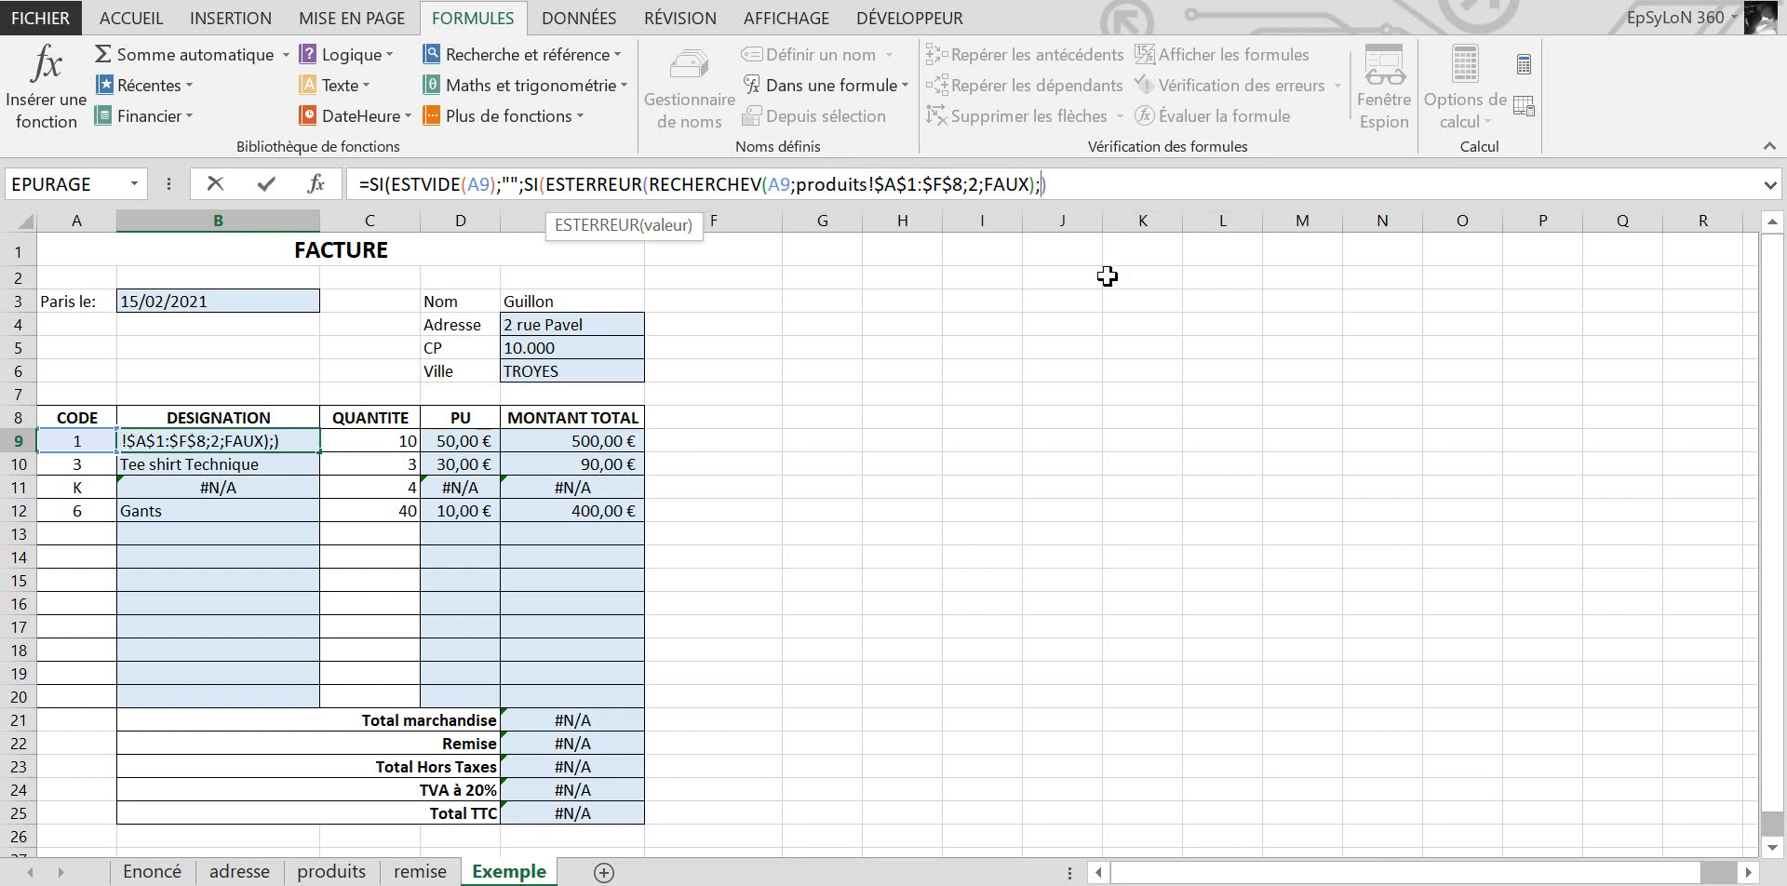
key("BackSpace")
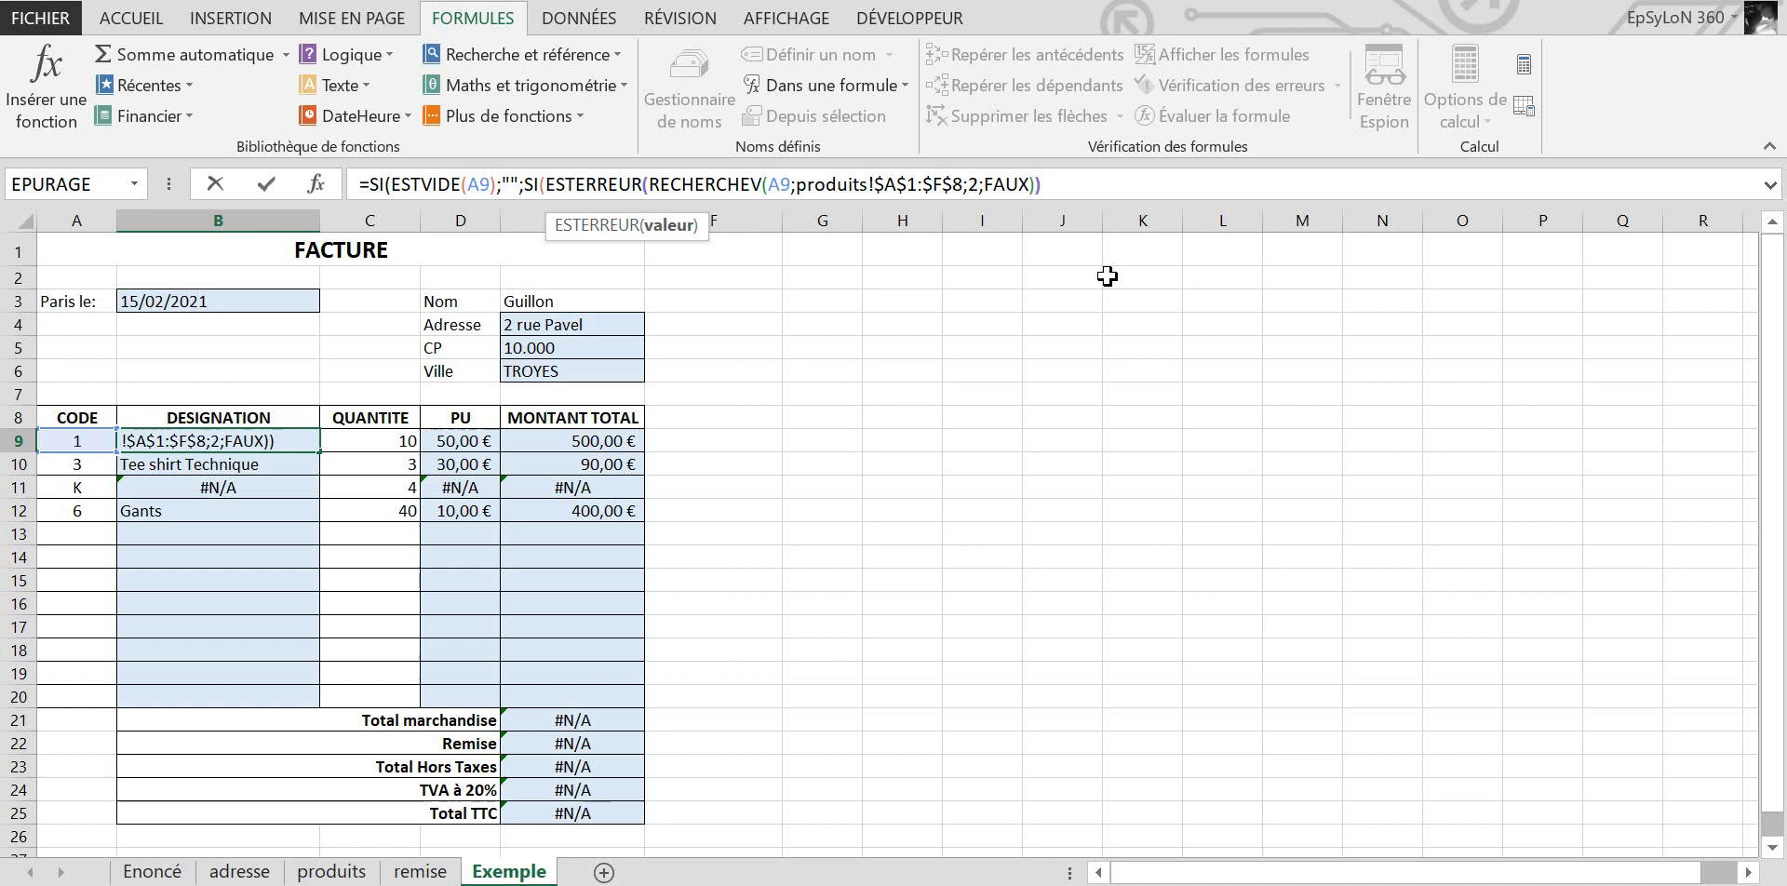
type(";")
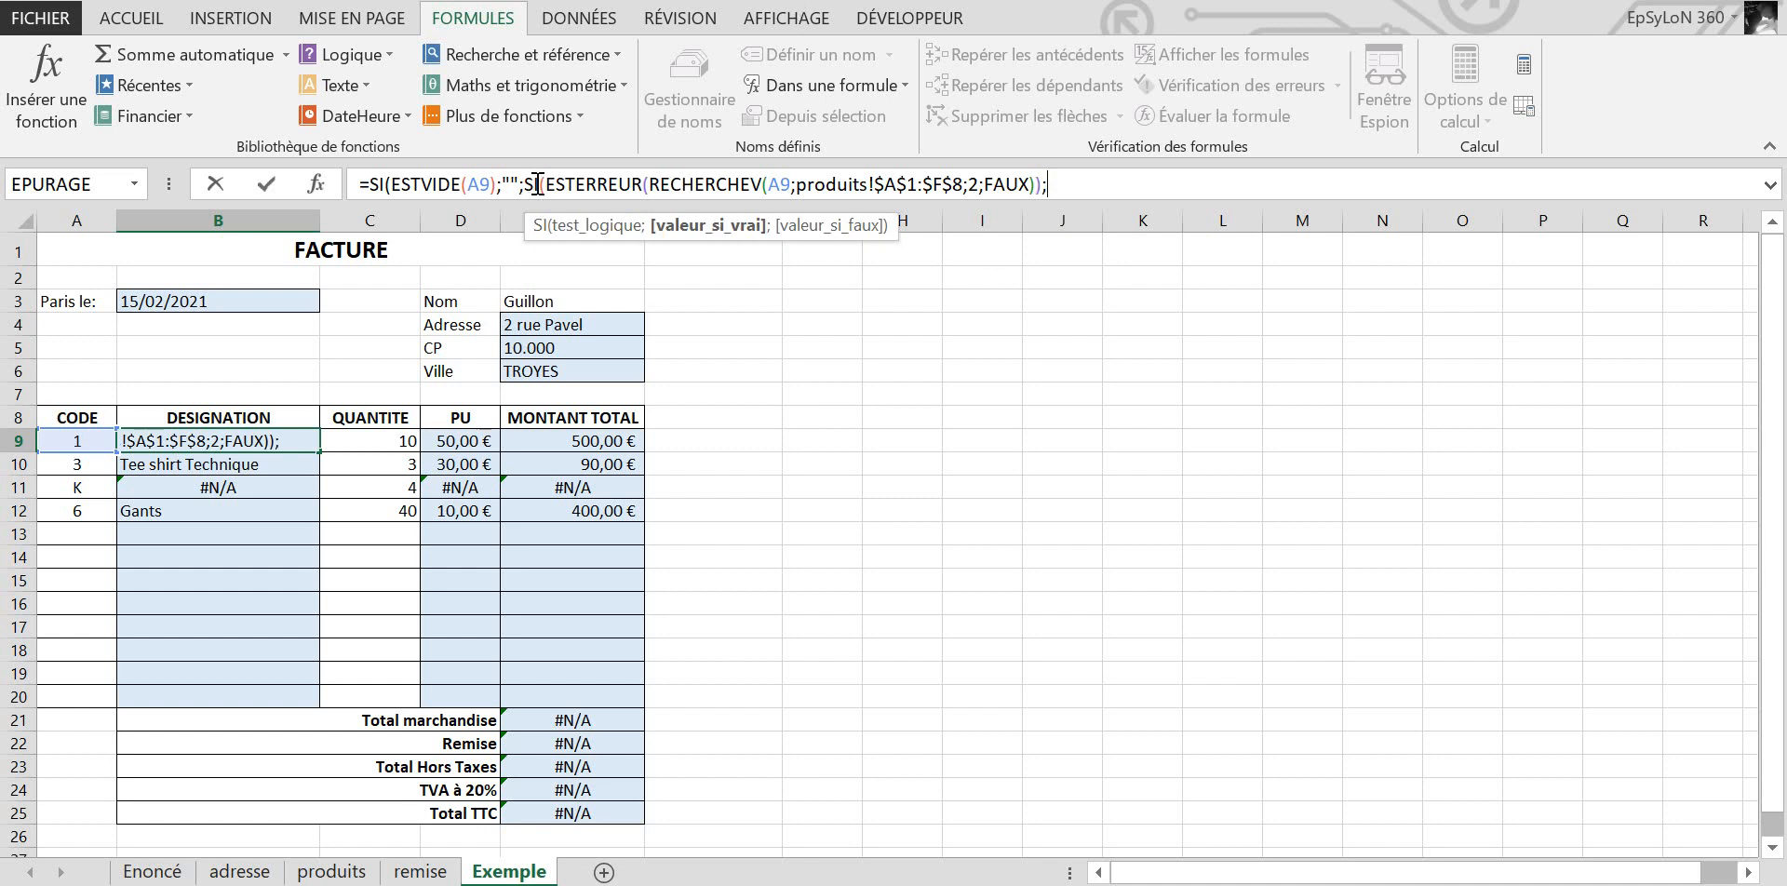
Step: Enter "Erreur de saisie" as the nested SI's value if true in the formula of cell B9
left_click_drag(547, 184, 659, 176)
left_click(675, 187)
left_click(1038, 187)
left_click(1068, 184)
type(";\"")
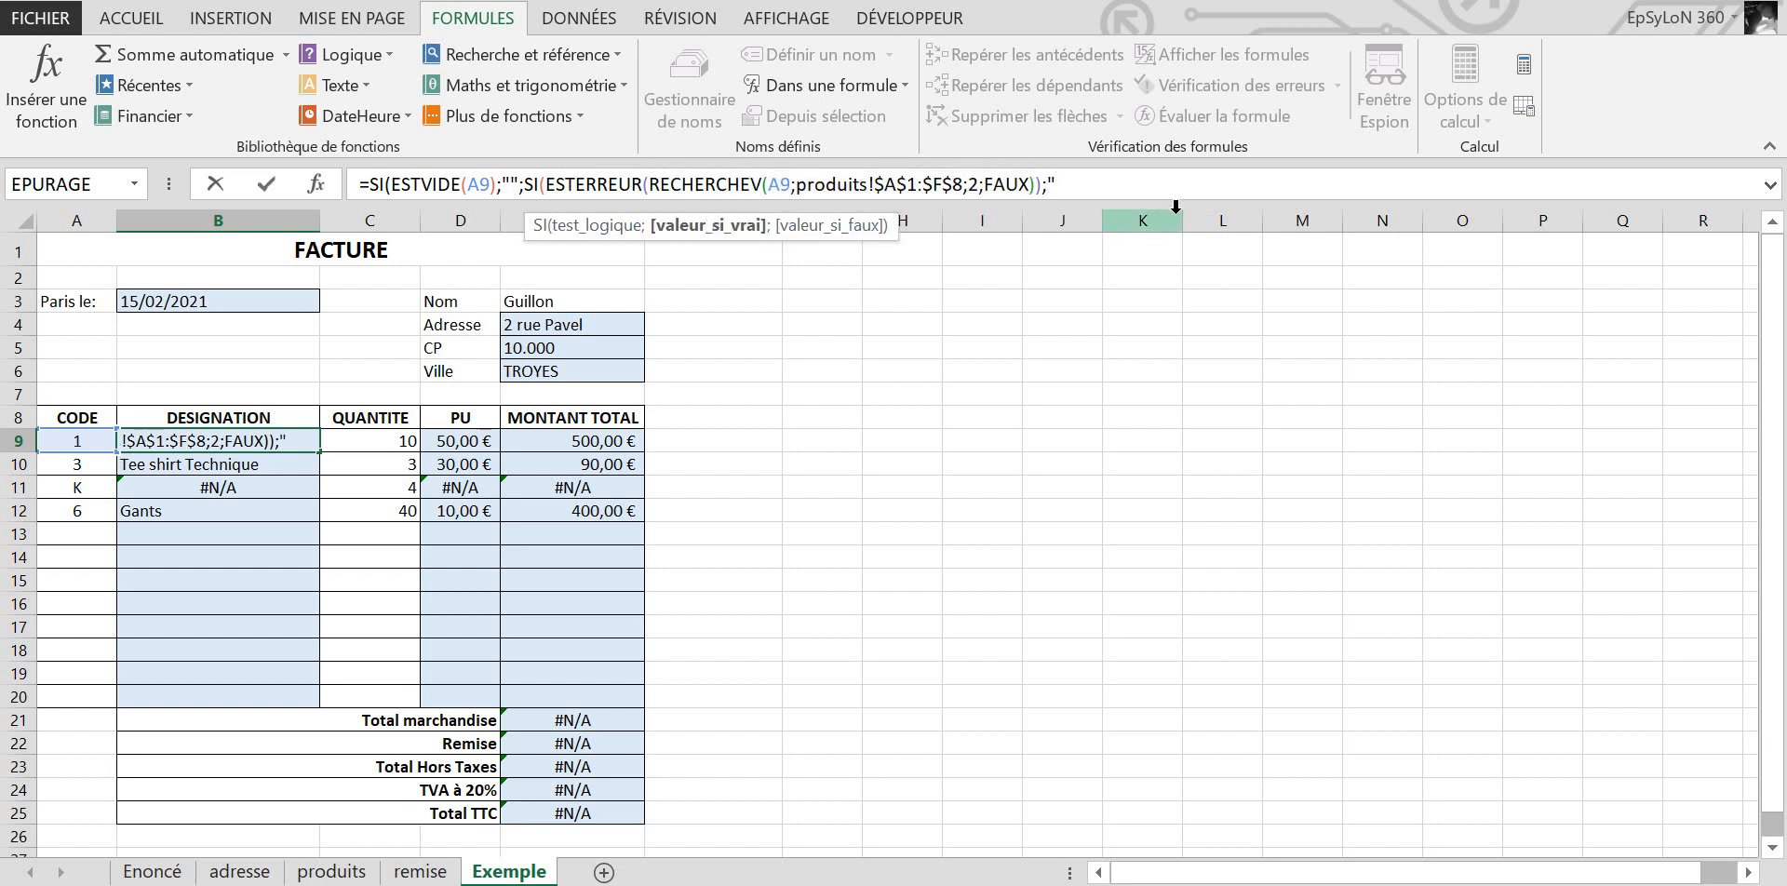
type("Erreur de saisie\"")
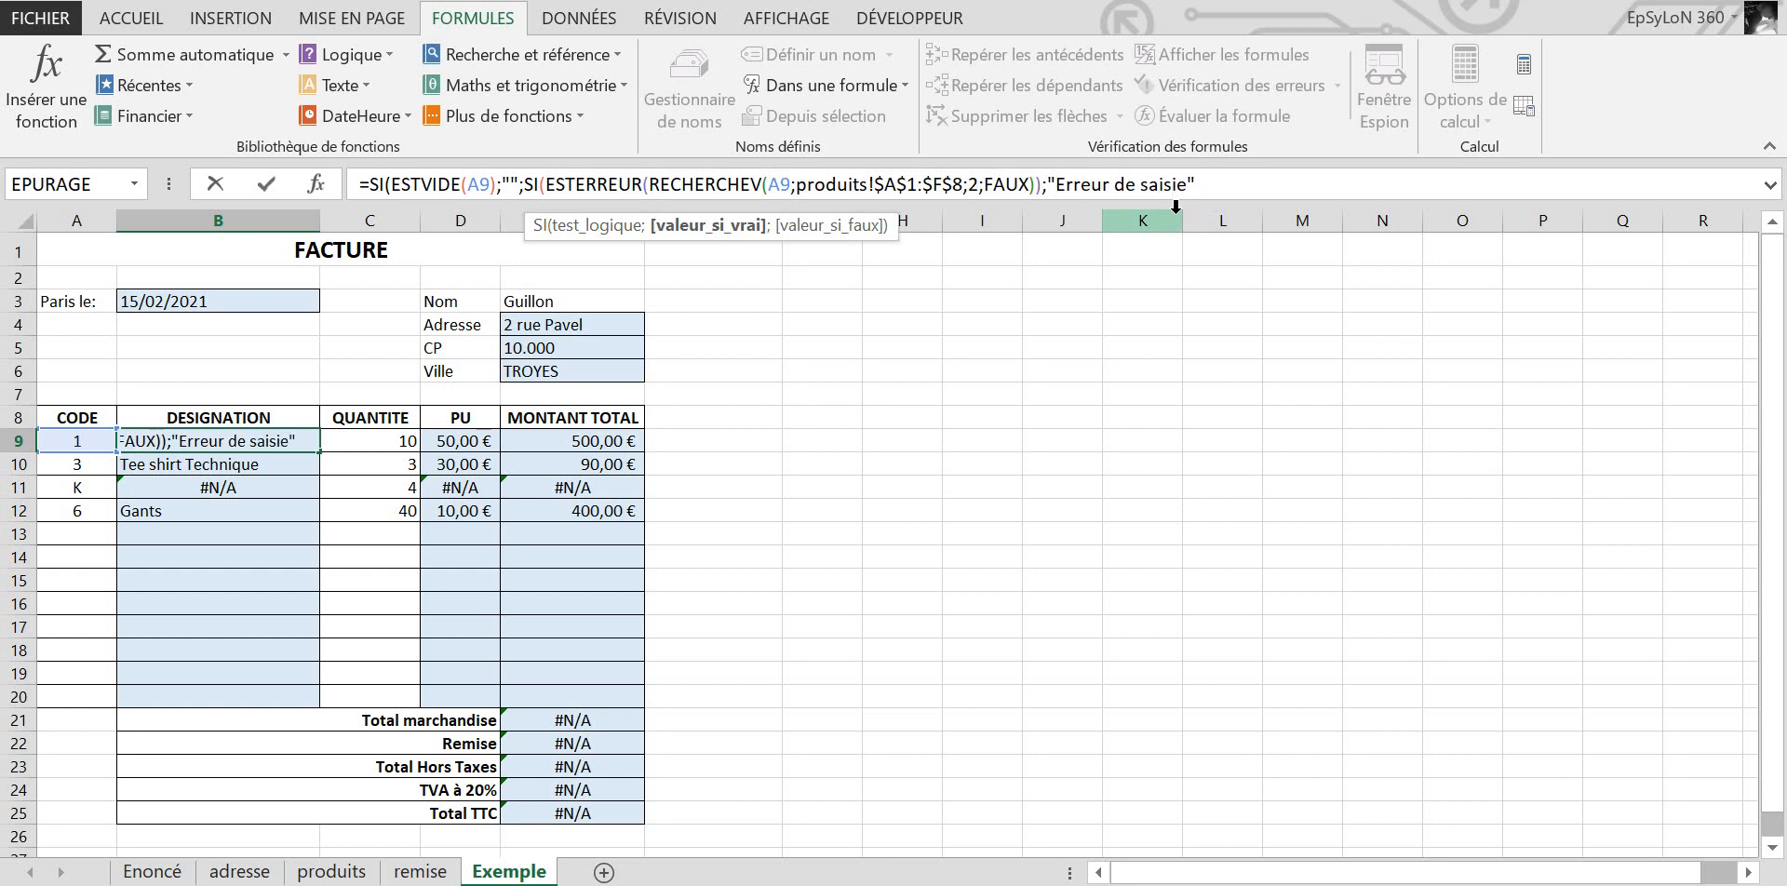
Step: Complete the B9 formula with a copy of the full RECHERCHEV expression as the nested SI's value if false, closing both SI functions
type(";")
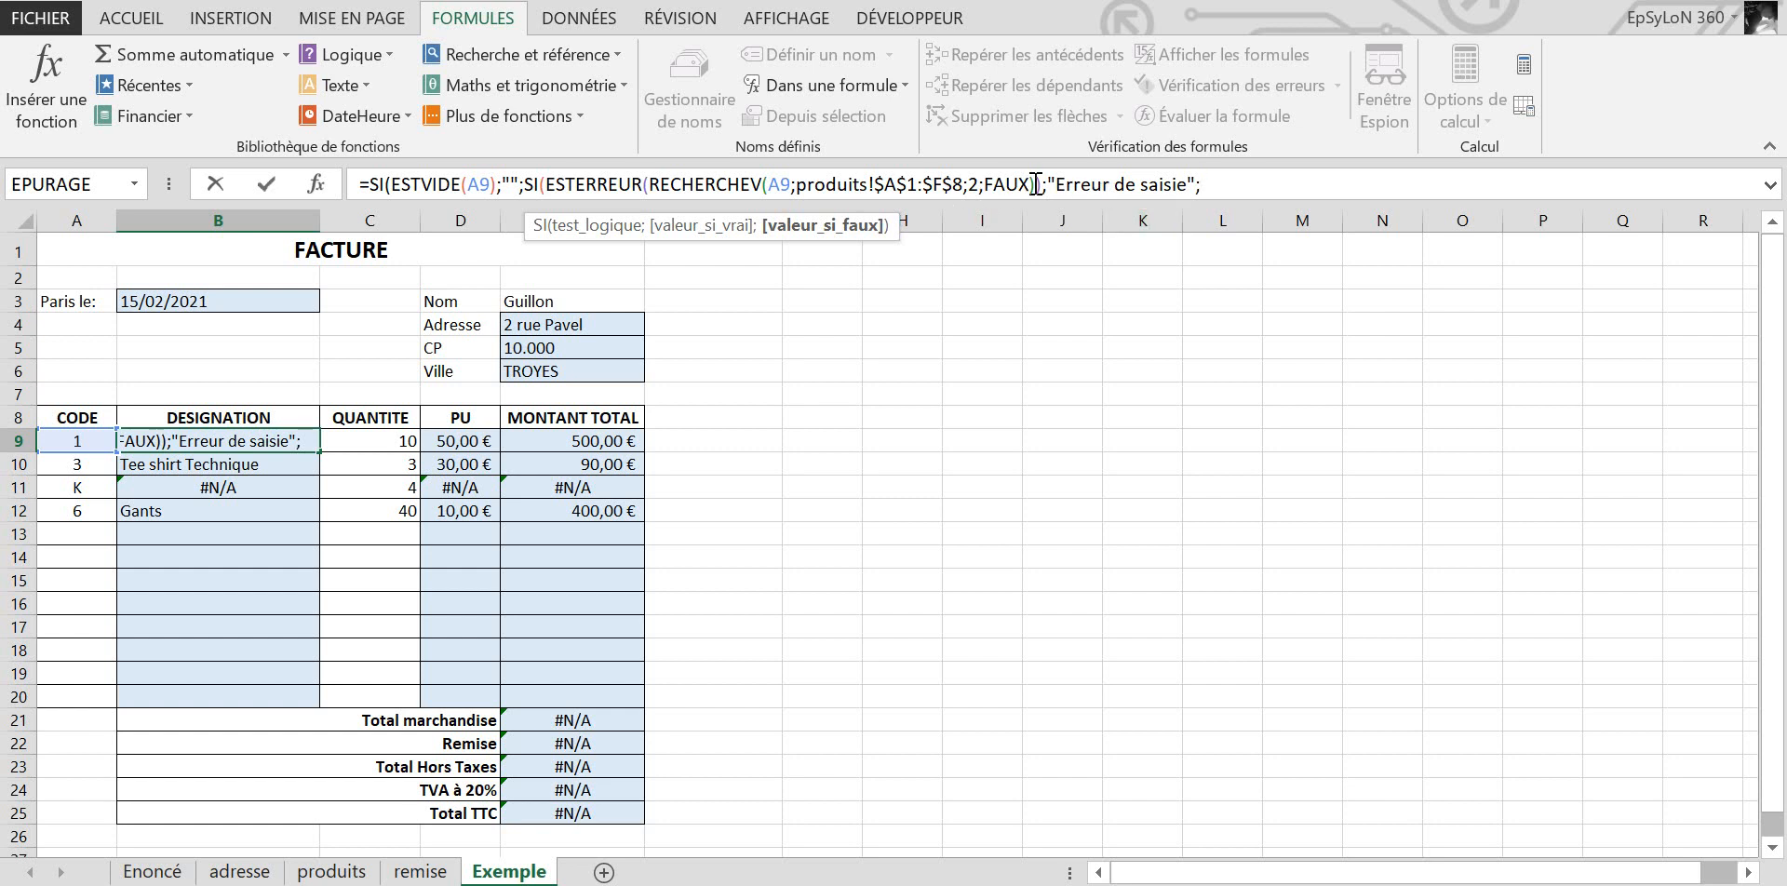
left_click_drag(1032, 184, 647, 189)
key("ctrl+c")
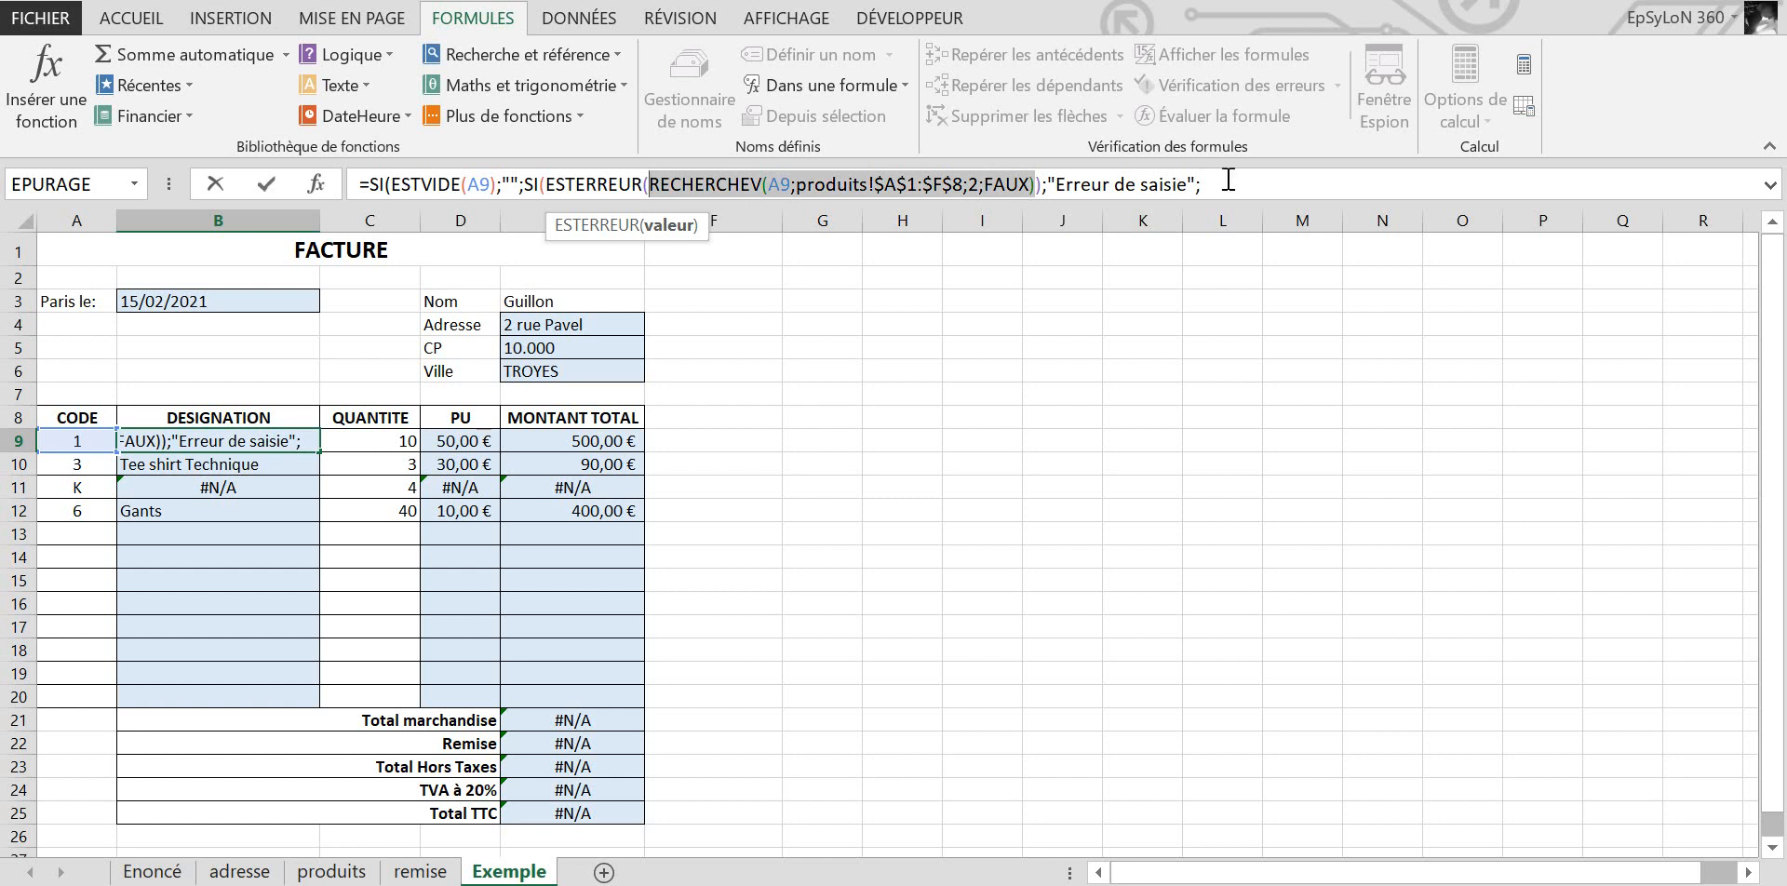
left_click(1229, 184)
key("ctrl+v")
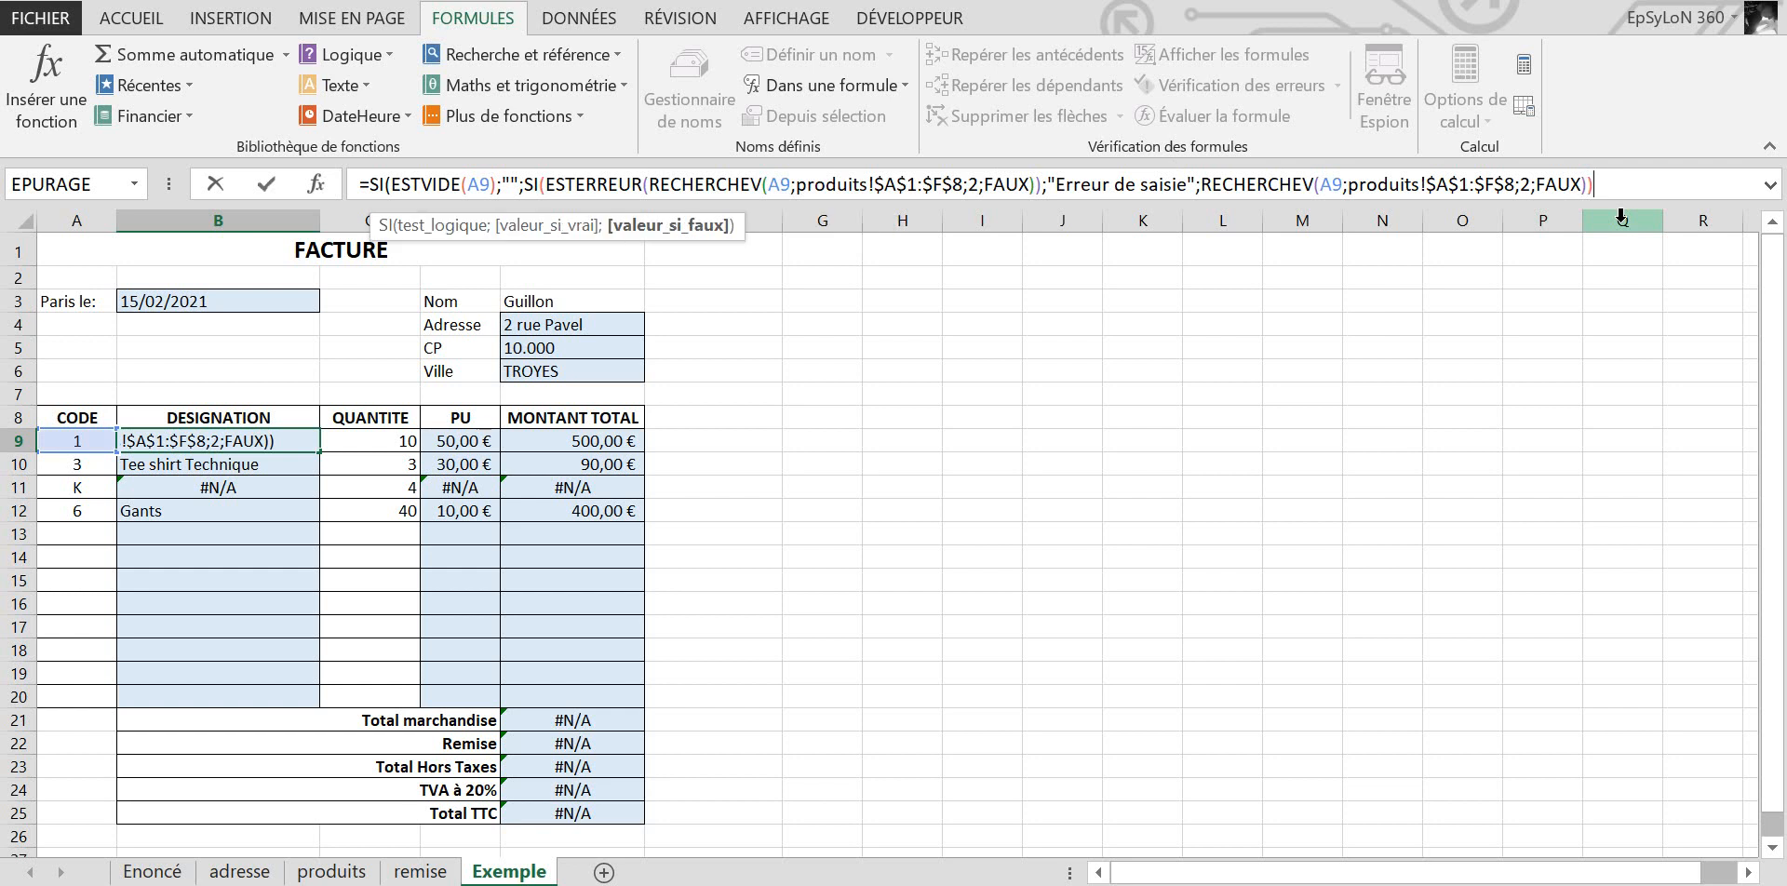
key("BackSpace")
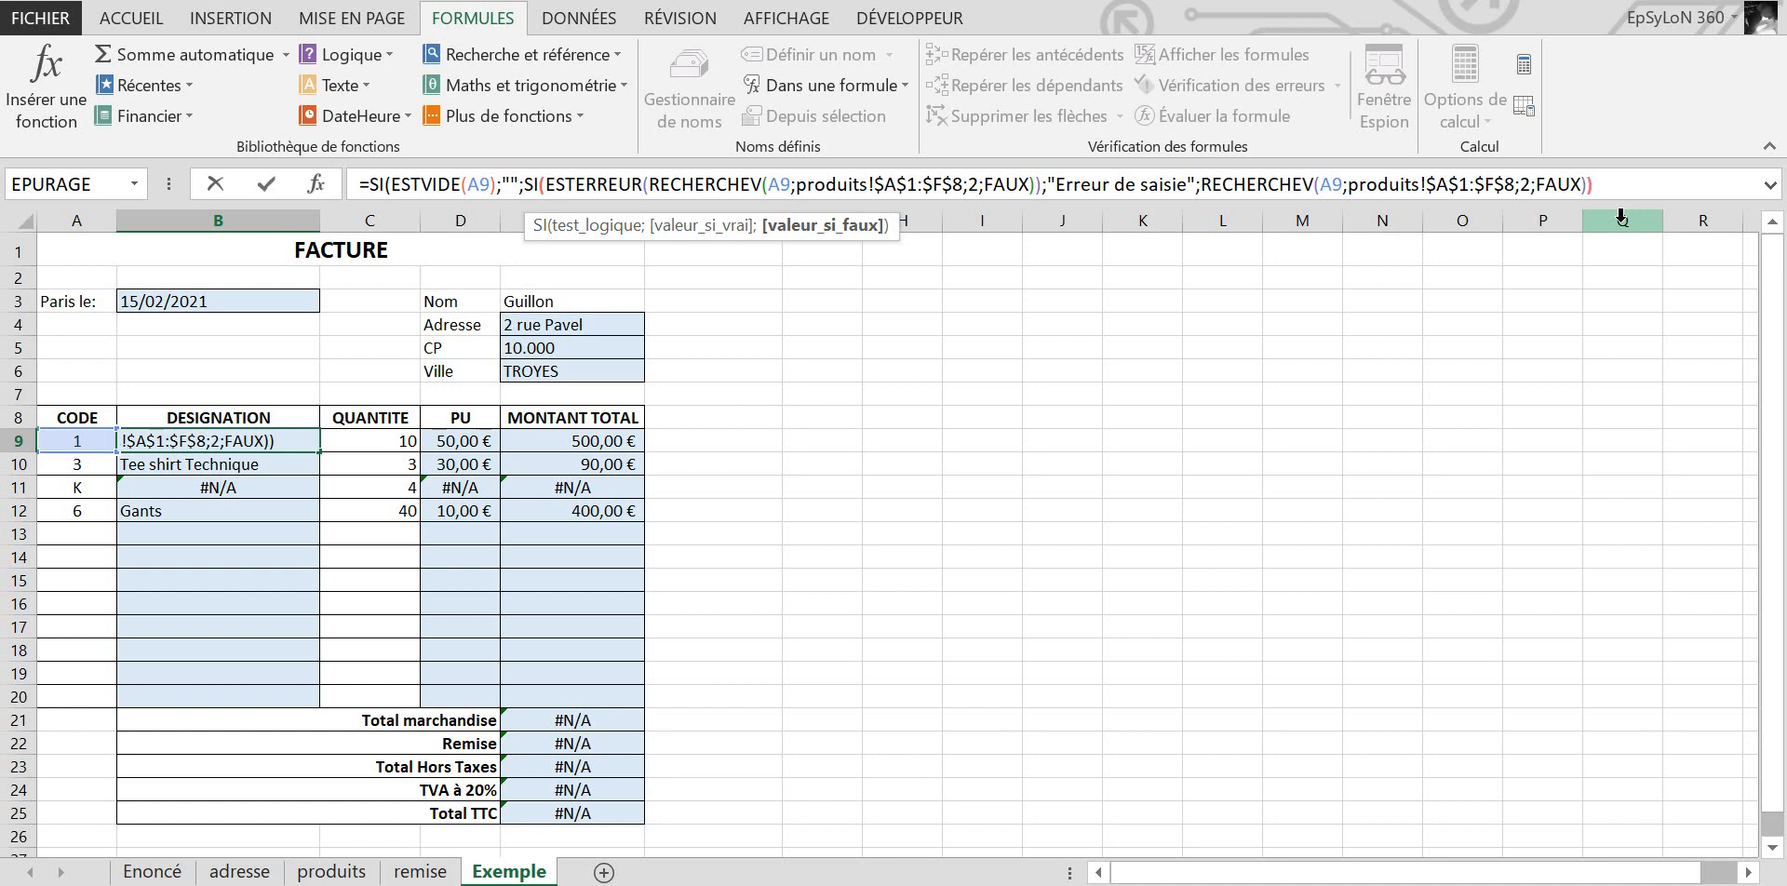
type(")")
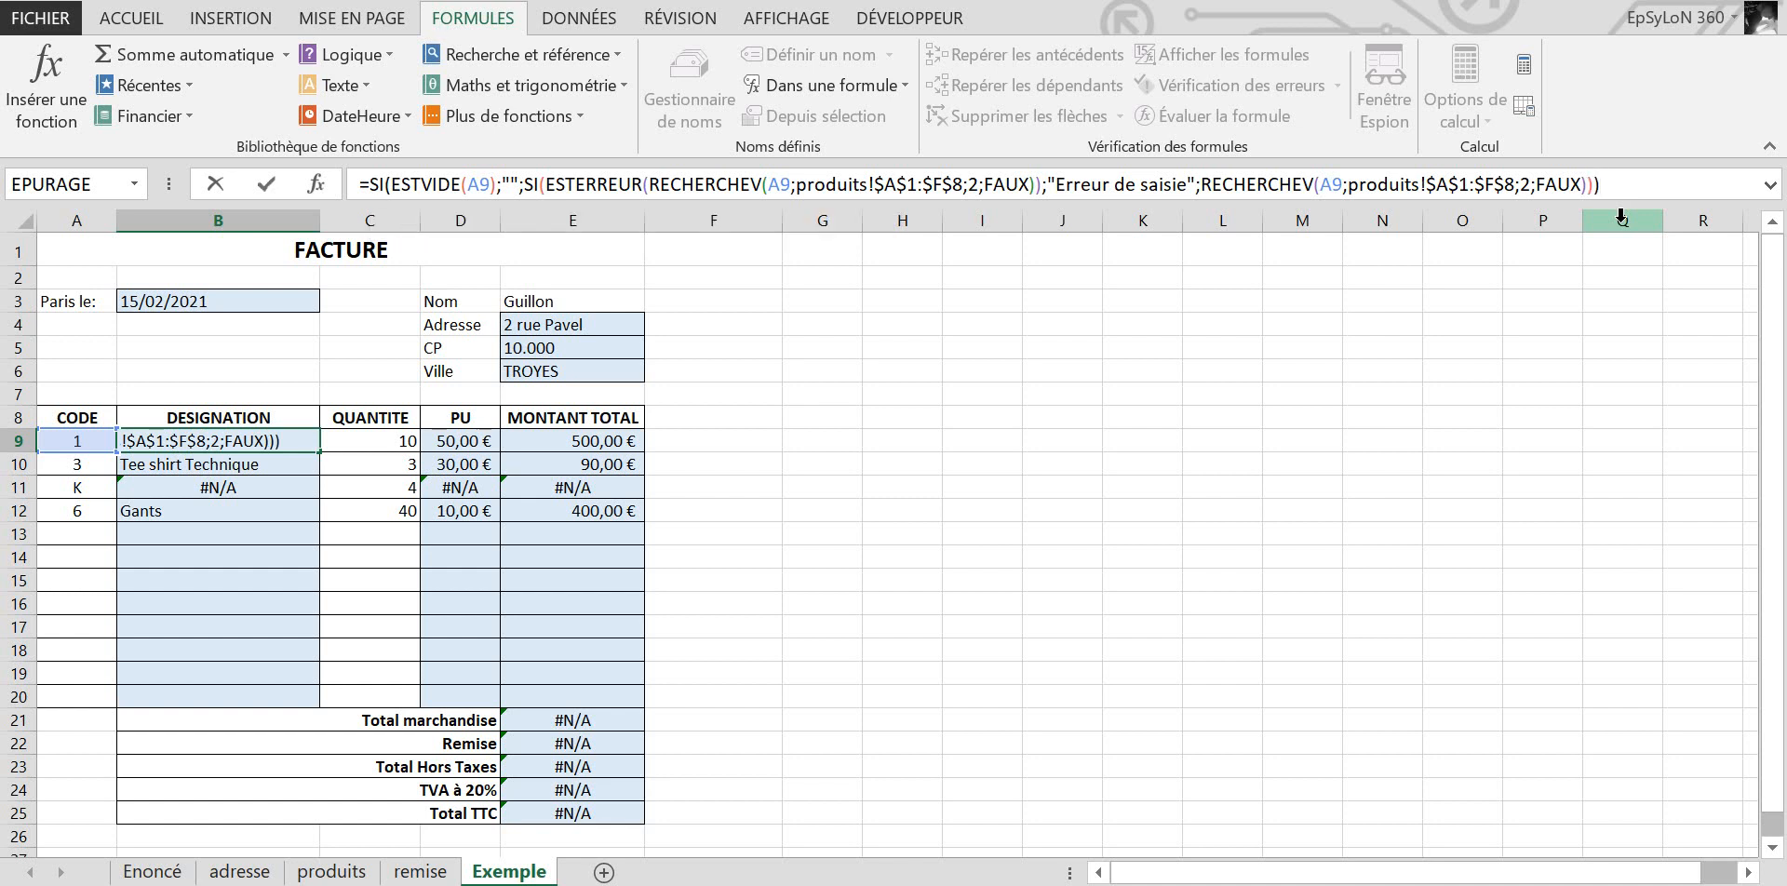
key("Return")
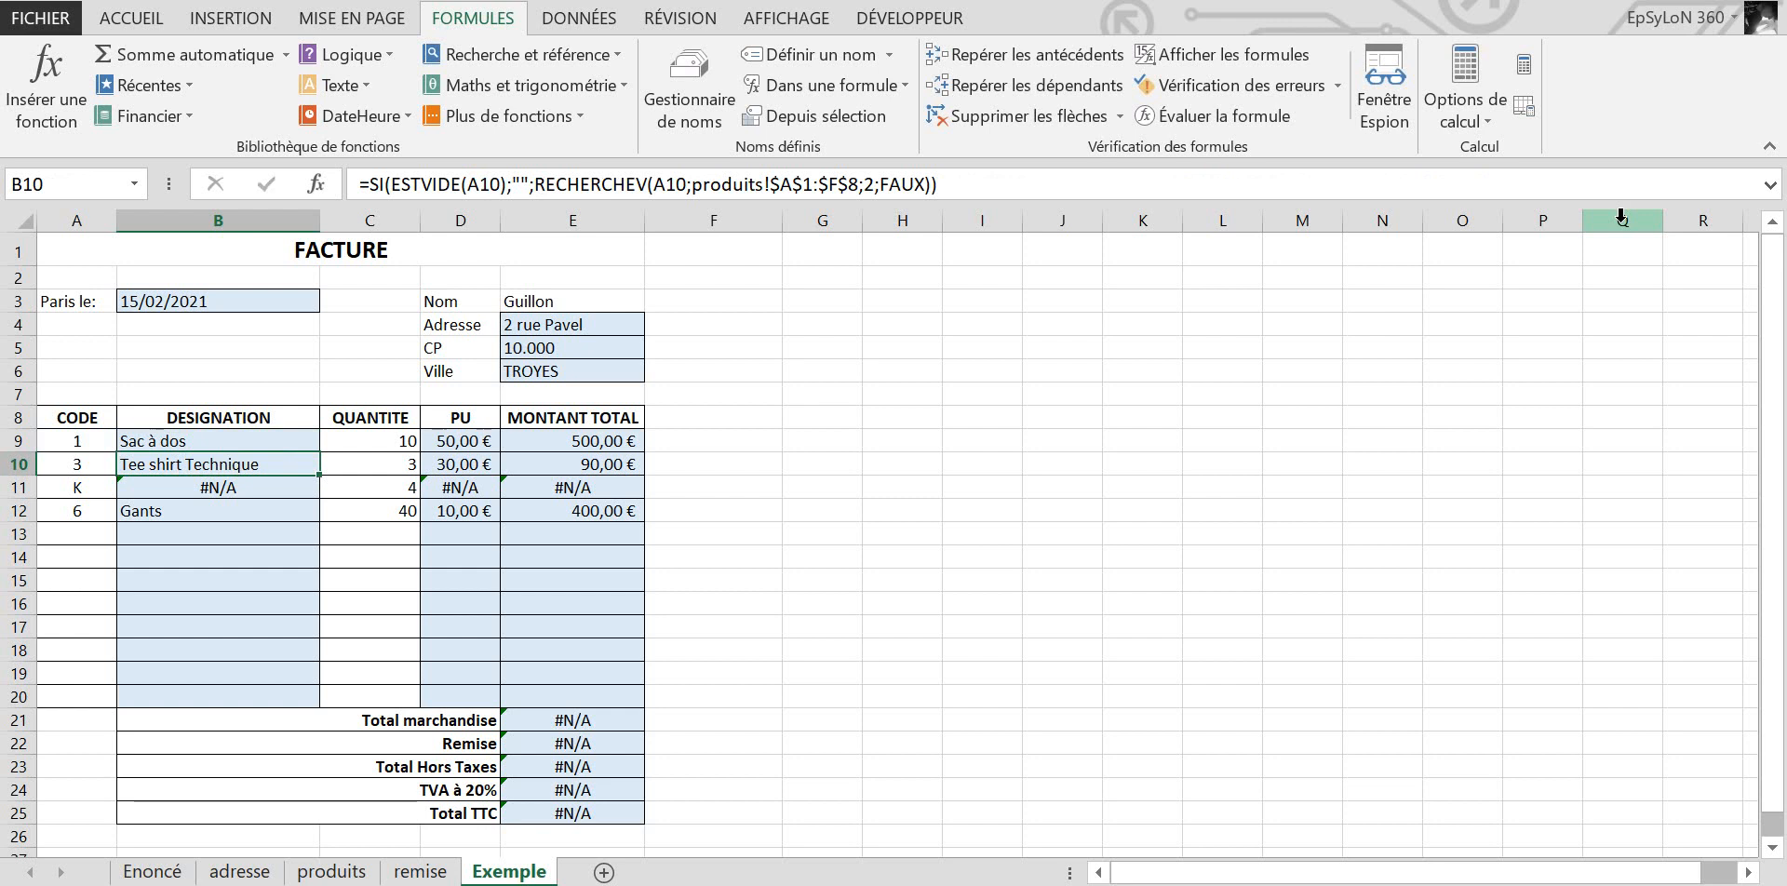
Step: Fill the designation formula from B9 down through B20 and check the copied formula in B11
left_click(270, 437)
left_click_drag(318, 454, 282, 699)
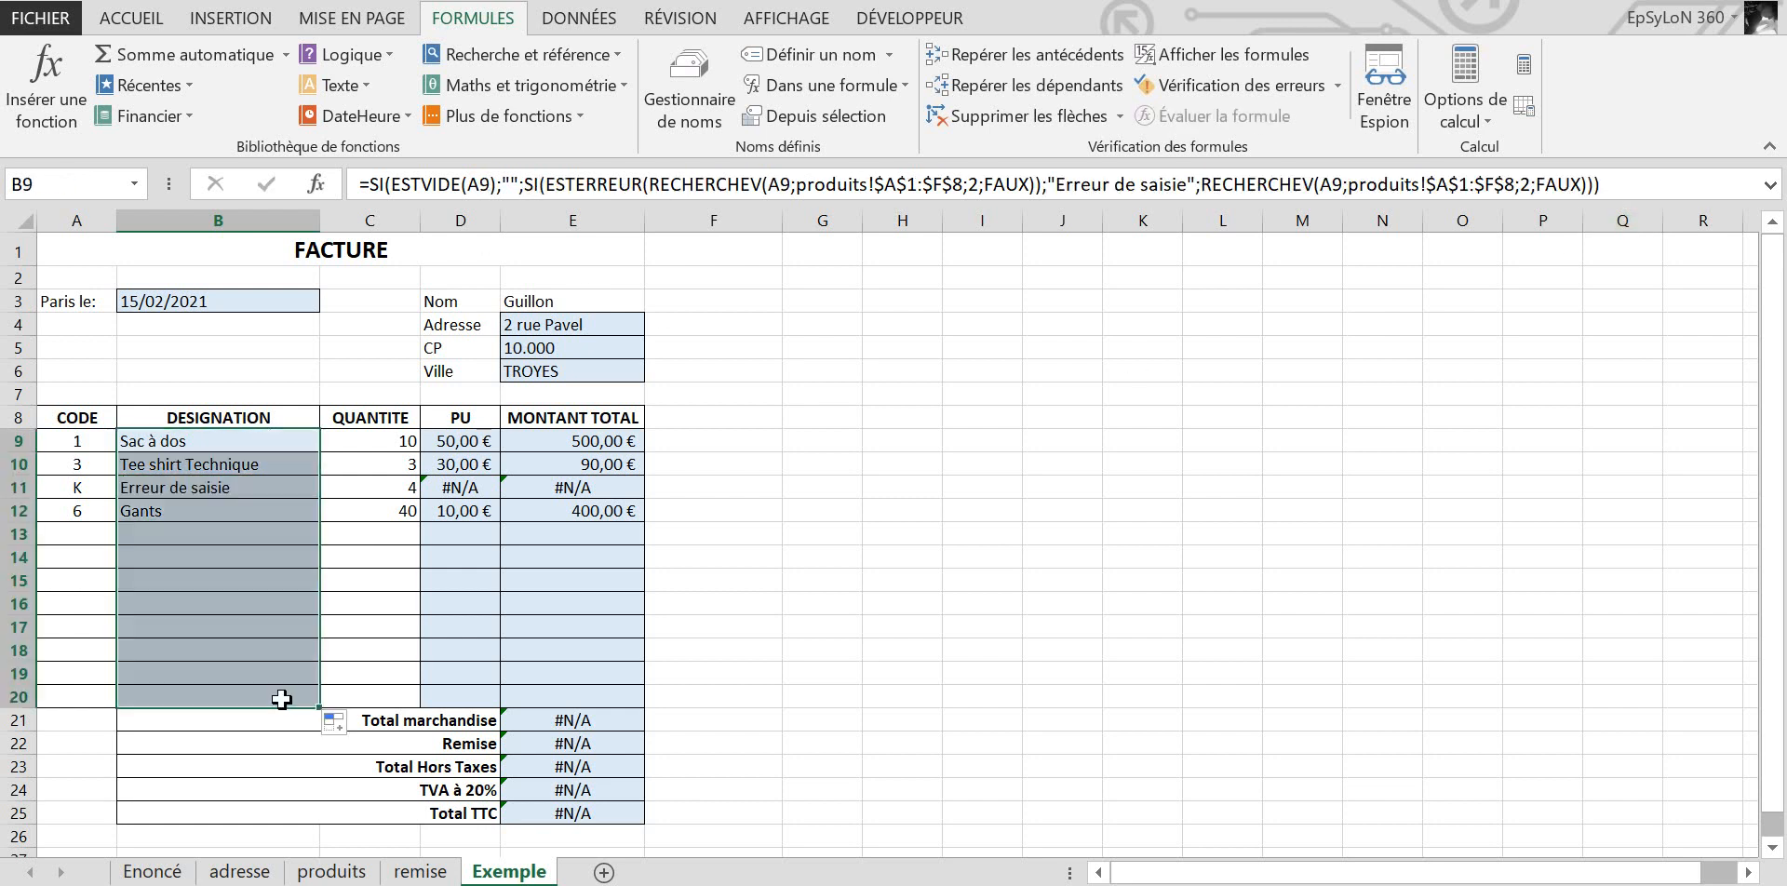
left_click(177, 510)
left_click(179, 487)
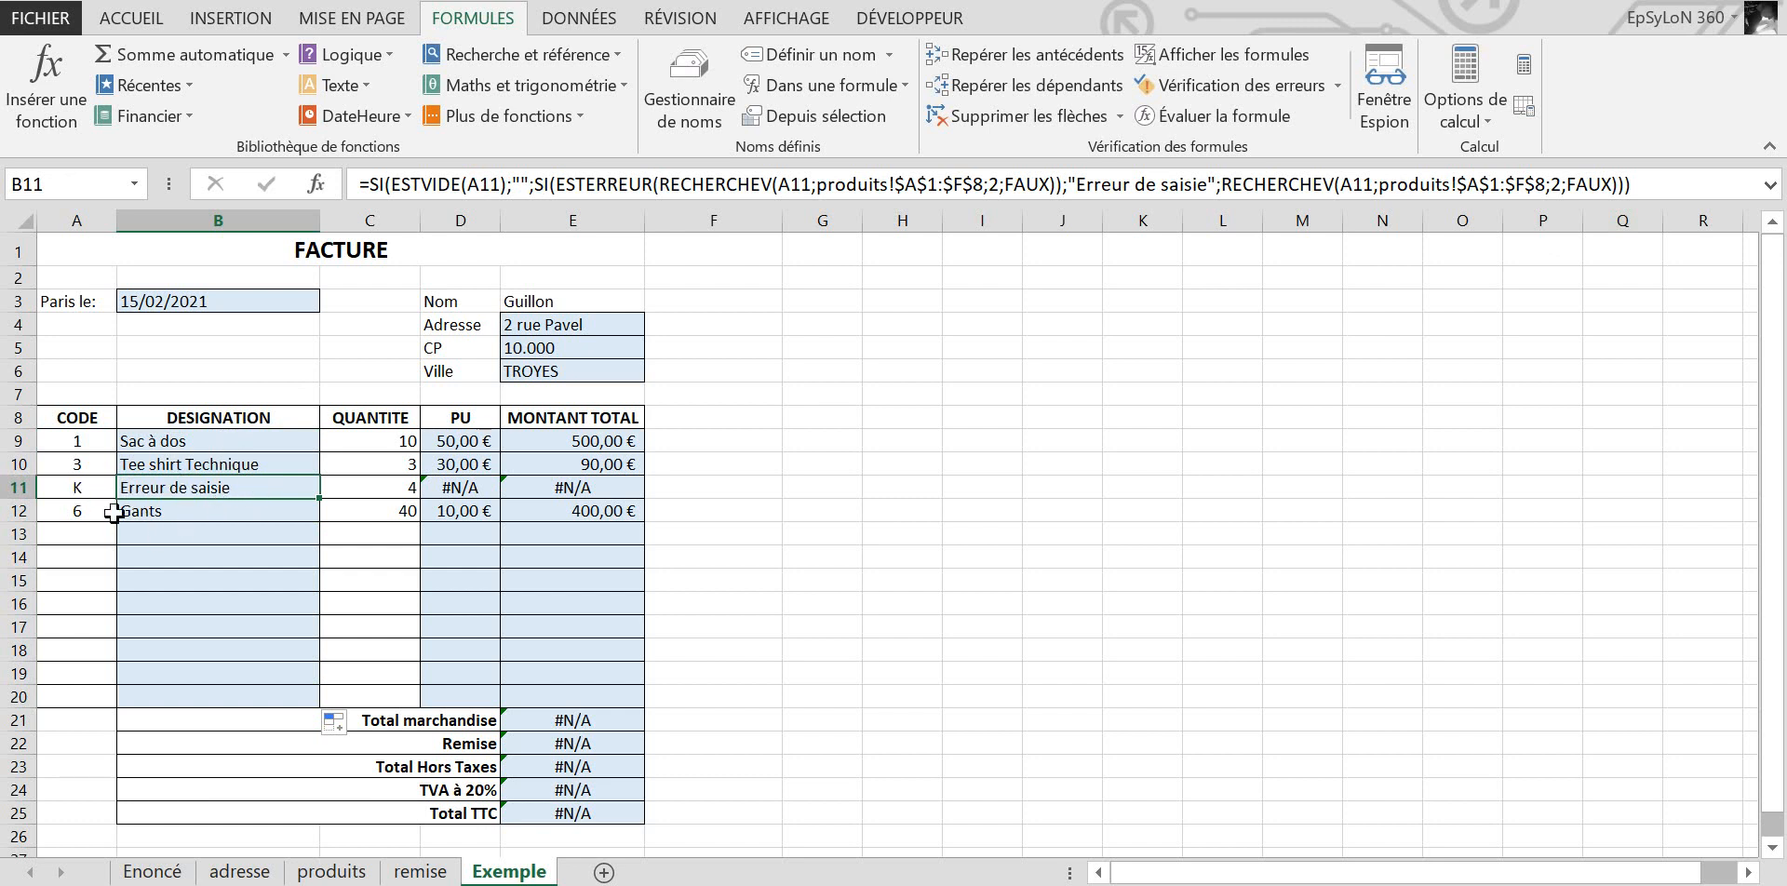
Step: Change the error text in the designation formula of B11 to "ERREUR DE SAISIE"
double_click(234, 476)
left_click(233, 493)
left_click_drag(1075, 185, 1201, 196)
type("ERREUR D")
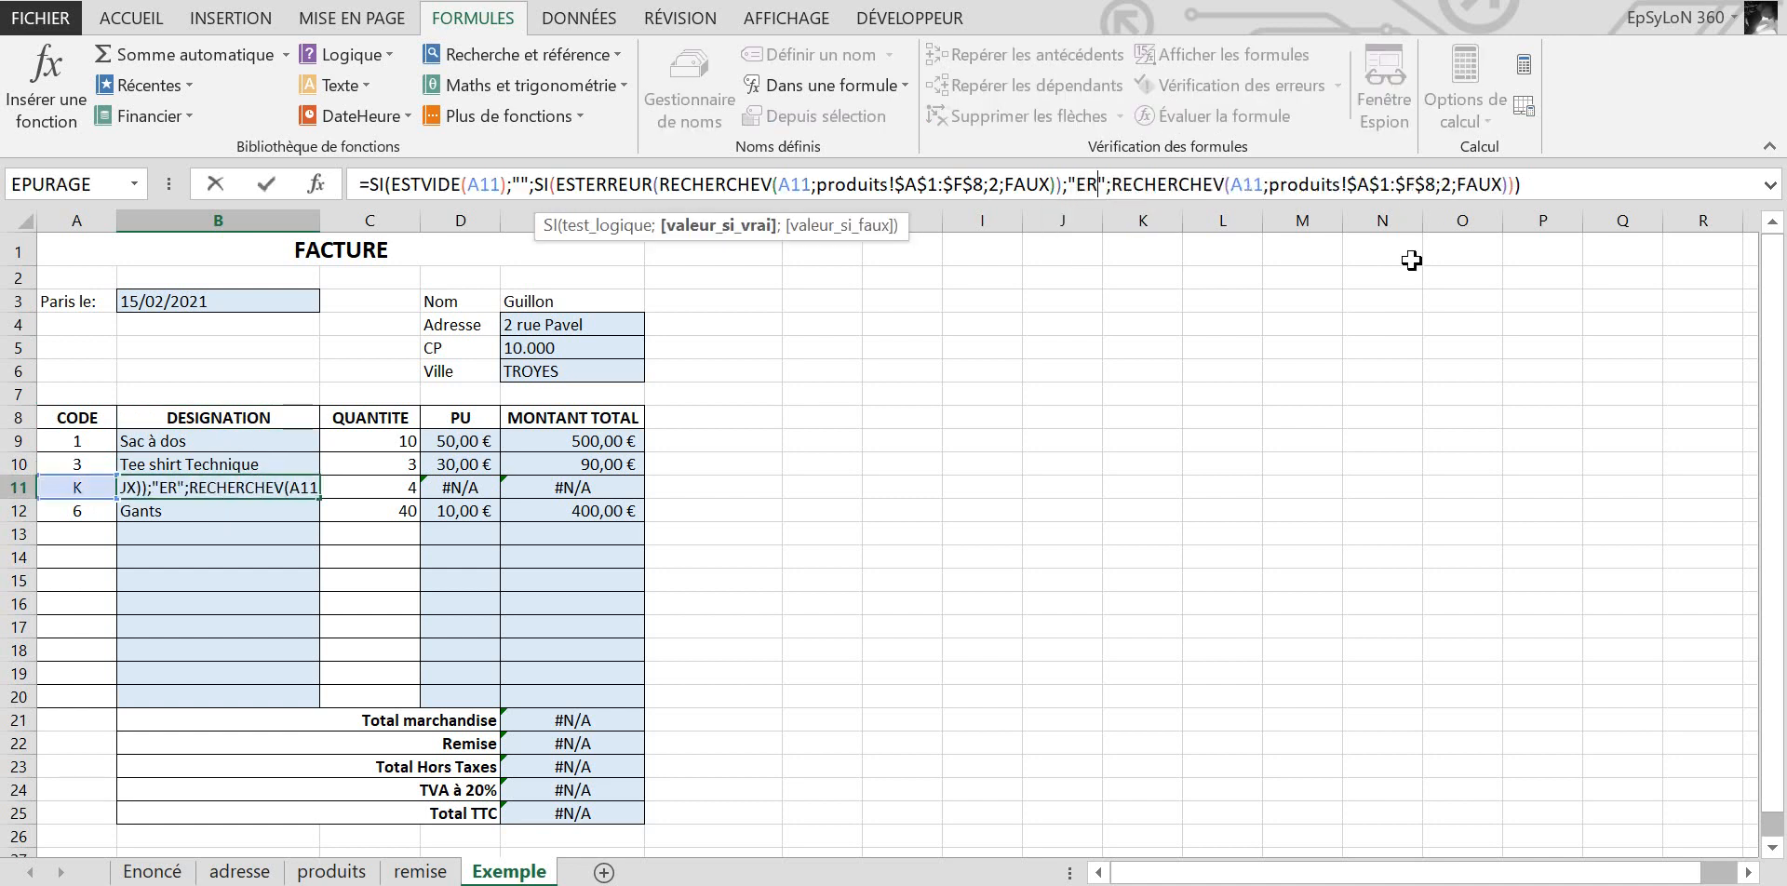
type("E SAISIE")
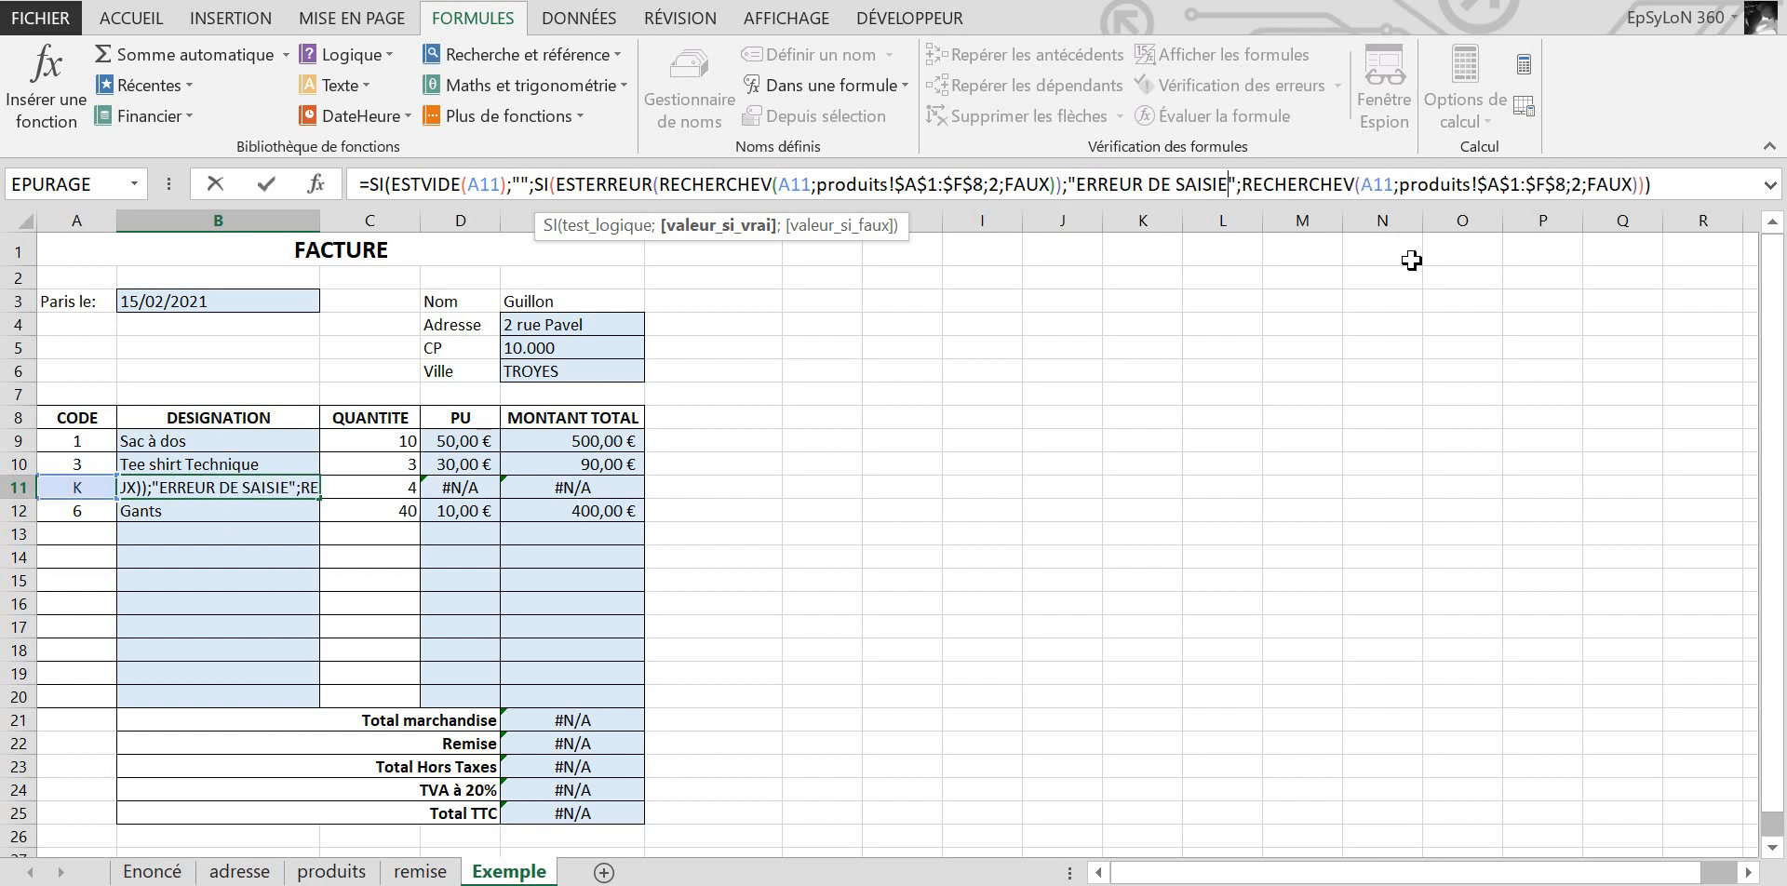
key("Return")
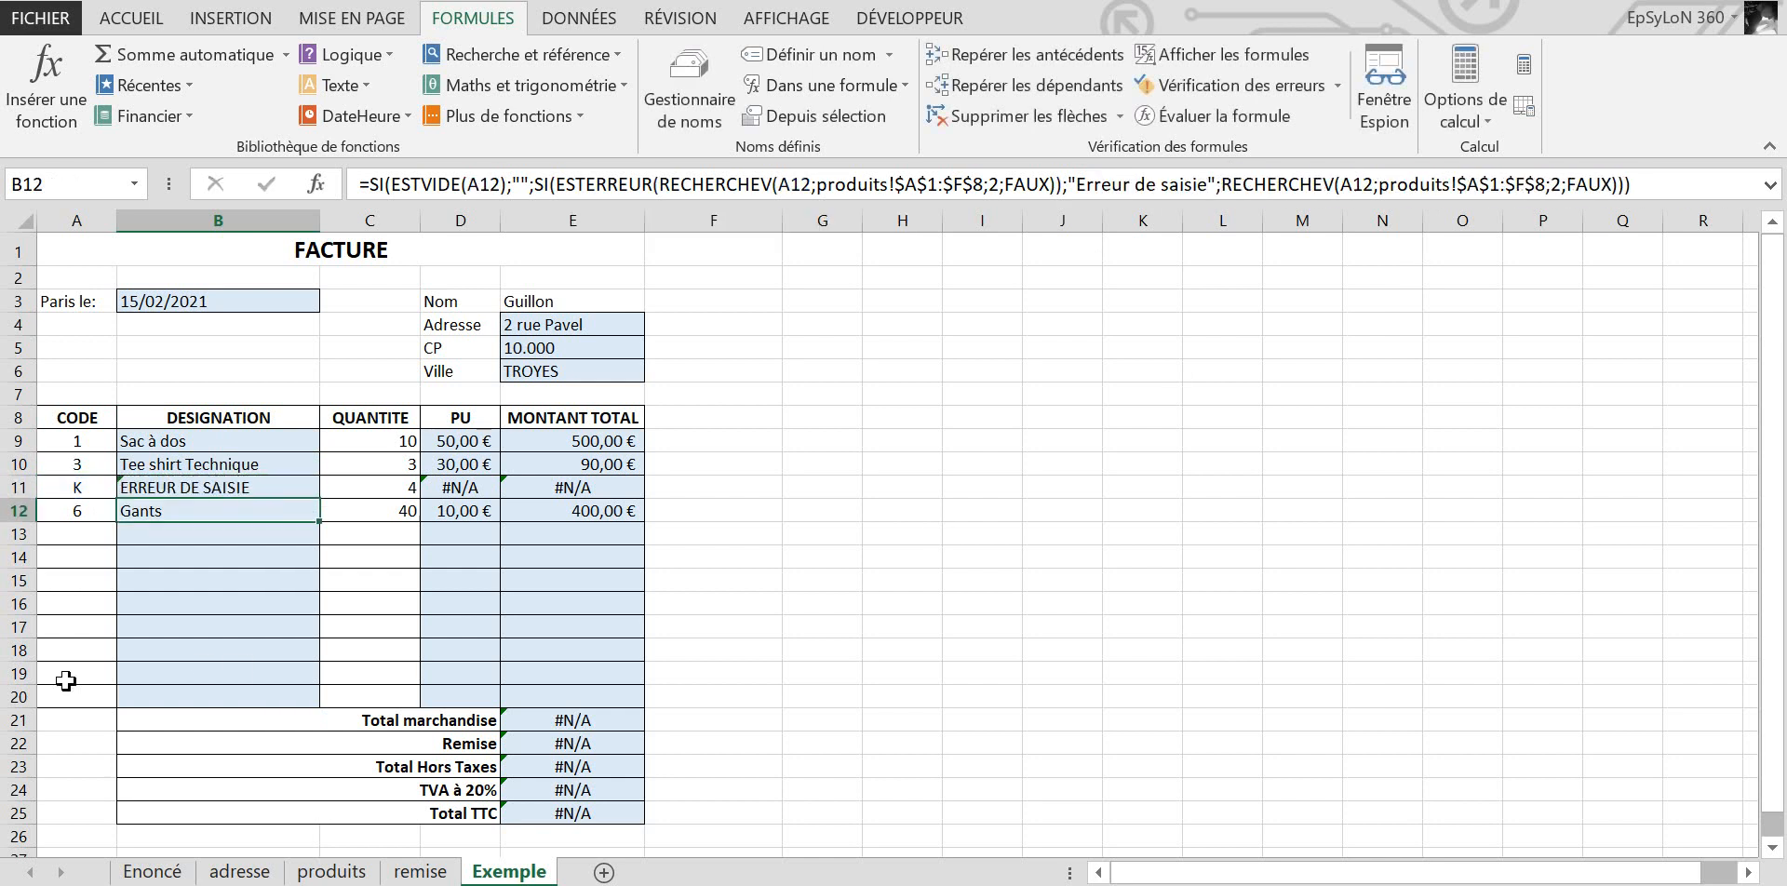
Step: Fill the designation formula from B11 down through B20
left_click(199, 487)
left_click_drag(323, 500, 304, 709)
left_click(290, 456)
left_click(486, 558)
Step: Insert a nested SI(ESTERREUR( directly before RECHERCHEV in the unit price formula of cell D9
left_click(439, 443)
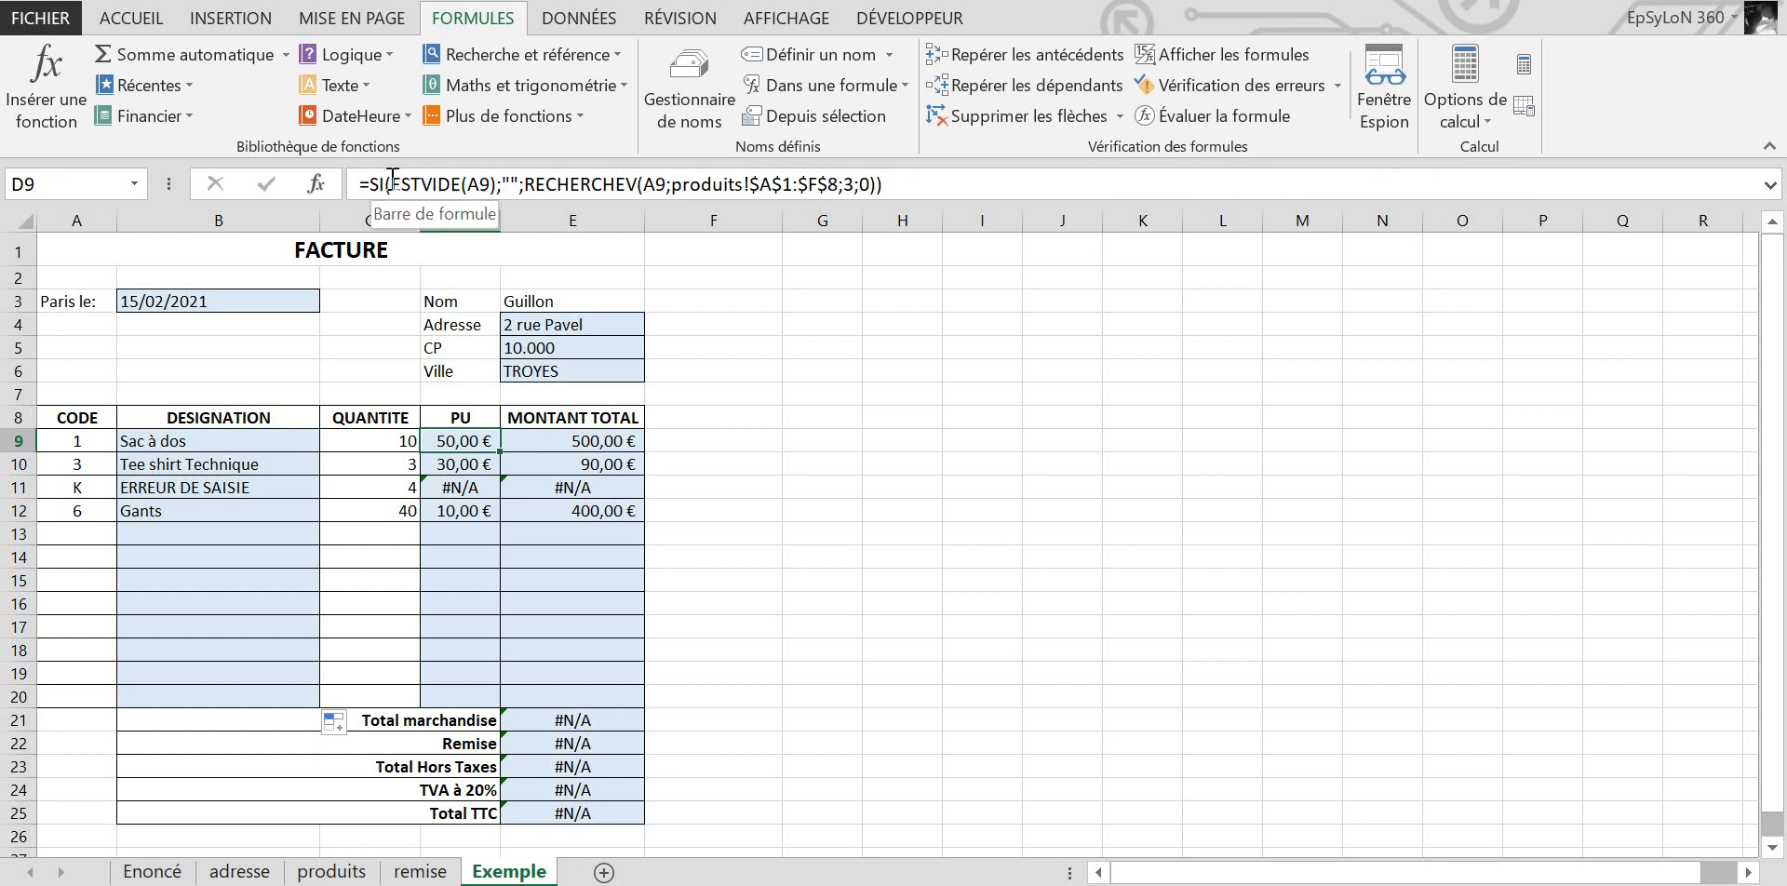
left_click_drag(370, 186, 439, 185)
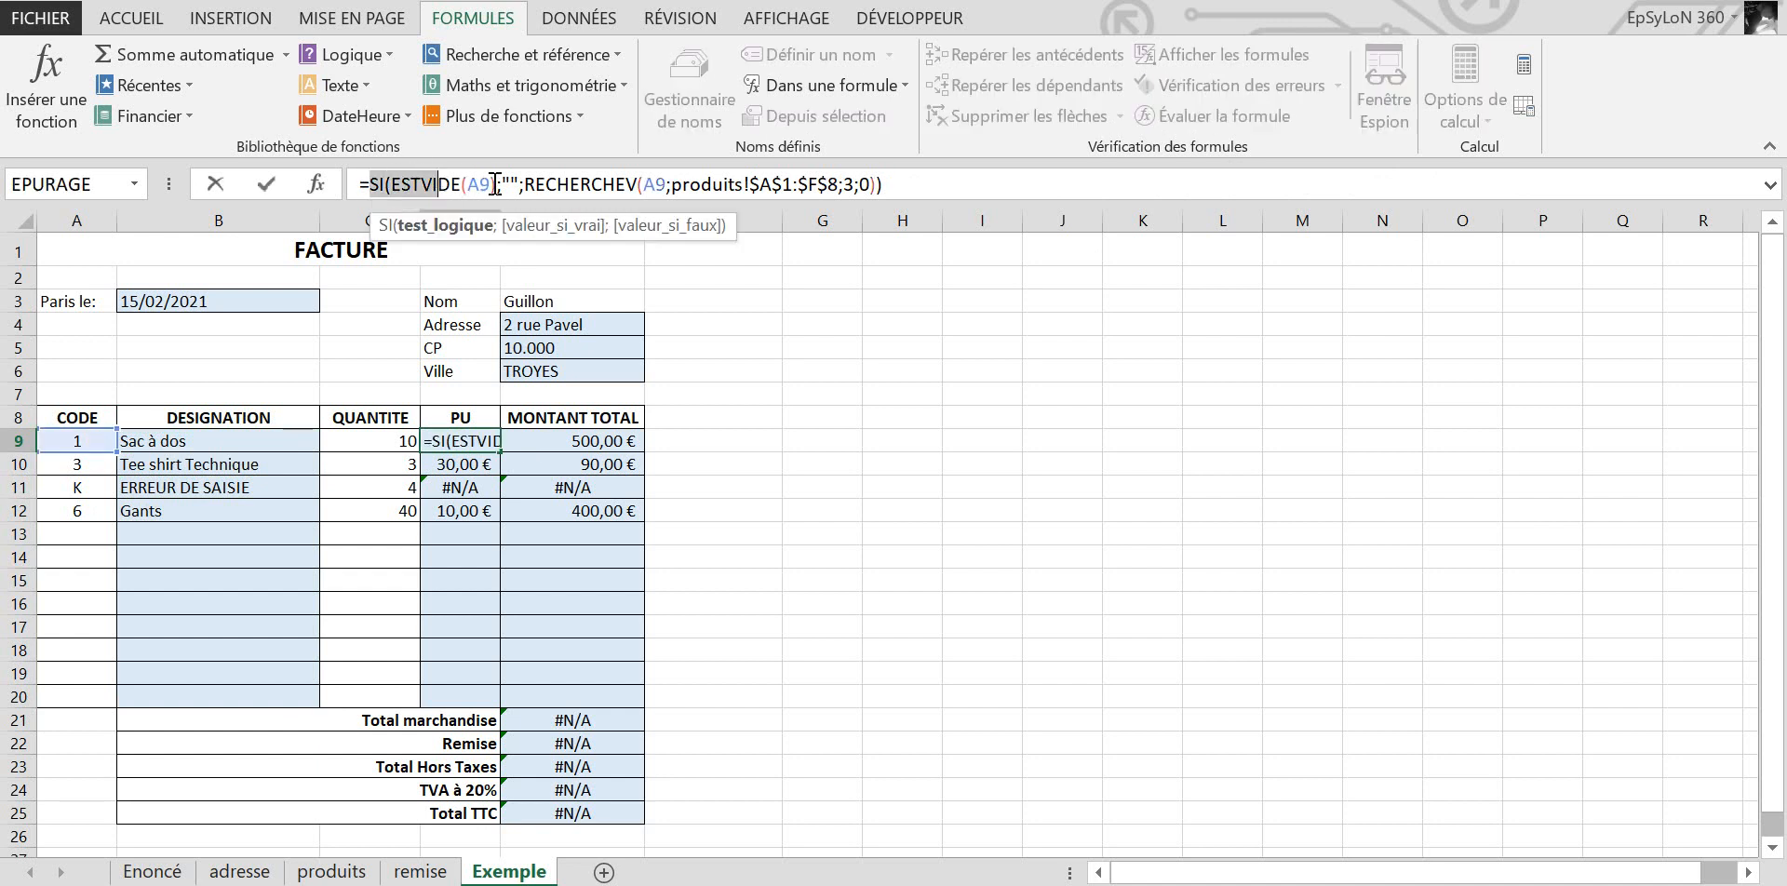
left_click(452, 184)
left_click(513, 184)
left_click(545, 185)
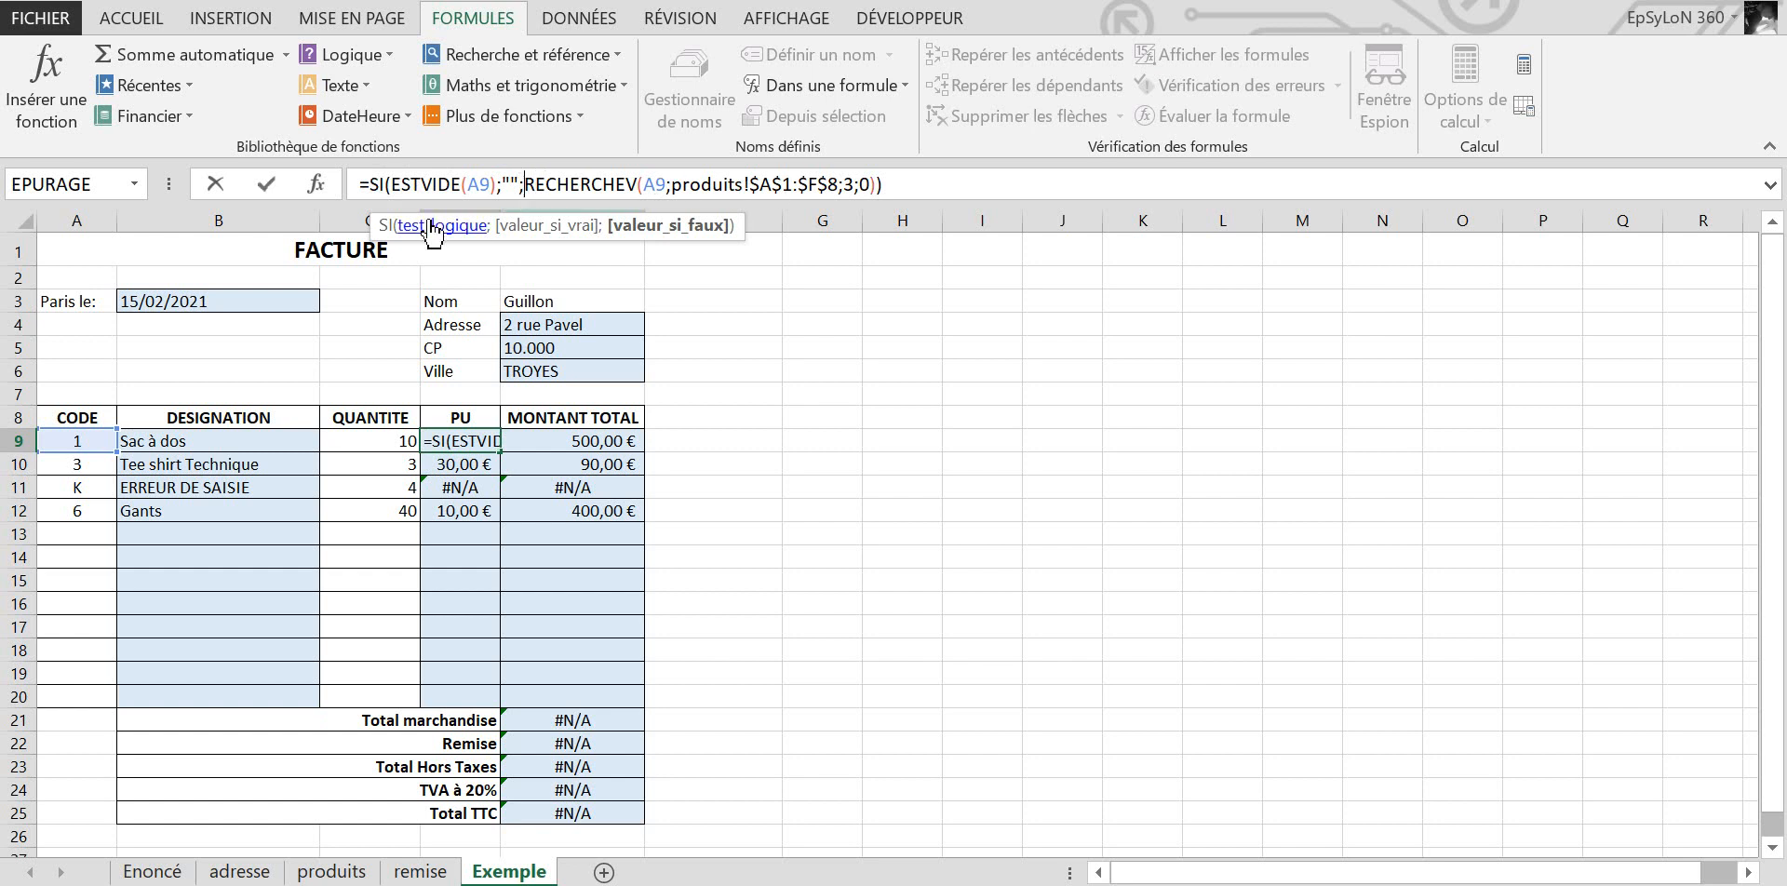
type("S")
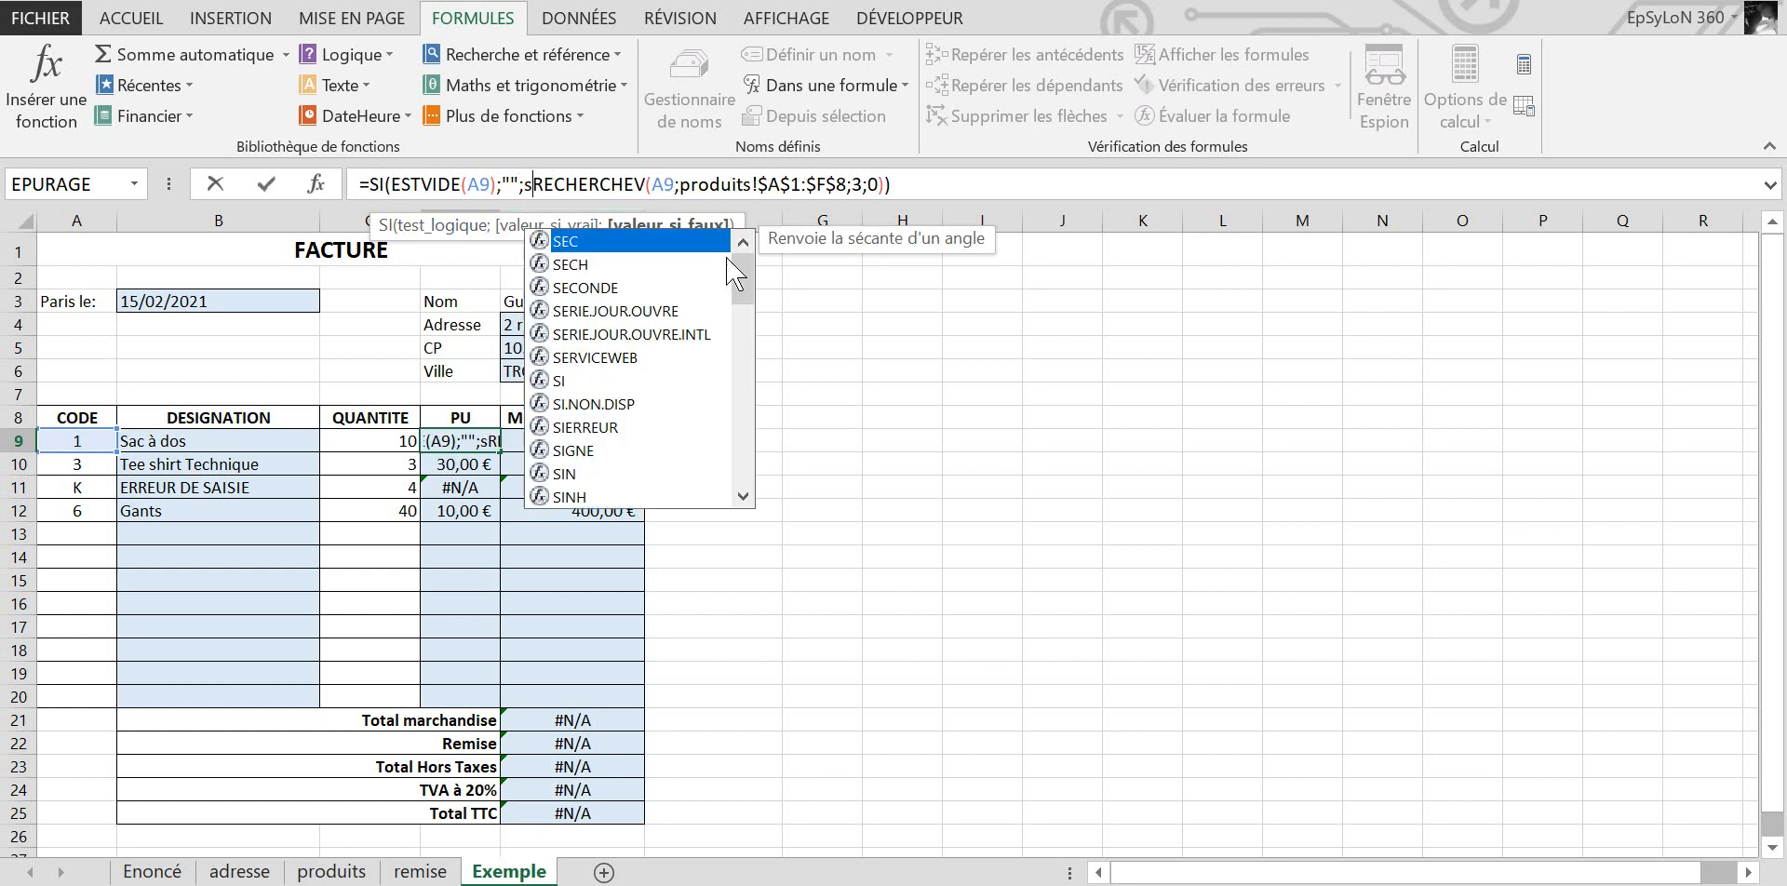
type("I(ESTE")
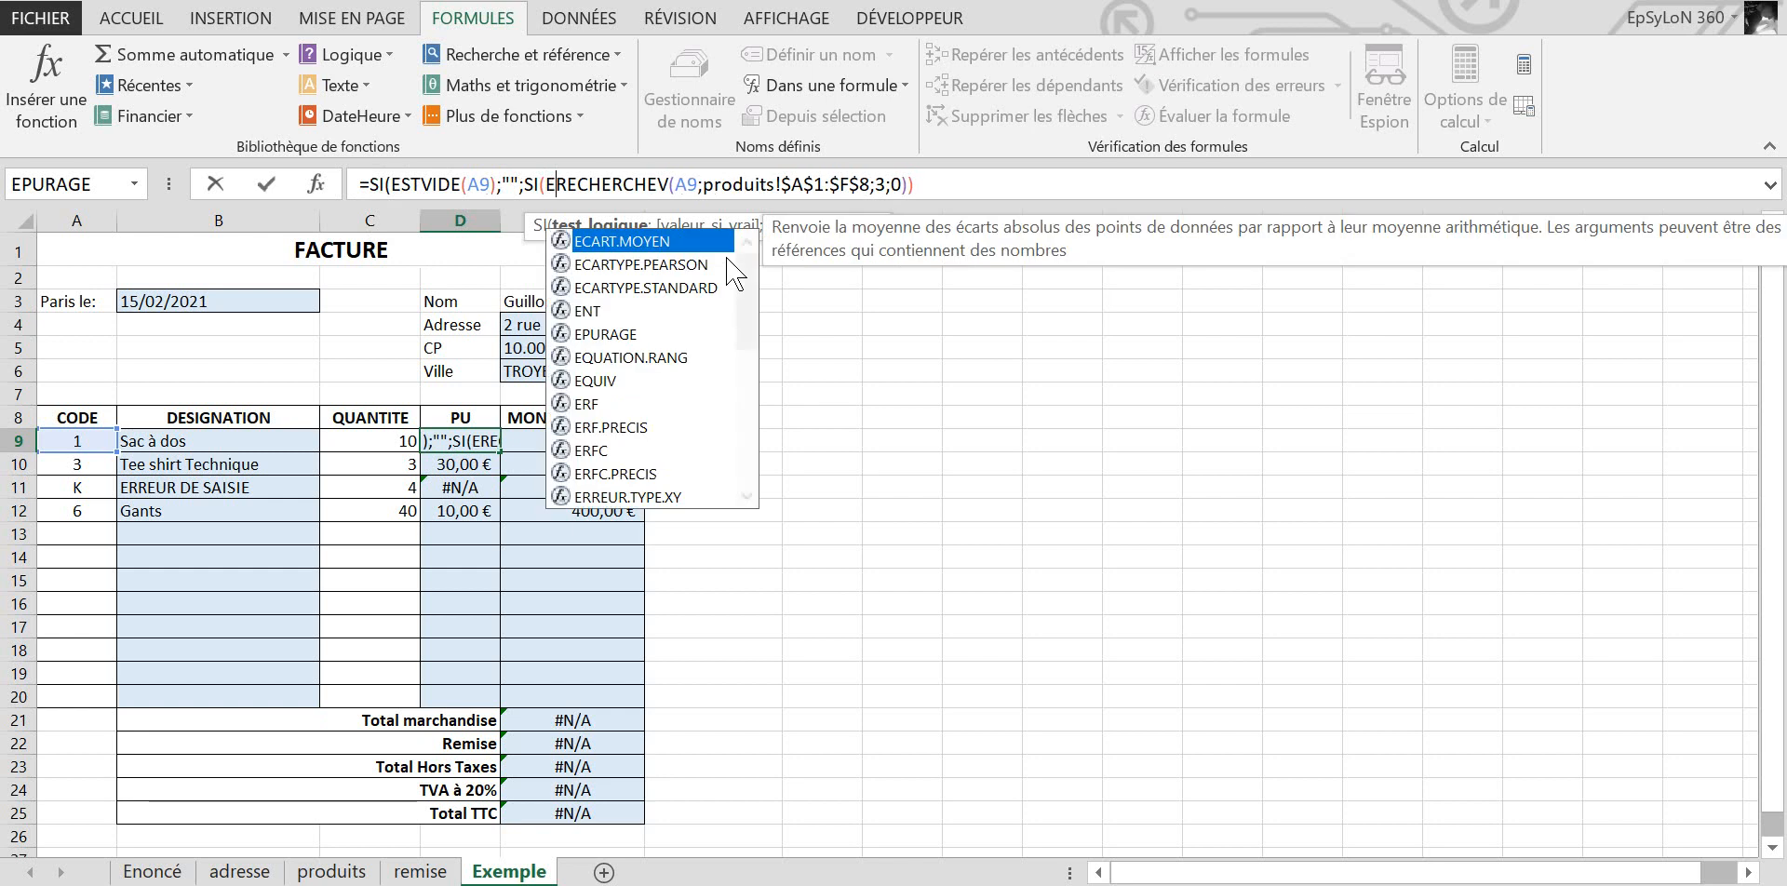
type("RREUR(")
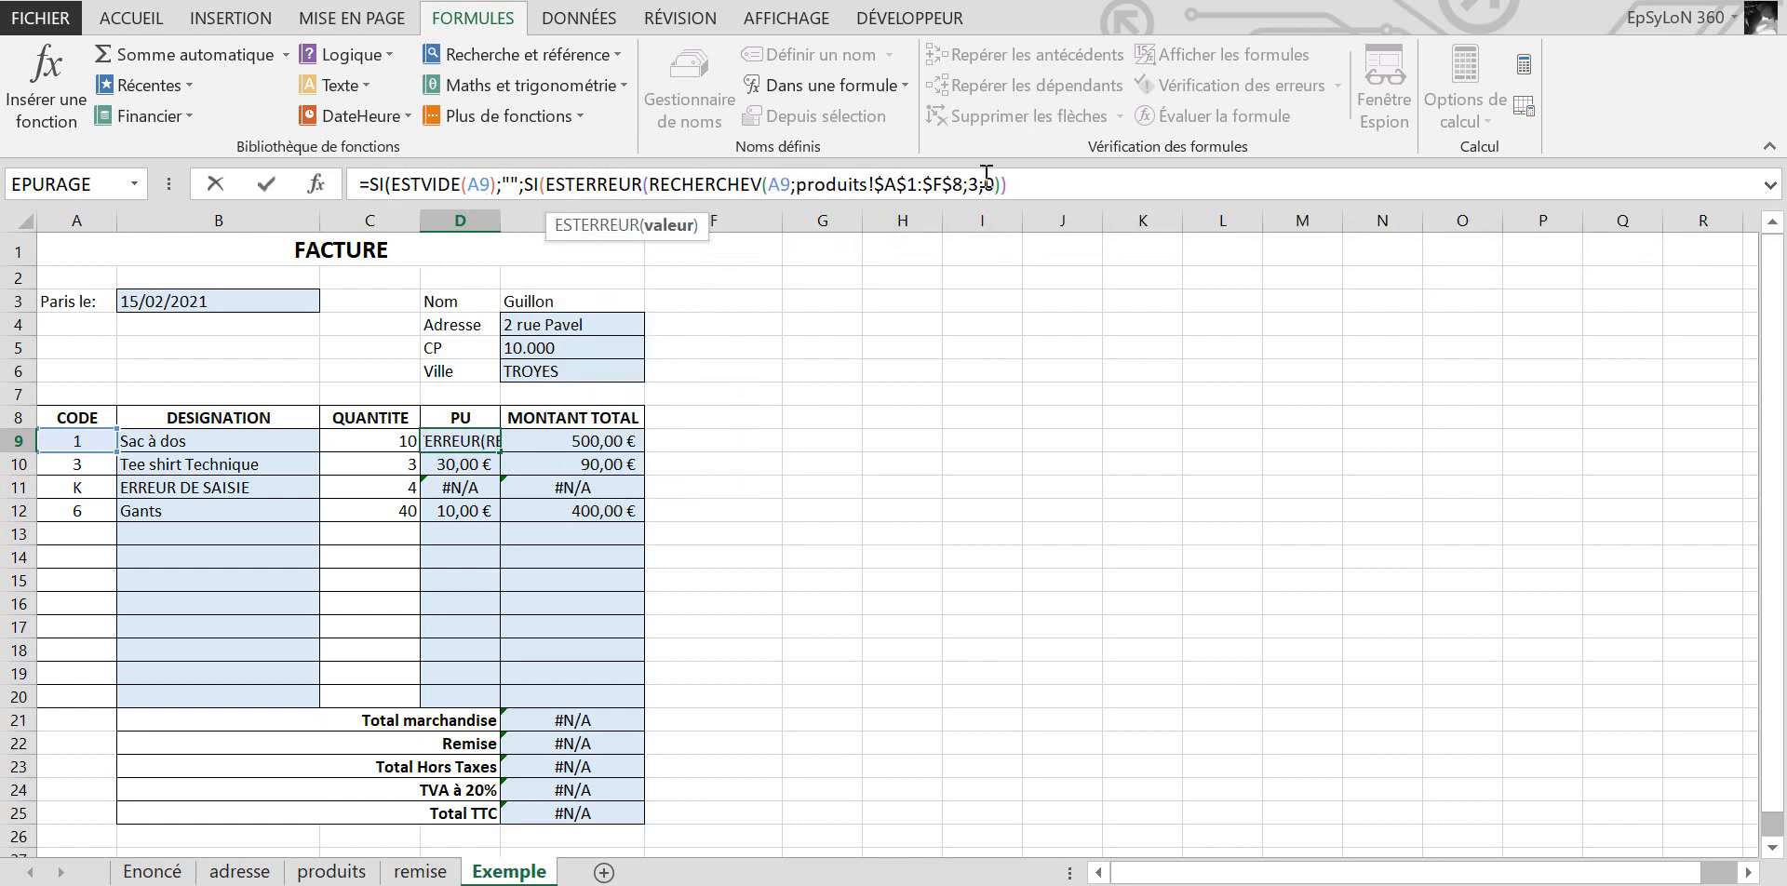
Step: Set "ERRREUR DE SAISIE" as the nested SI's value if true in D9, followed by a semicolon for the next argument
left_click(1048, 186)
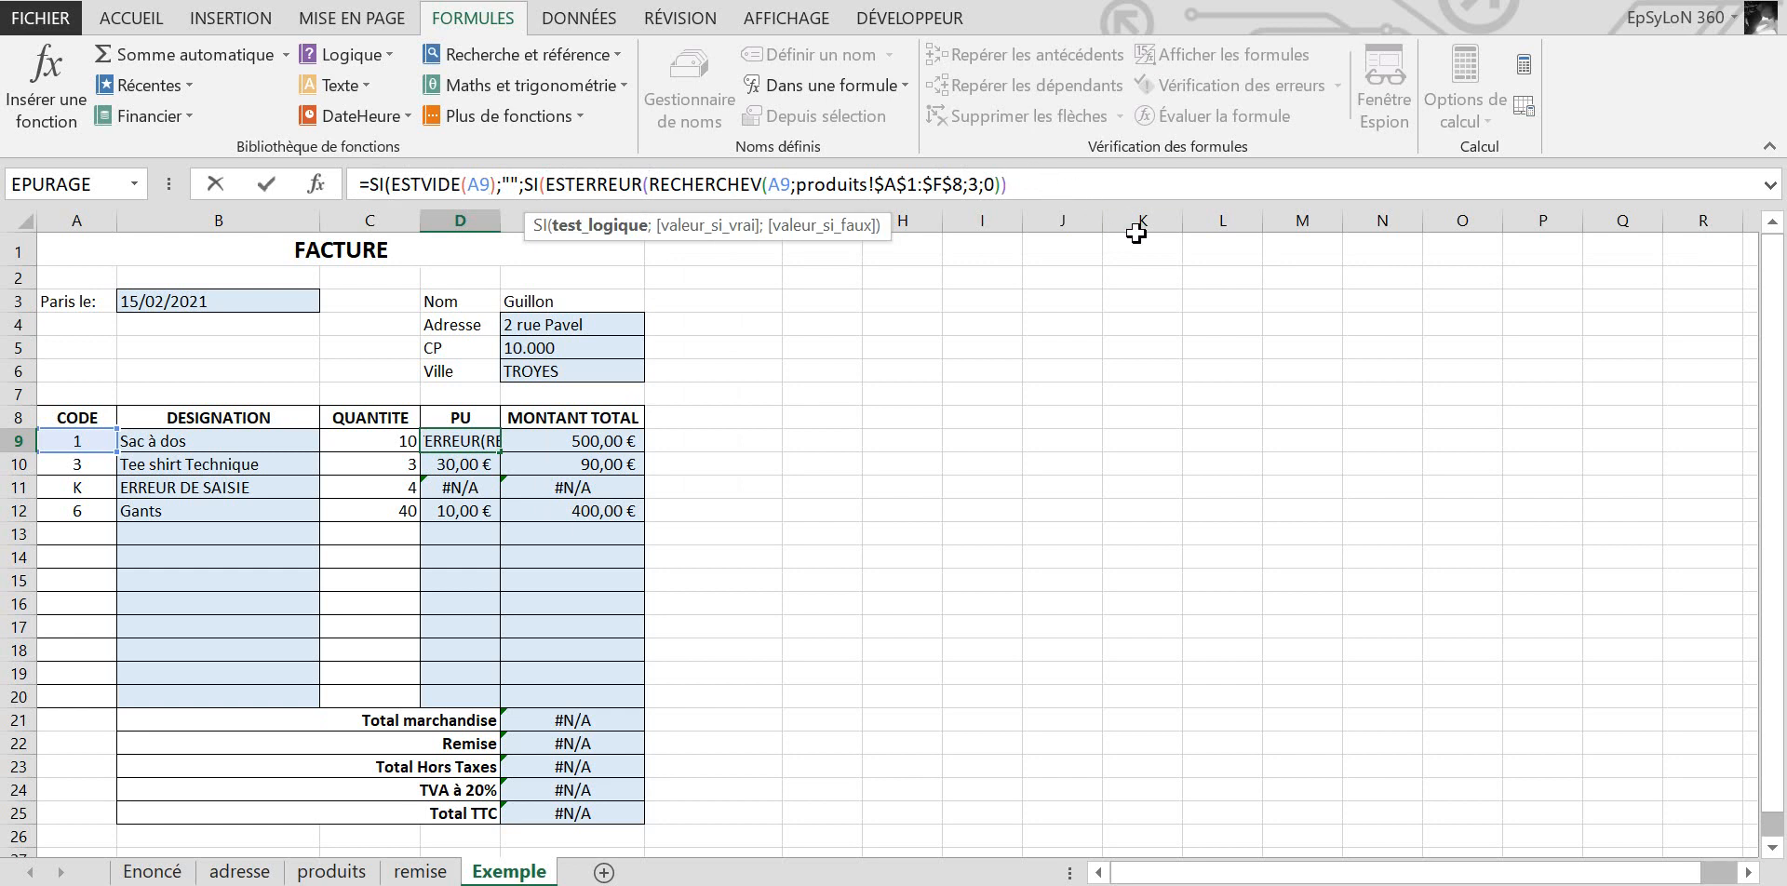
type(";")
type("\"ERRREUR DE")
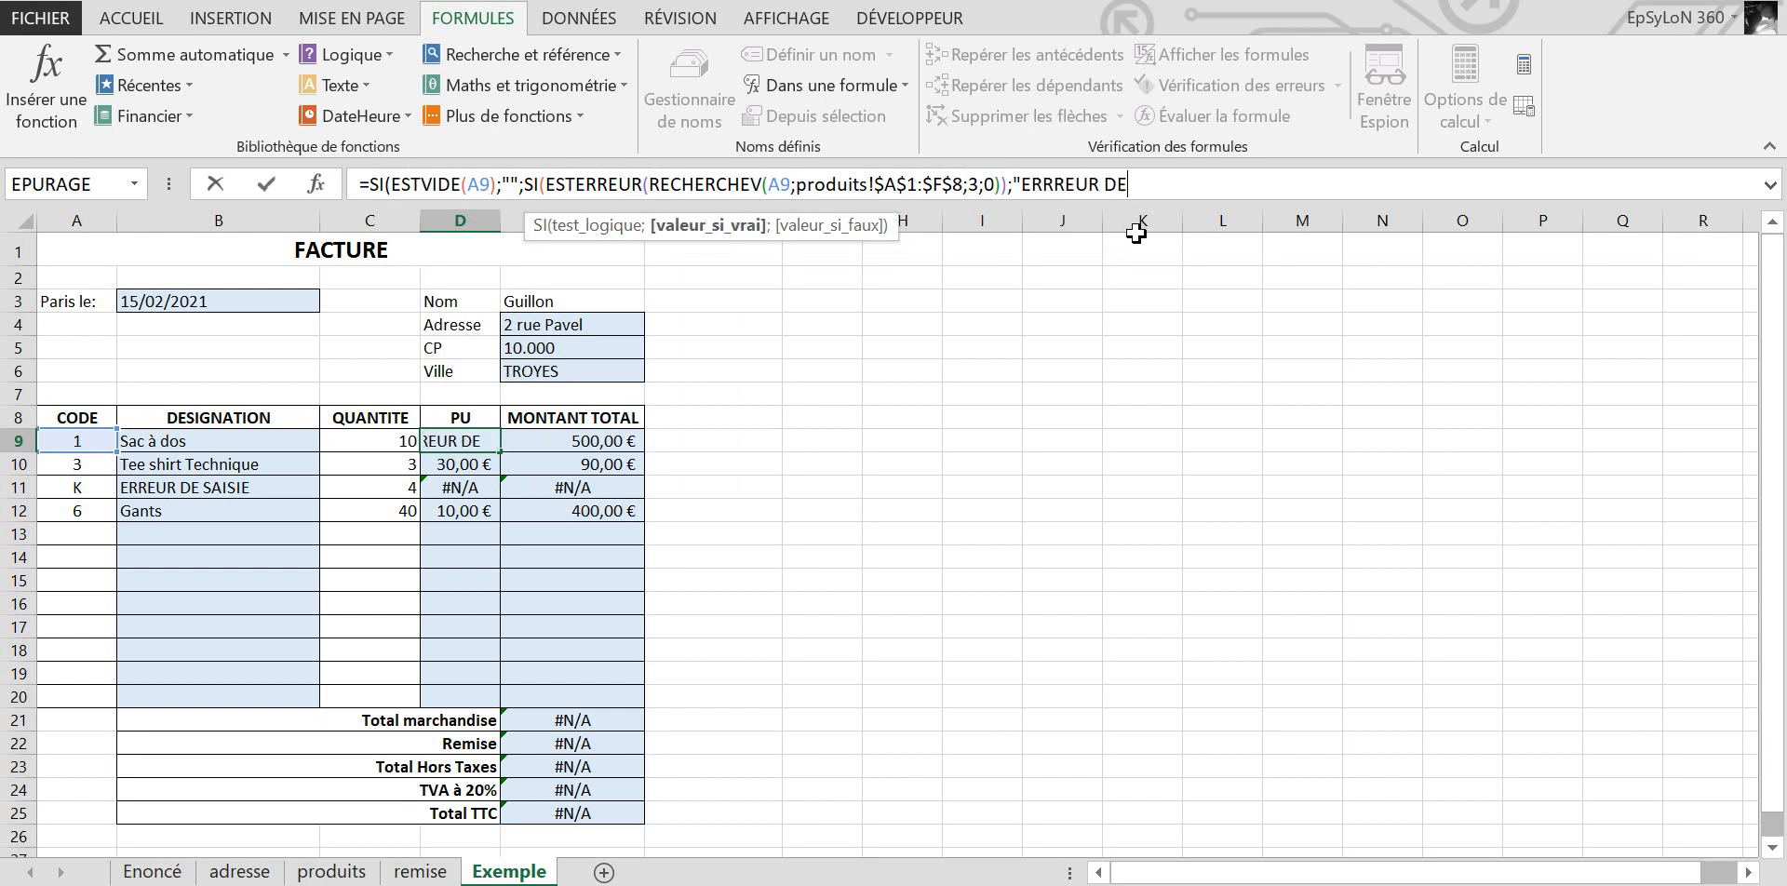
type(" SAISIE\";")
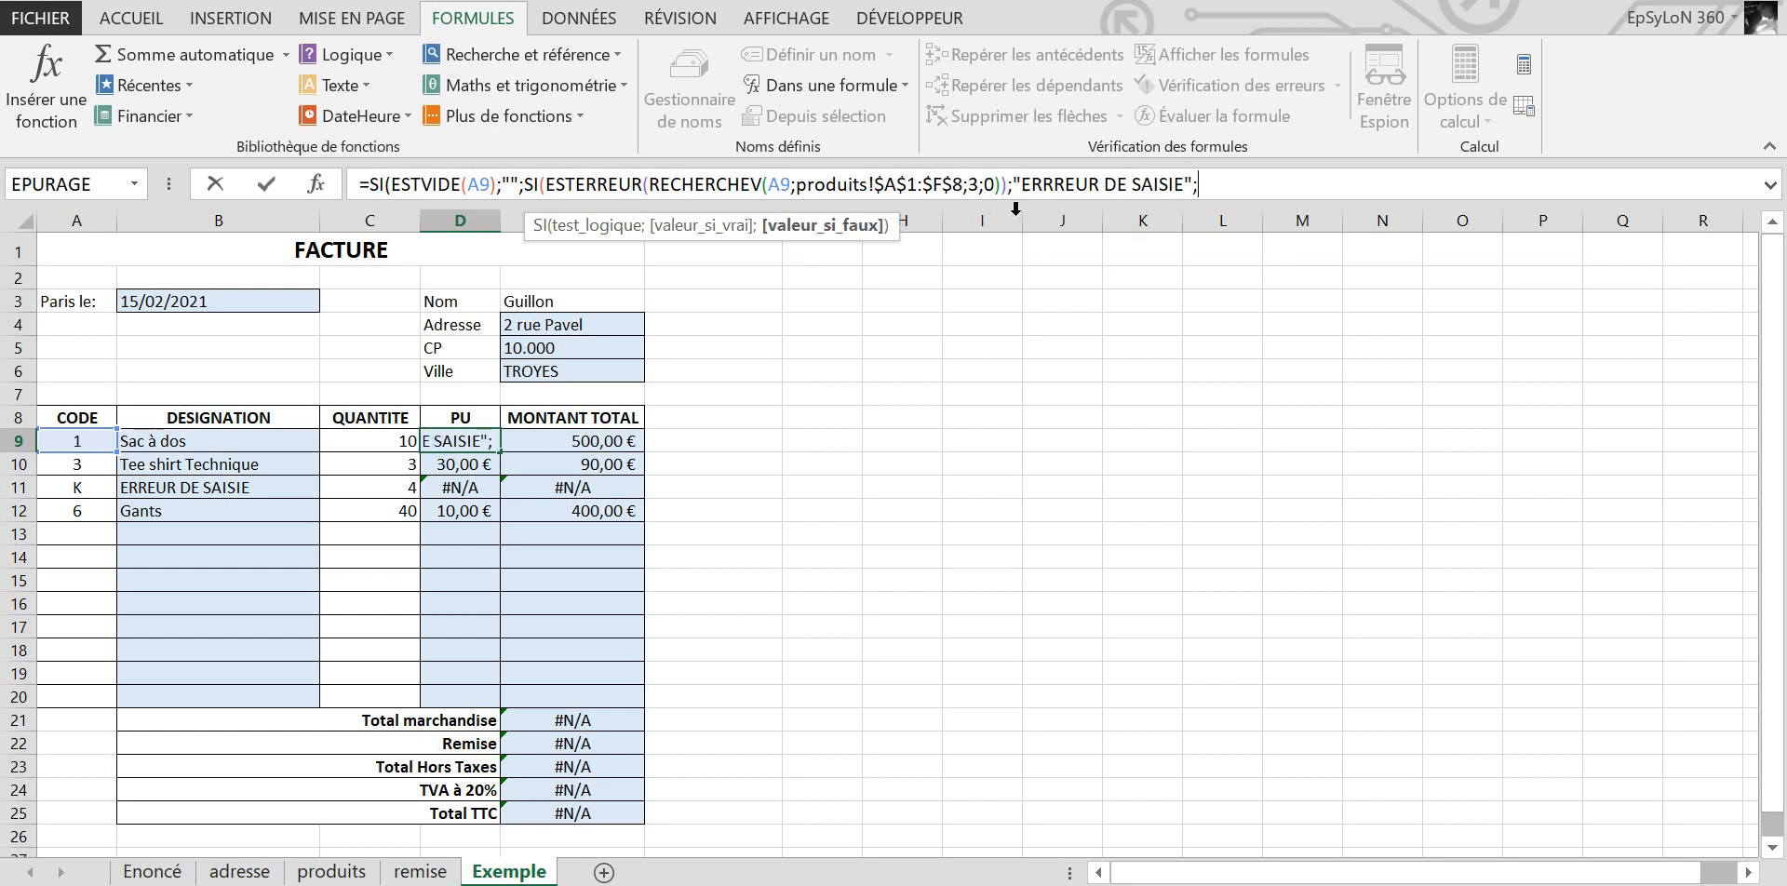
Step: Complete the D9 formula with a copy of its RECHERCHEV expression as the value if false, closing both SI functions
left_click_drag(1002, 185, 650, 189)
key("ctrl+c")
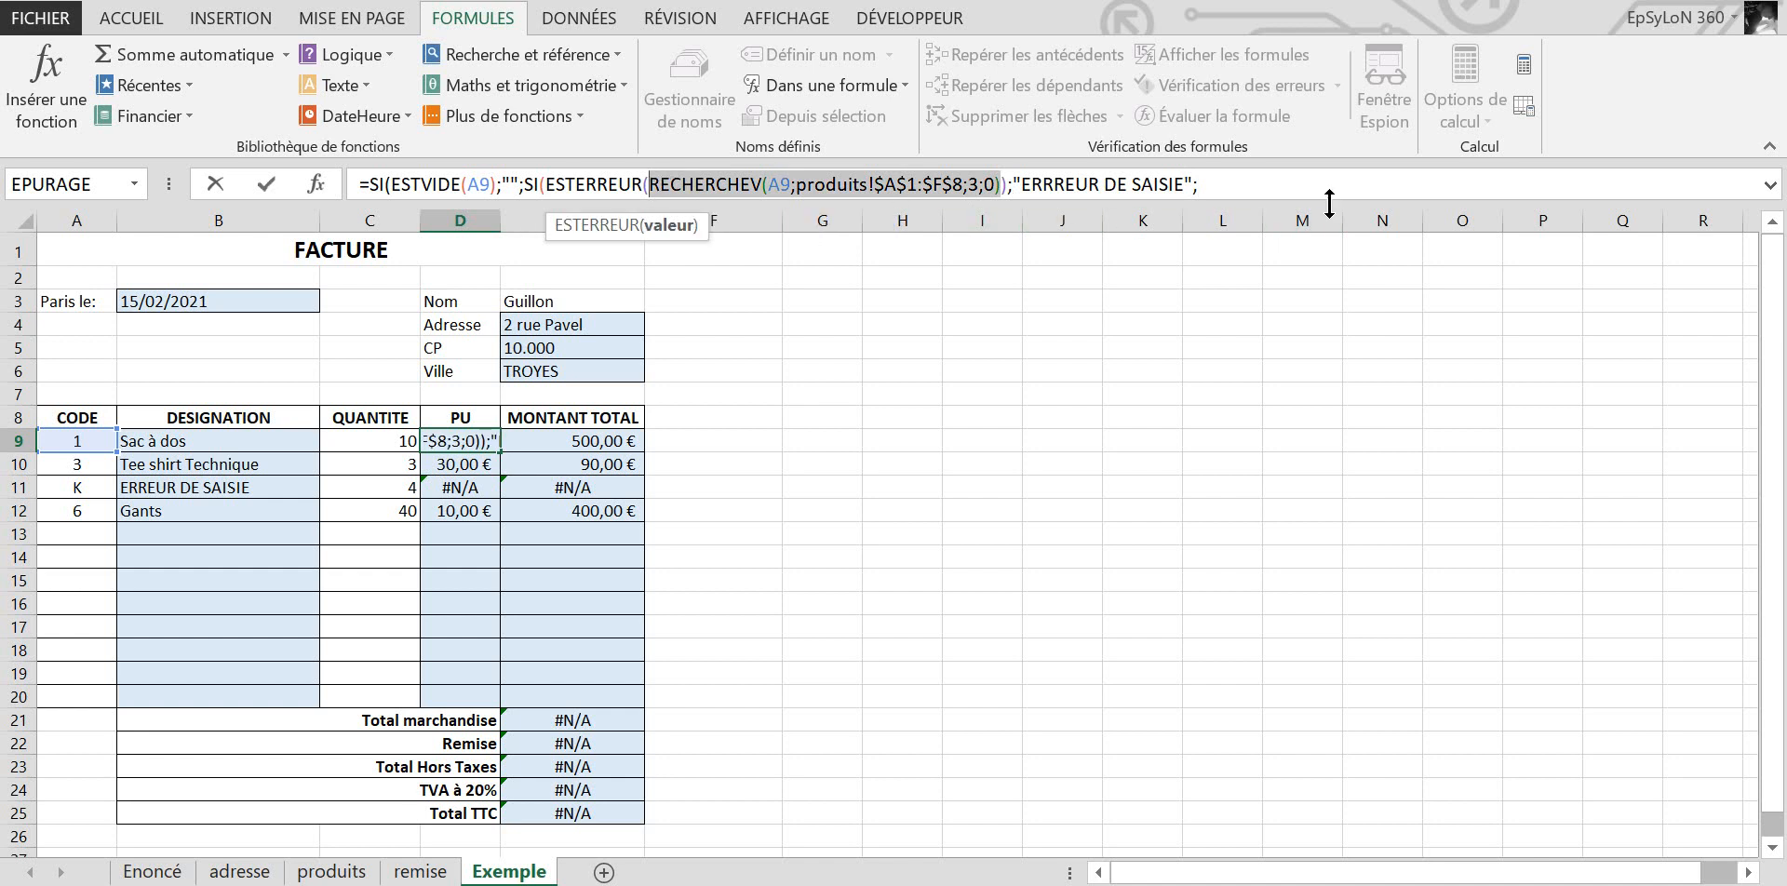
left_click(1307, 193)
key("ctrl+v")
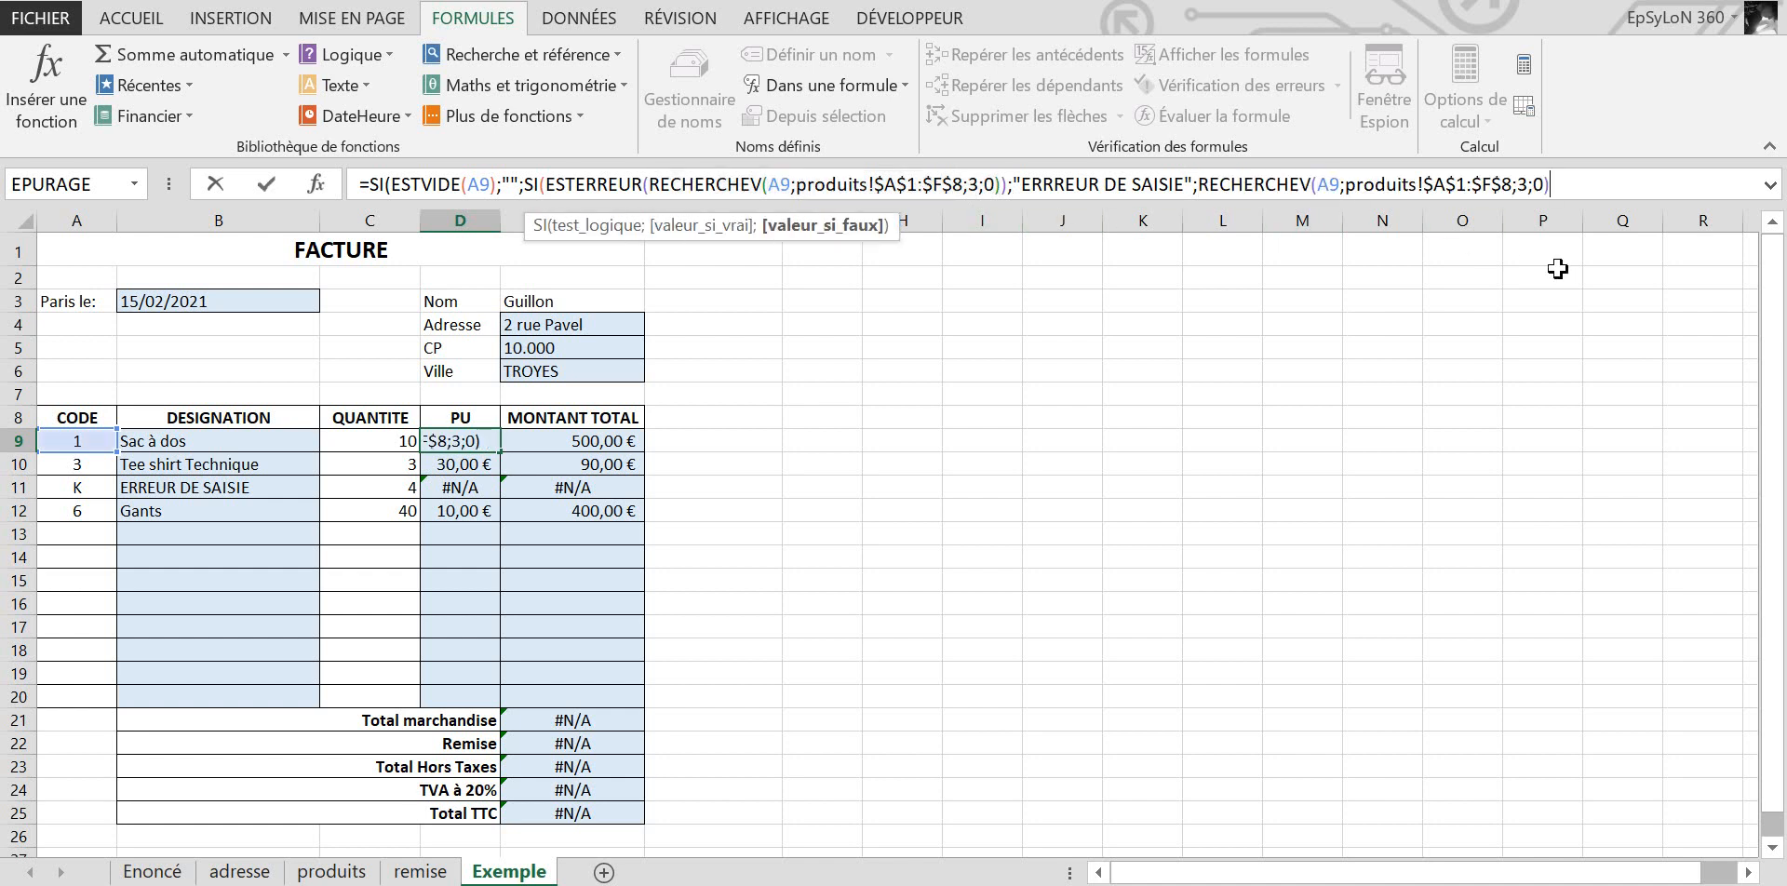
type("))")
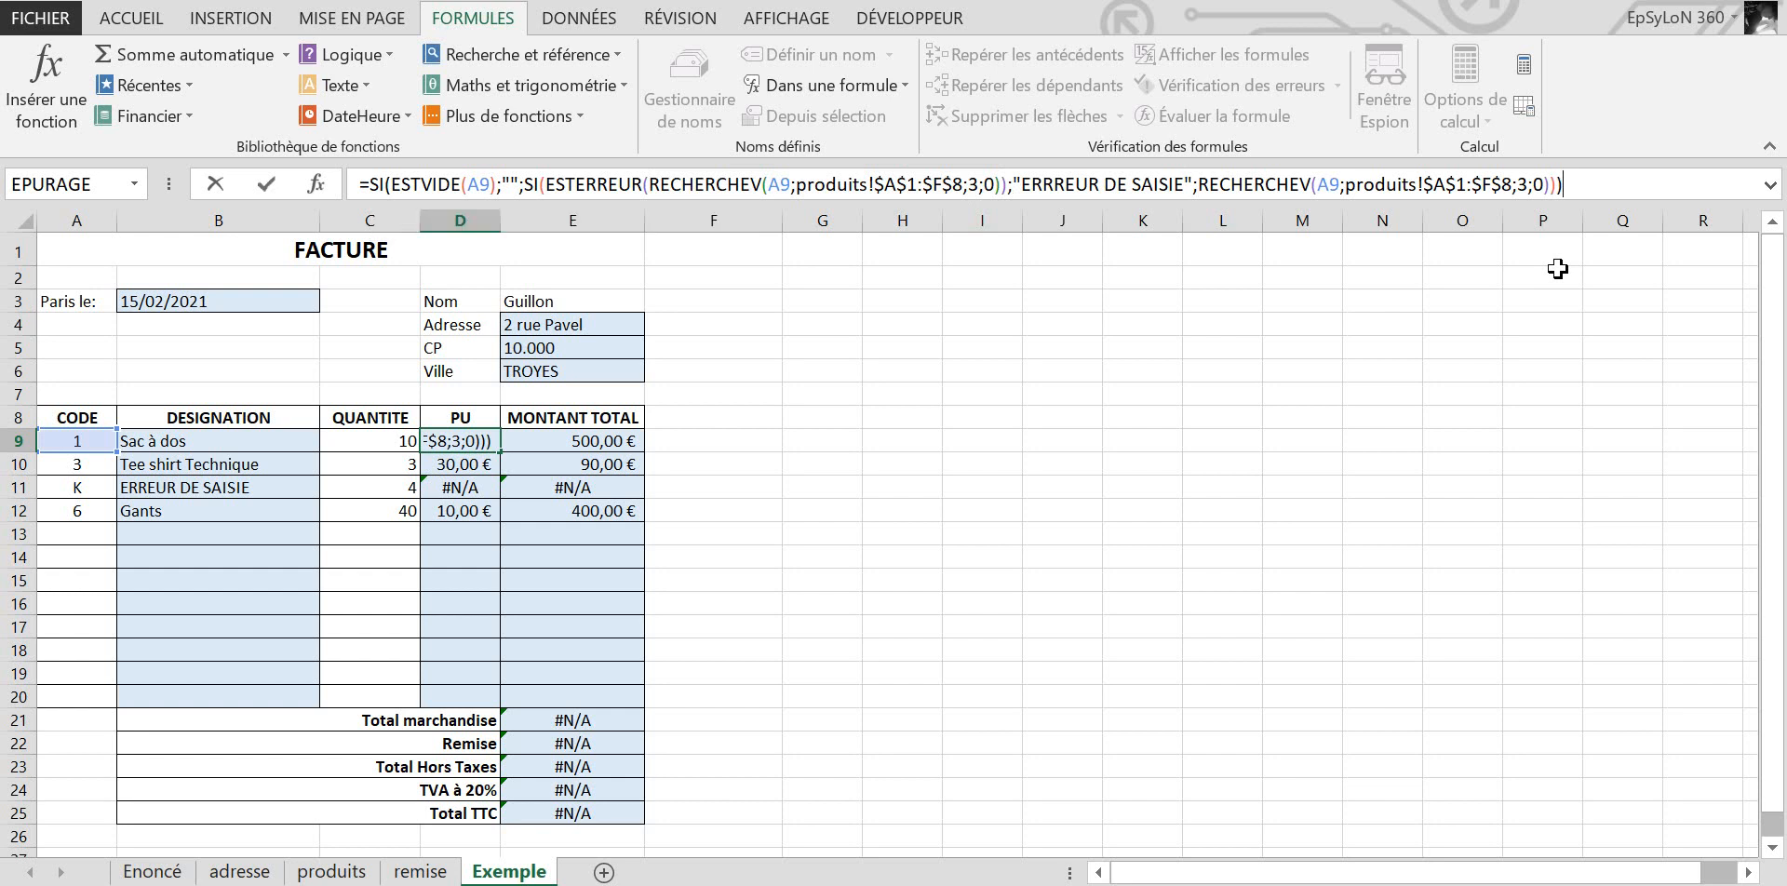
key("Return")
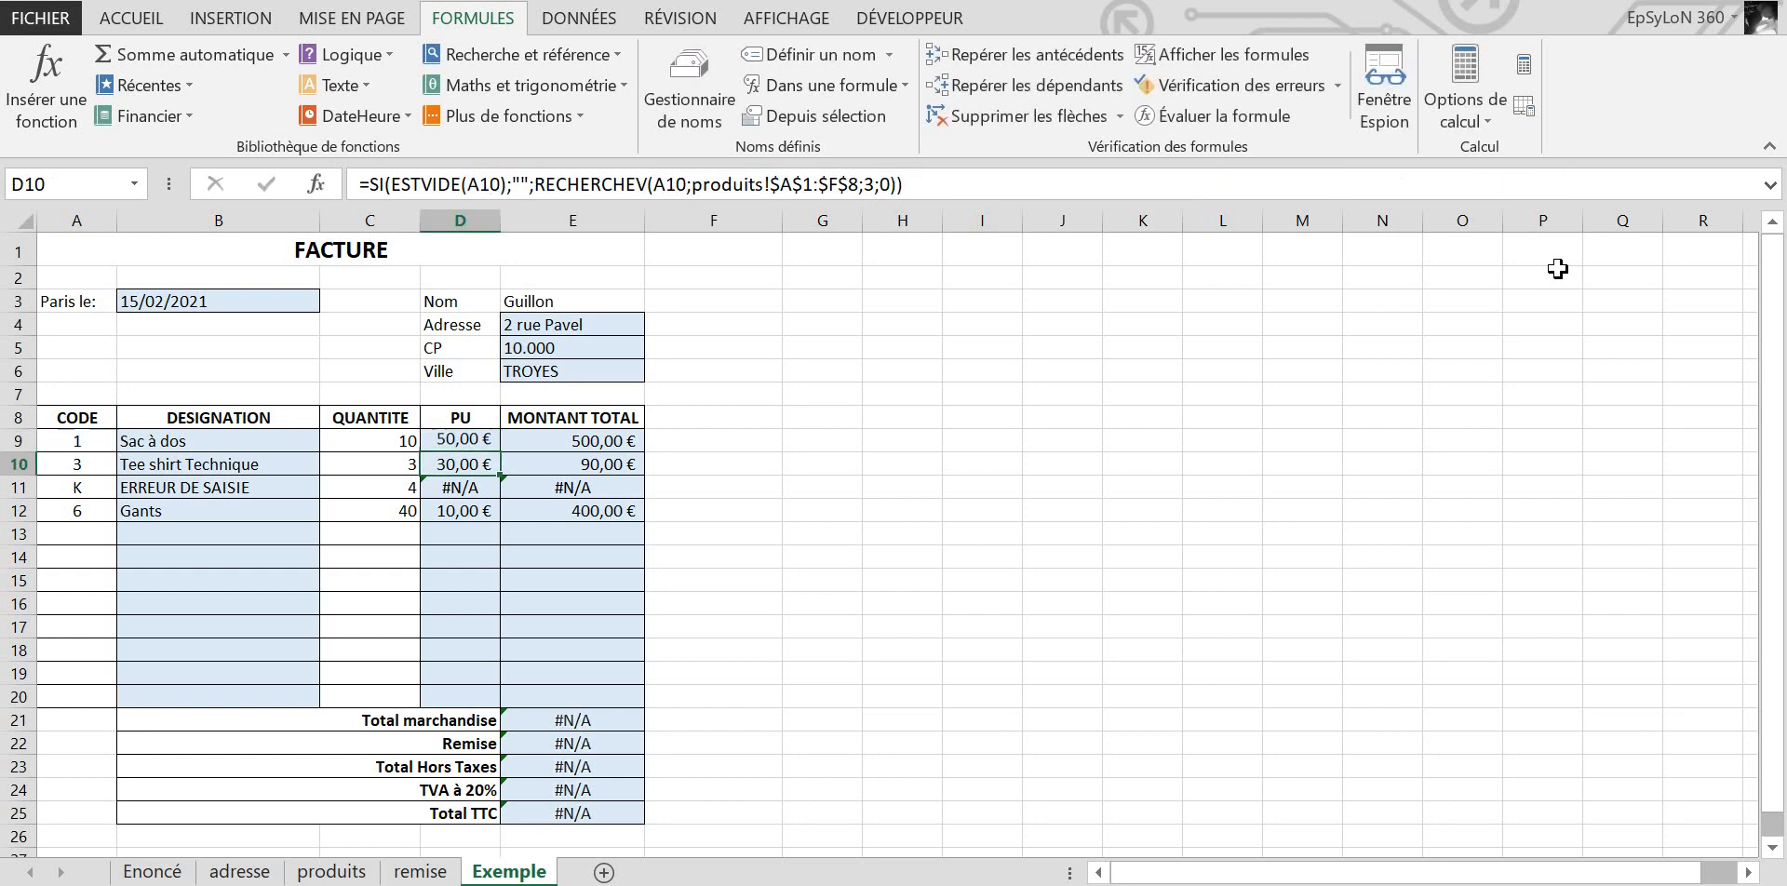
Step: Fill the unit price formula from D9 down through D20
left_click(482, 446)
left_click_drag(502, 454, 484, 703)
left_click(804, 605)
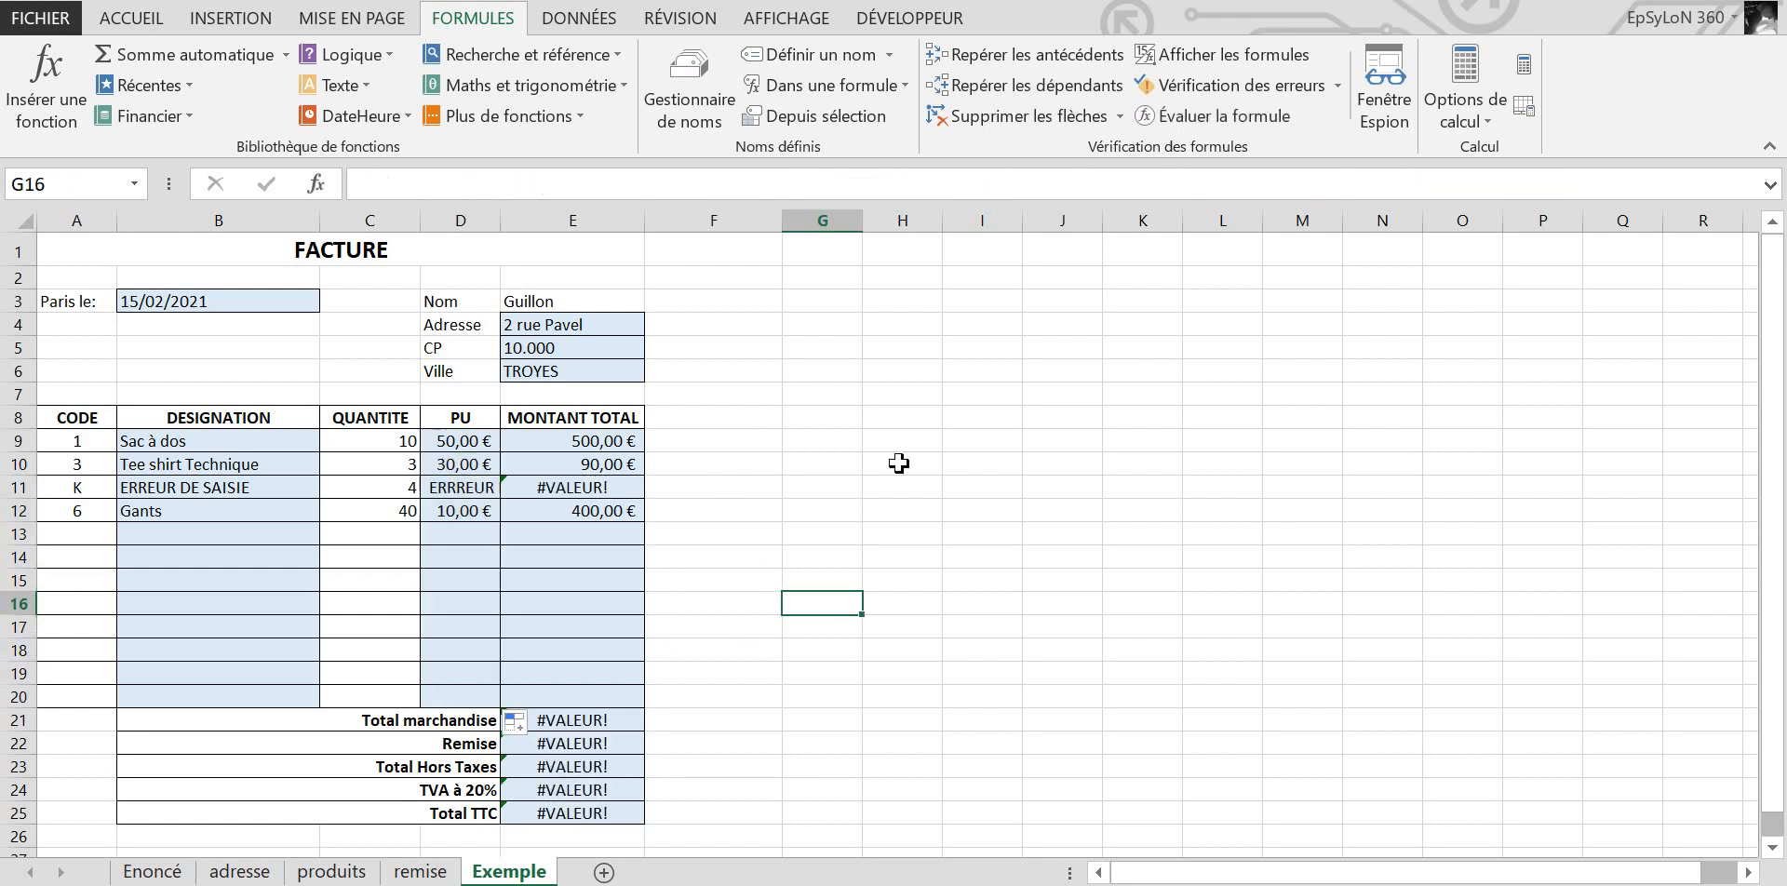
left_click(946, 470)
Step: Examine the total amount formula in E11 and compare it with the rows above
left_click(617, 481)
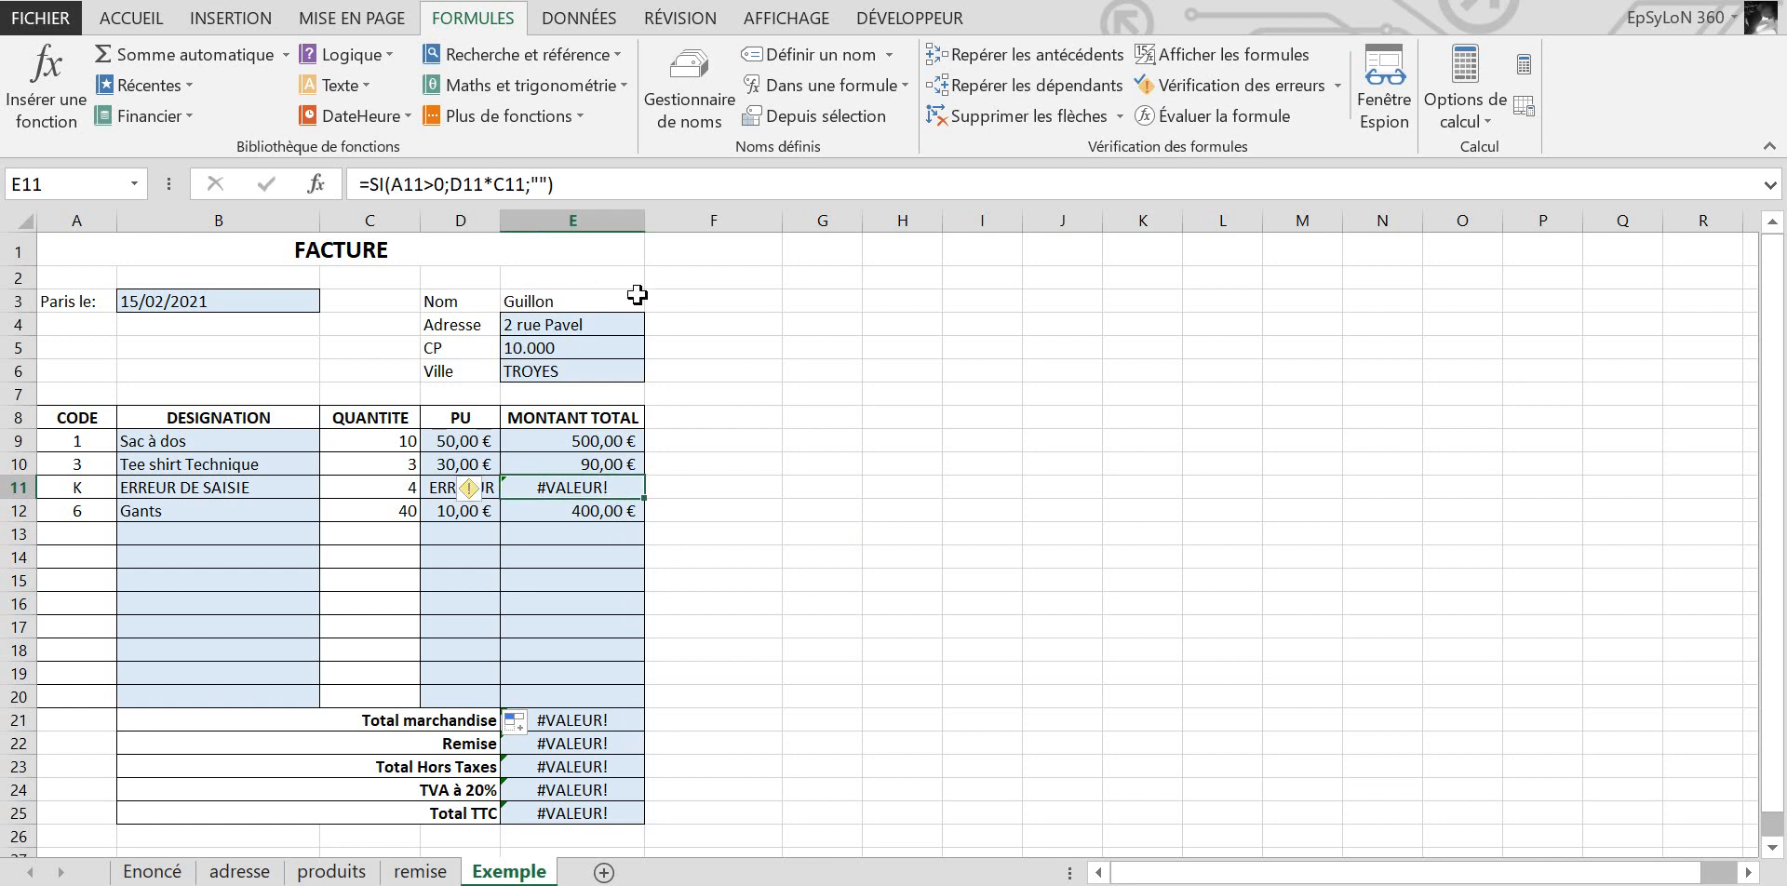
left_click(577, 185)
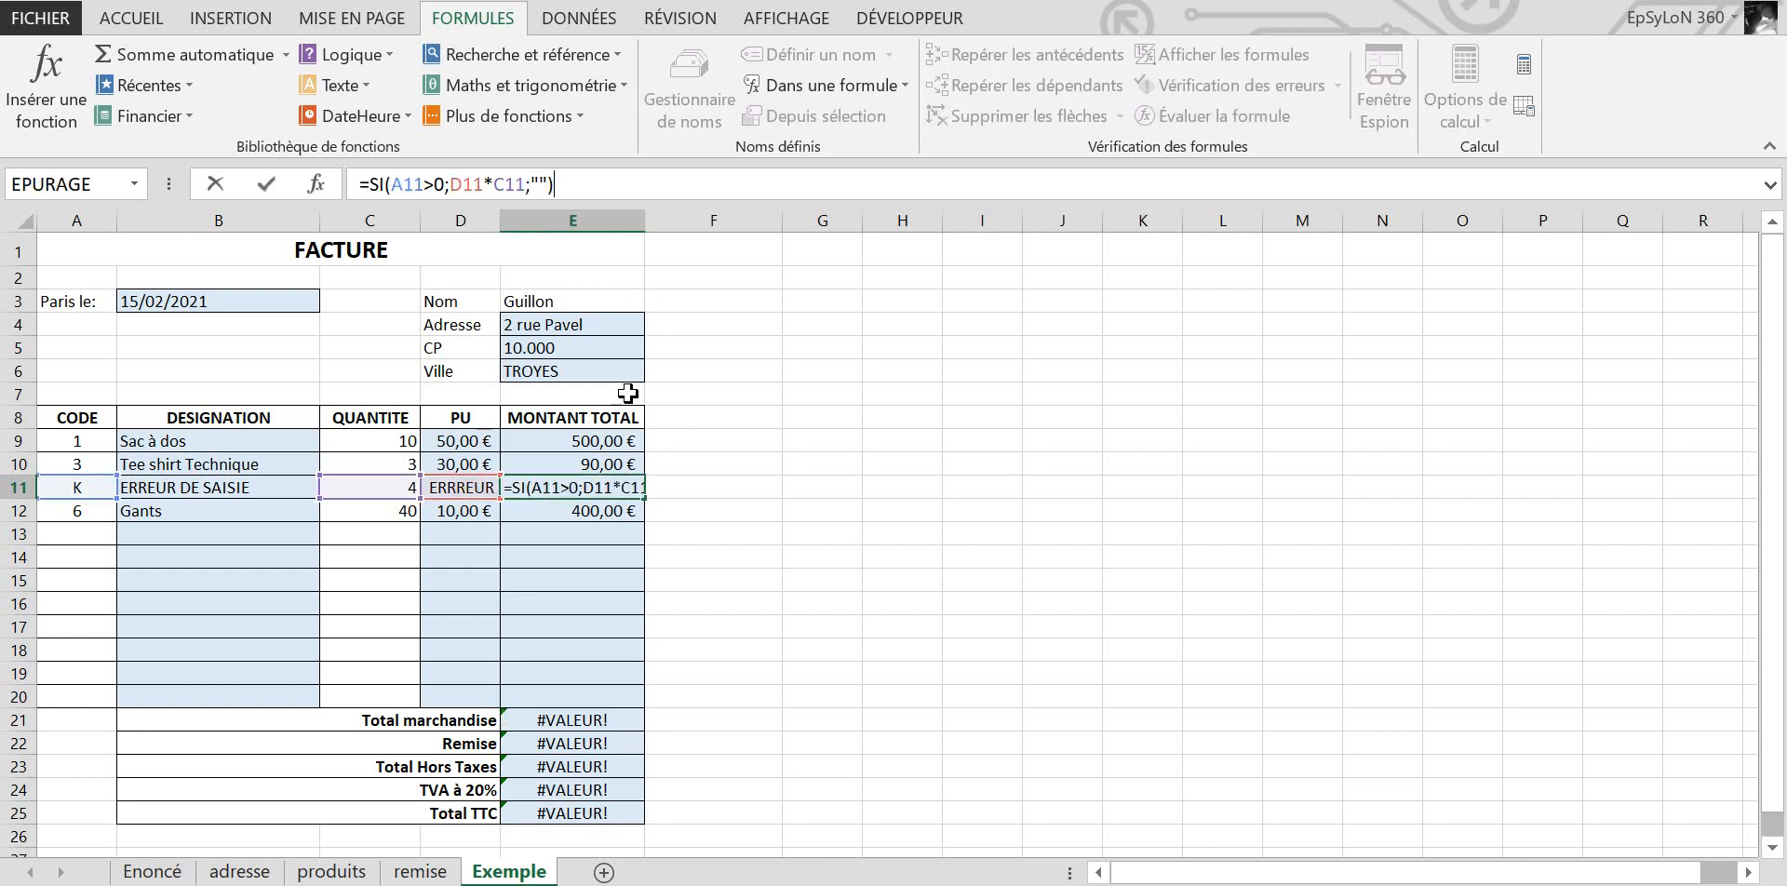
left_click(621, 437)
left_click(620, 486)
left_click(626, 464)
left_click(624, 484)
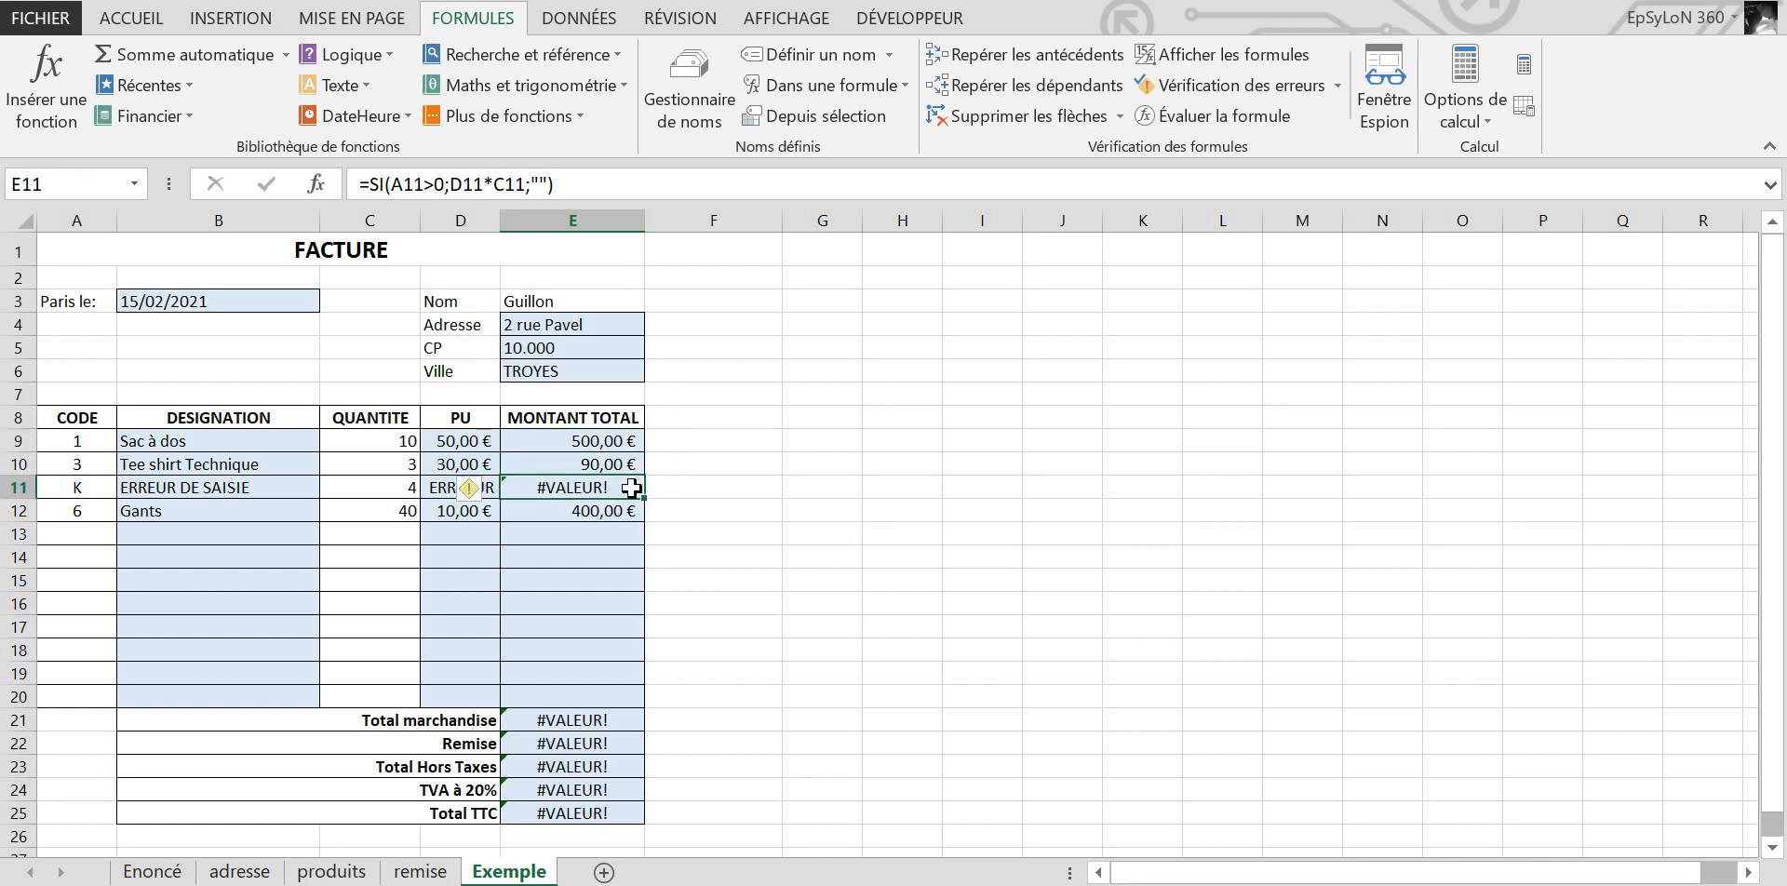
Step: Replace the total amount formula in E9 with =C9*D9
left_click(632, 439)
left_click_drag(559, 183, 1, 156)
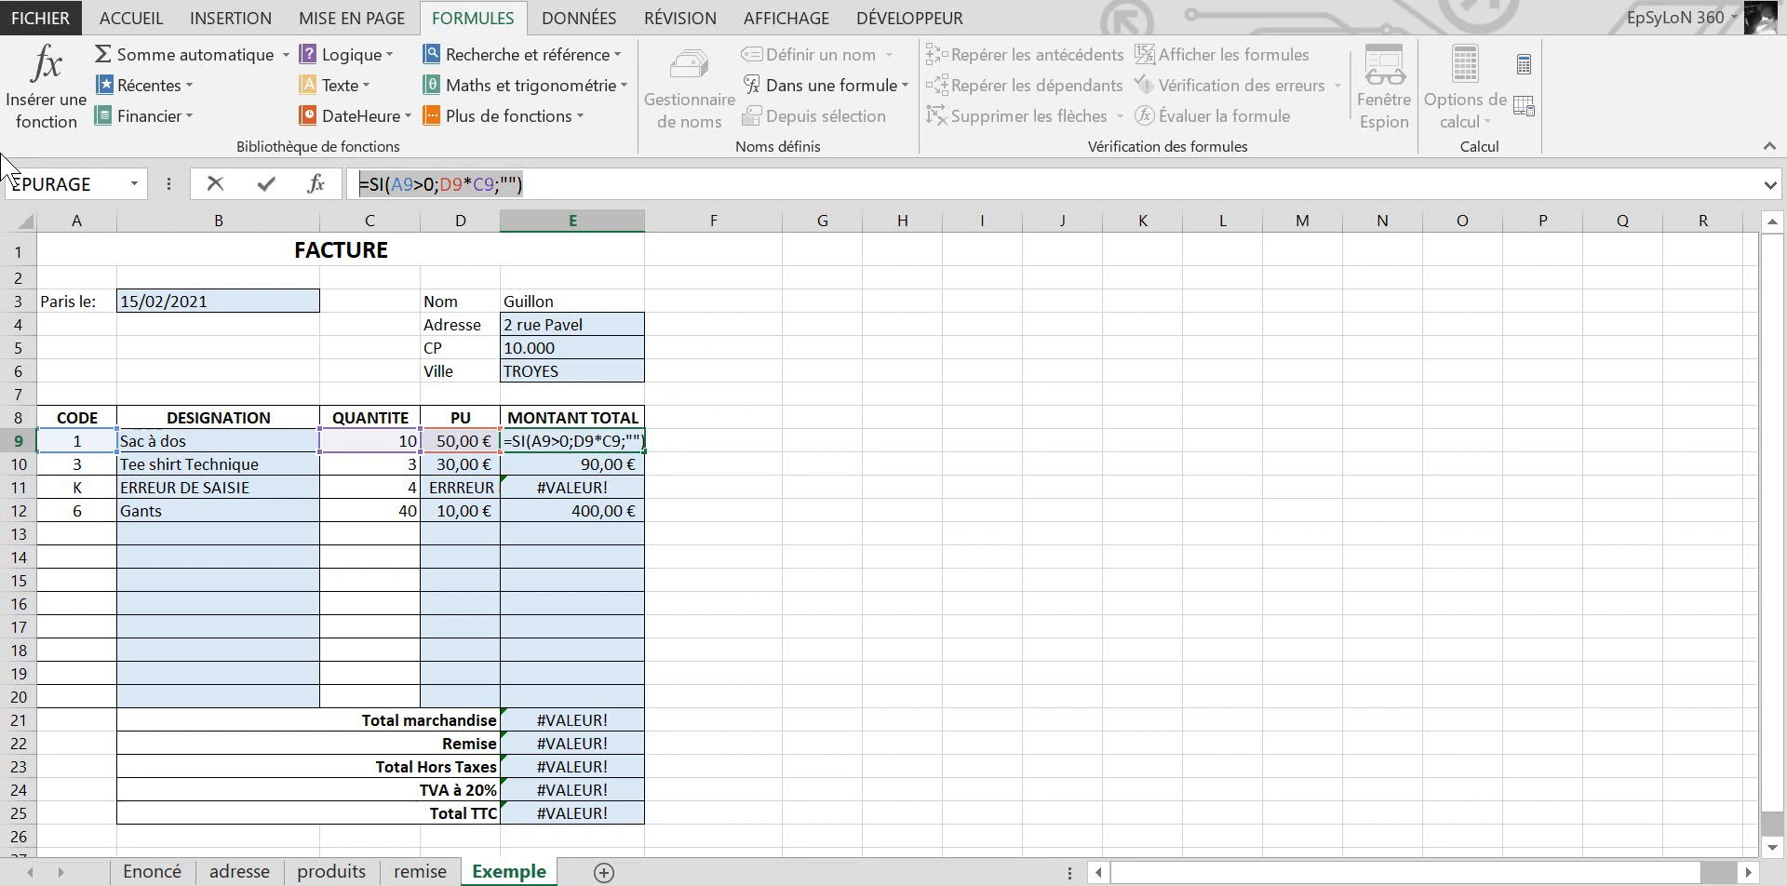
type("=")
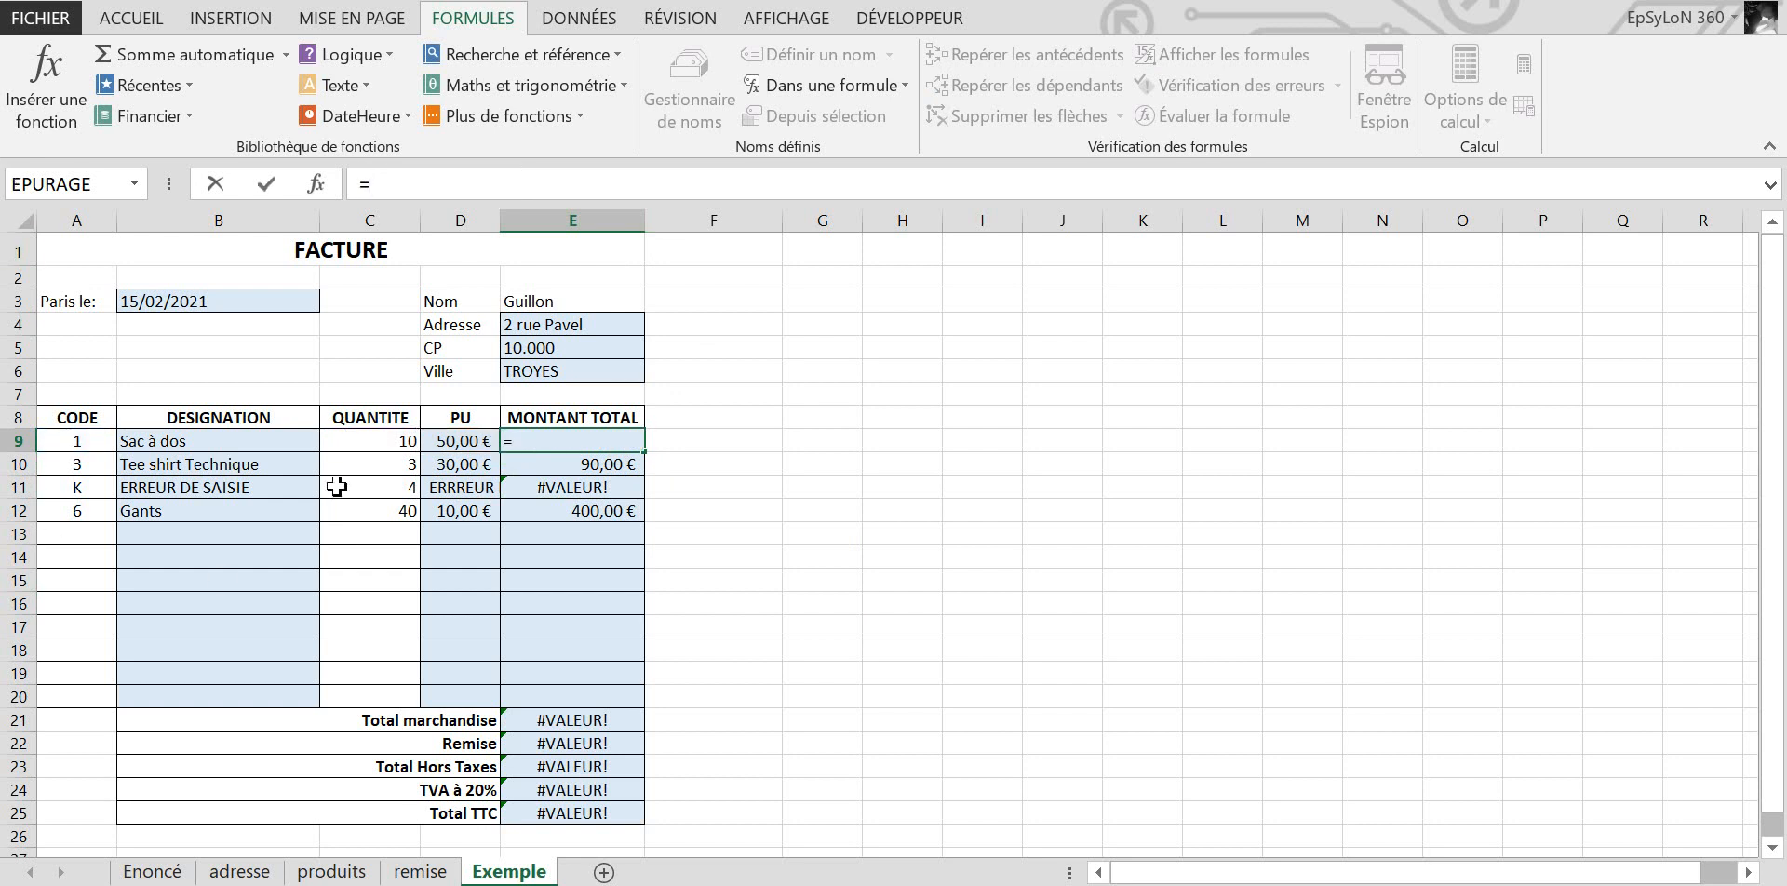
left_click(387, 443)
type("*")
left_click(471, 442)
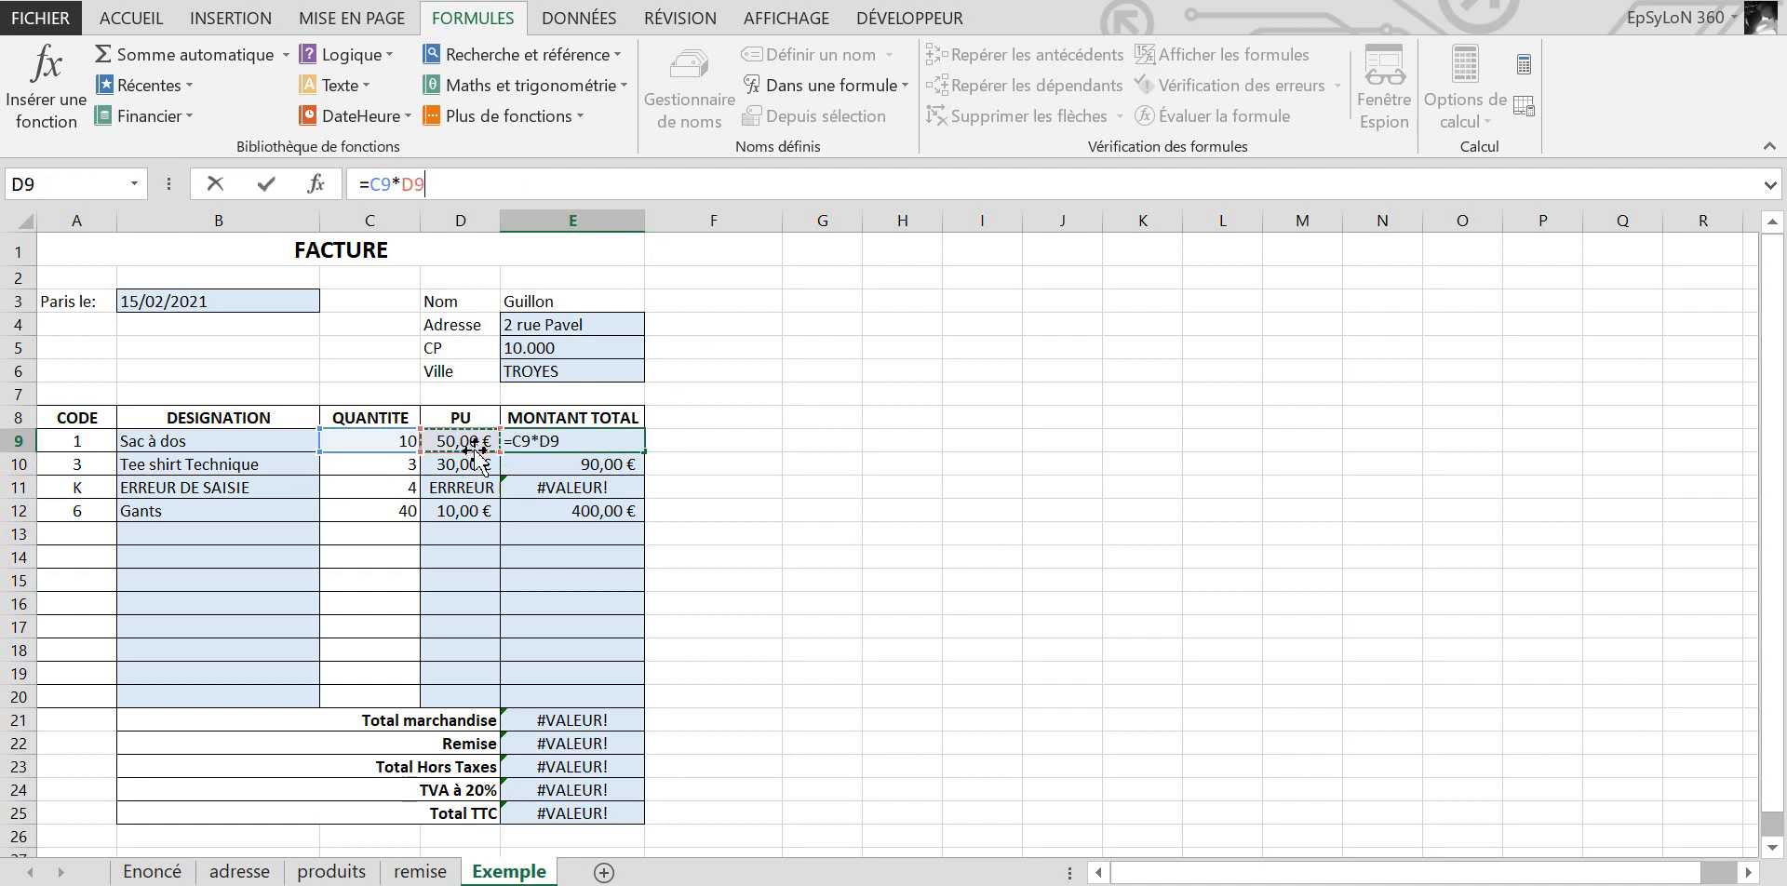
key("Return")
Step: Fill the total amount formula from E9 down through E20
left_click(613, 442)
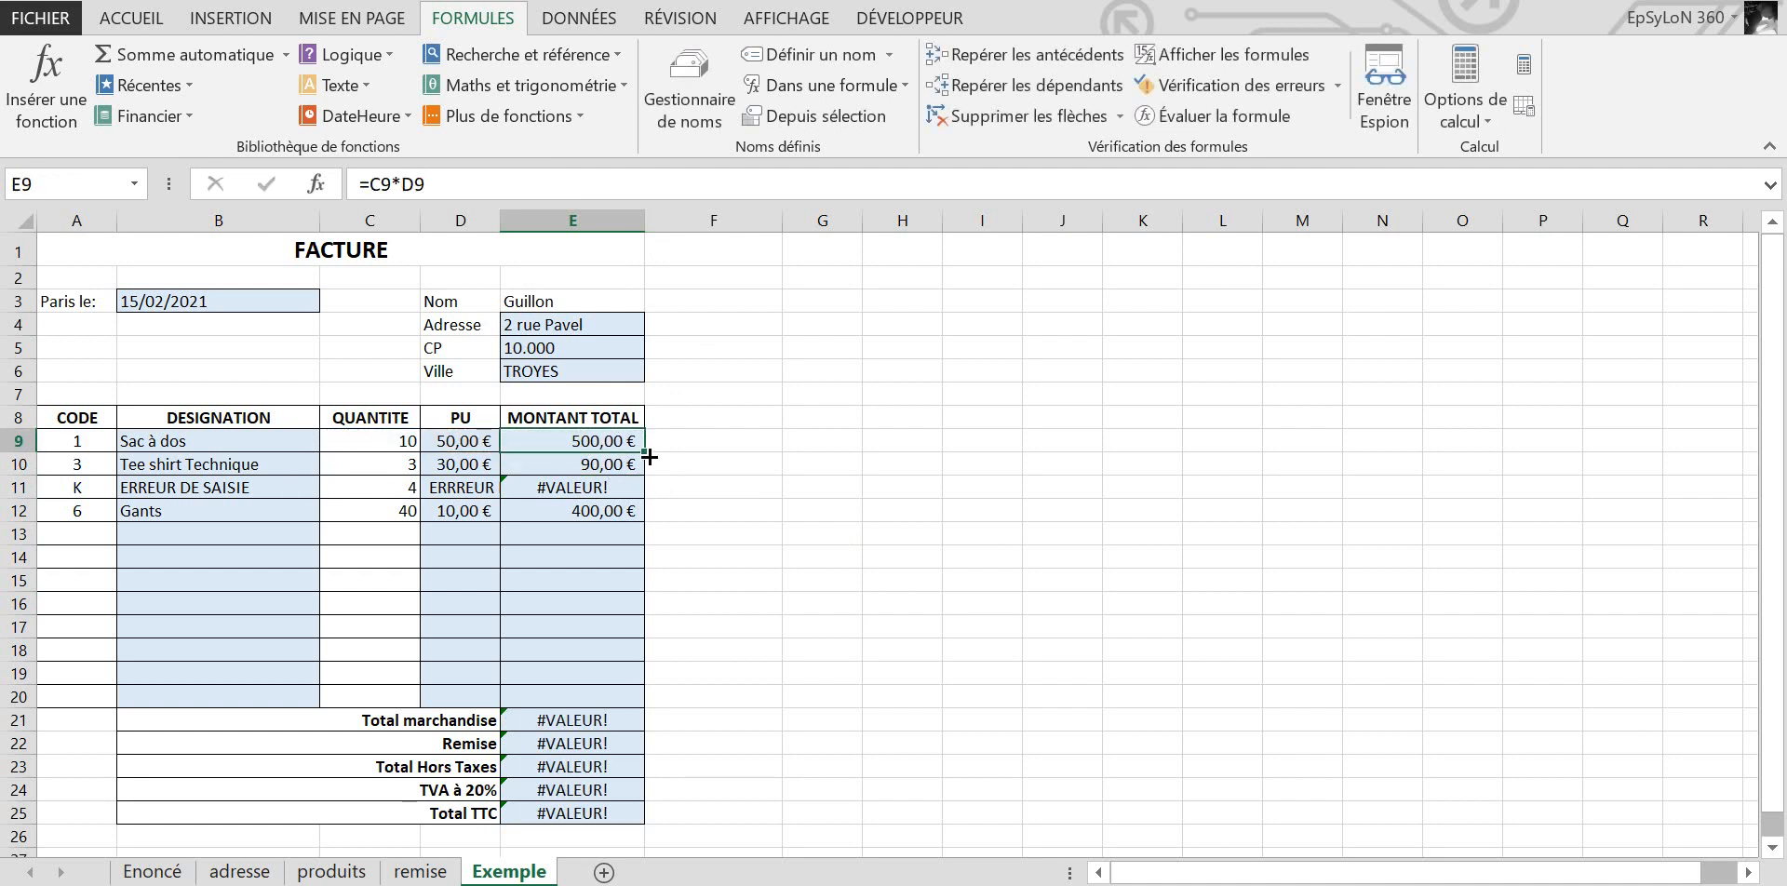
left_click_drag(649, 456, 650, 710)
left_click(801, 626)
Step: Examine the quantity, unit price and total amount cells in rows 11 and 13 to trace the #VALEUR! errors
left_click(582, 538)
left_click(388, 530)
left_click(433, 527)
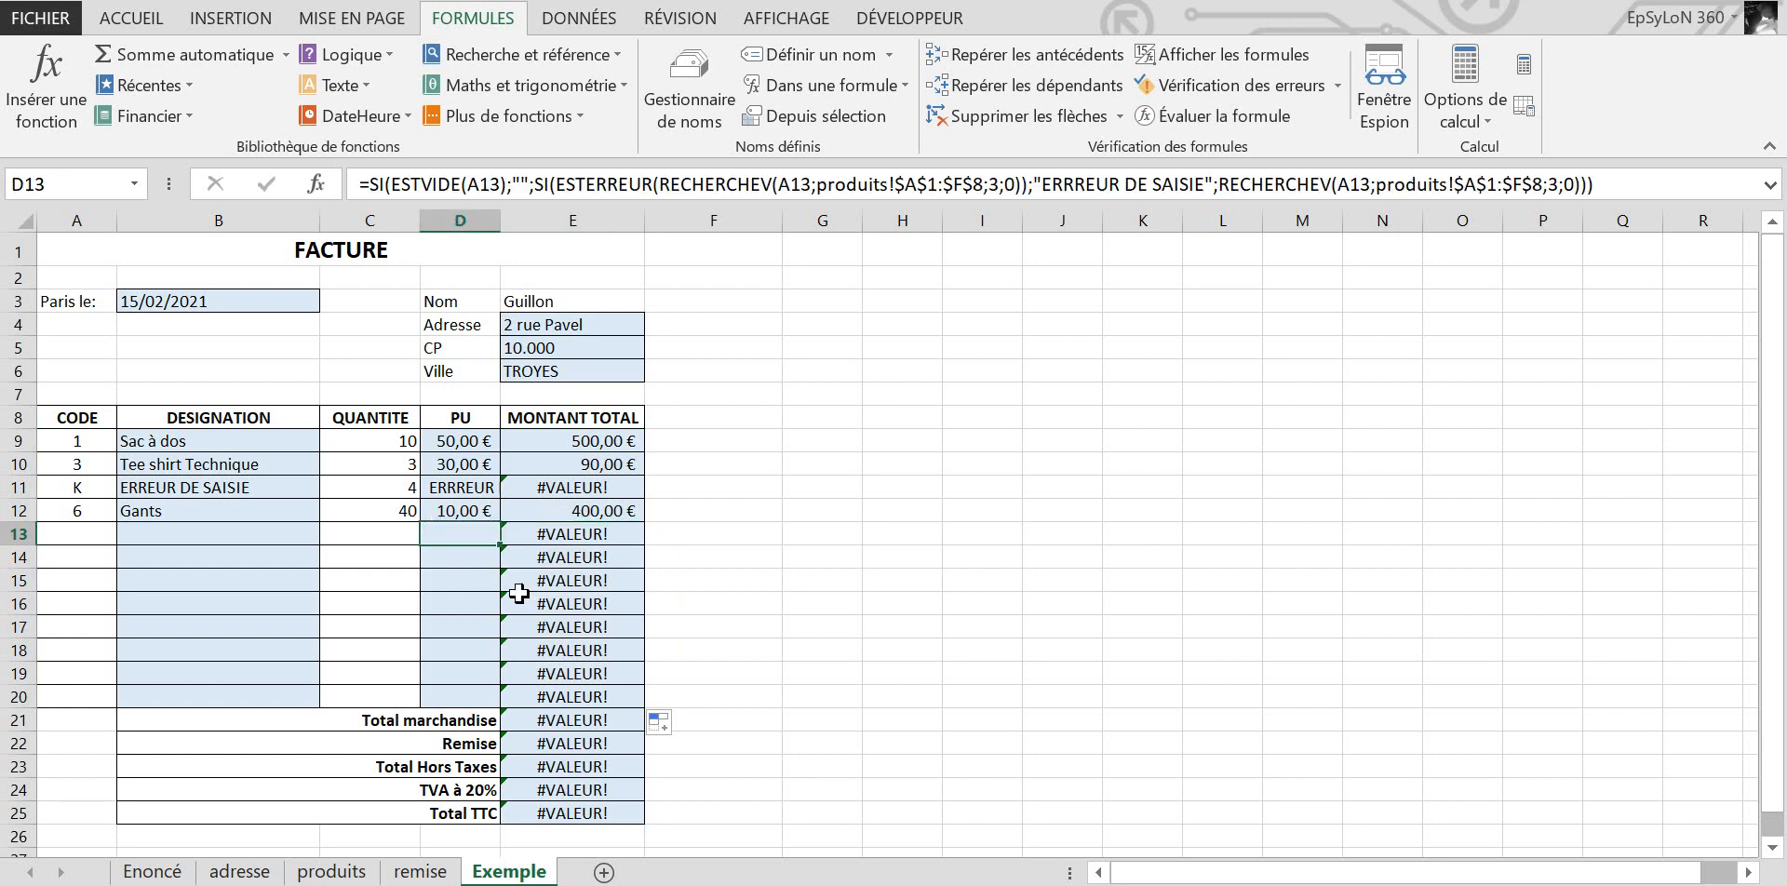
left_click(526, 487)
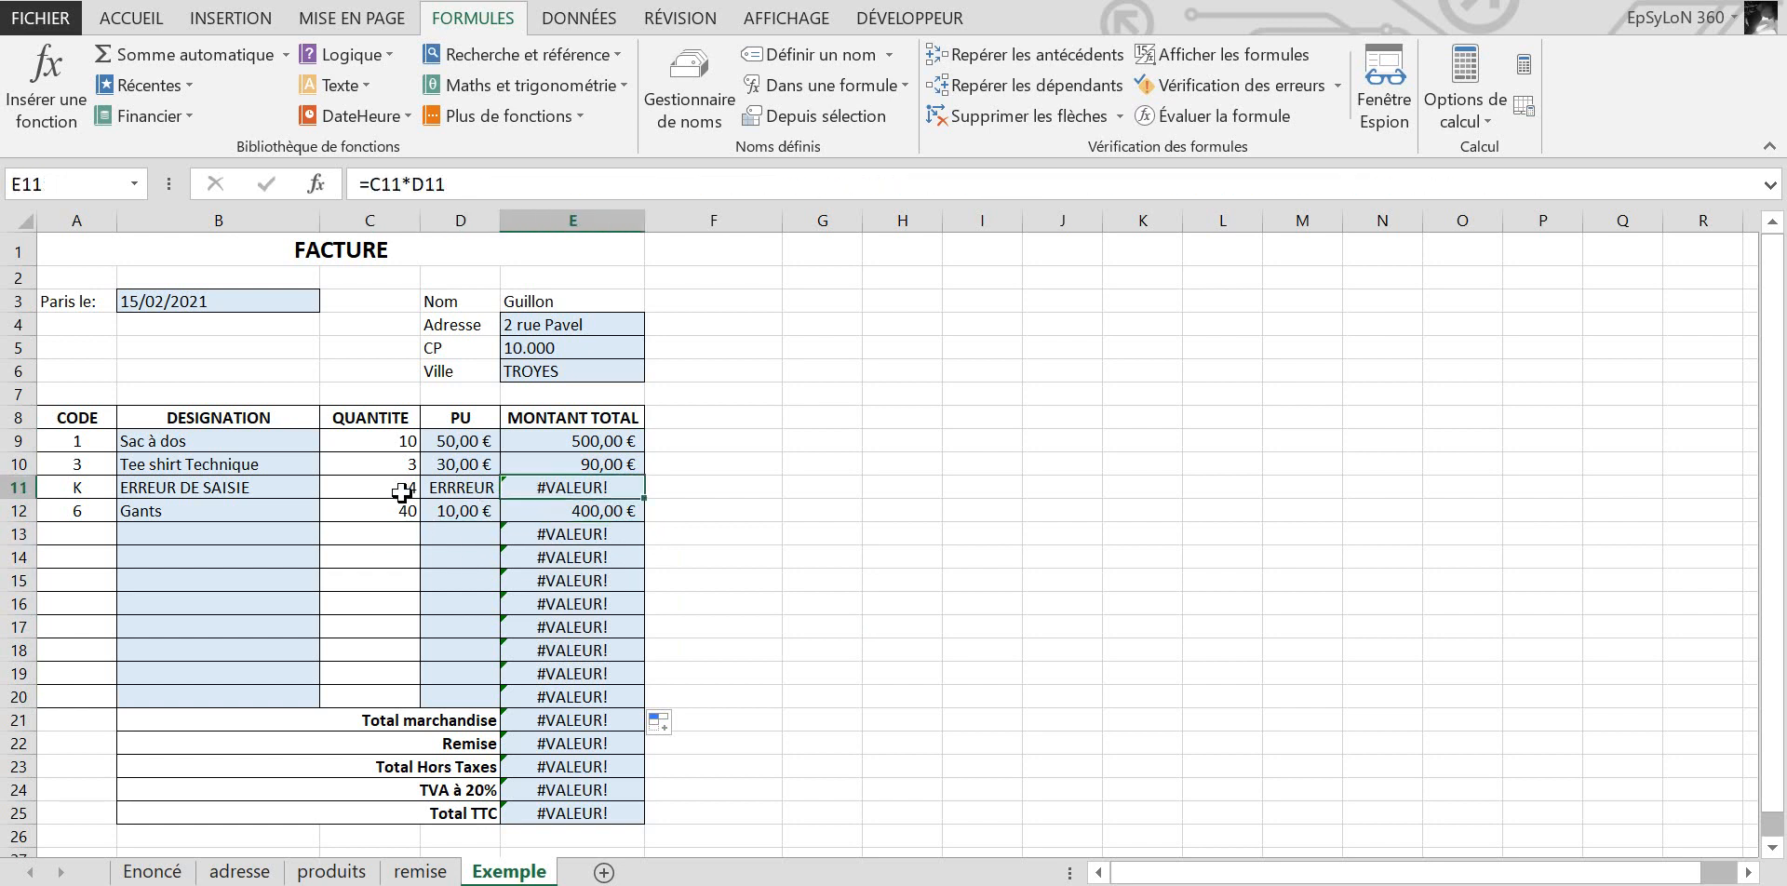
left_click(402, 493)
left_click(439, 488)
left_click(579, 579)
left_click(575, 435)
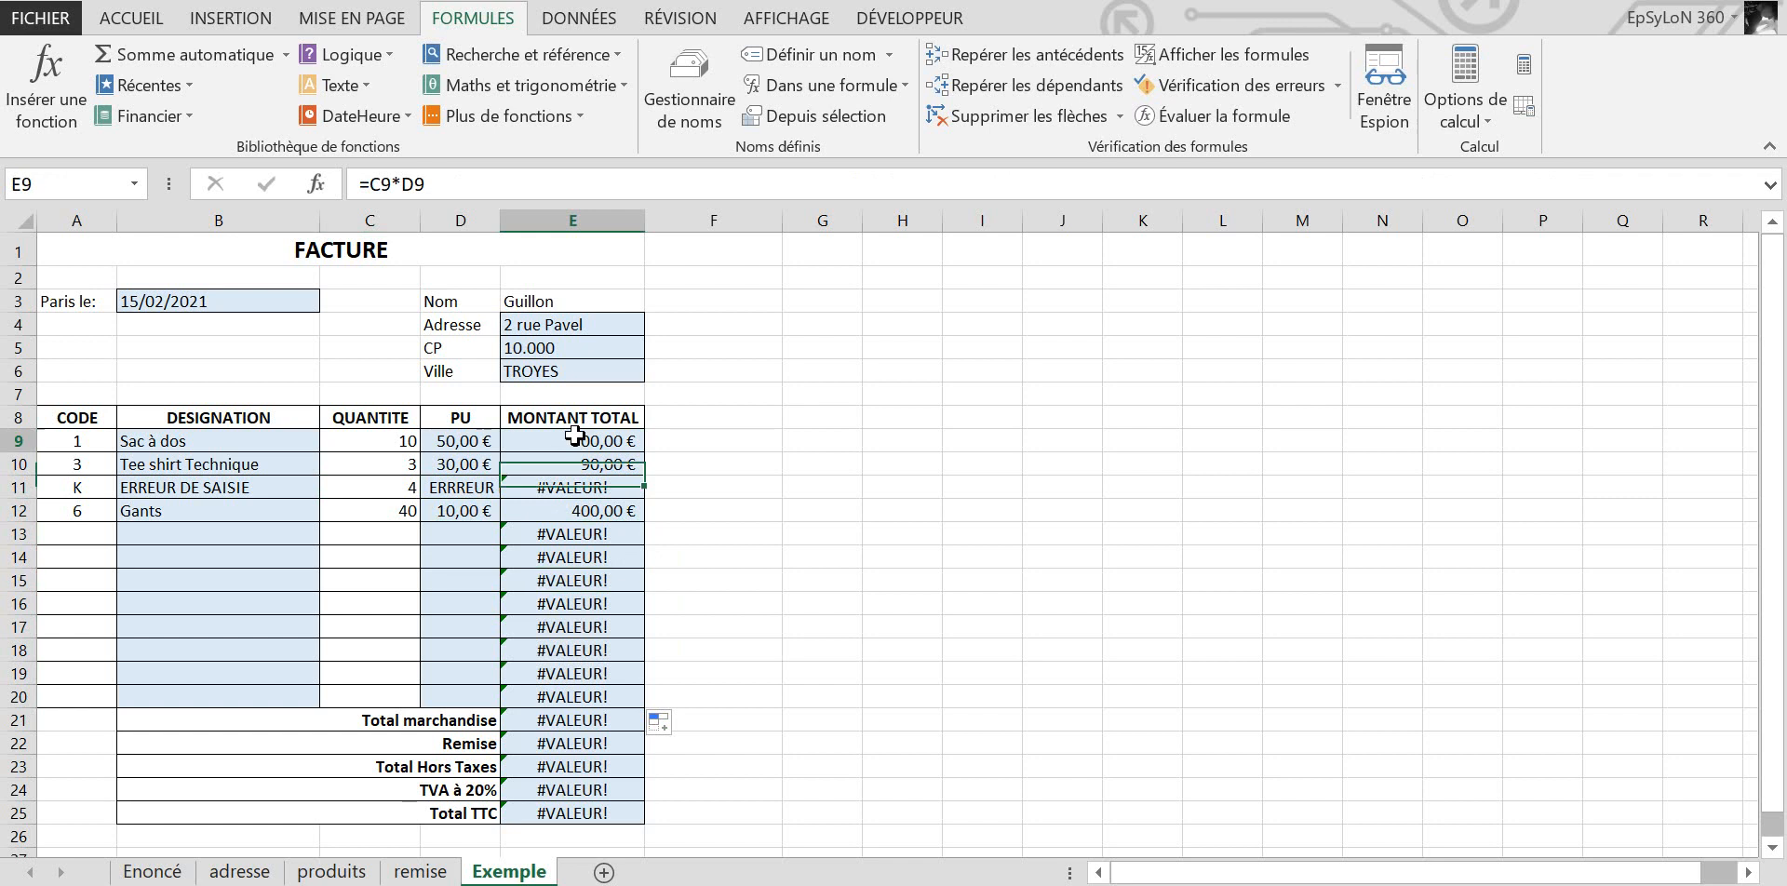
Step: Change the total amount formula in E9 to =SI(ESTVIDE(A9);"";C9*D9)
left_click(372, 184)
type("SI(ESTVIDE(")
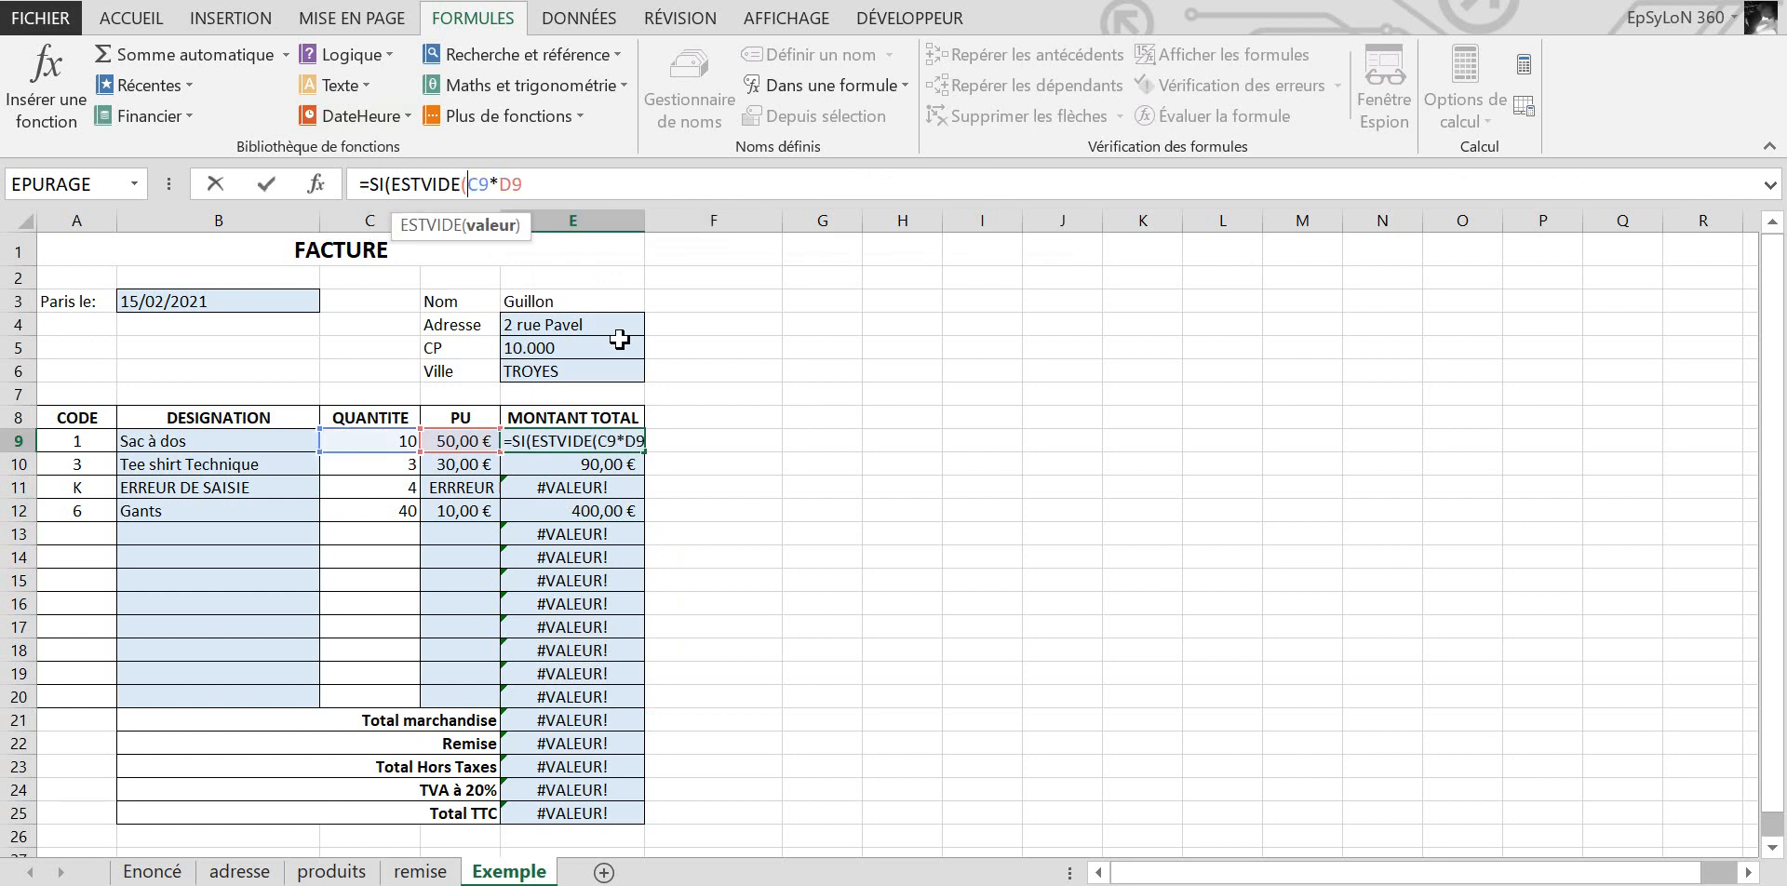
left_click(74, 443)
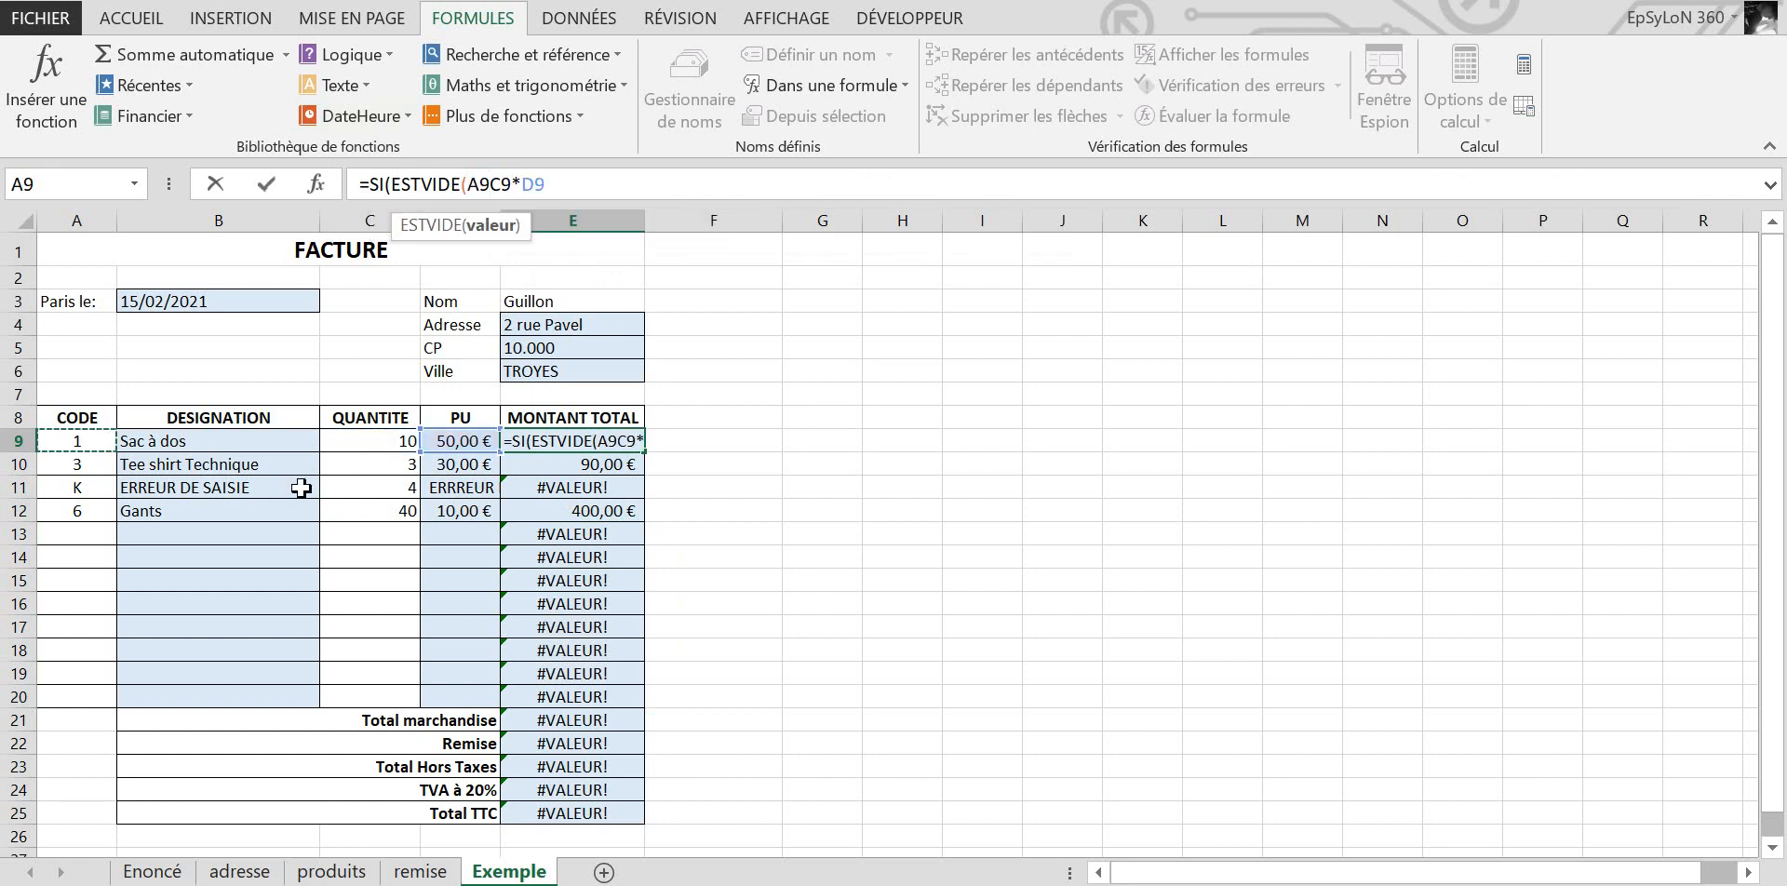
type(");\"")
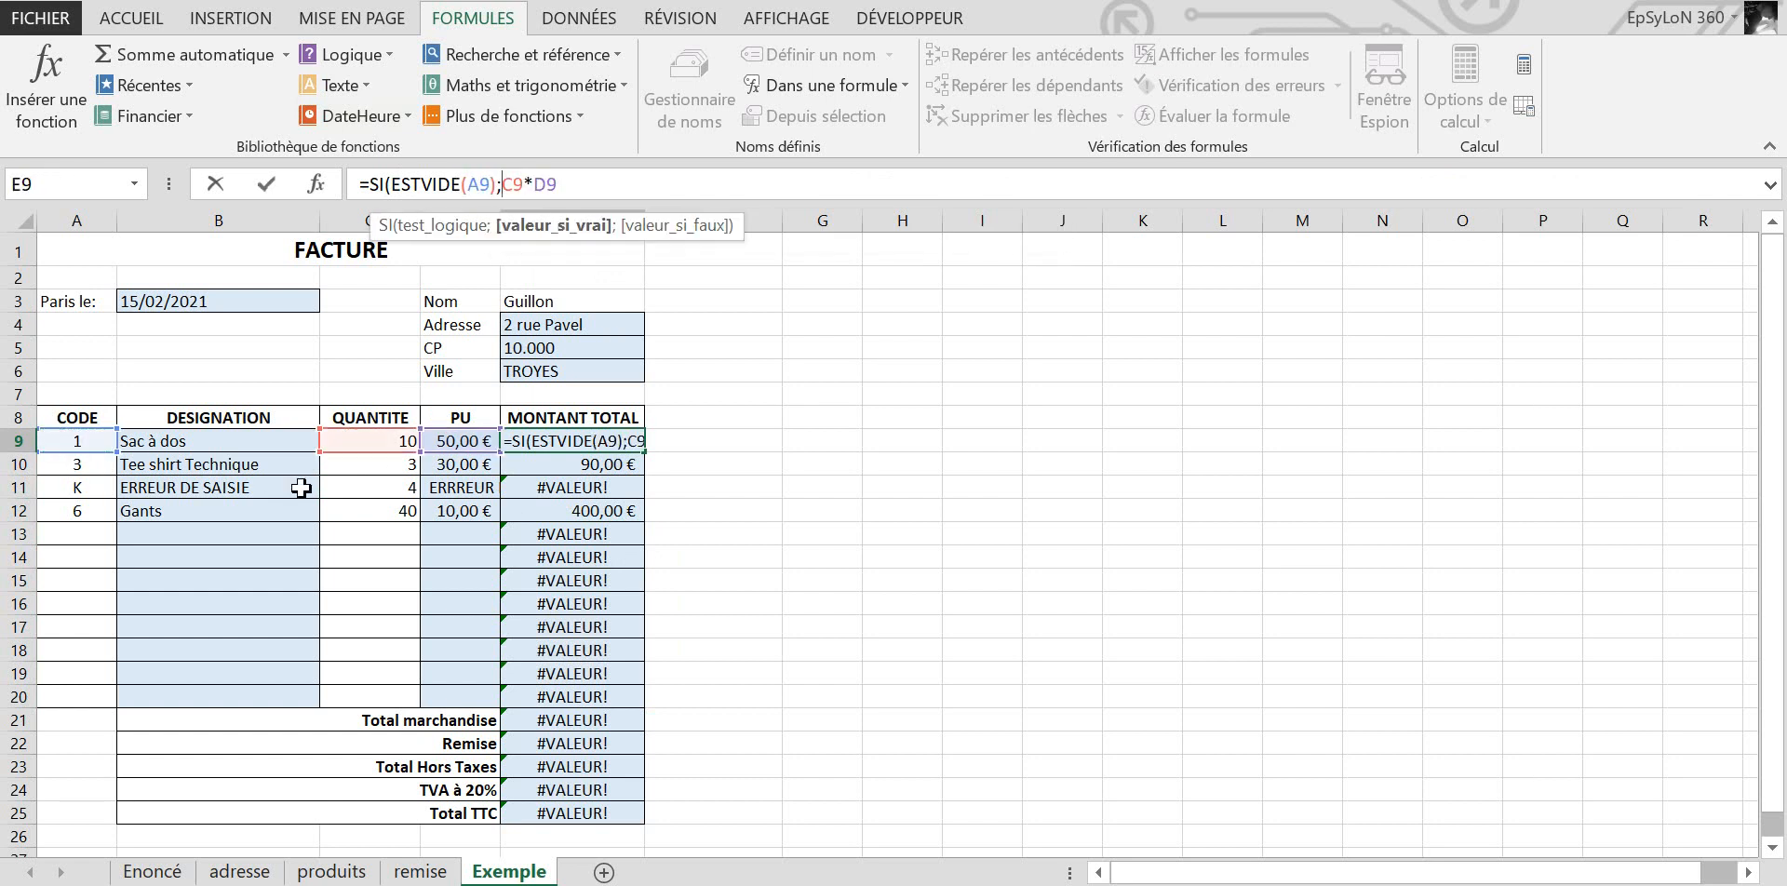
type("\";")
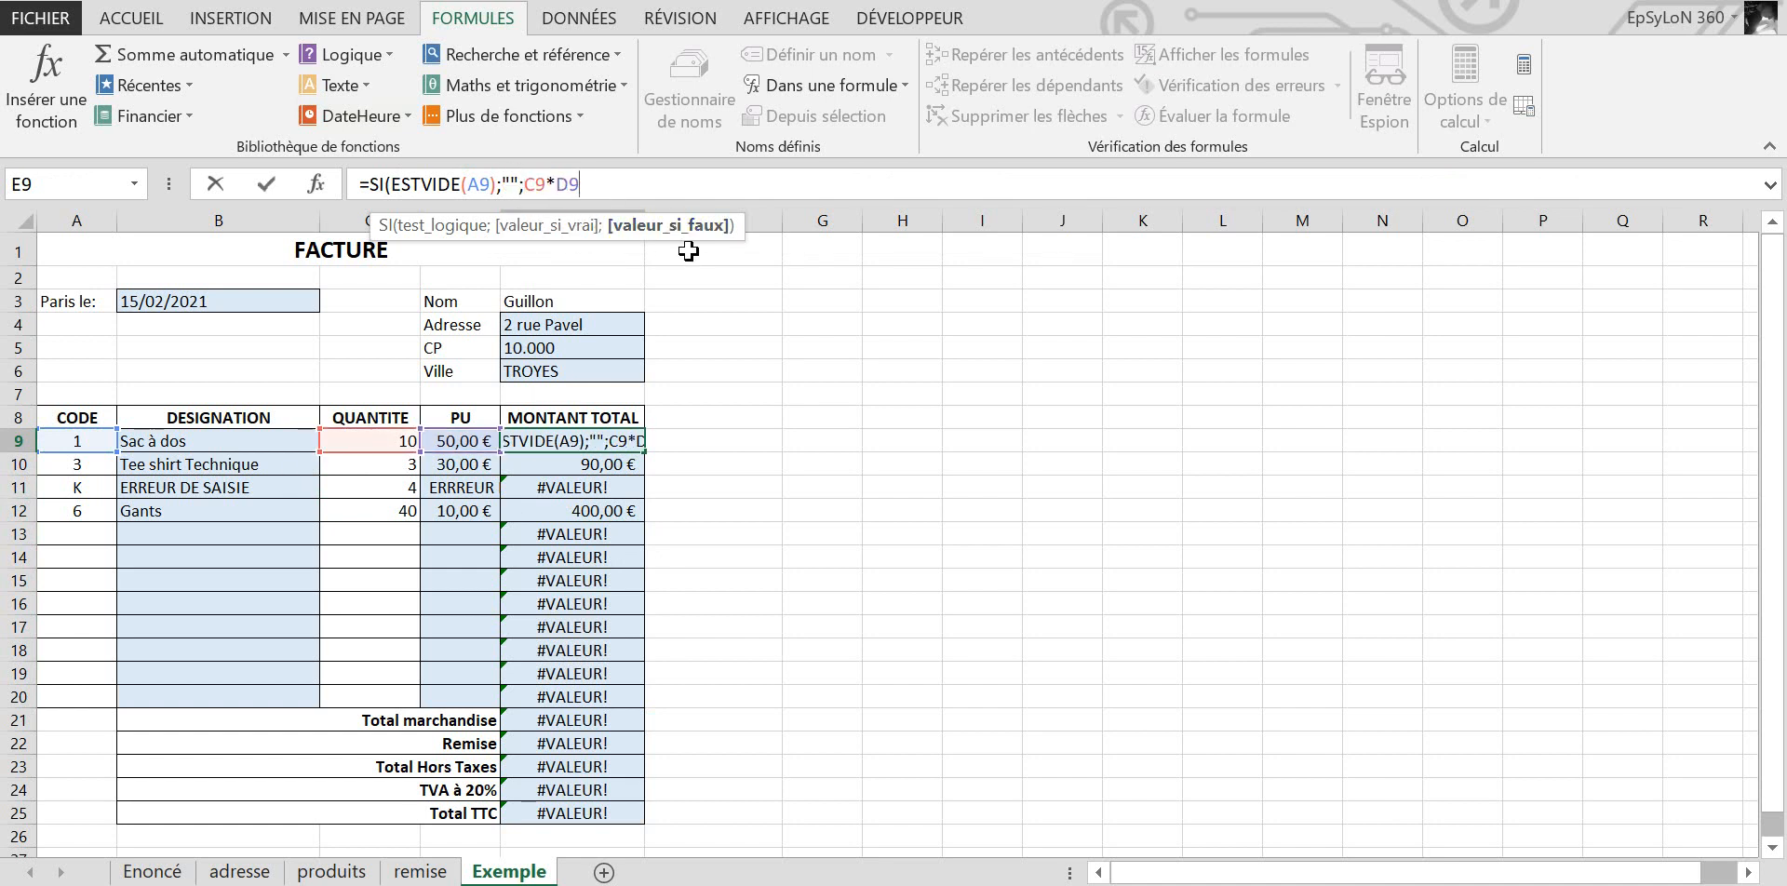
key("End")
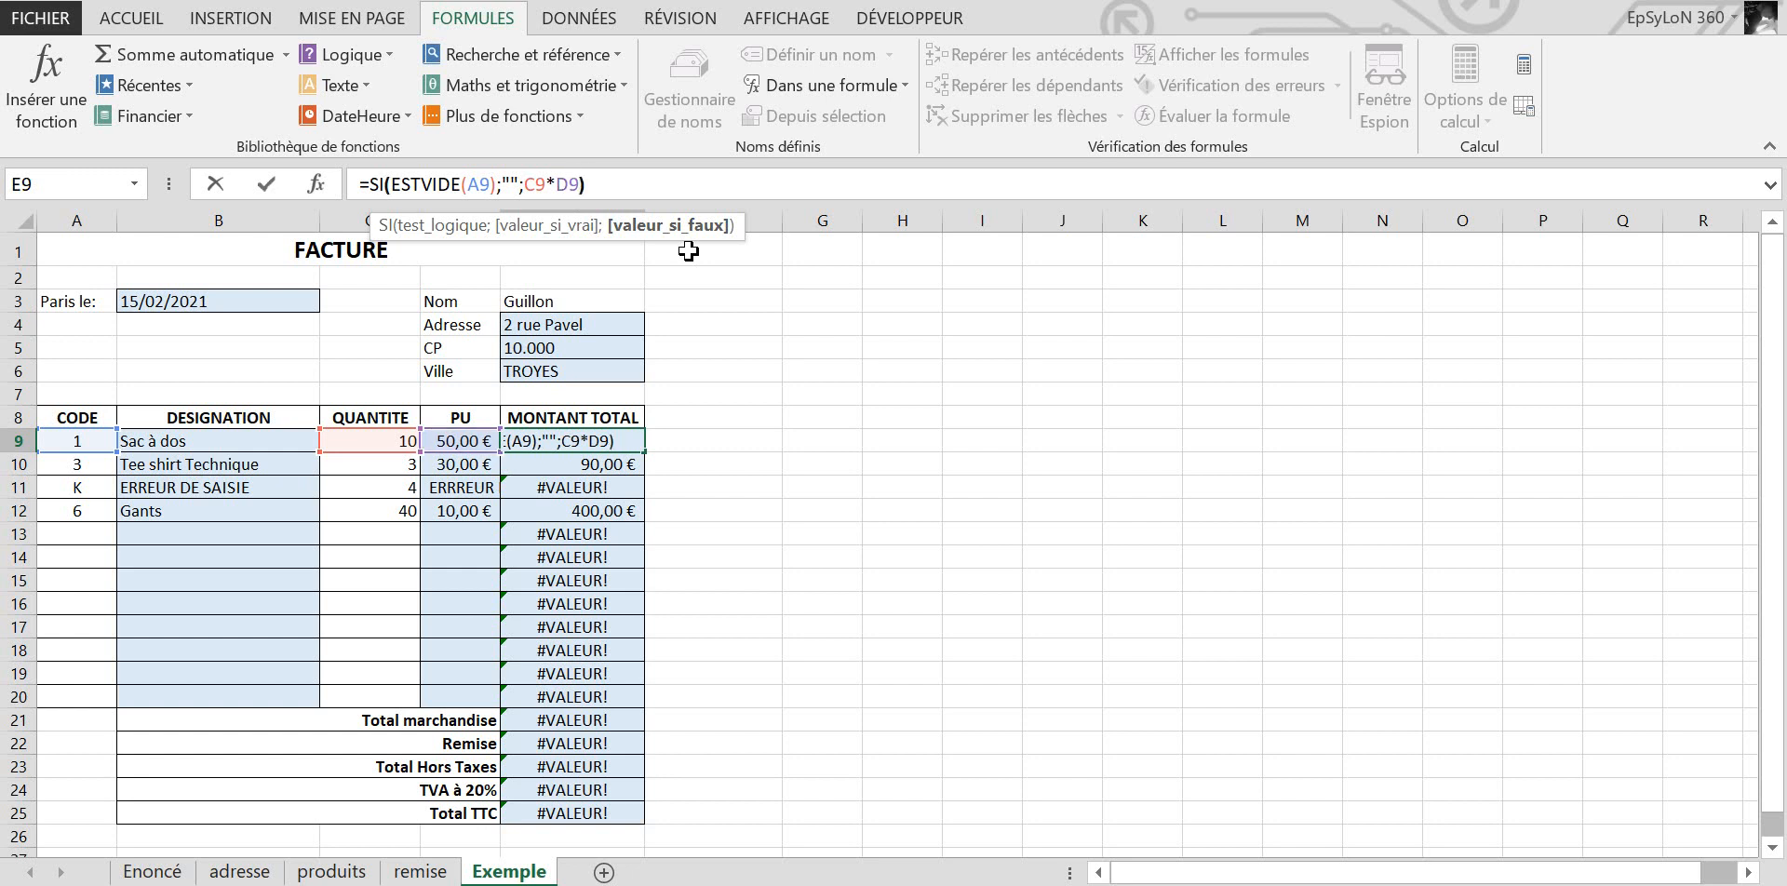
key("Return")
Step: Fill the ESTVIDE total amount formula from E9 down through E20 and check the result in E11
left_click(553, 445)
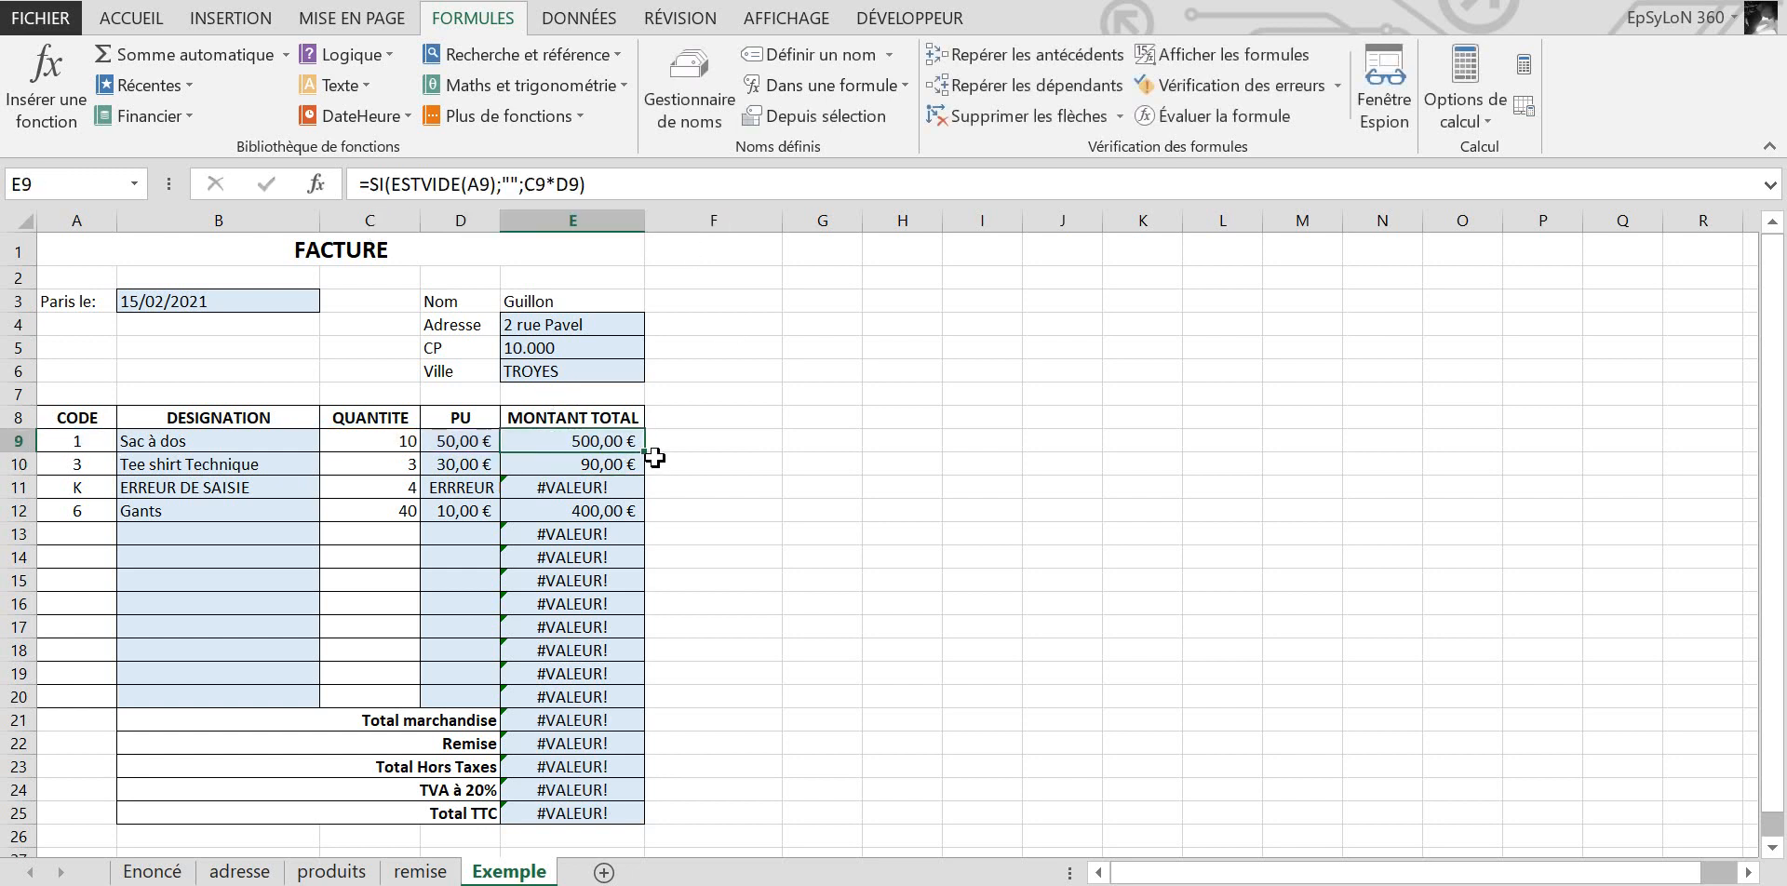
left_click_drag(649, 457, 711, 689)
left_click(710, 630)
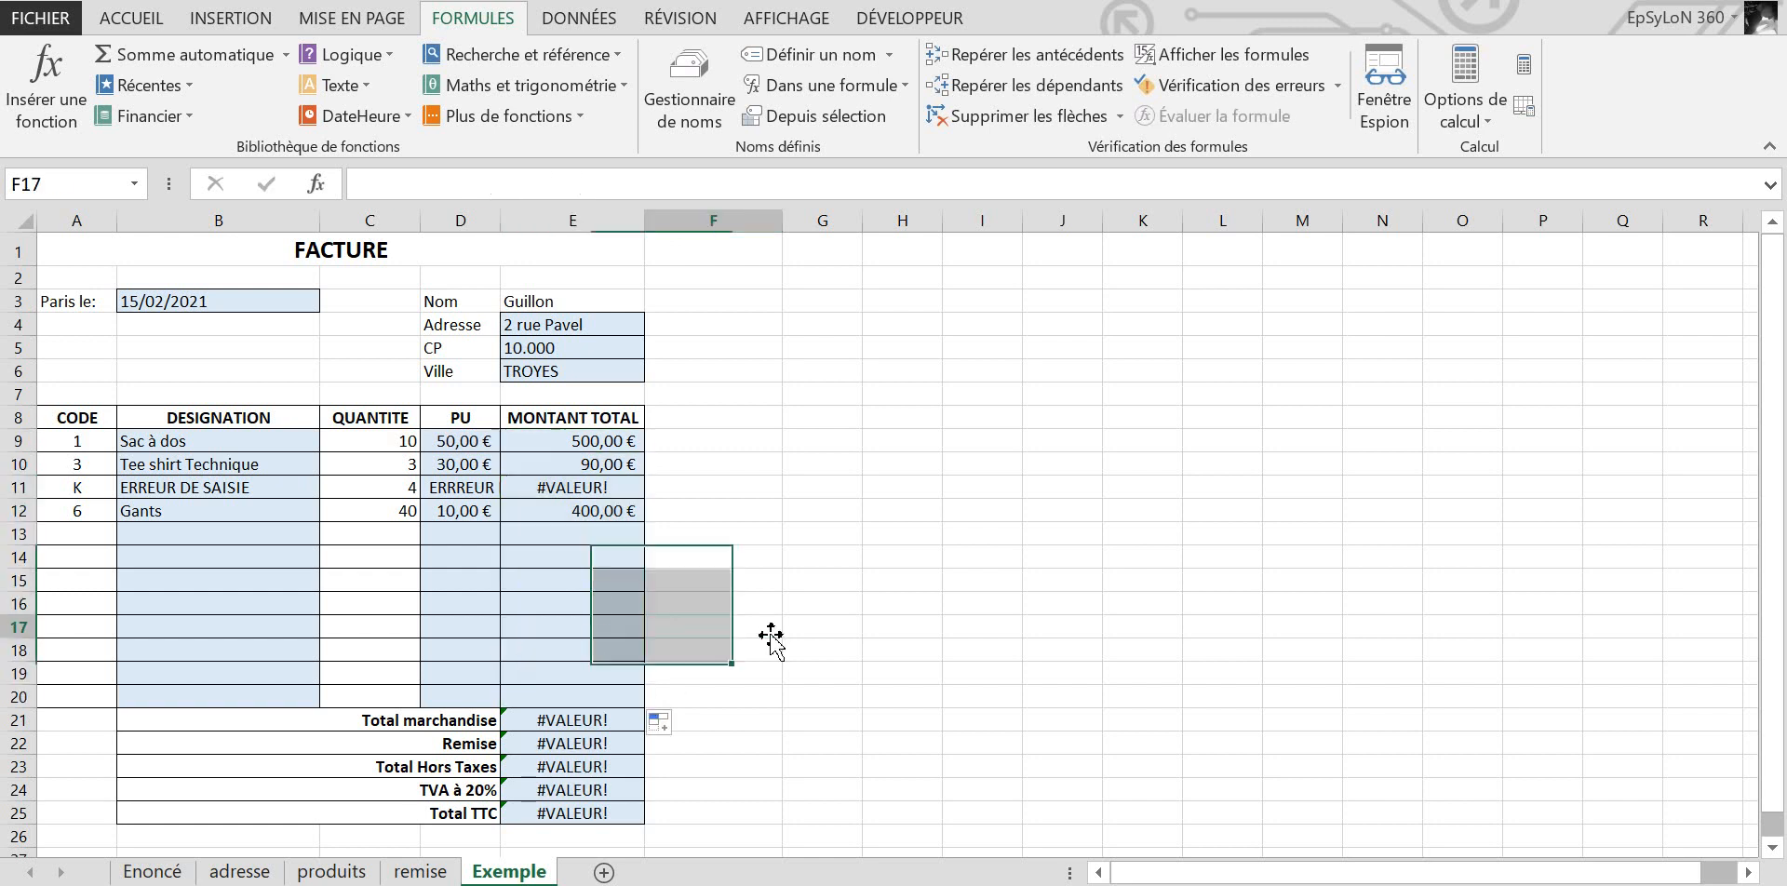
left_click(595, 491)
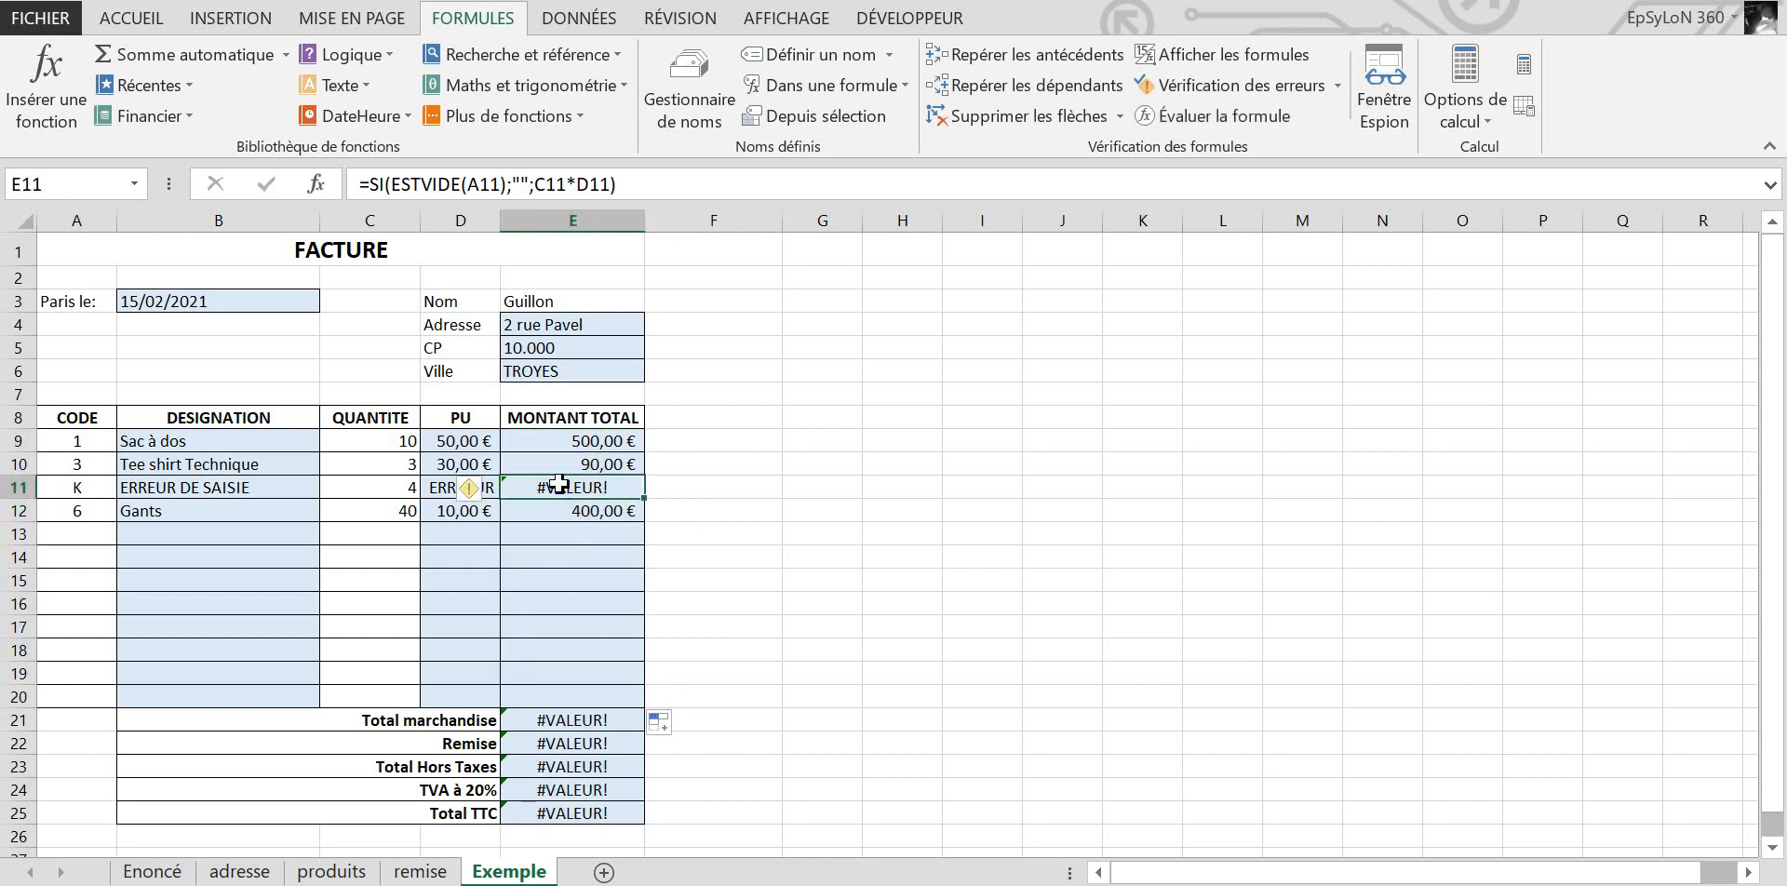
Step: Insert a nested SI(ESTERREUR( test before C9*D9 in the formula in E9
left_click(588, 442)
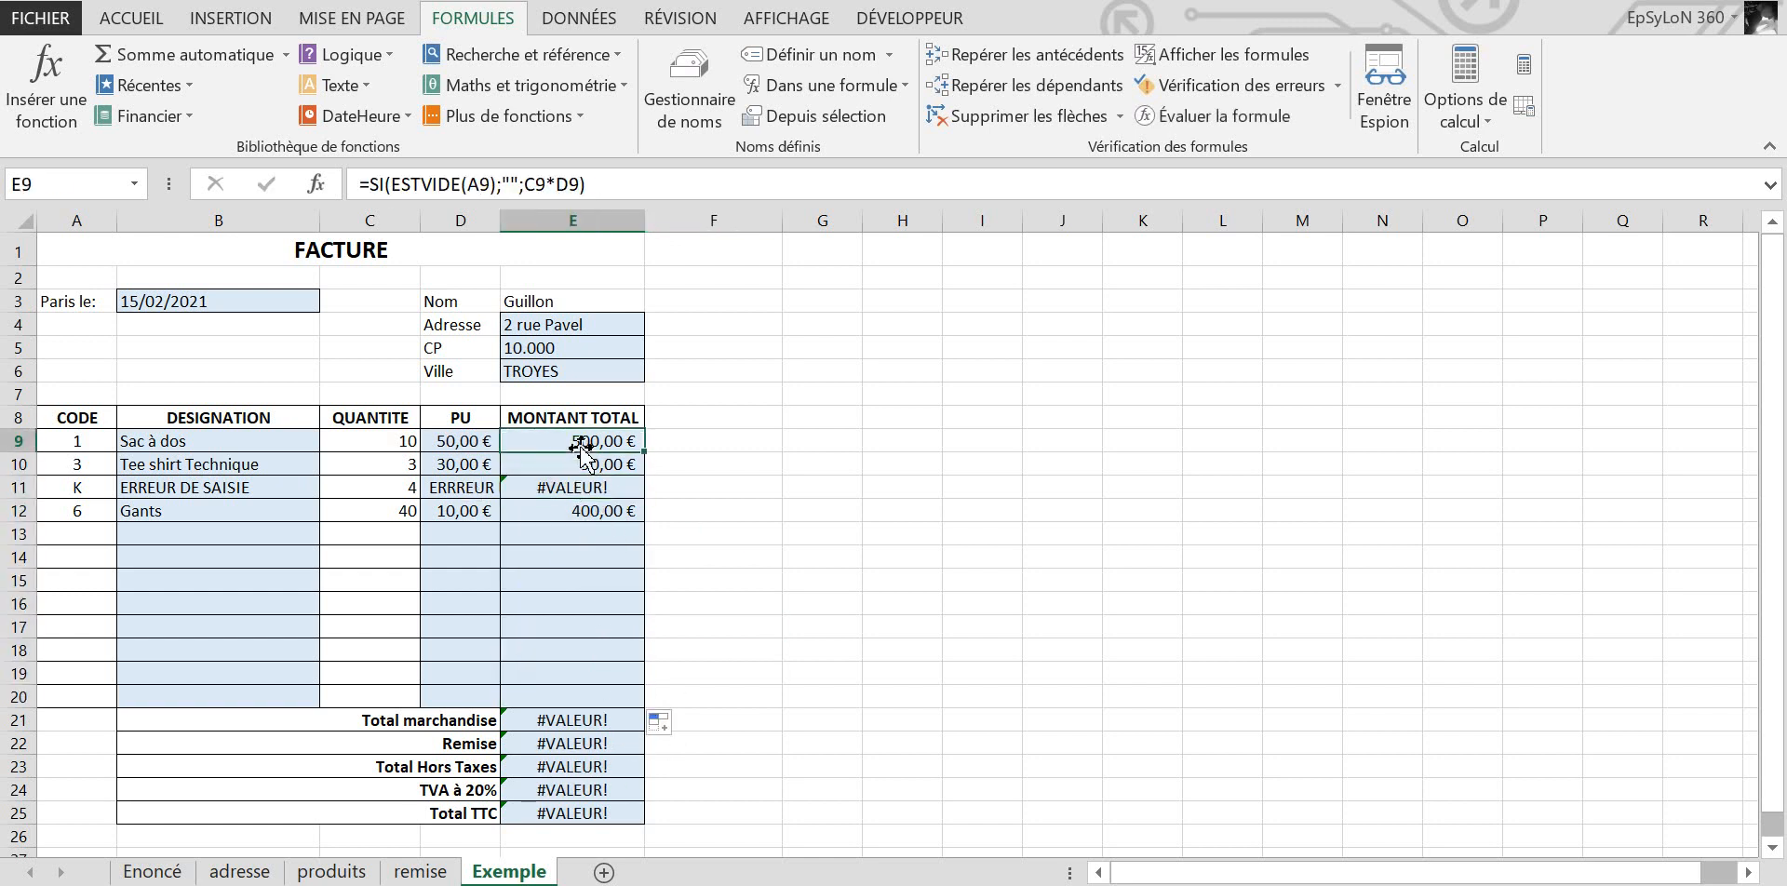
left_click(522, 184)
type("$I(ESTE")
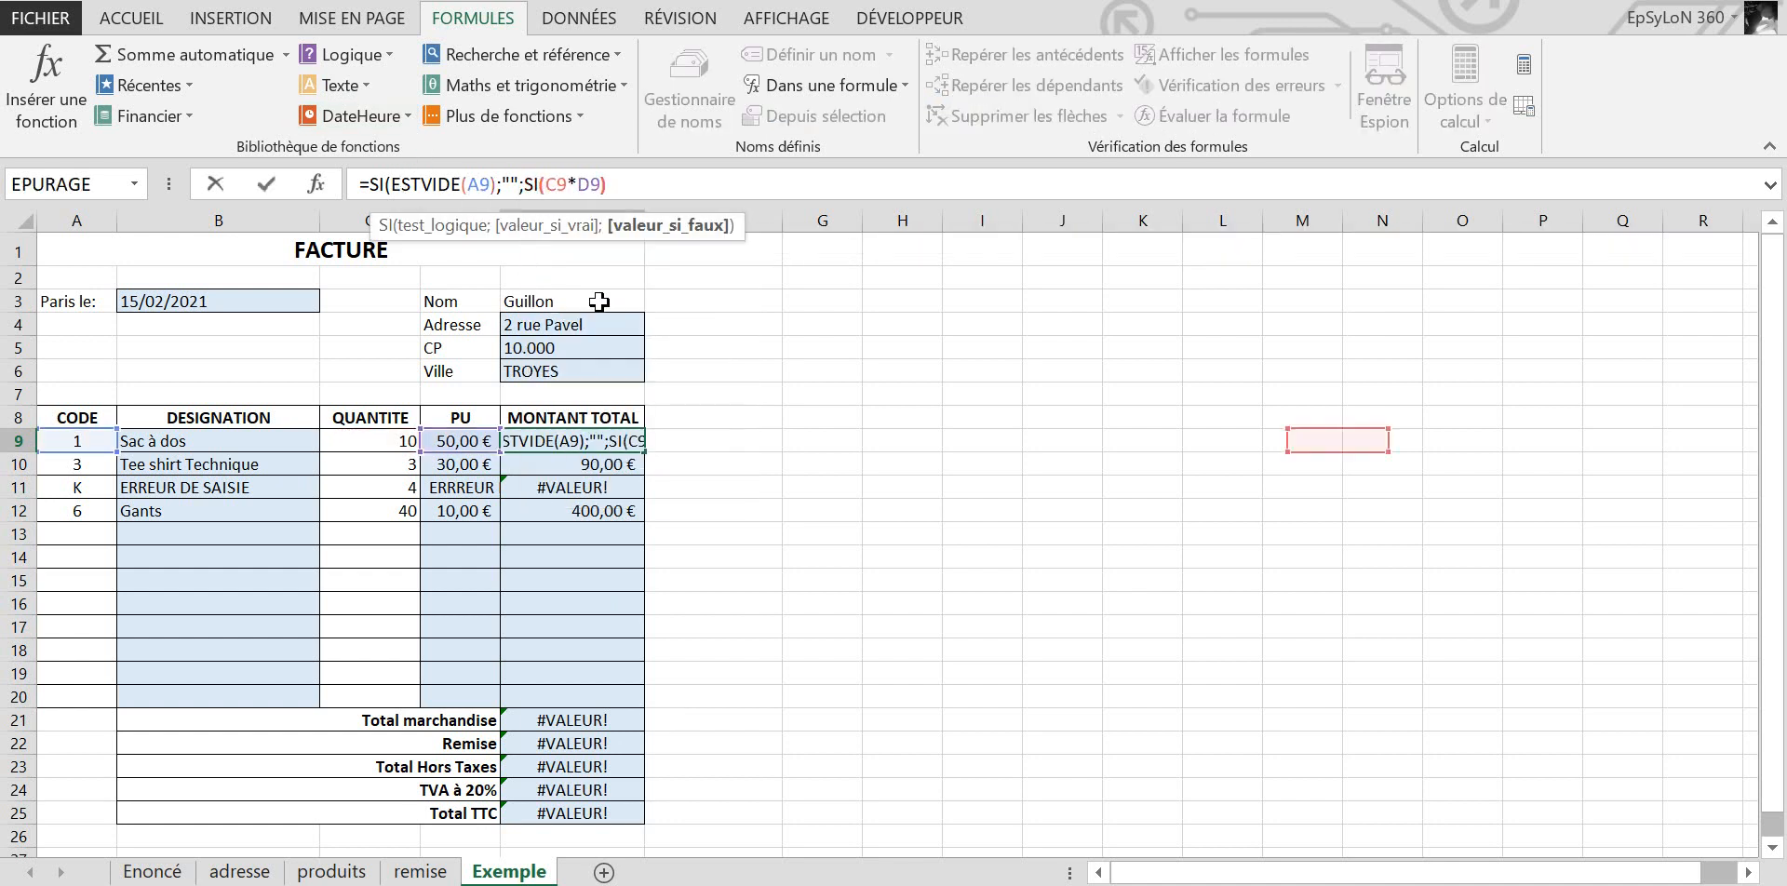
type("RREUR(")
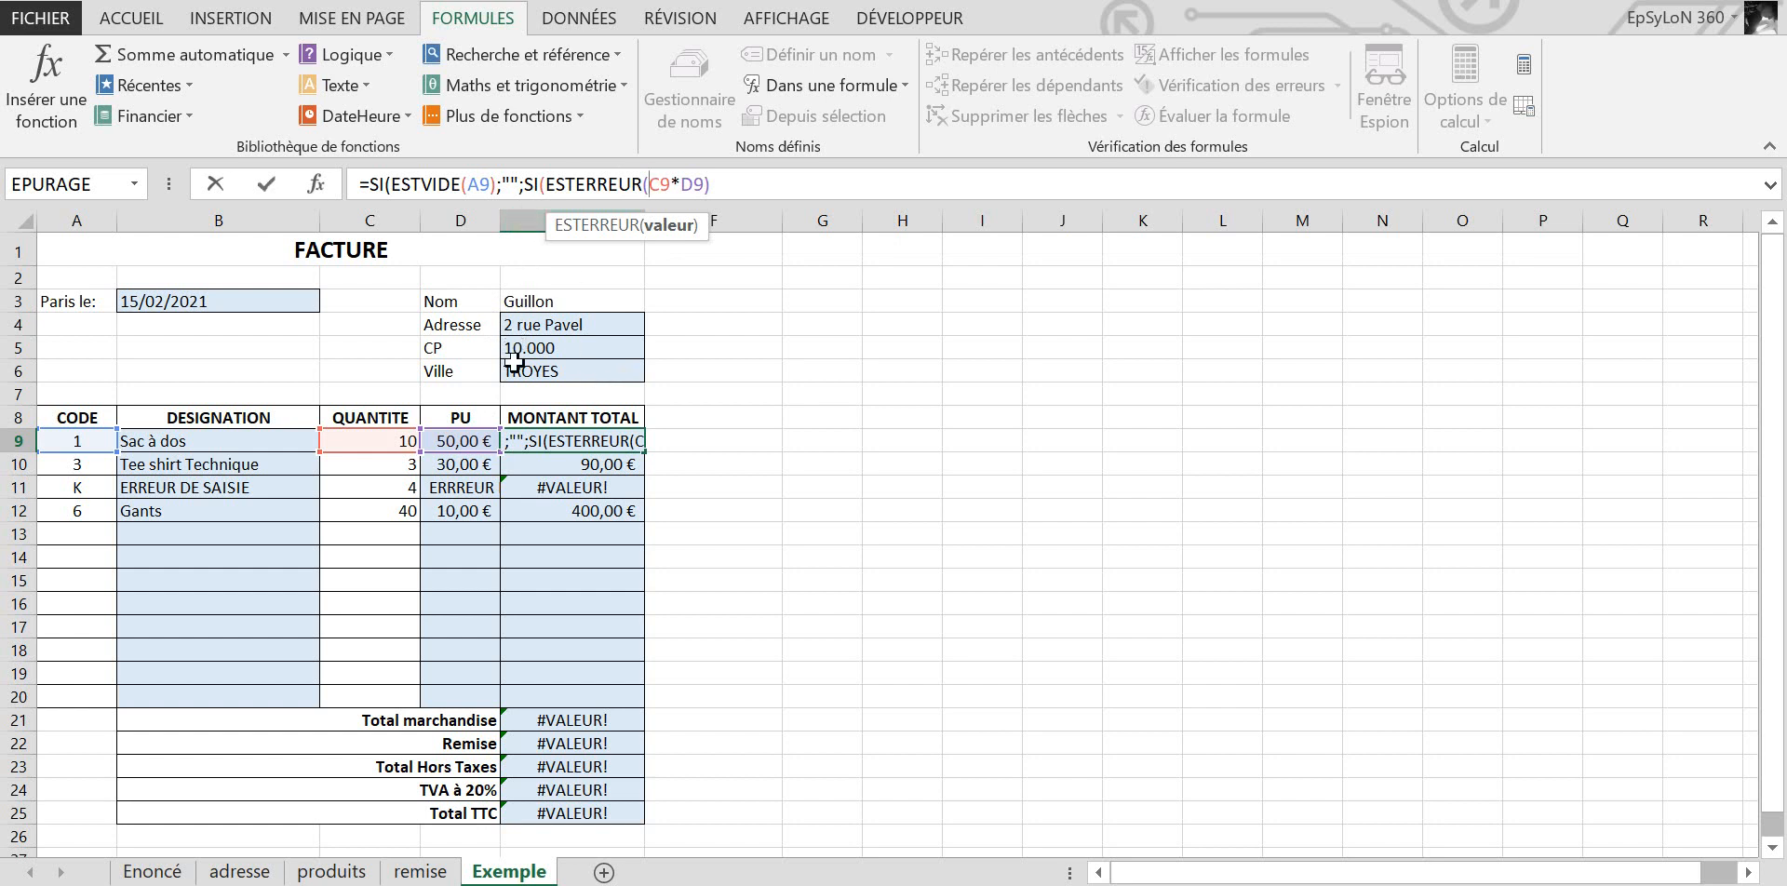
left_click(470, 441)
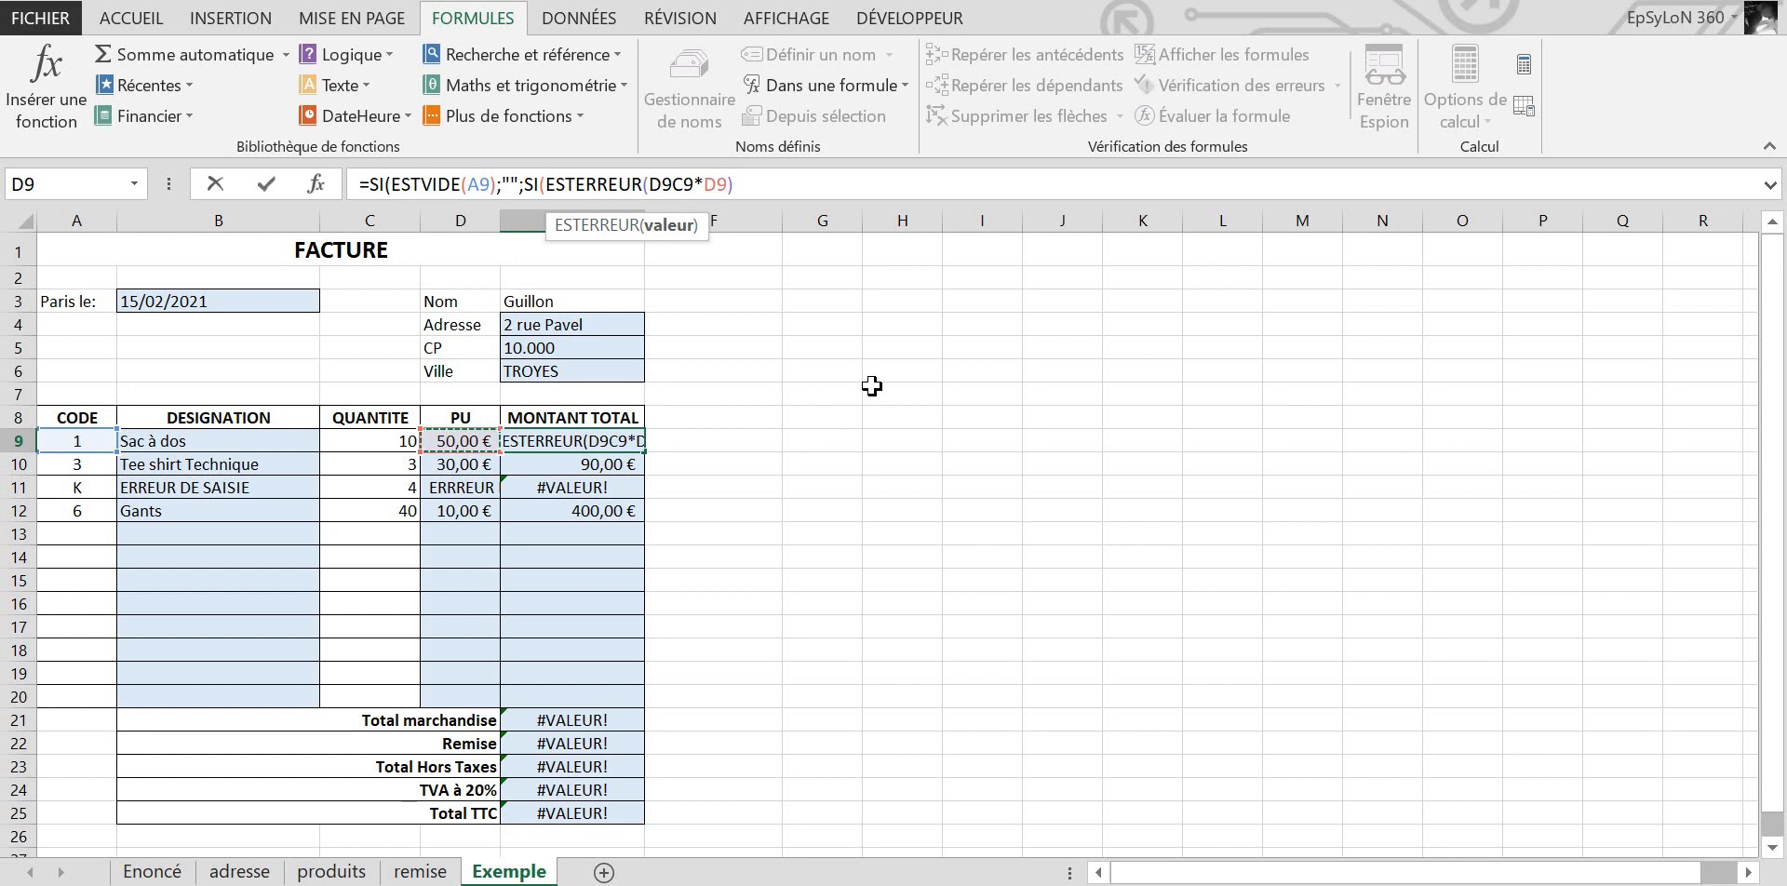
type(");\"\"")
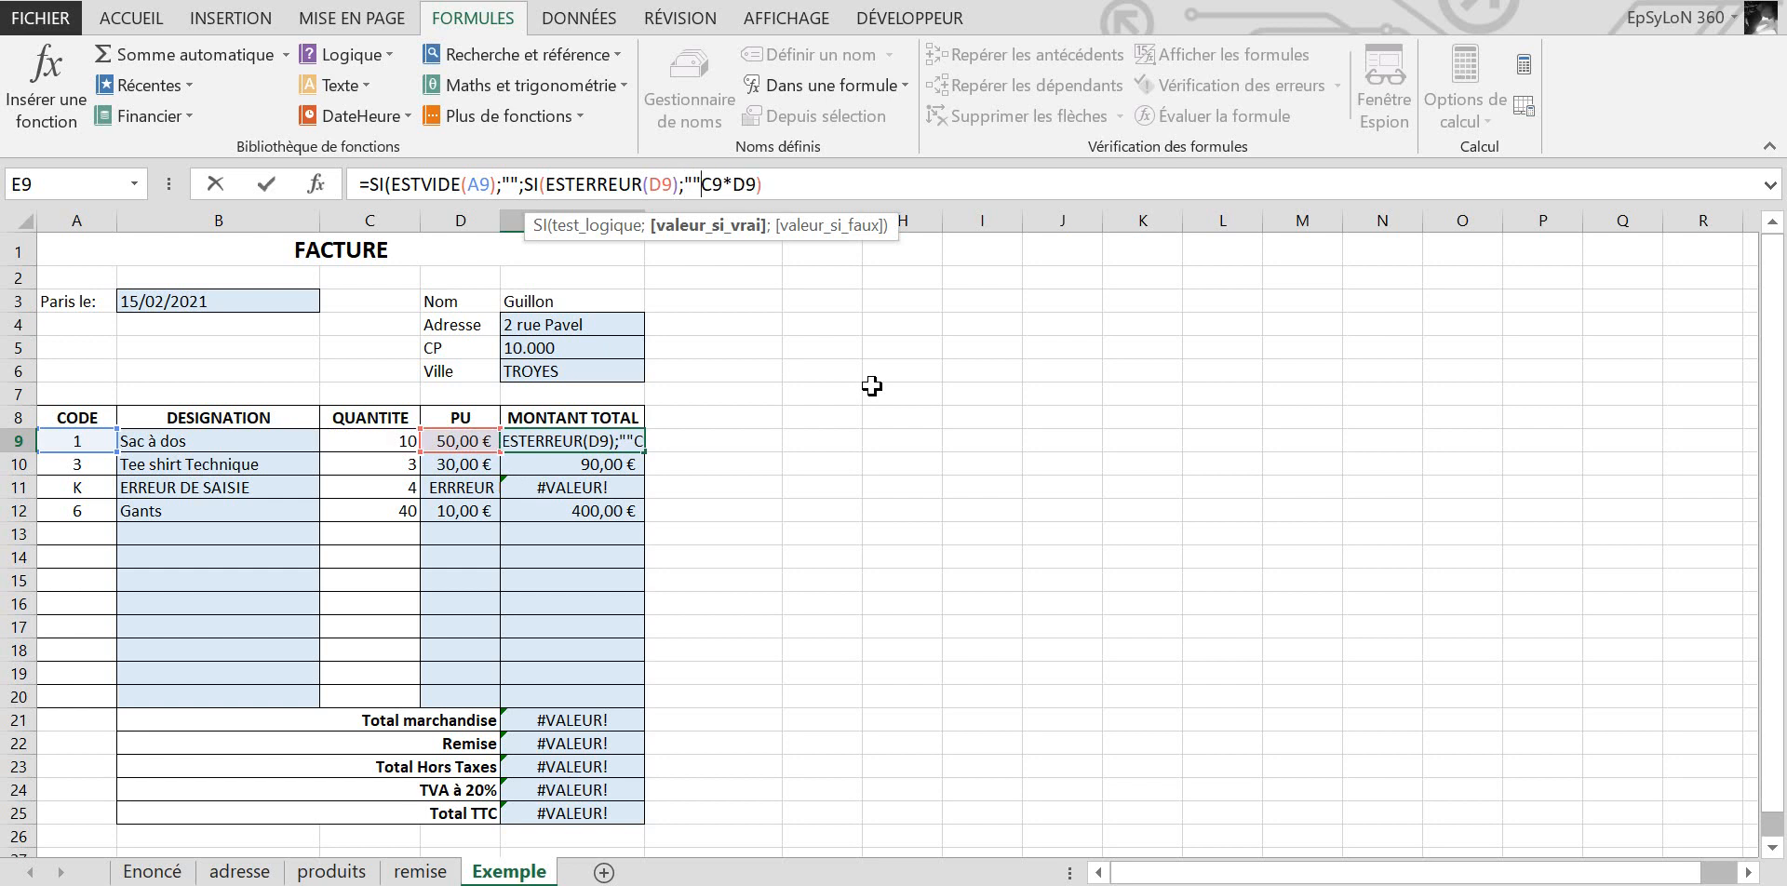
type(";")
key("BackSpace")
key("BackSpace")
key("BackSpace")
key("BackSpace")
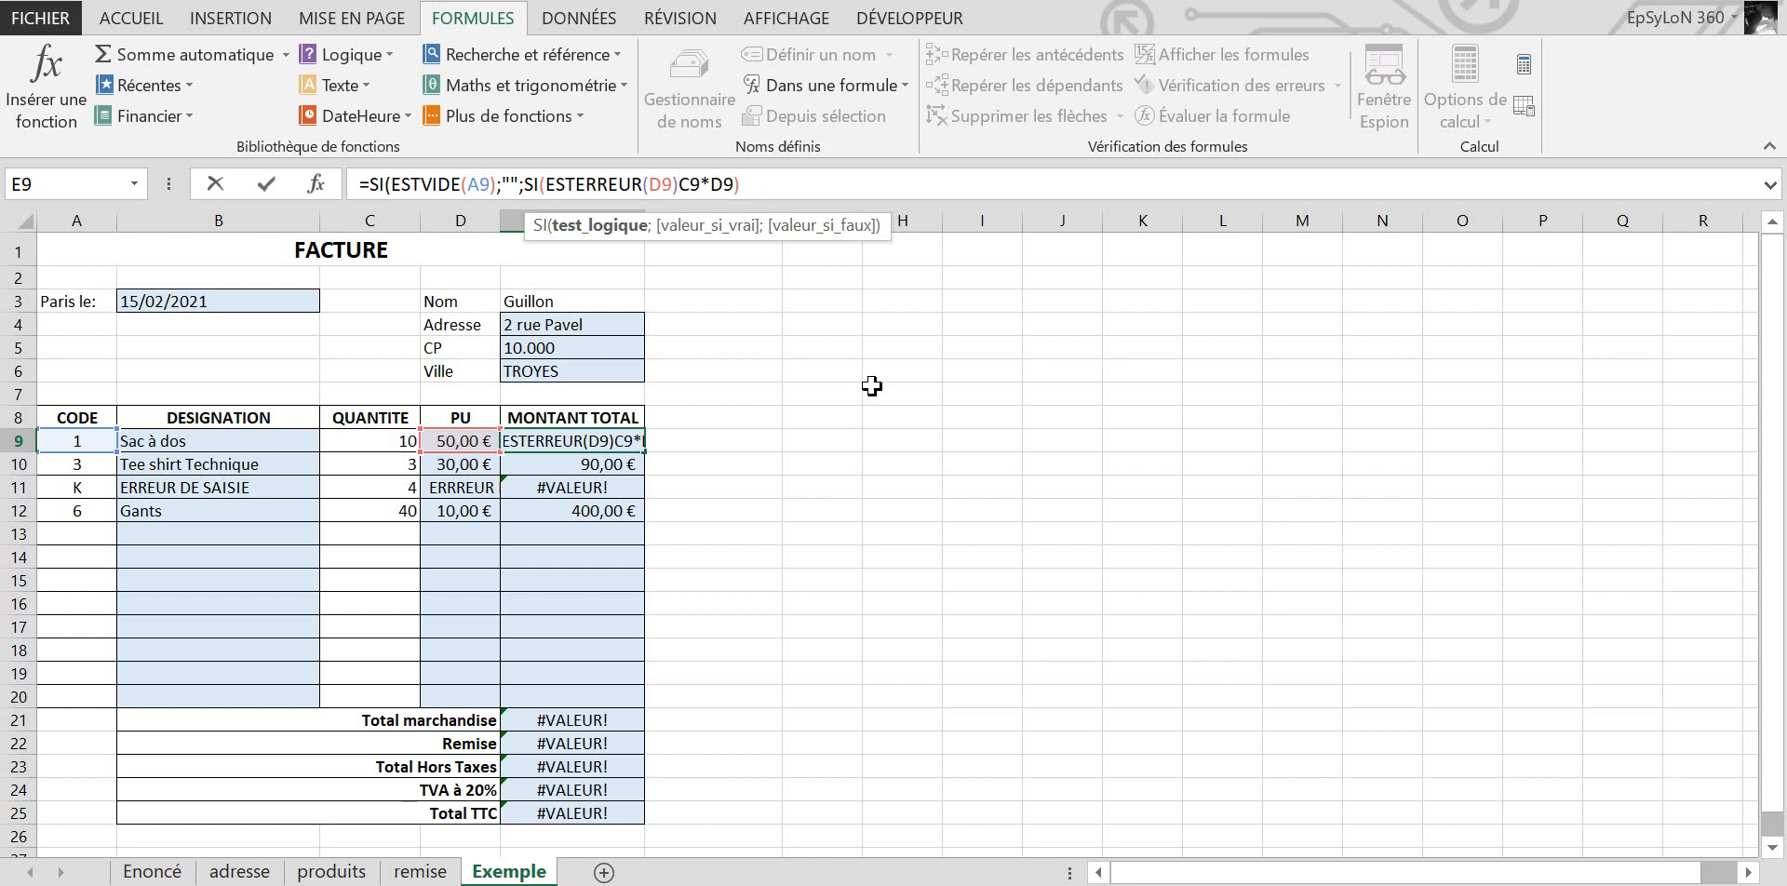
key("BackSpace")
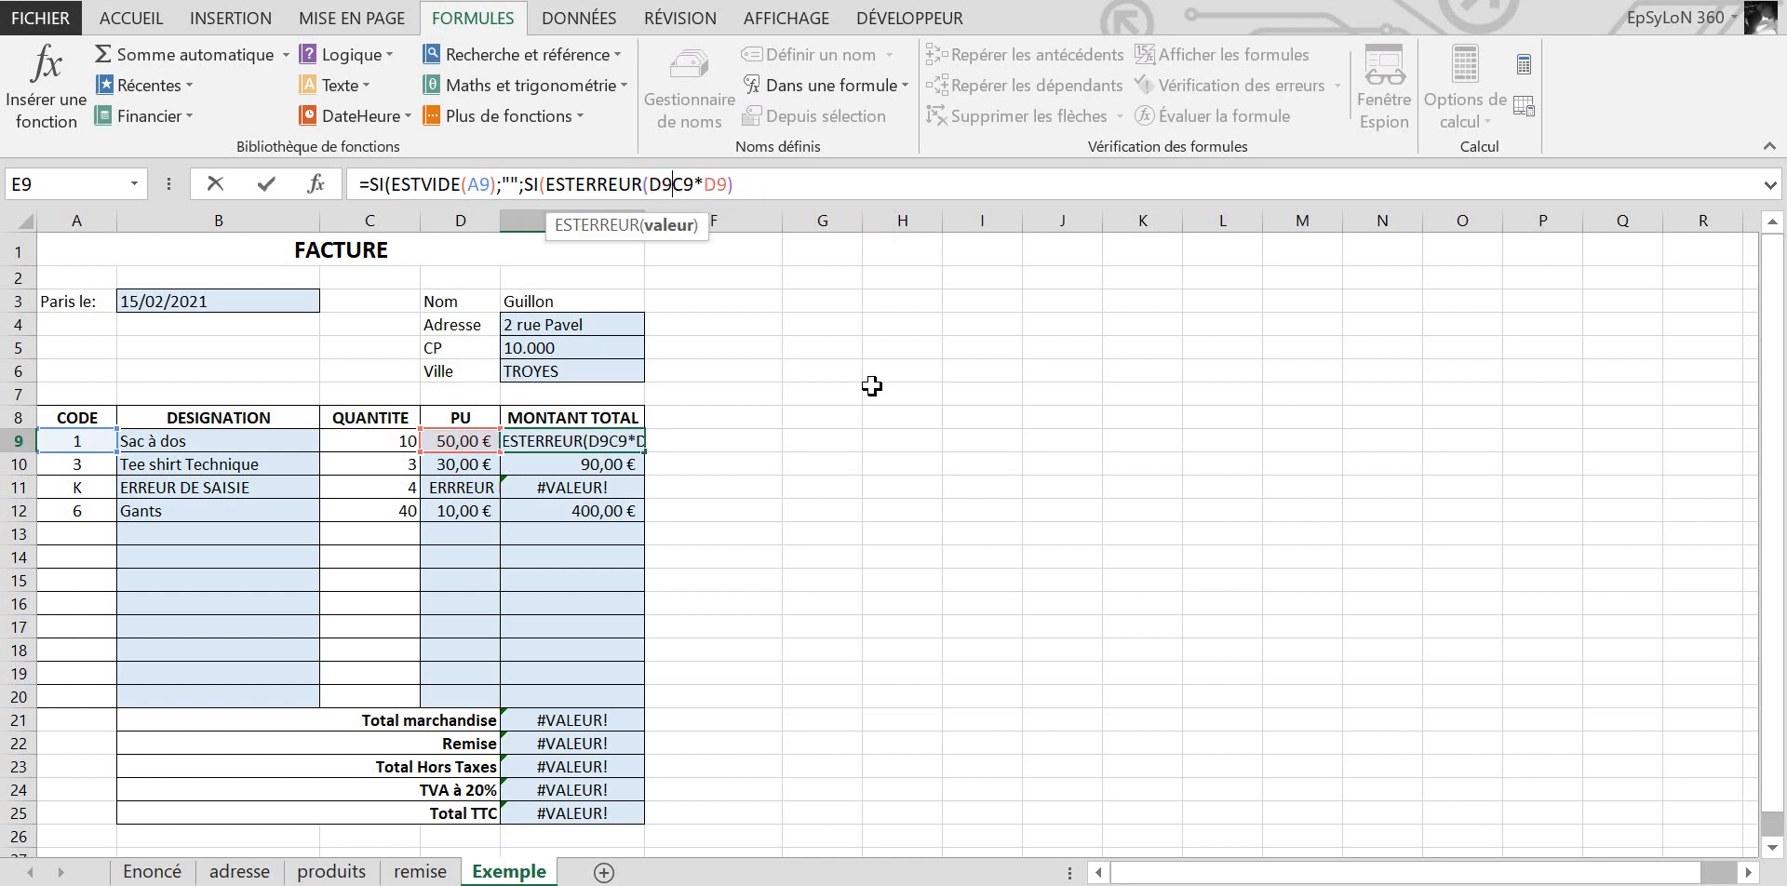
type("µ")
key("BackSpace")
key("BackSpace")
key("BackSpace")
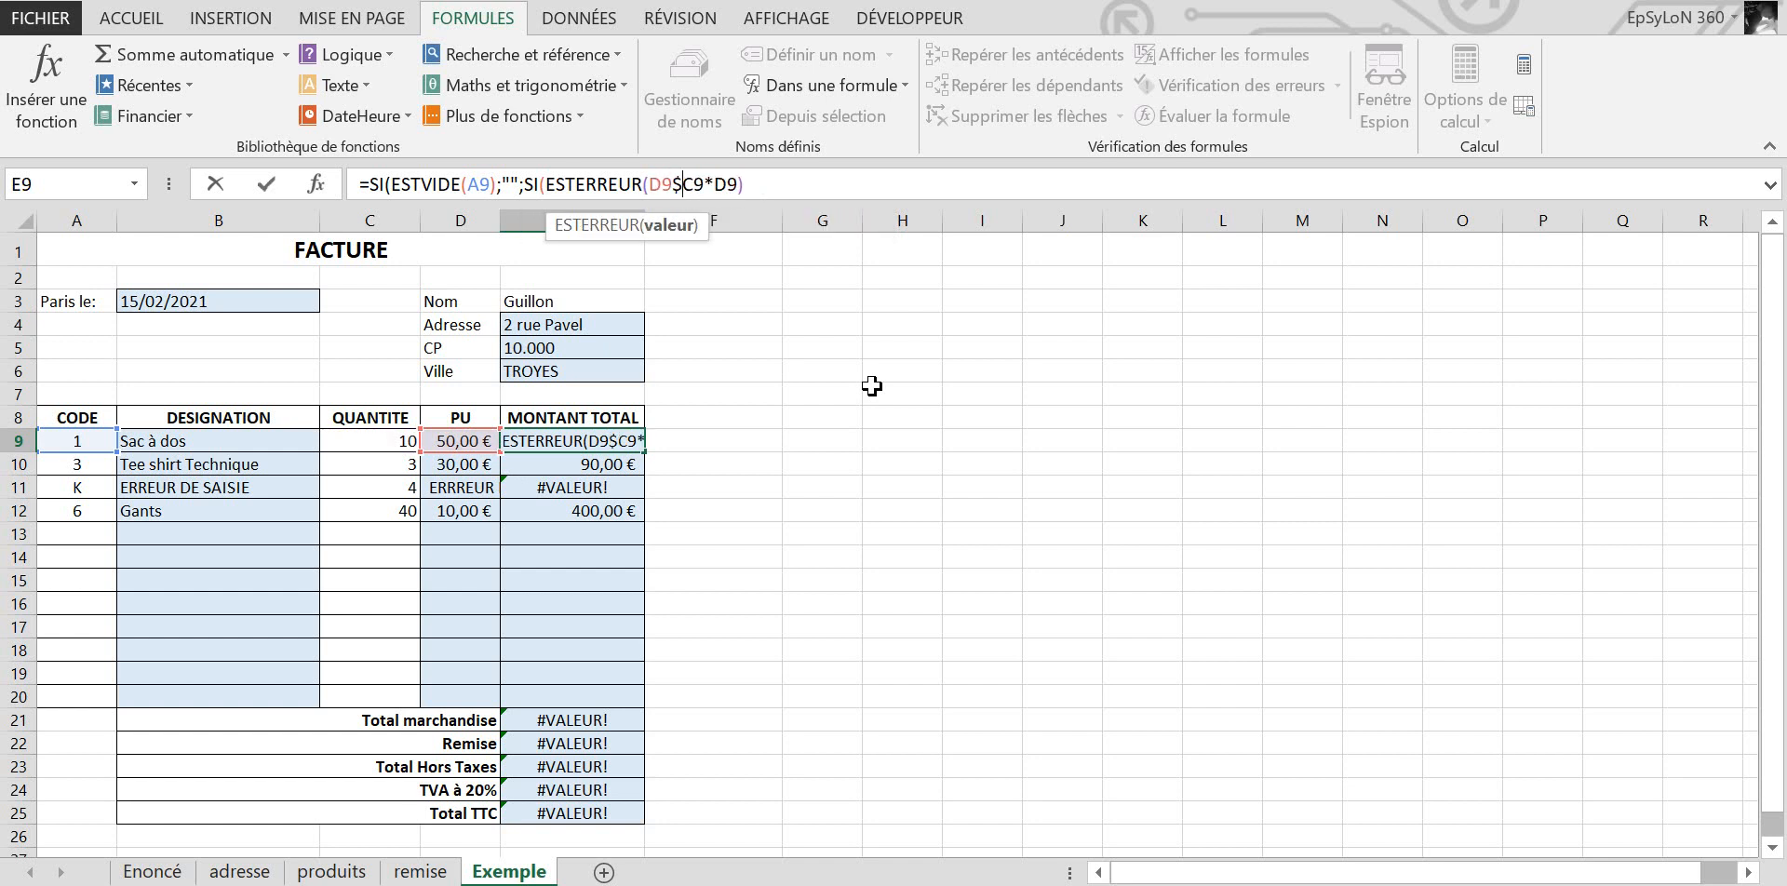
Step: Complete the formula in E9 as =SI(ESTVIDE(A9);"";SI(ESTERREUR(C9*D9);"";C9*D9))
type("c")
key("BackSpace")
type("C9ù")
key("BackSpace")
type("µ")
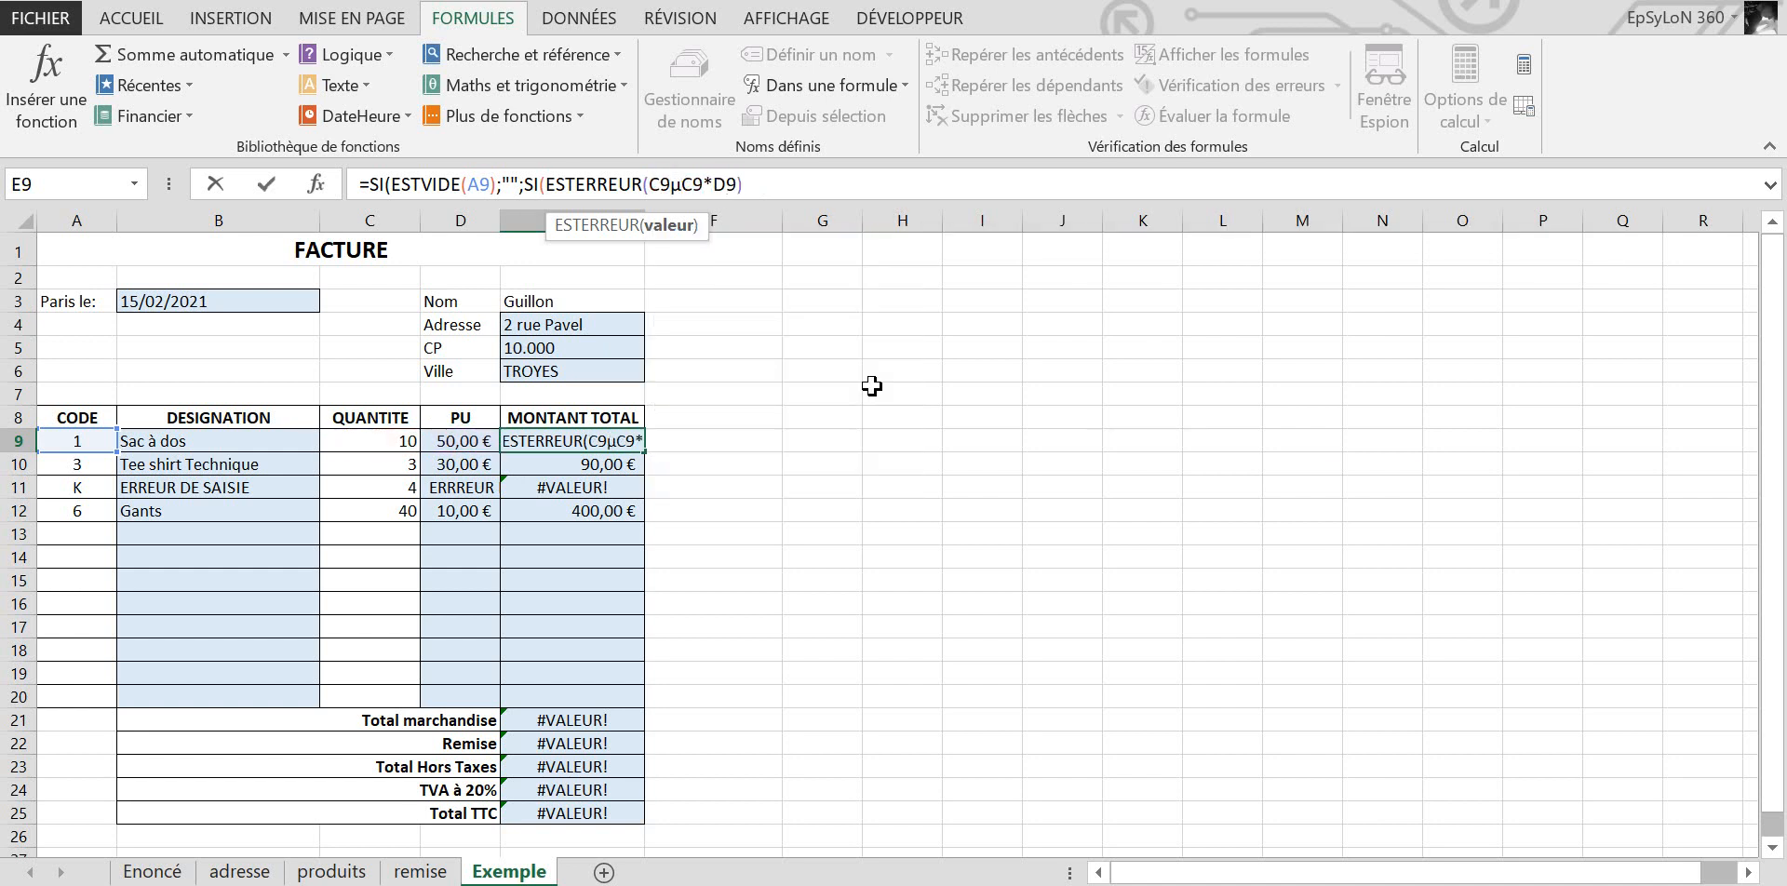
key("BackSpace")
type("*D")
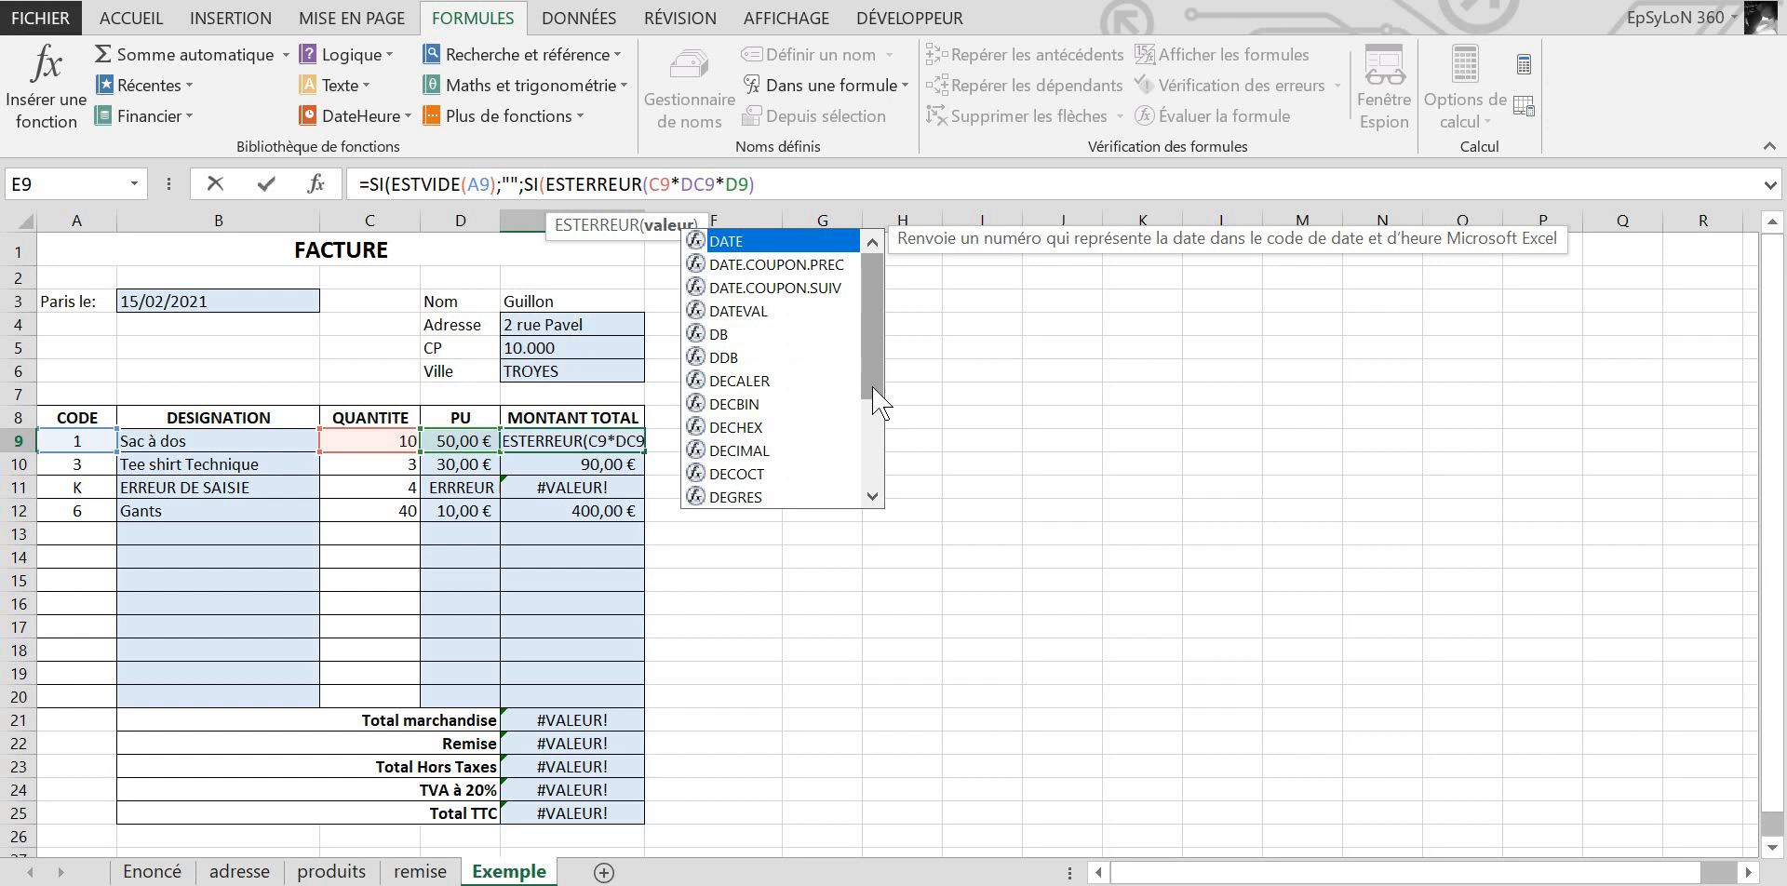
type("9);\"\"")
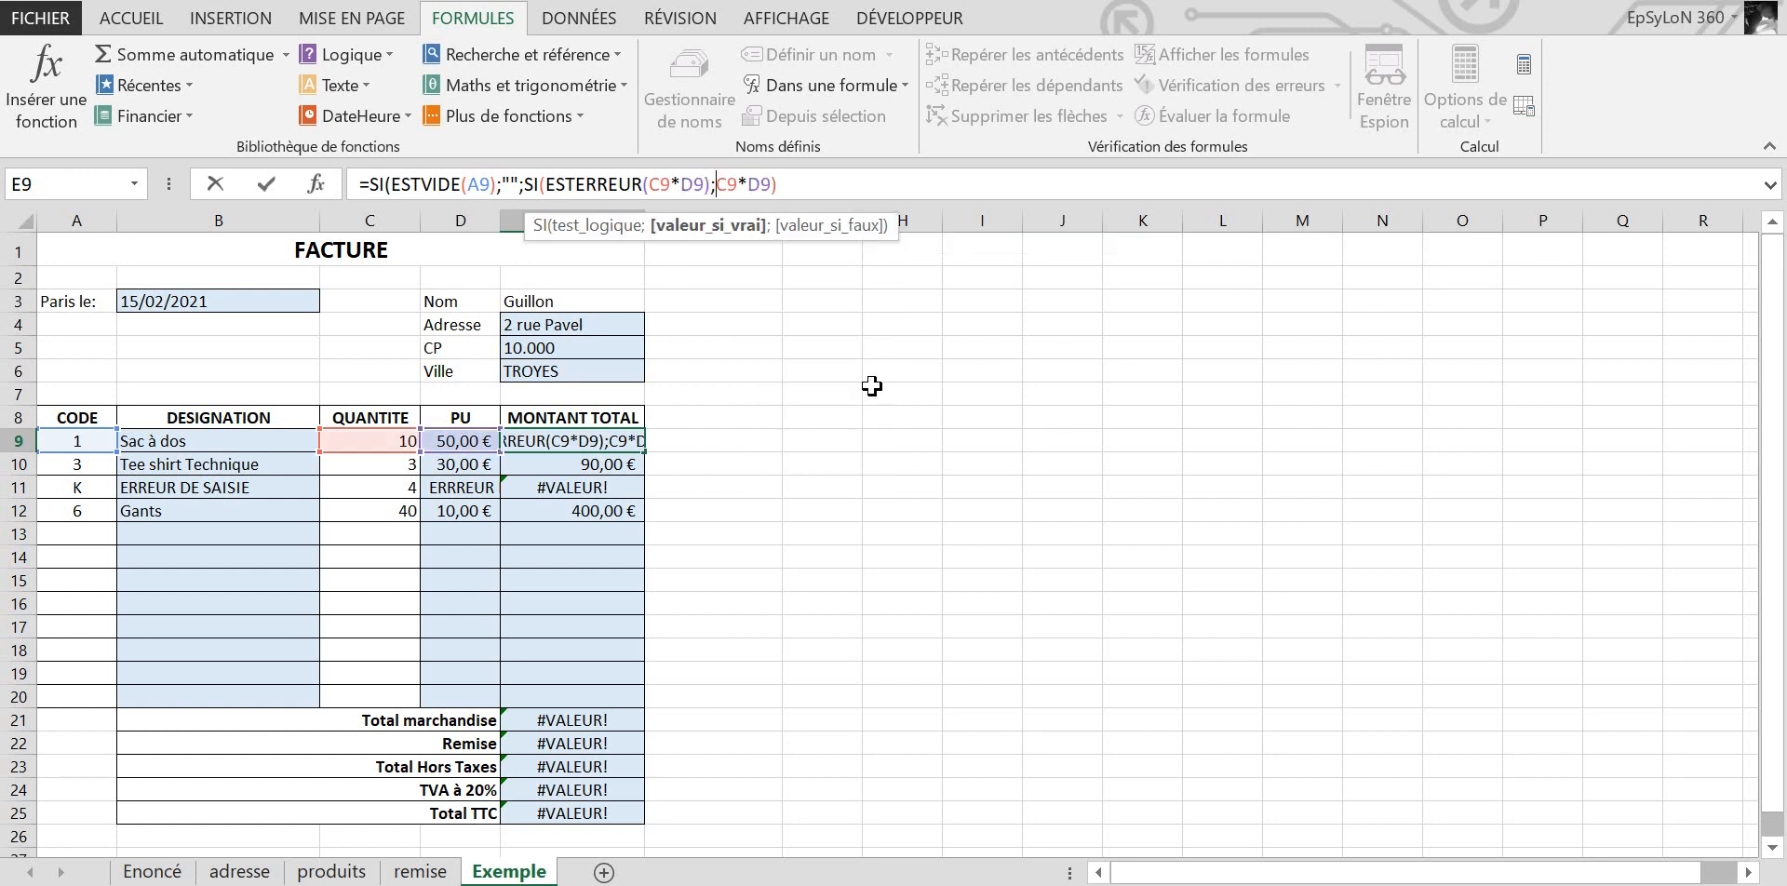
type(";C9*D9")
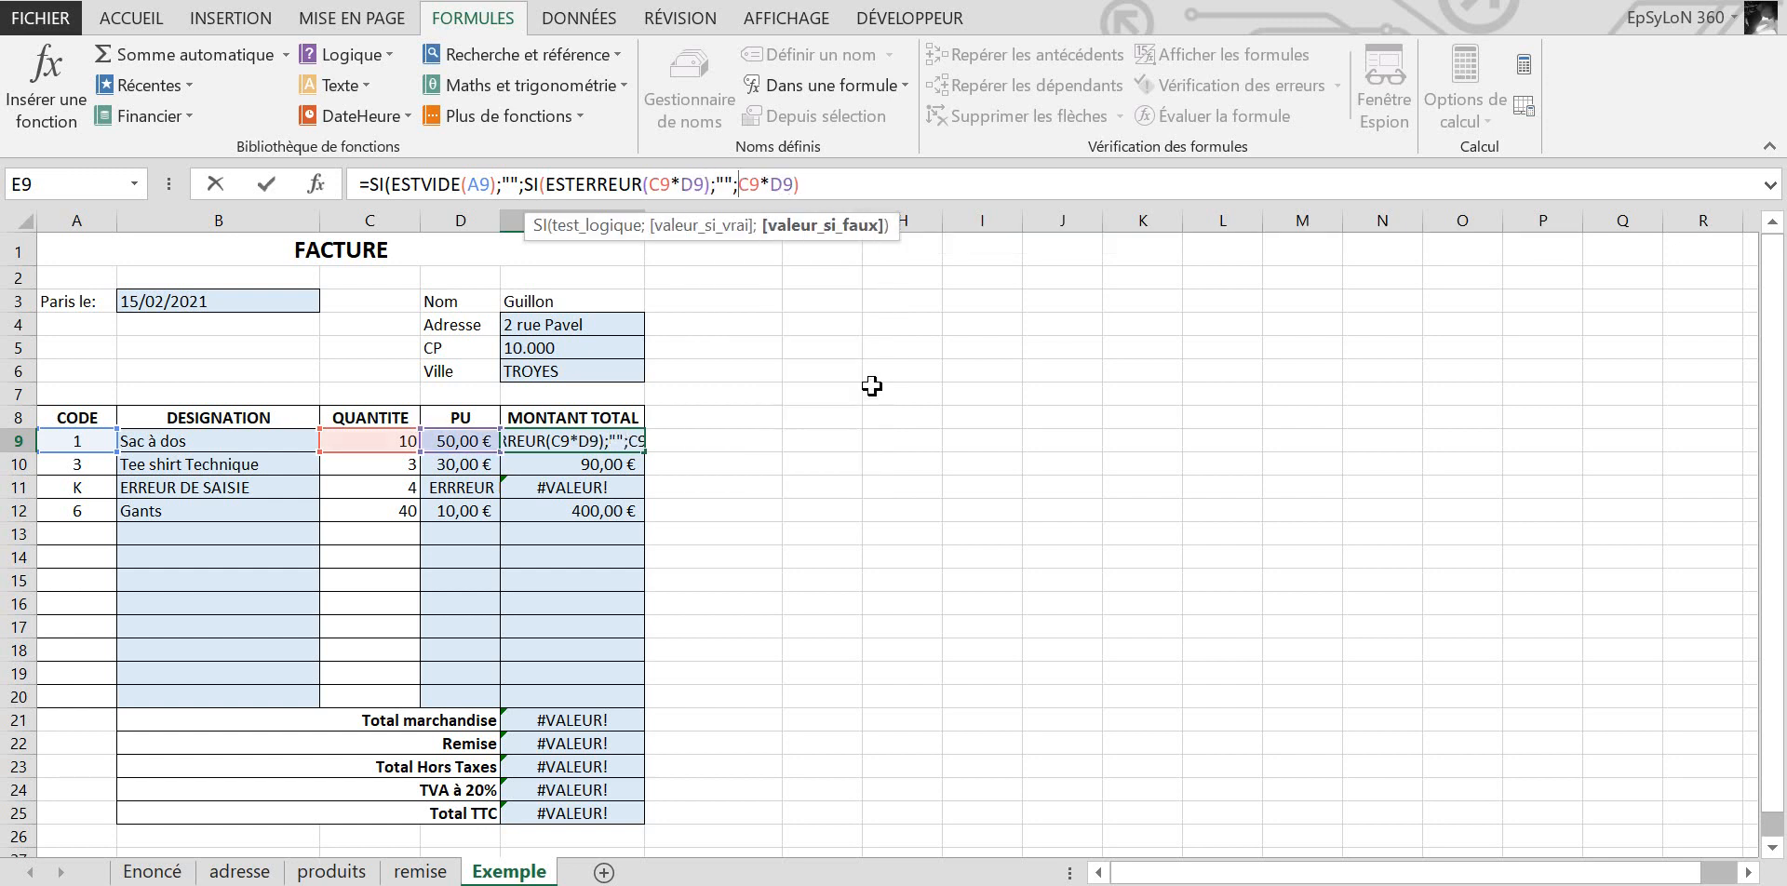
type(")")
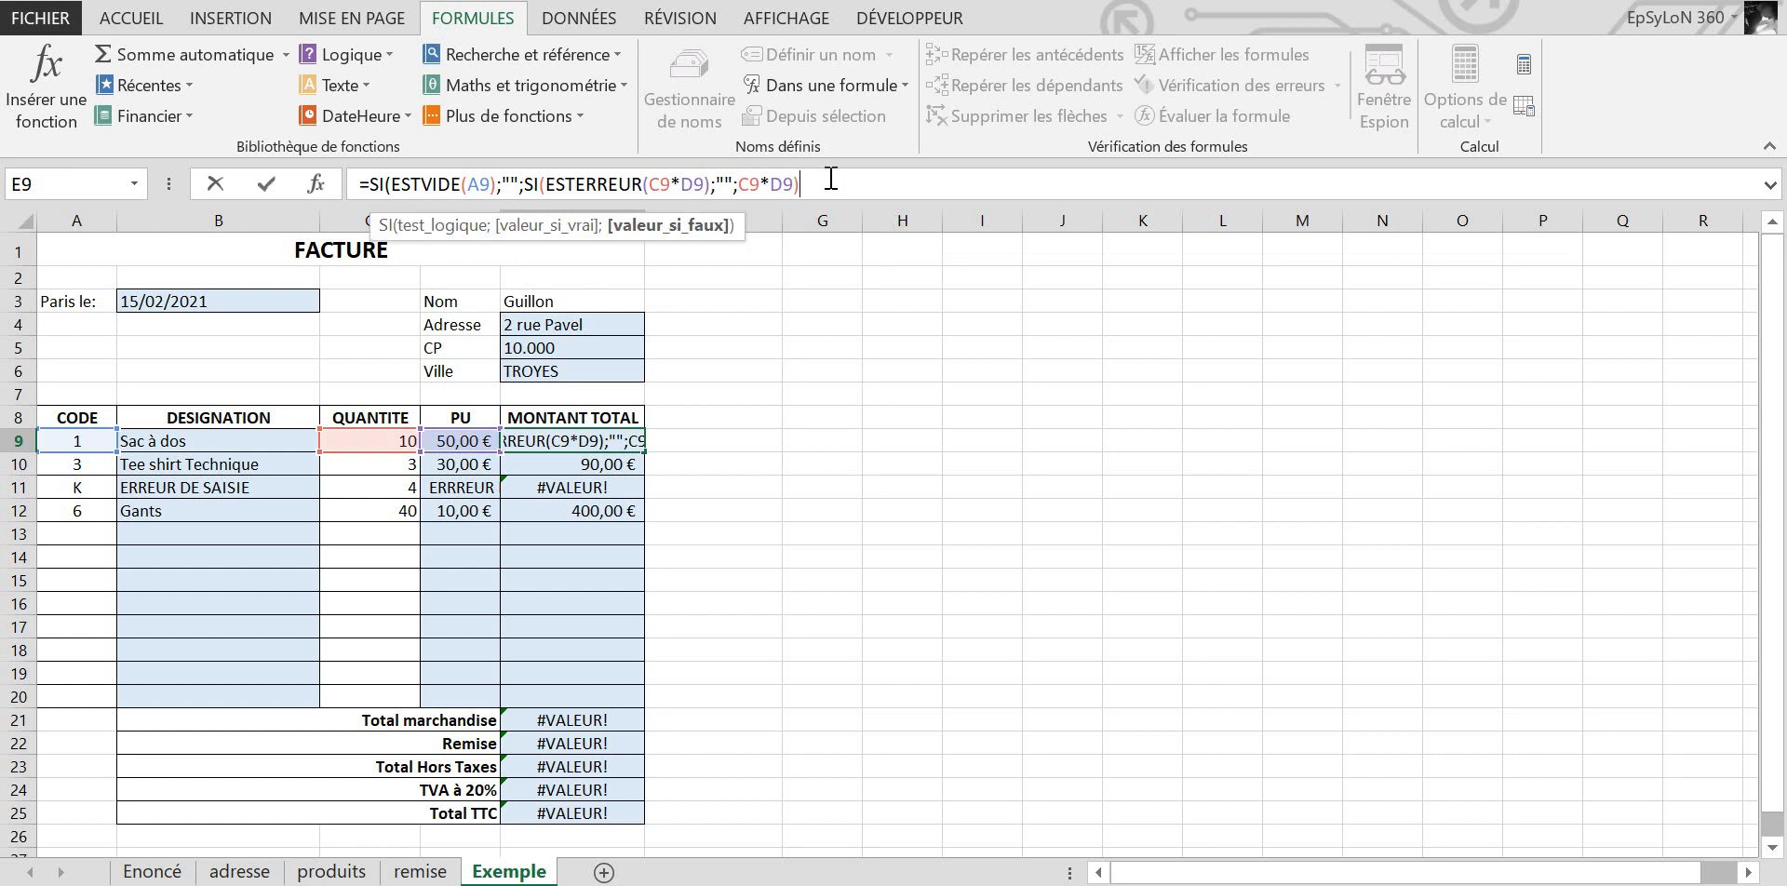
key("Return")
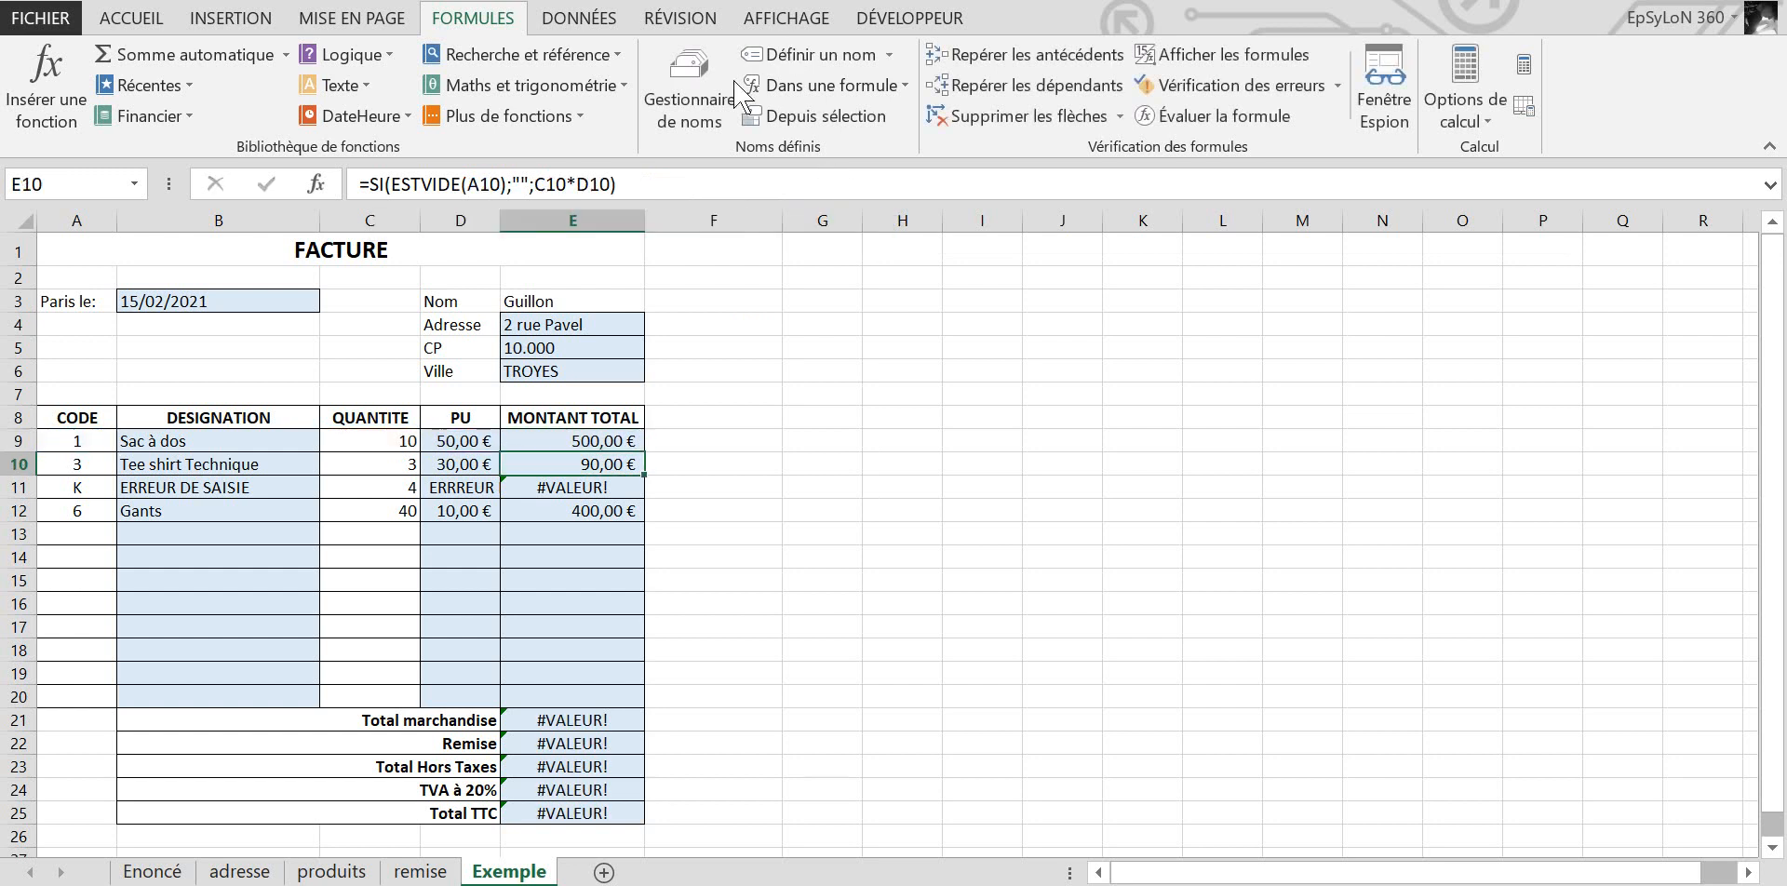
Step: Fill the ESTERREUR total amount formula from E9 down through E20
left_click(612, 447)
left_click_drag(648, 470, 640, 702)
left_click(742, 577)
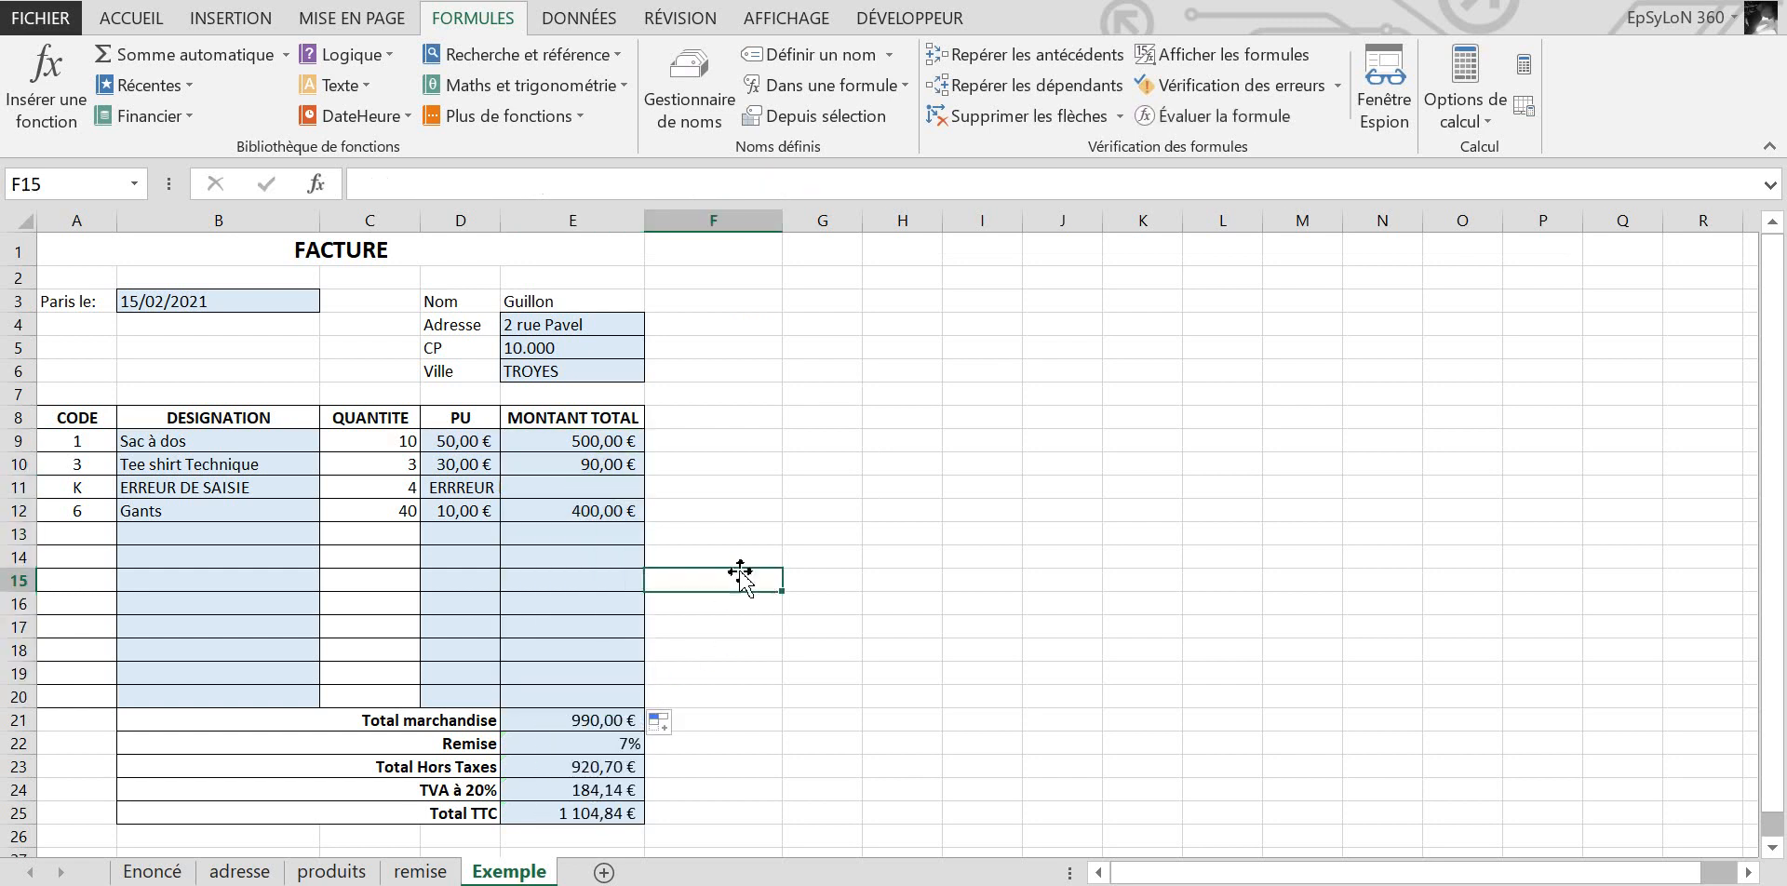
Step: Check the total amount formula in E11 and the merchandise total formula in E21
left_click(594, 489)
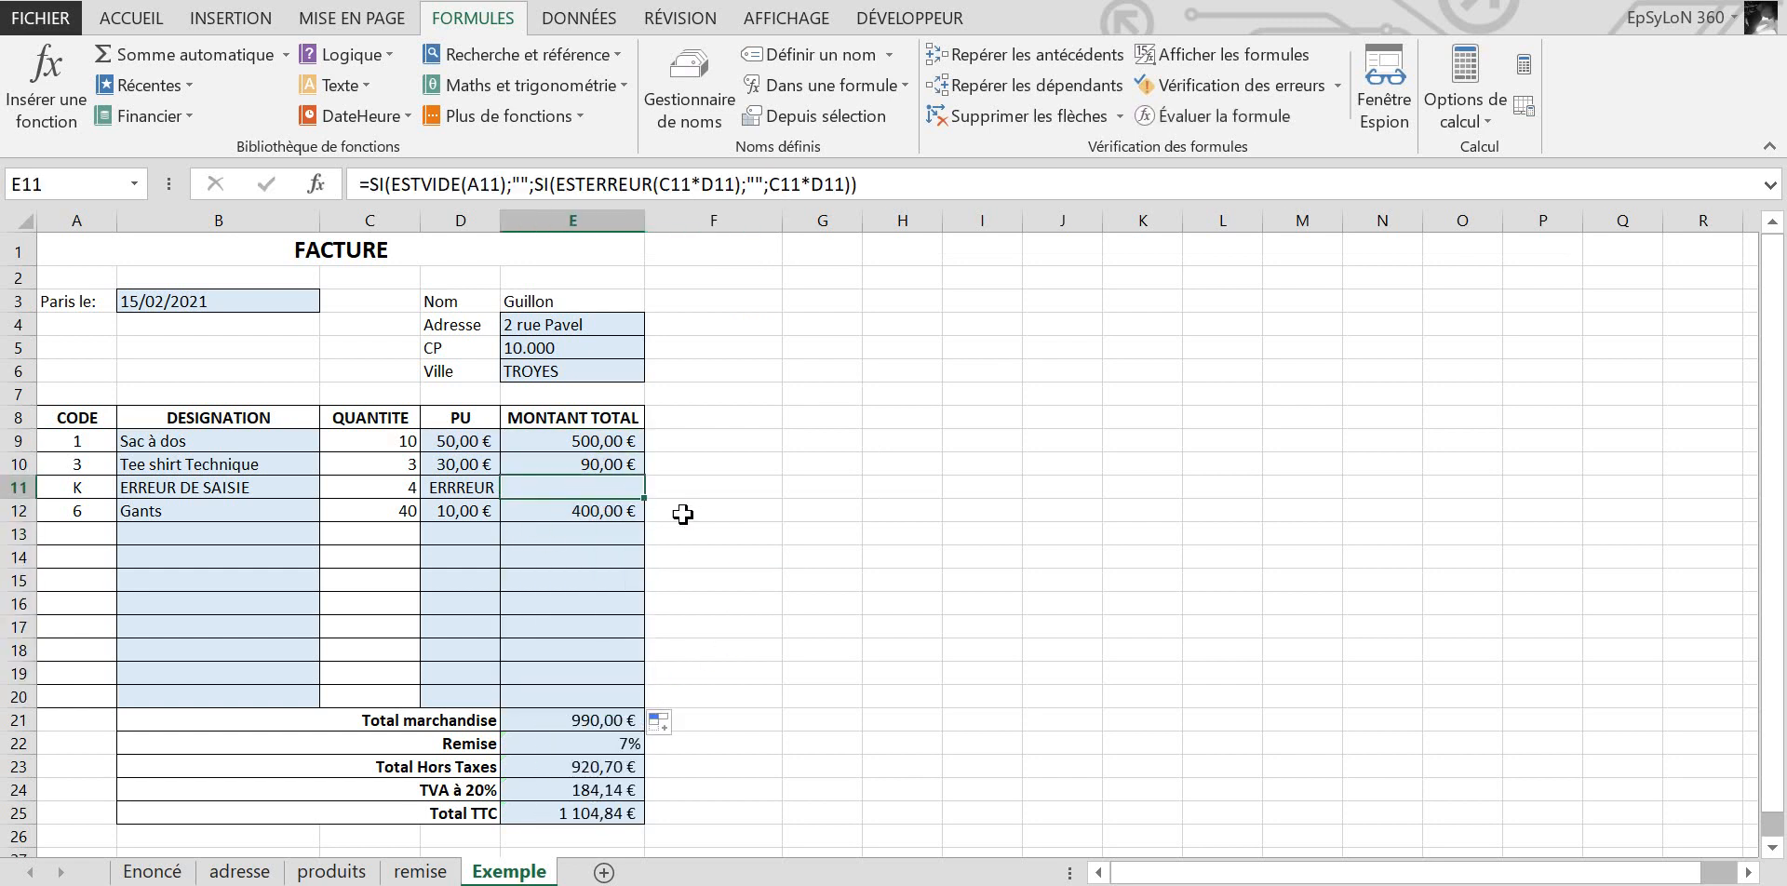
left_click(615, 719)
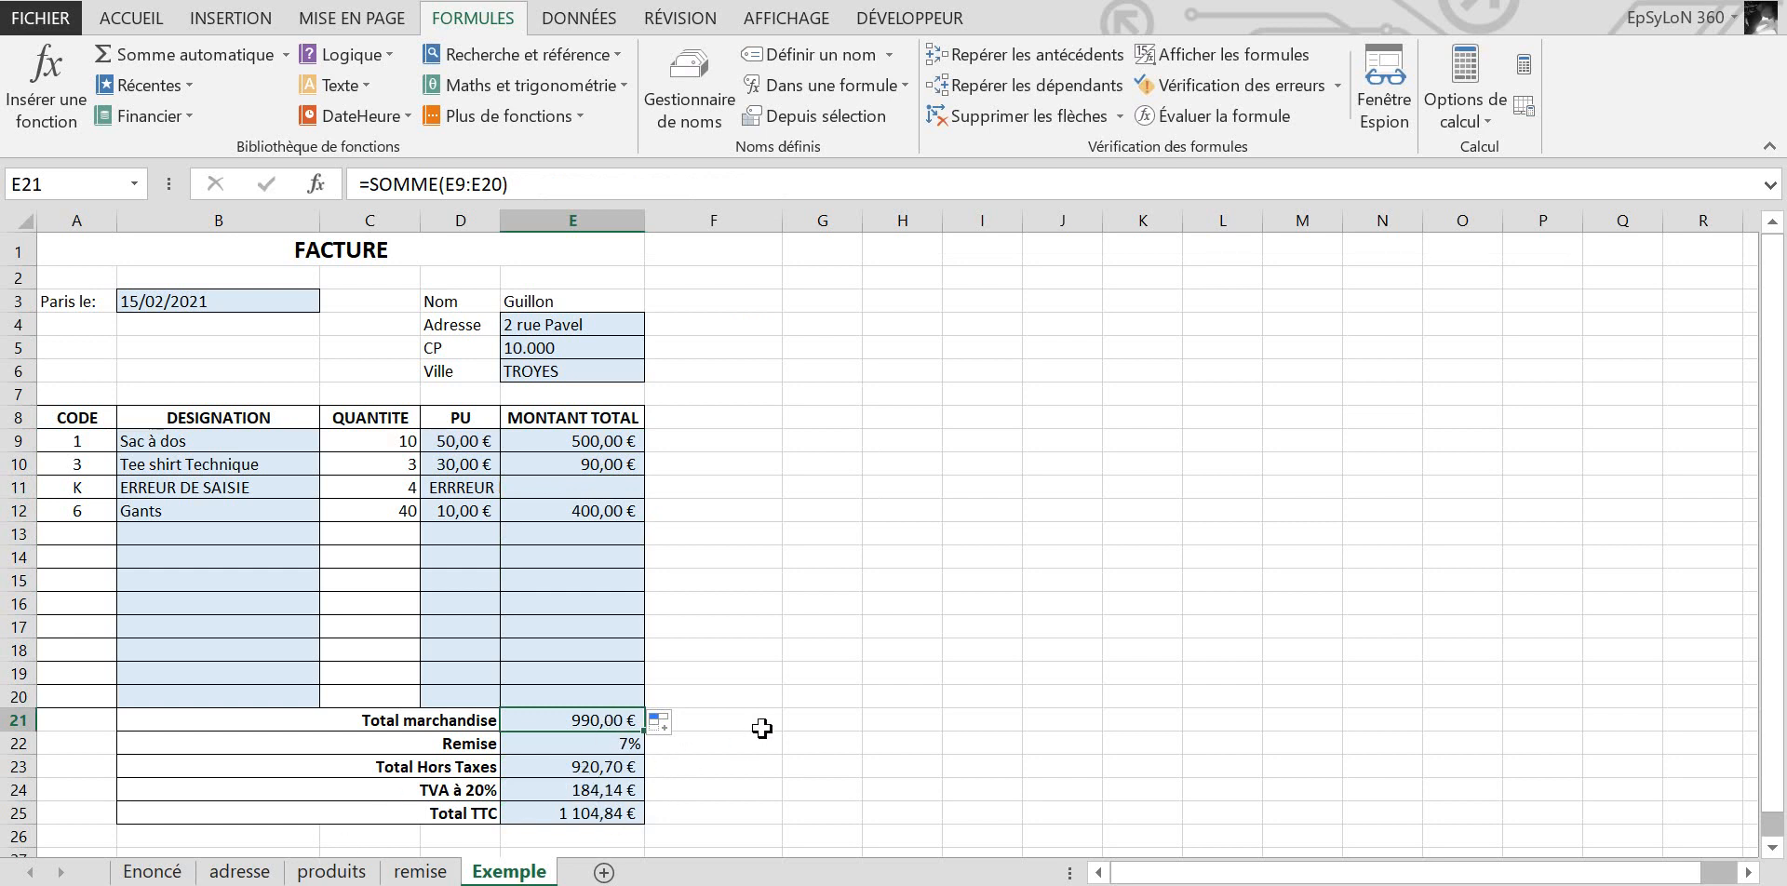
left_click(785, 667)
Step: Examine the designation formulas in B9, B11 and the empty rows, along with the code and unit price in row 11
left_click(151, 437)
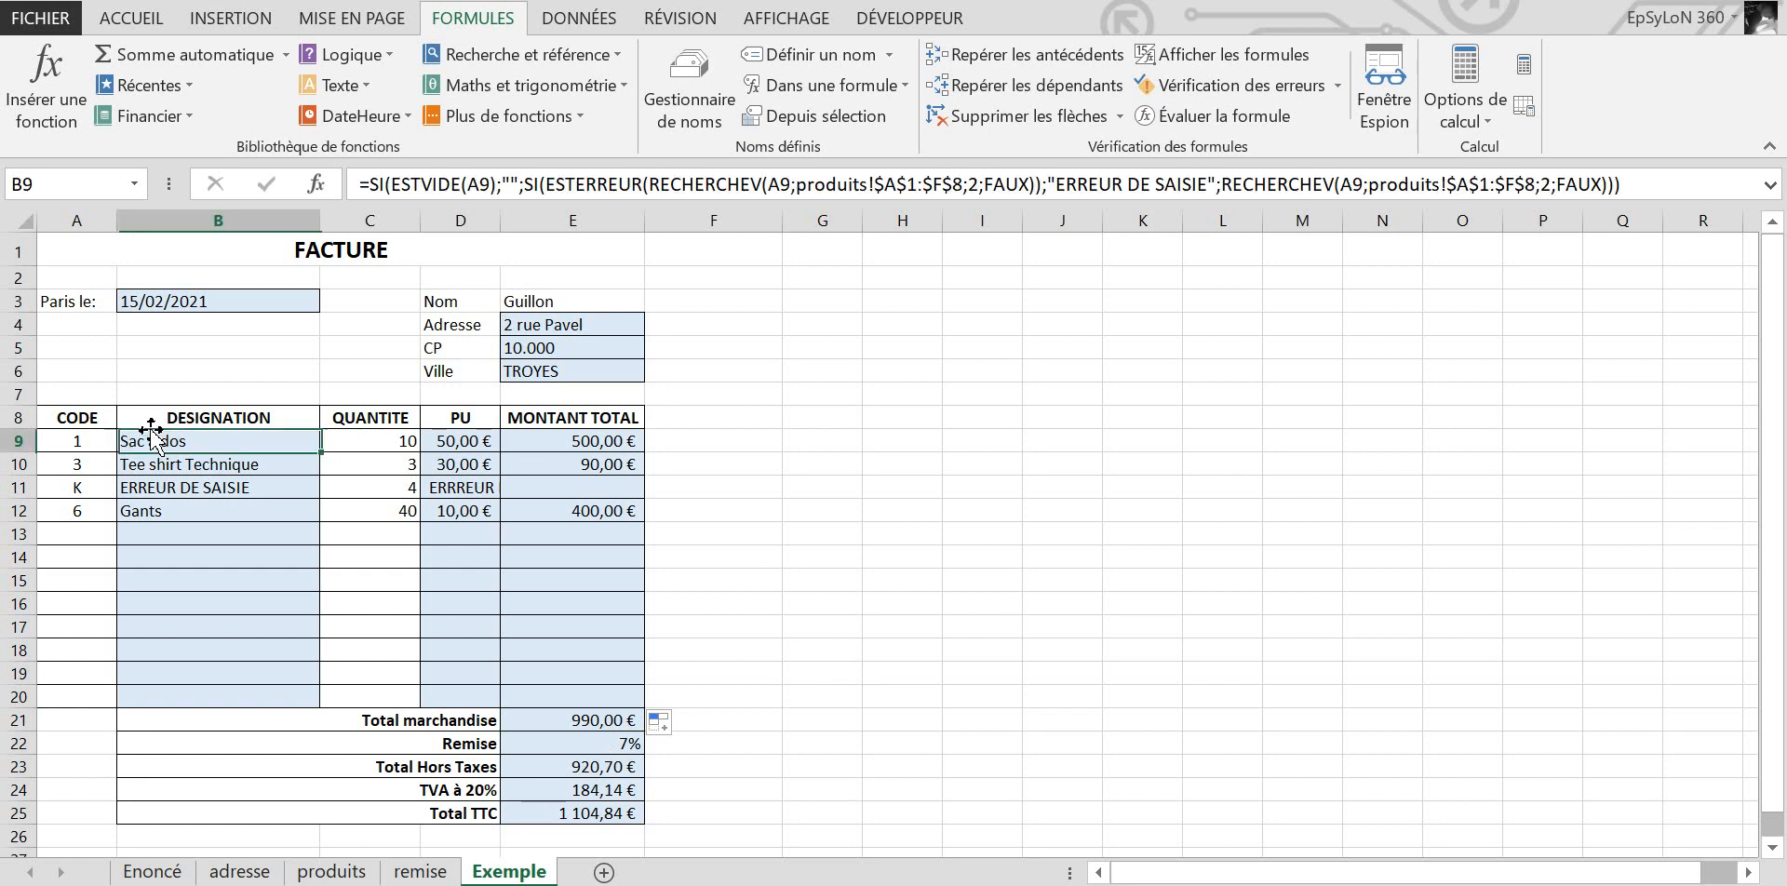
left_click(149, 488)
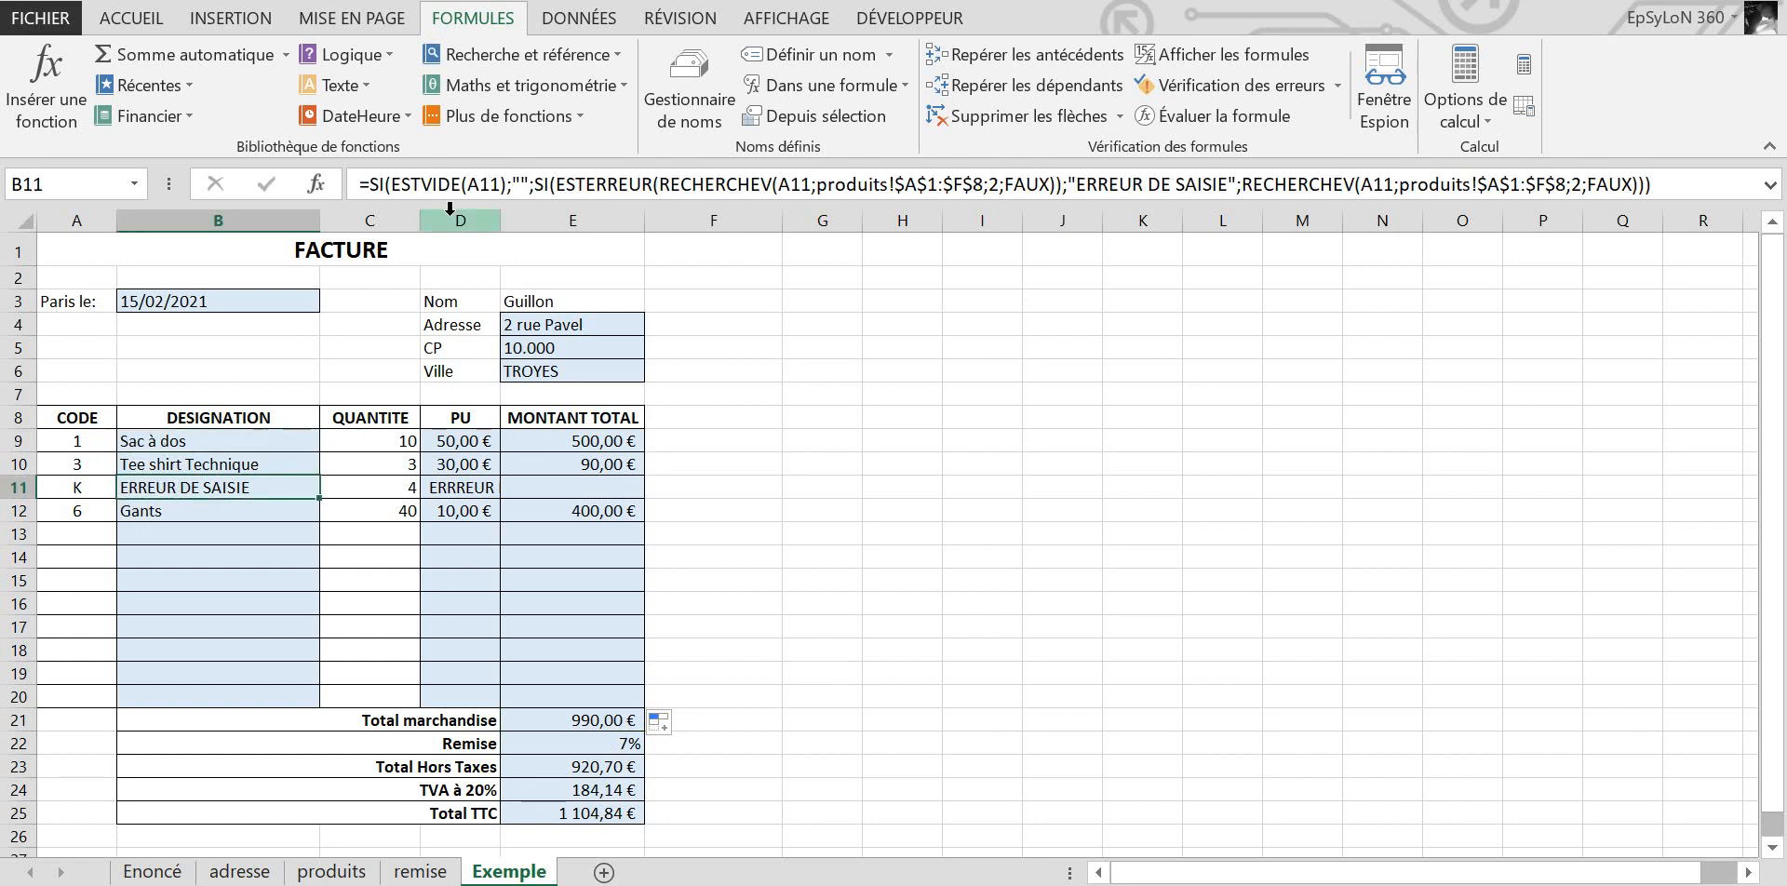
left_click(660, 185)
left_click_drag(267, 530, 240, 714)
left_click(288, 677)
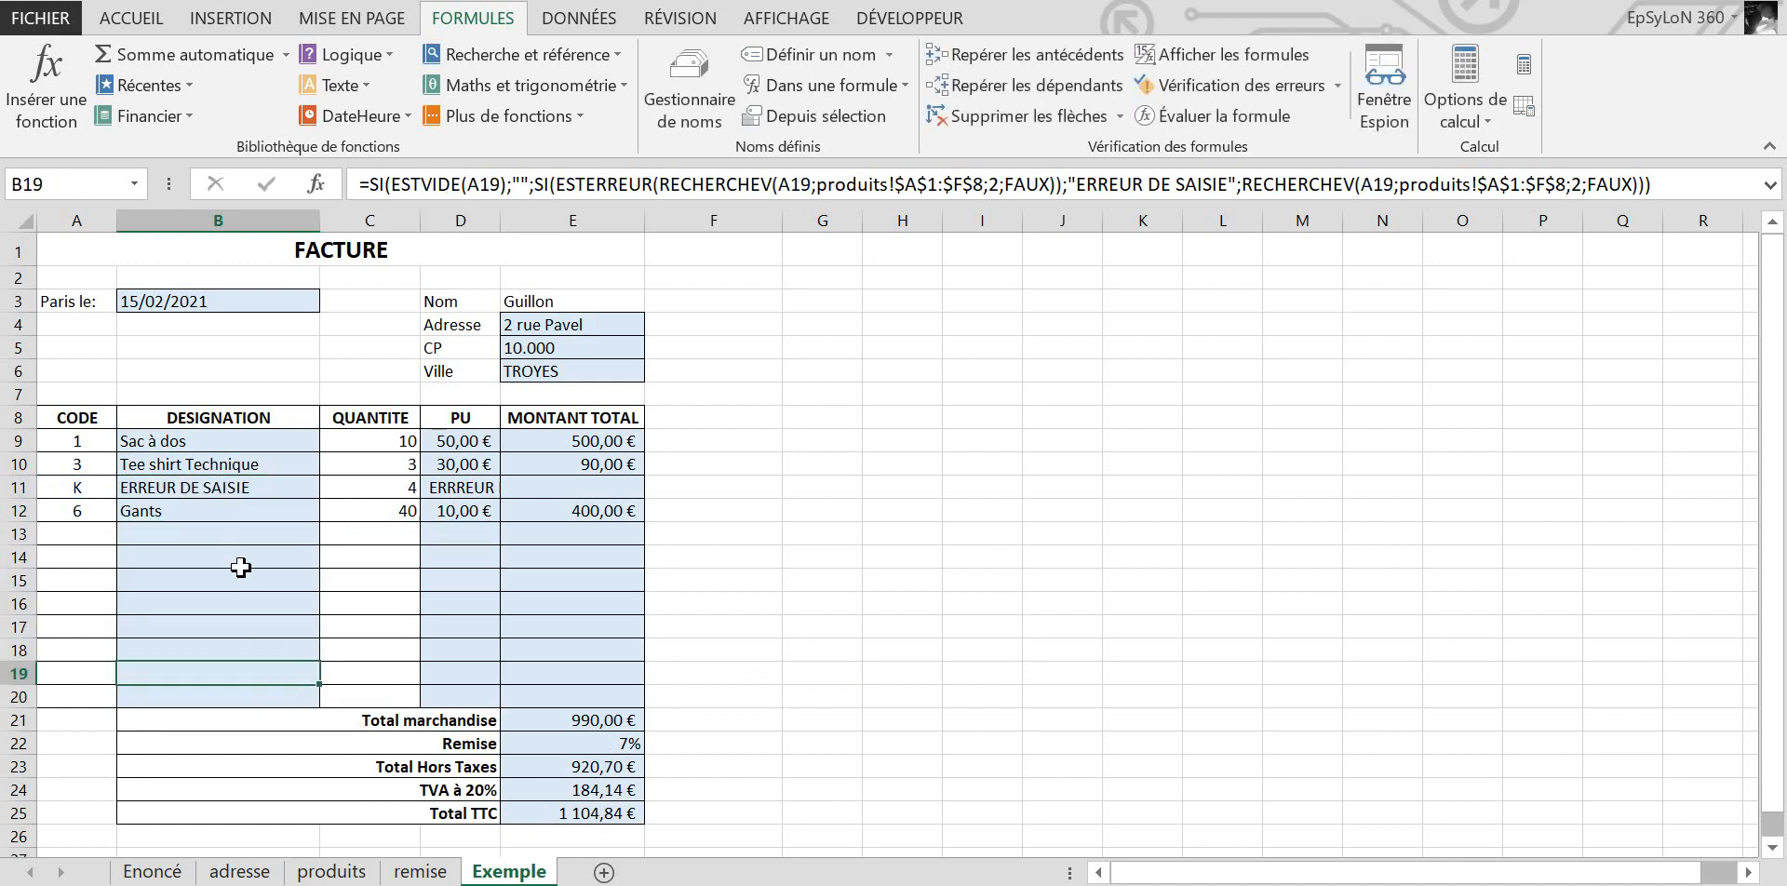
left_click(241, 537)
left_click(221, 484)
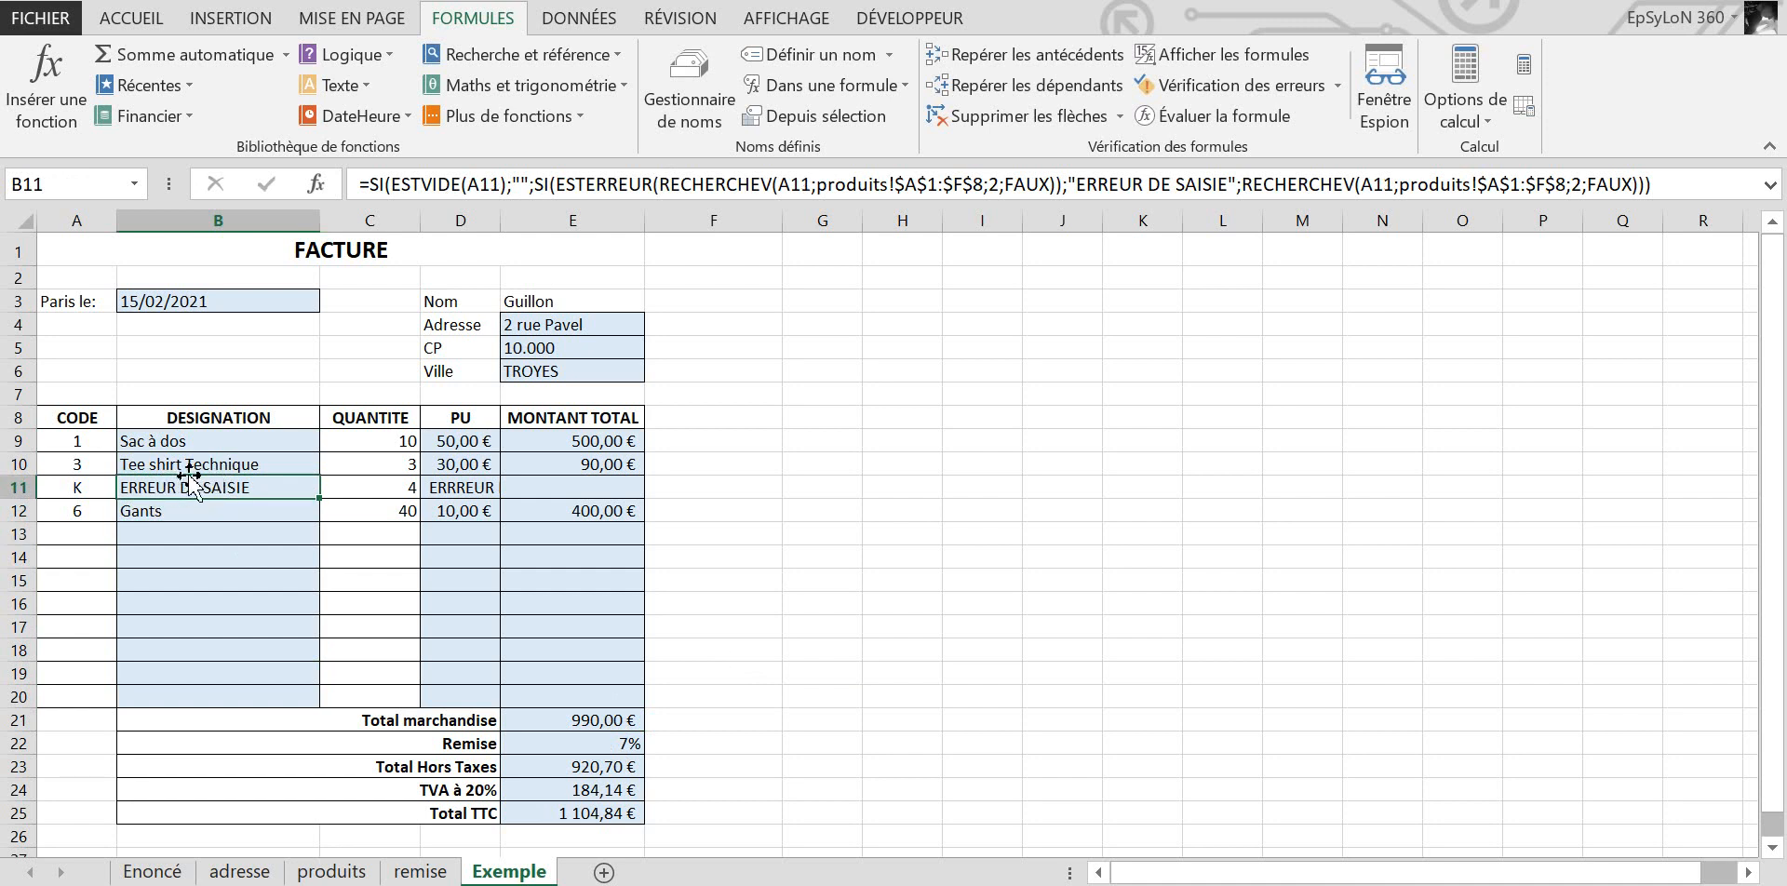
left_click(104, 483)
left_click(149, 487)
left_click(486, 486)
Step: Test the invoice formulas with code 5 in A11 and undo the entry
left_click(103, 489)
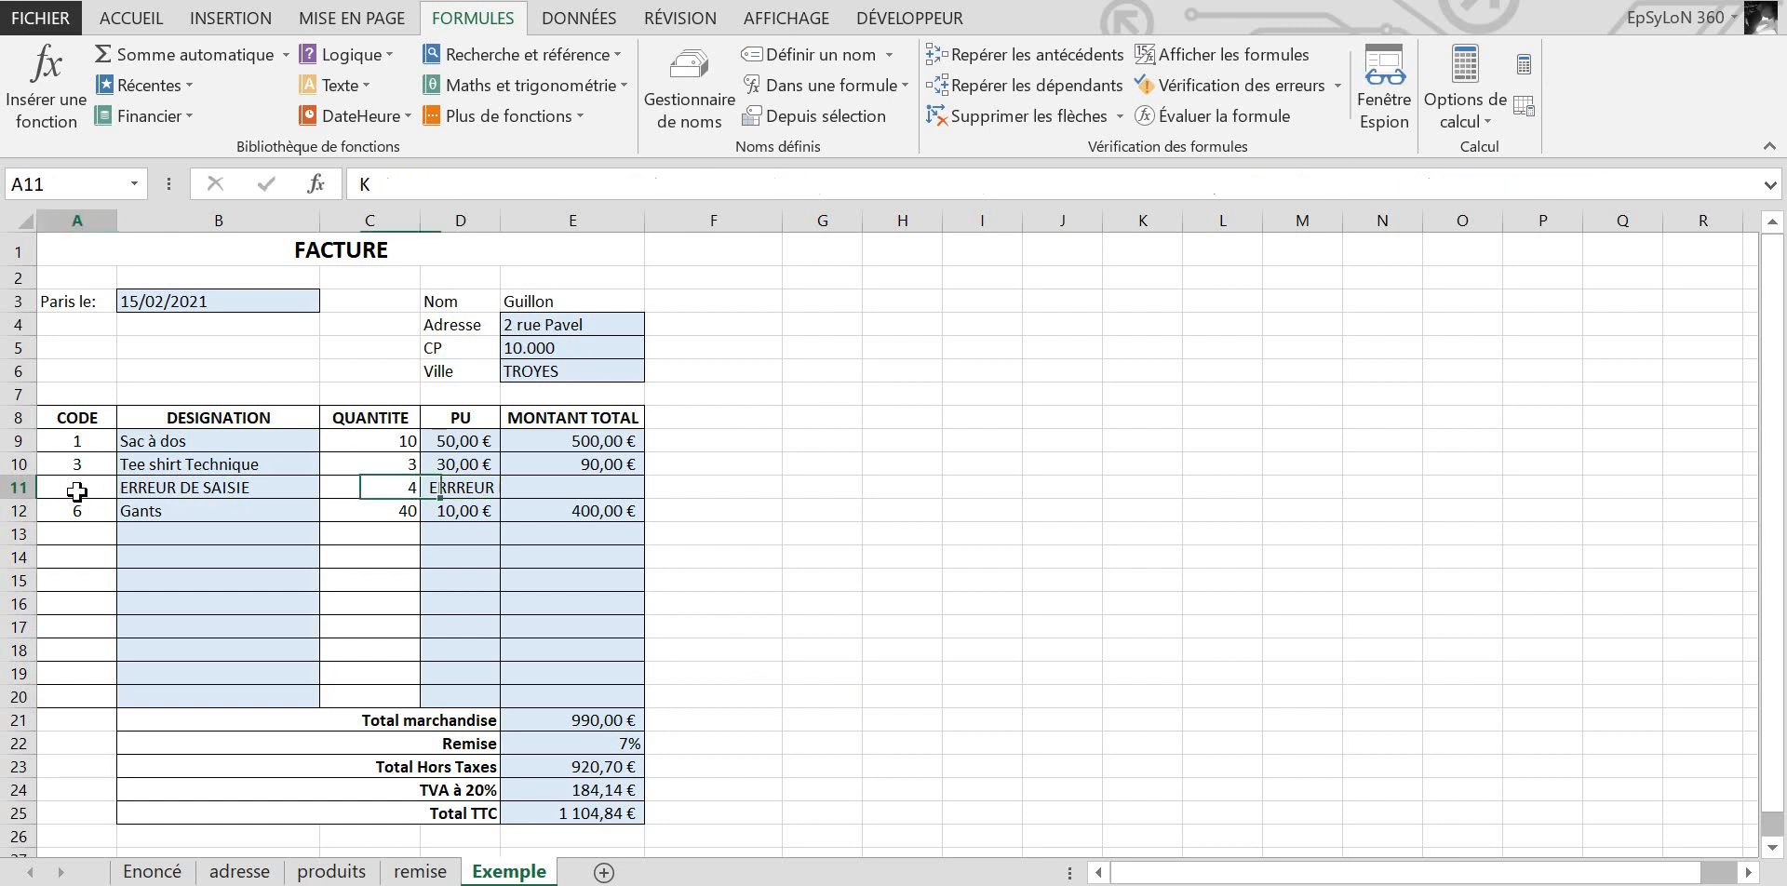
type("5")
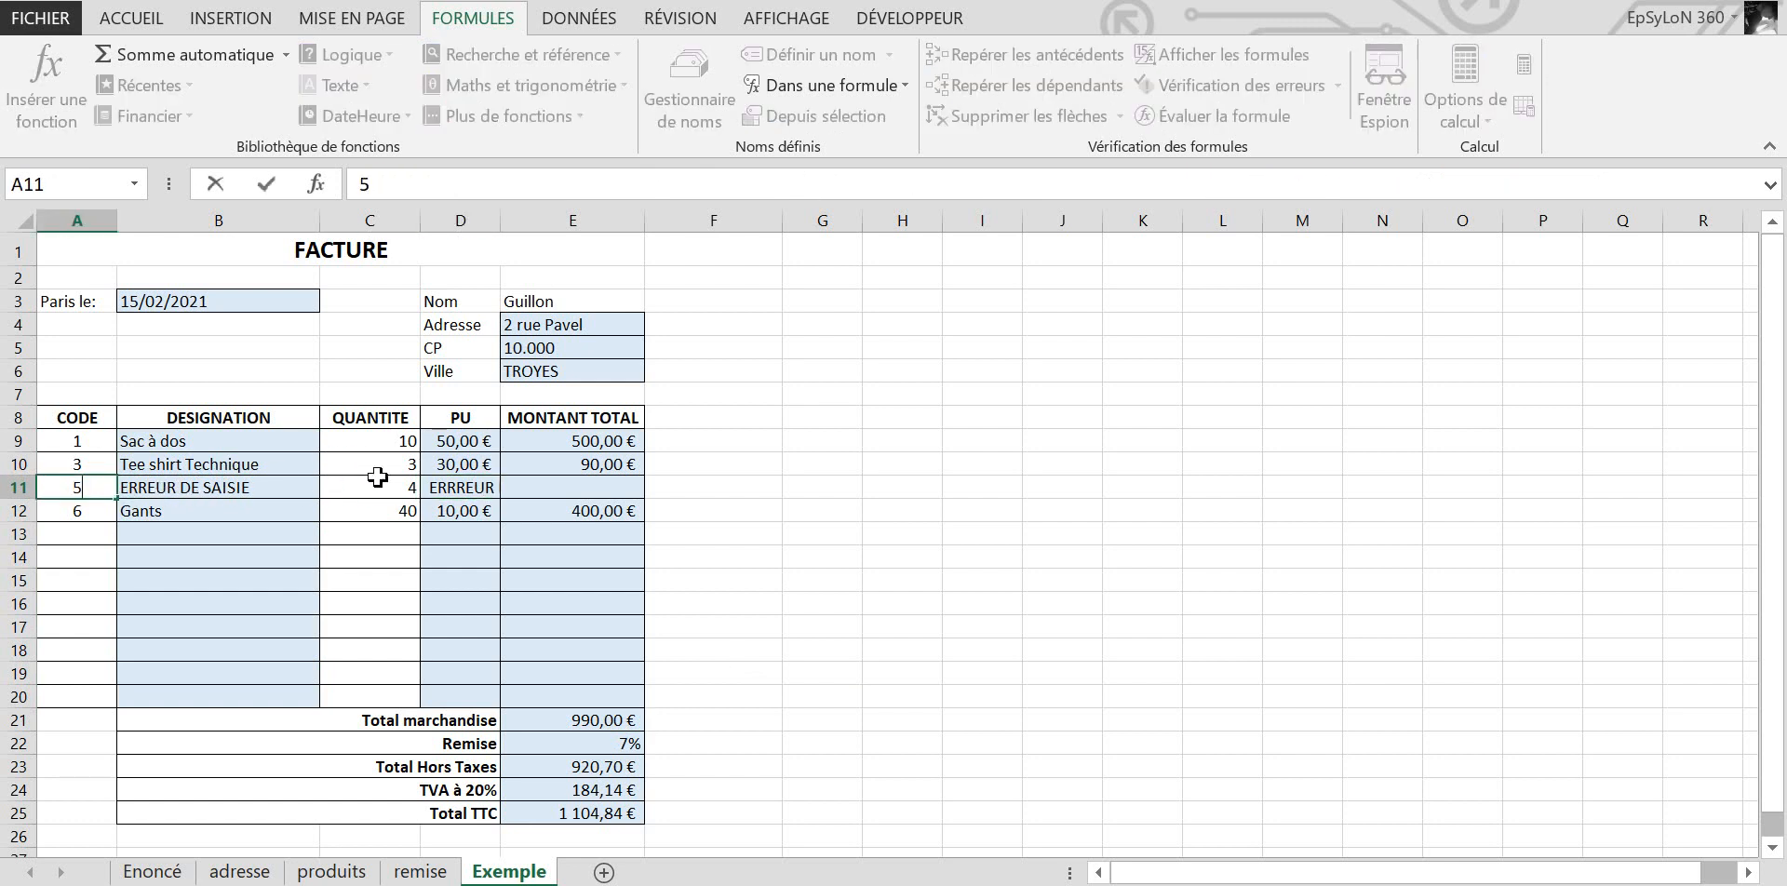
left_click(838, 557)
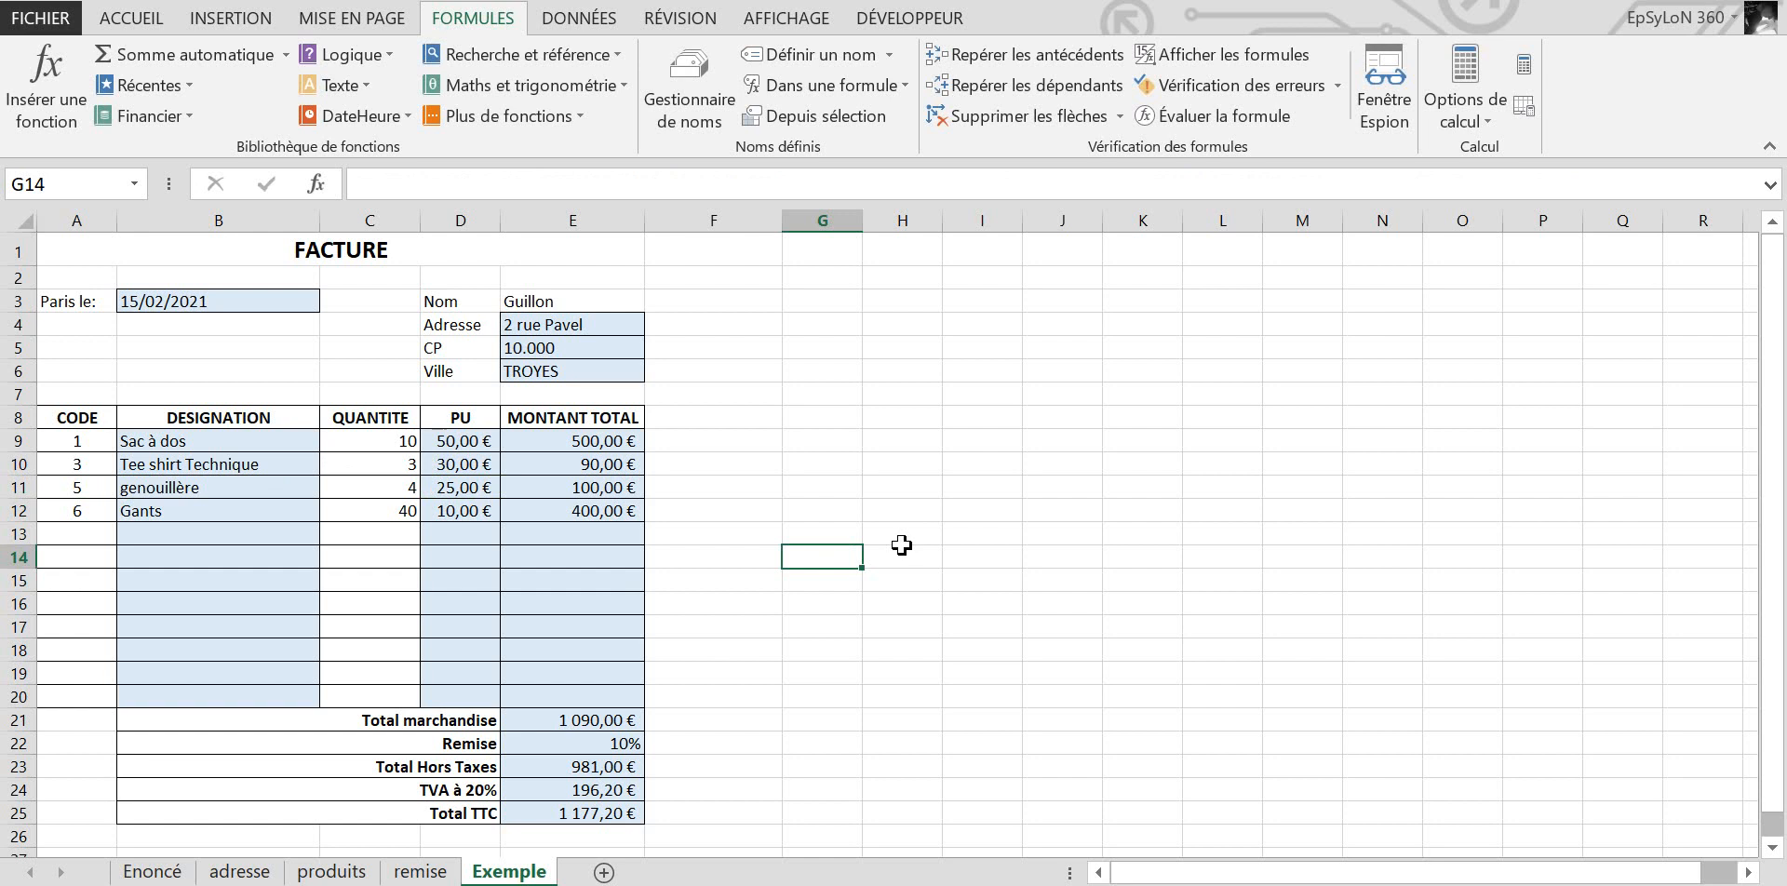
key("ctrl+z")
left_click(859, 535)
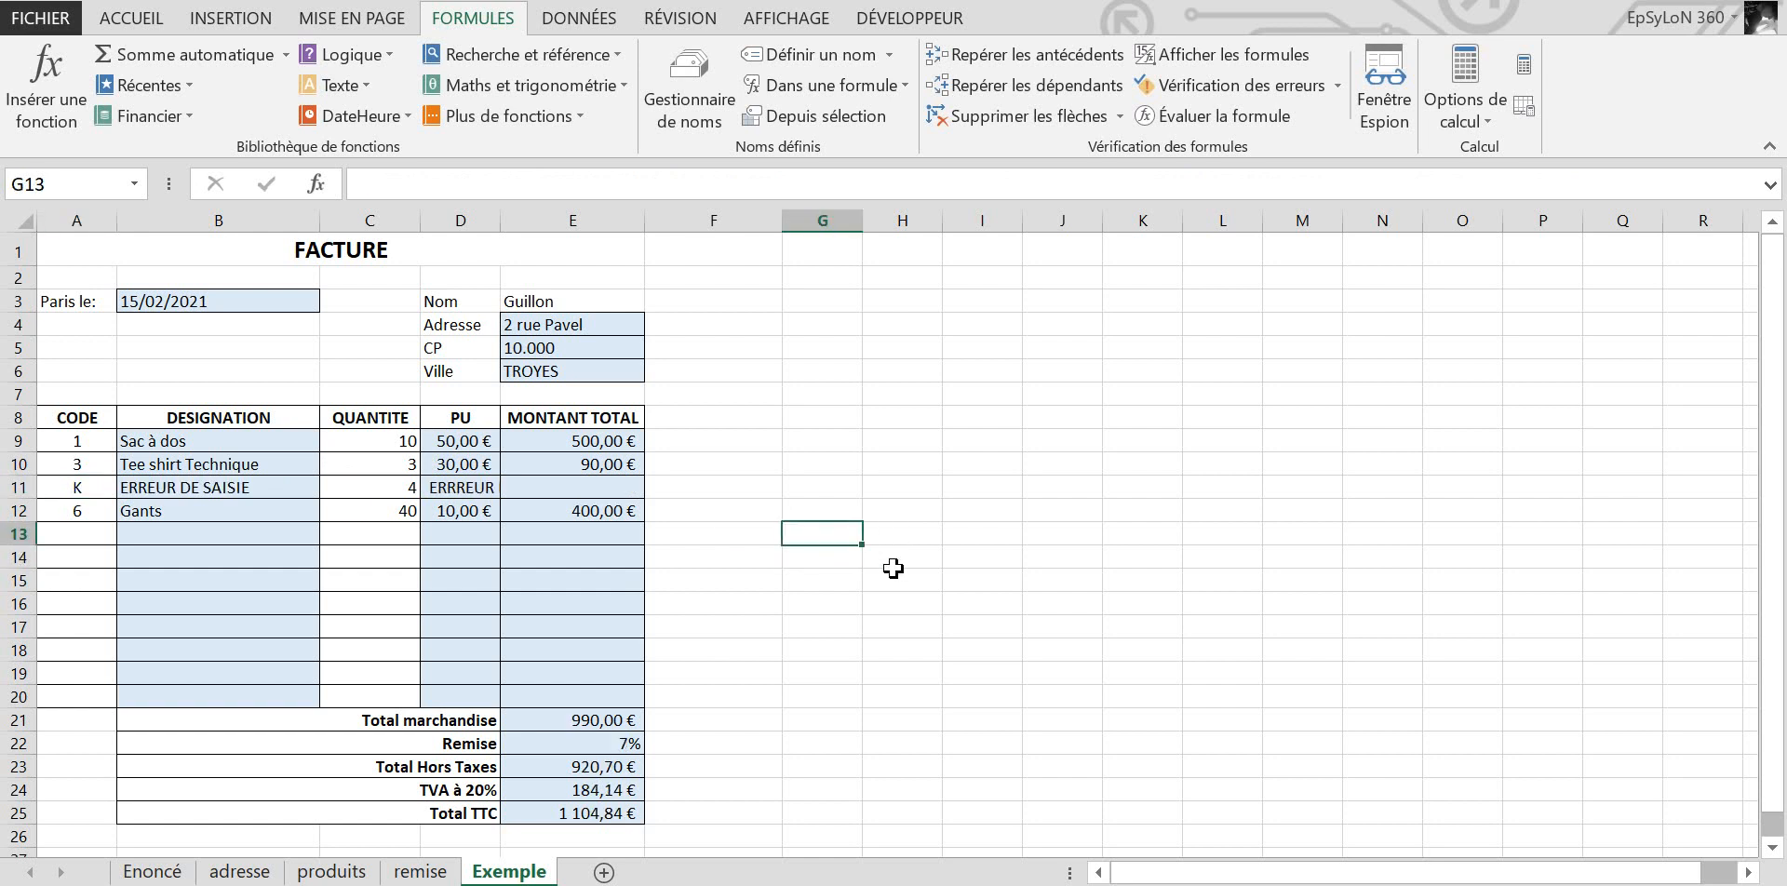